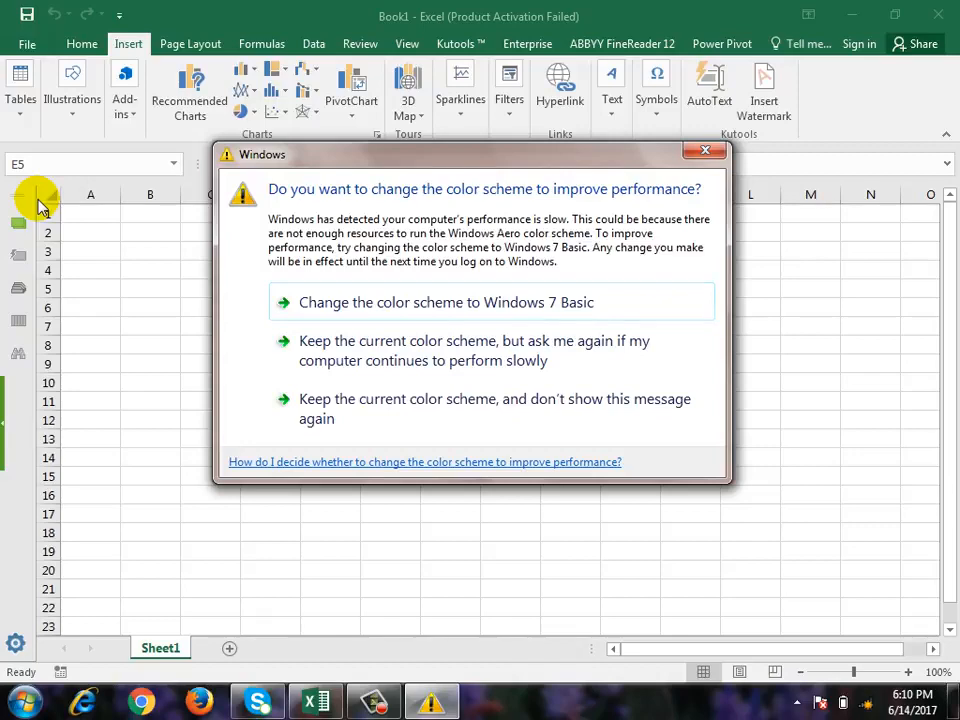
# Step: Dismiss the Windows color scheme prompt and view the available PivotTable and table commands
pyautogui.click(705, 151)
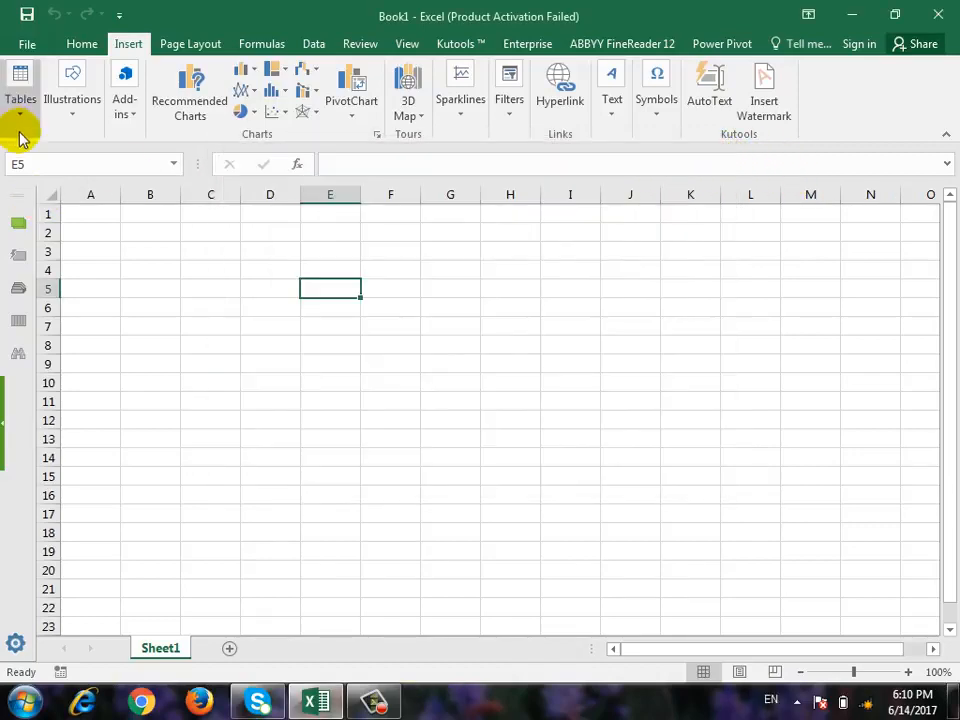
pyautogui.click(21, 110)
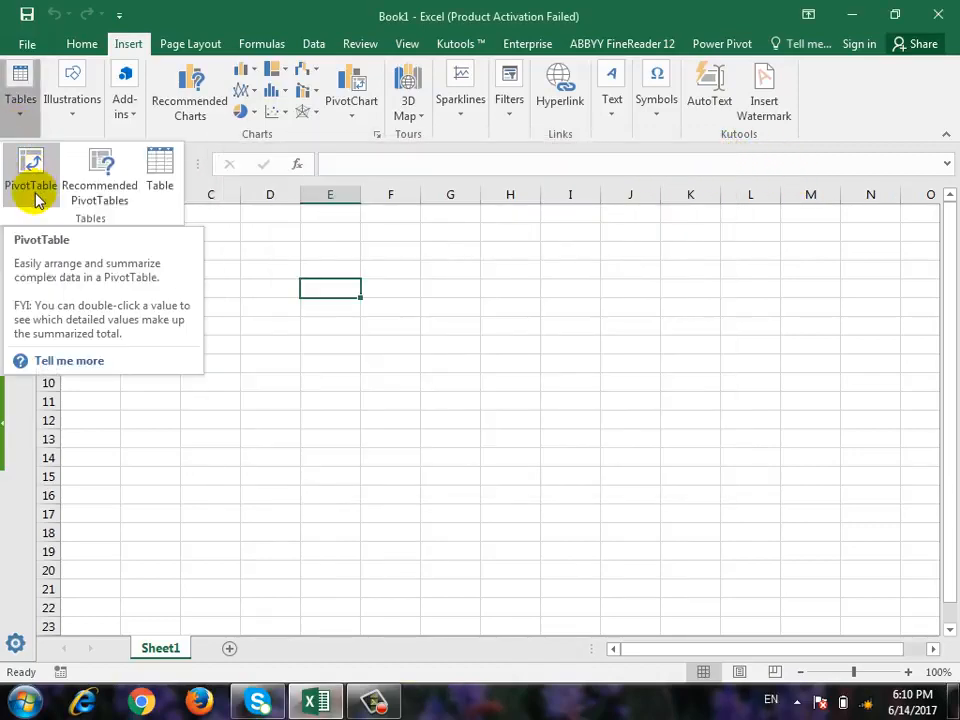
pyautogui.click(259, 450)
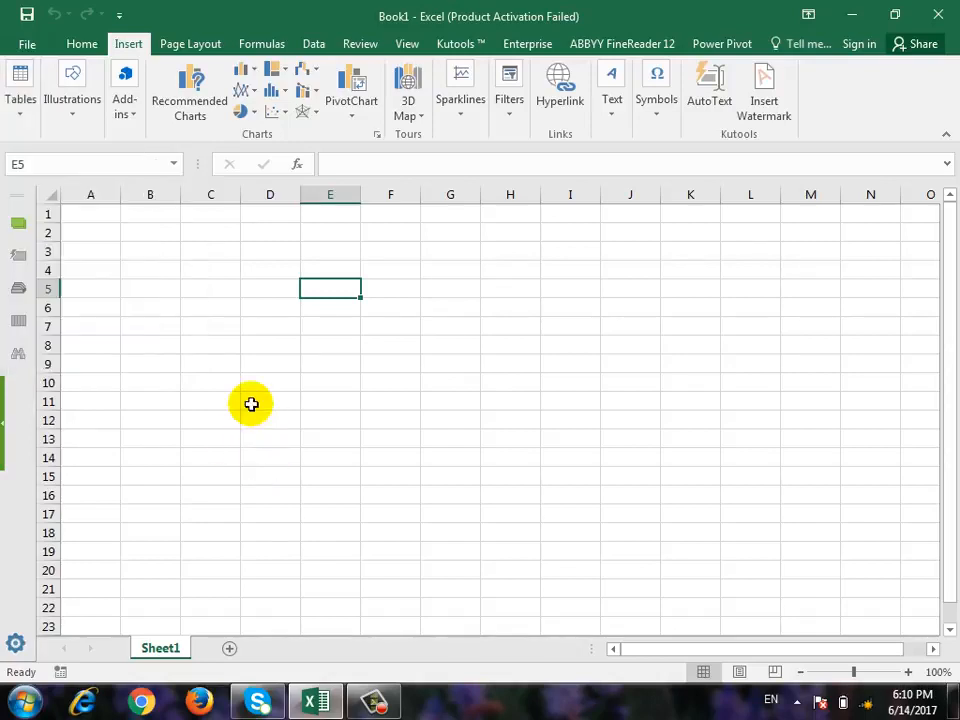
# Step: Enter the column header No in cell A4
pyautogui.click(130, 285)
pyautogui.press('Up')
pyautogui.press('Left')
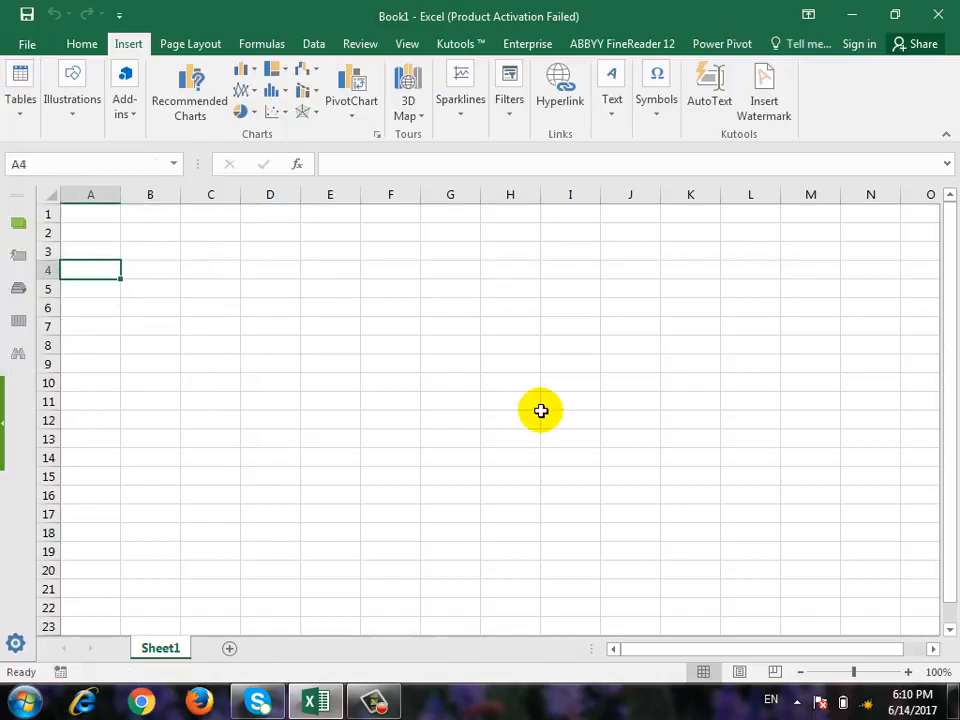
pyautogui.write('No')
pyautogui.press('Tab')
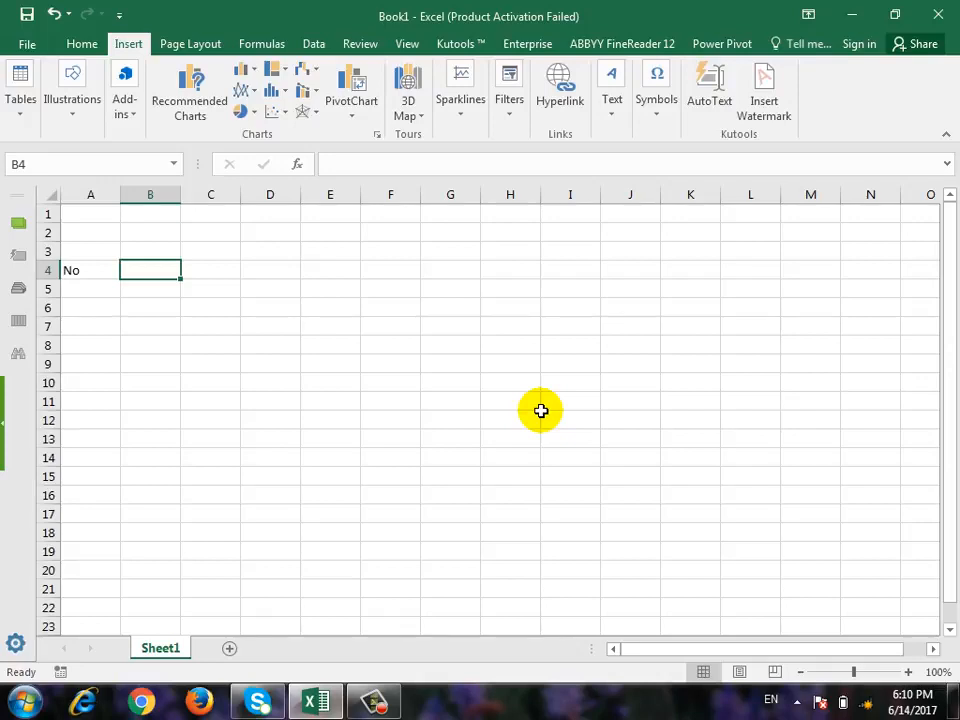
# Step: Enter the header Customer Name in cell B4 and widen column B to fit it
pyautogui.write('Nam')
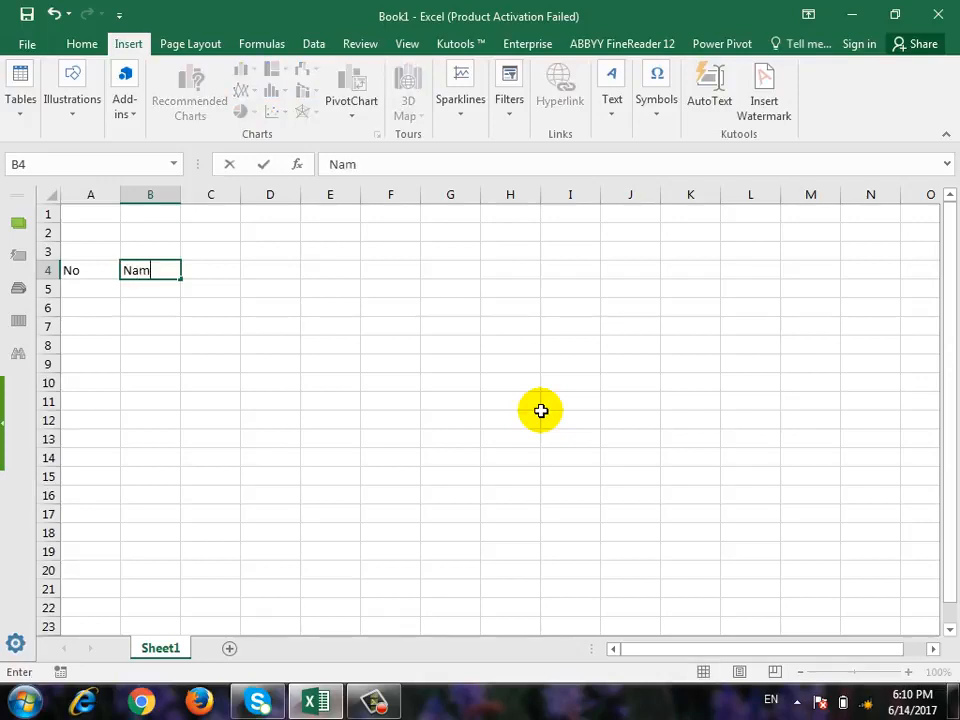
pyautogui.press('BackSpace')
pyautogui.press('BackSpace')
pyautogui.press('BackSpace')
pyautogui.write('Customer Name')
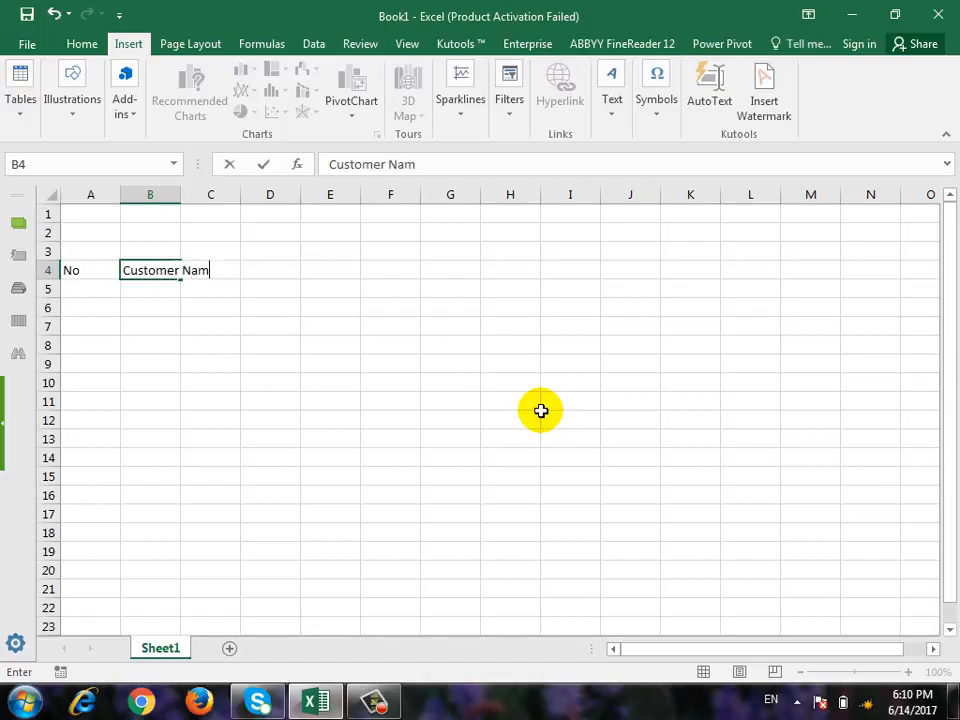
pyautogui.press('Return')
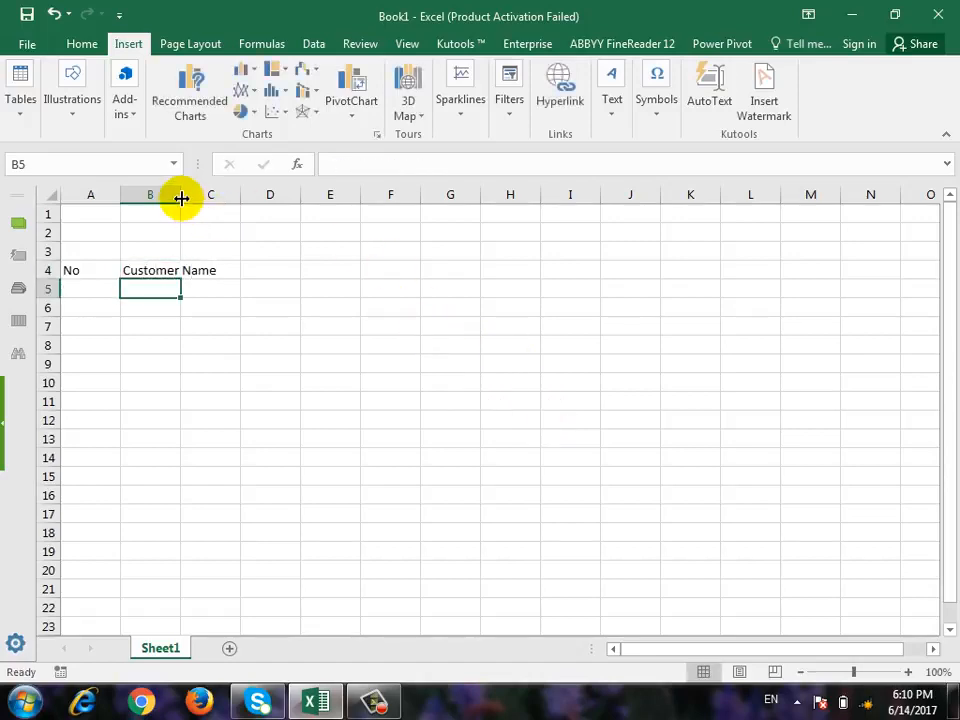
pyautogui.moveTo(181, 195); pyautogui.dragTo(224, 285)
# Step: Enter the headers Product in cell C4 and Company in cell D4
pyautogui.click(275, 276)
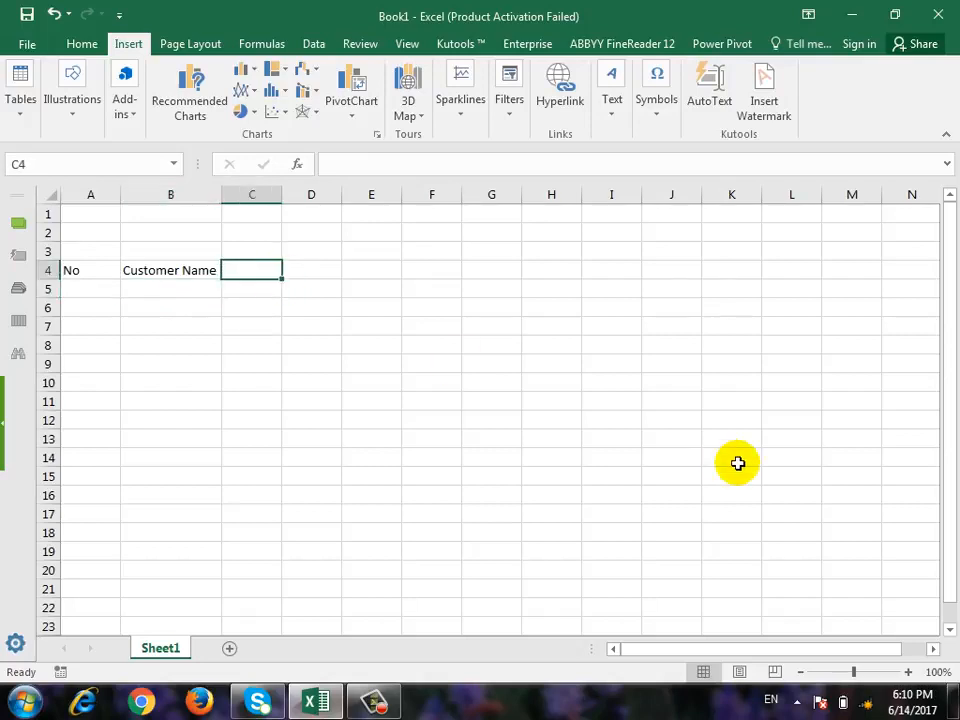
pyautogui.write('Prod')
pyautogui.press('BackSpace')
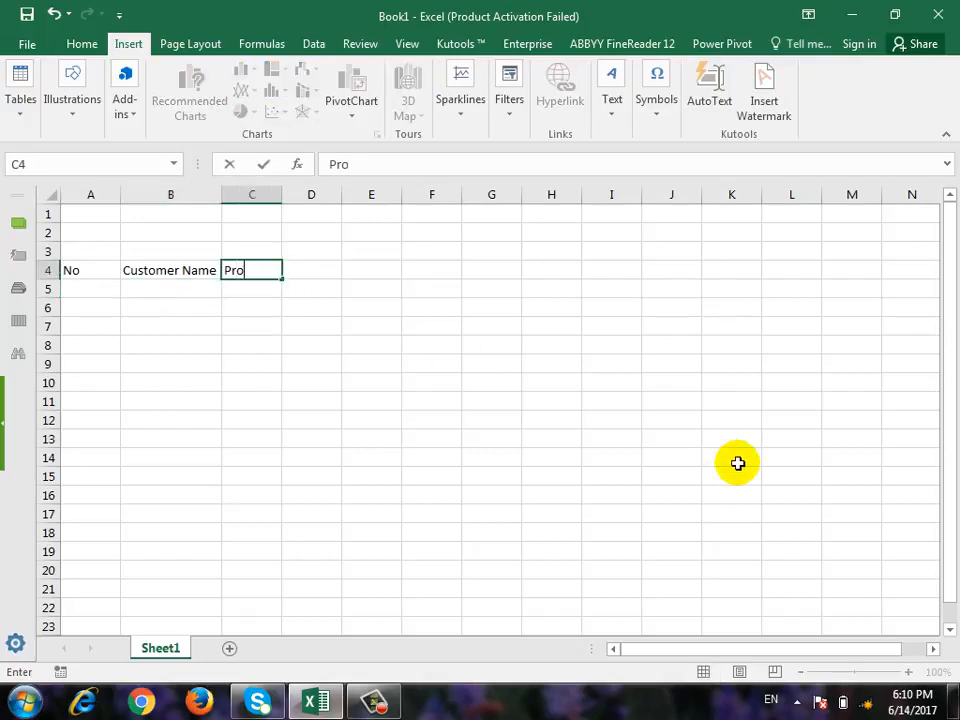
pyautogui.write('duct')
pyautogui.press('Return')
pyautogui.press('Up')
pyautogui.press('Right')
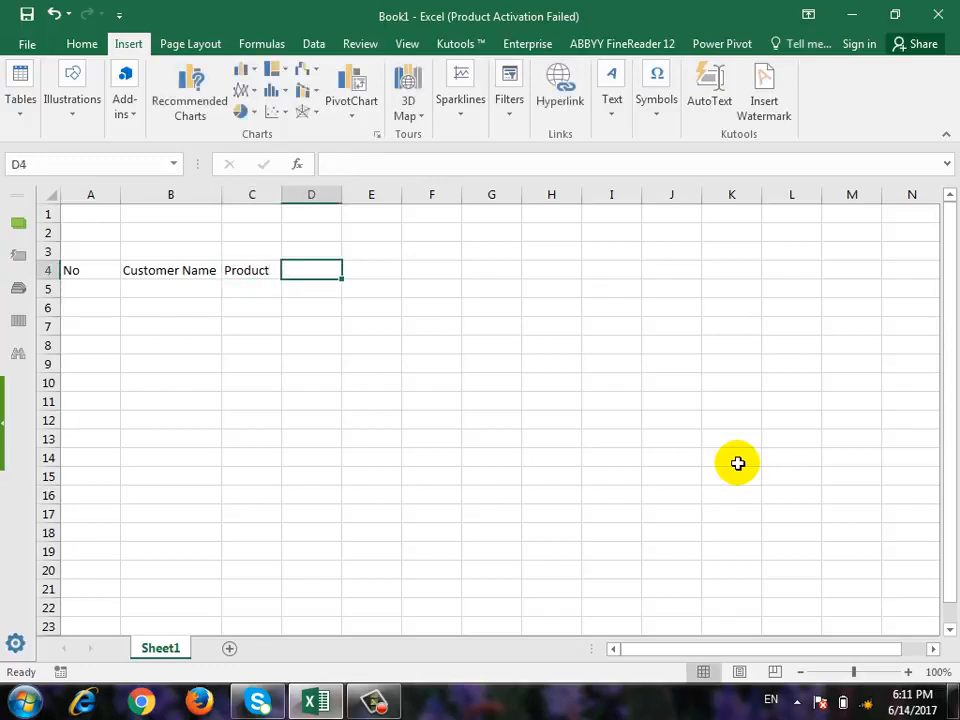
pyautogui.write('Com')
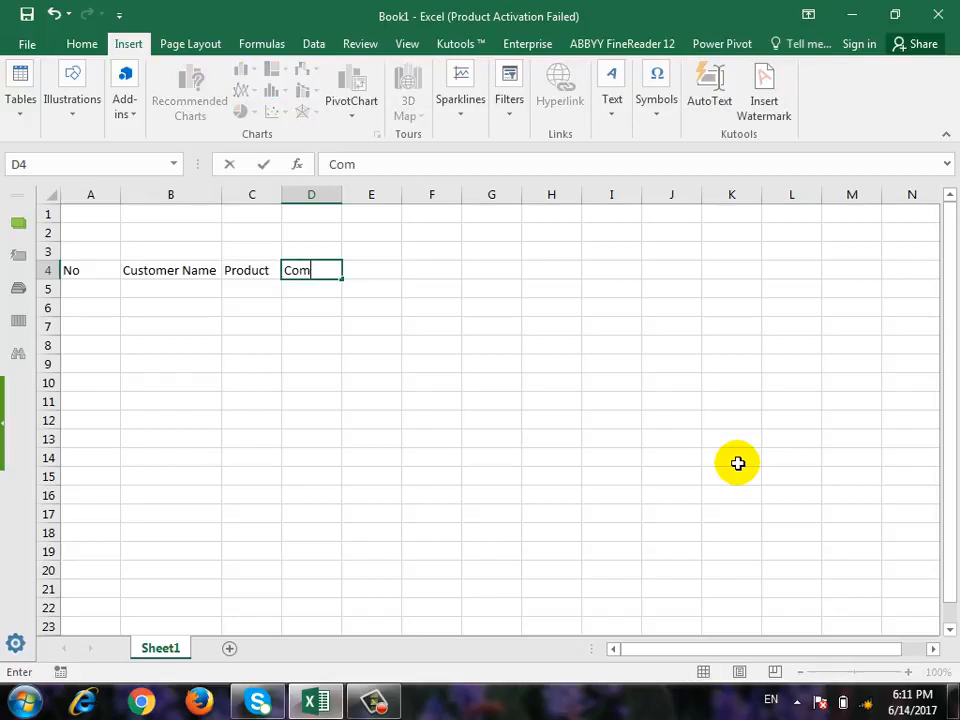
pyautogui.write('pany')
pyautogui.press('Return')
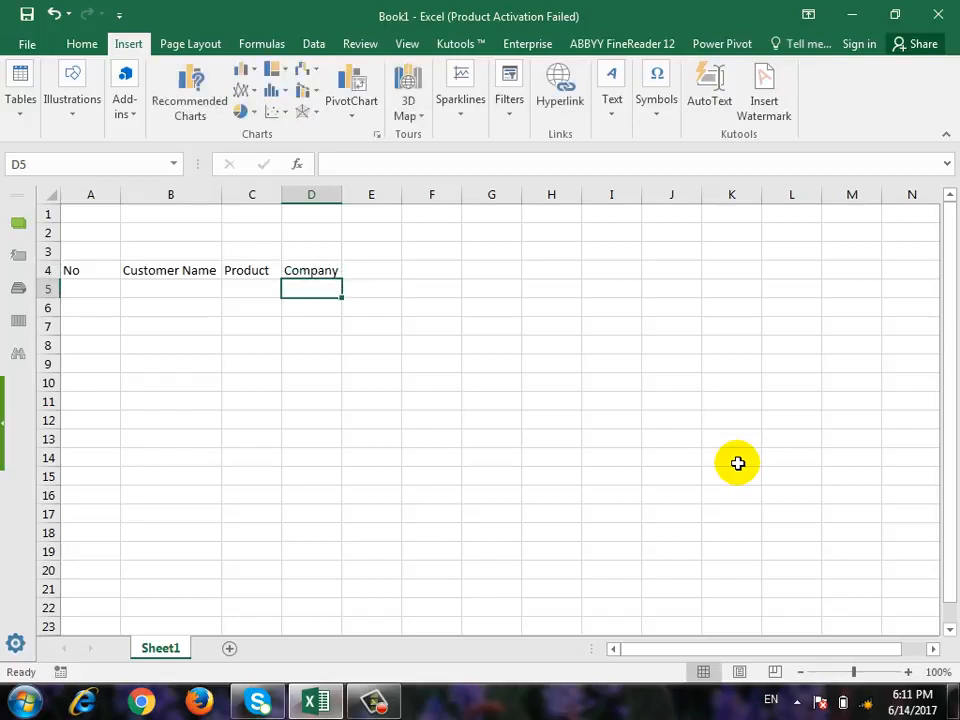
# Step: Enter the headers Price in cell E4 and Qty in cell F4
pyautogui.press('Left')
pyautogui.press('Up')
pyautogui.press('Right')
pyautogui.press('Right')
pyautogui.write('Price')
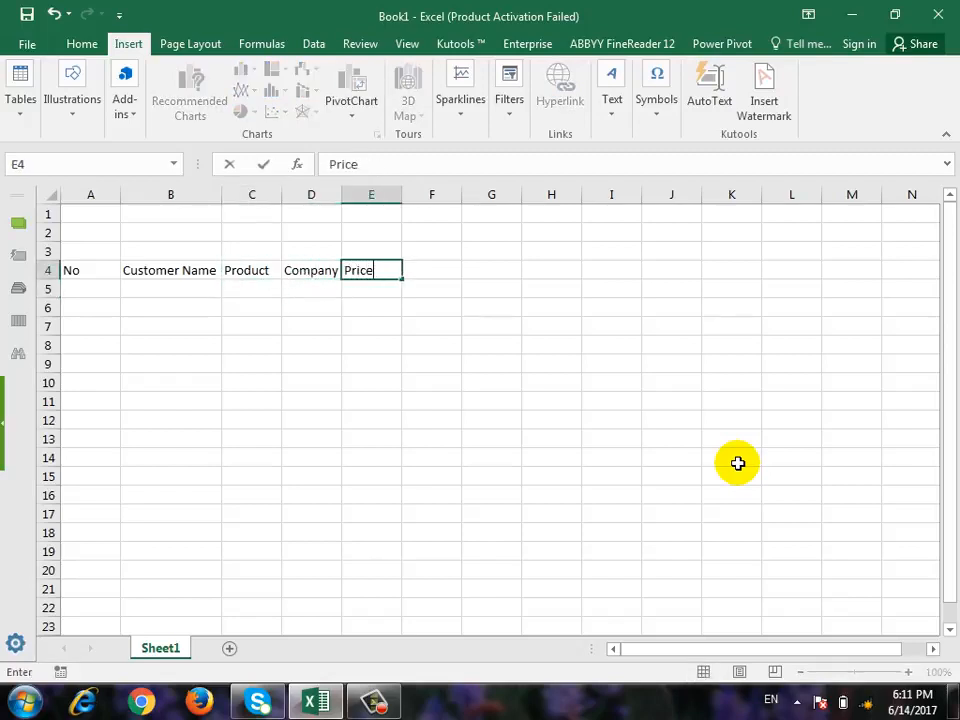
pyautogui.press('Return')
pyautogui.press('Up')
pyautogui.press('Right')
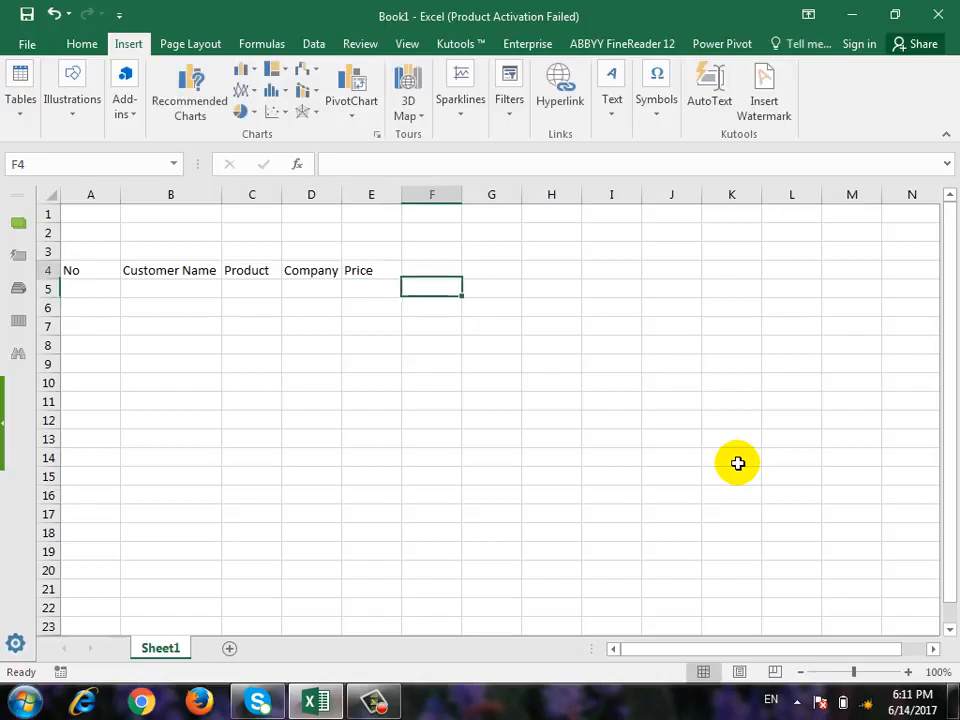
pyautogui.write('Qty')
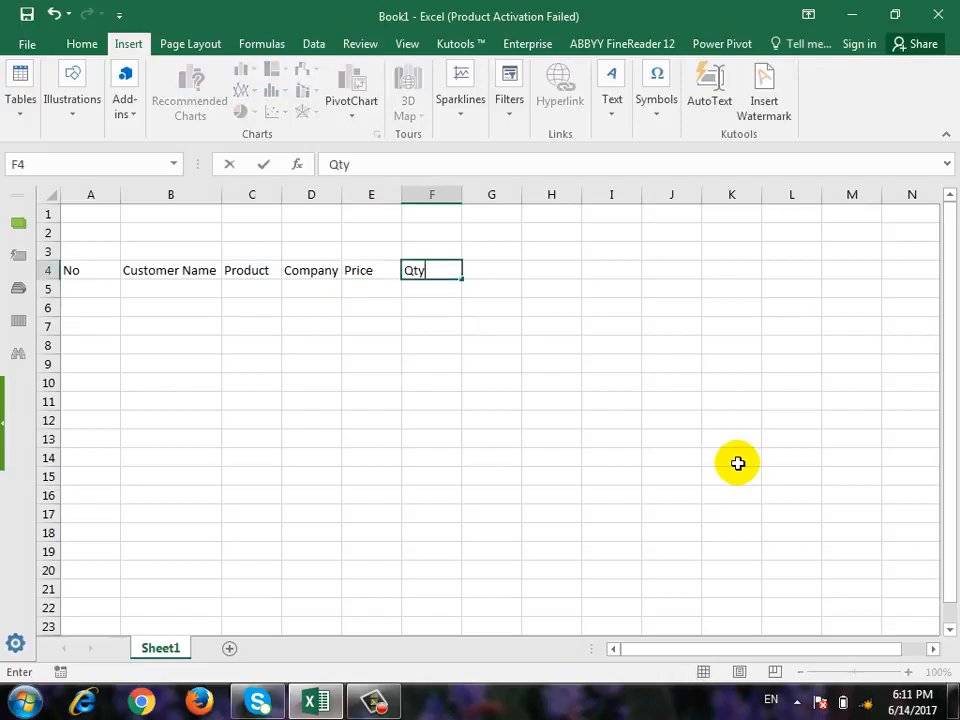
pyautogui.press('Return')
pyautogui.press('Up')
pyautogui.press('Right')
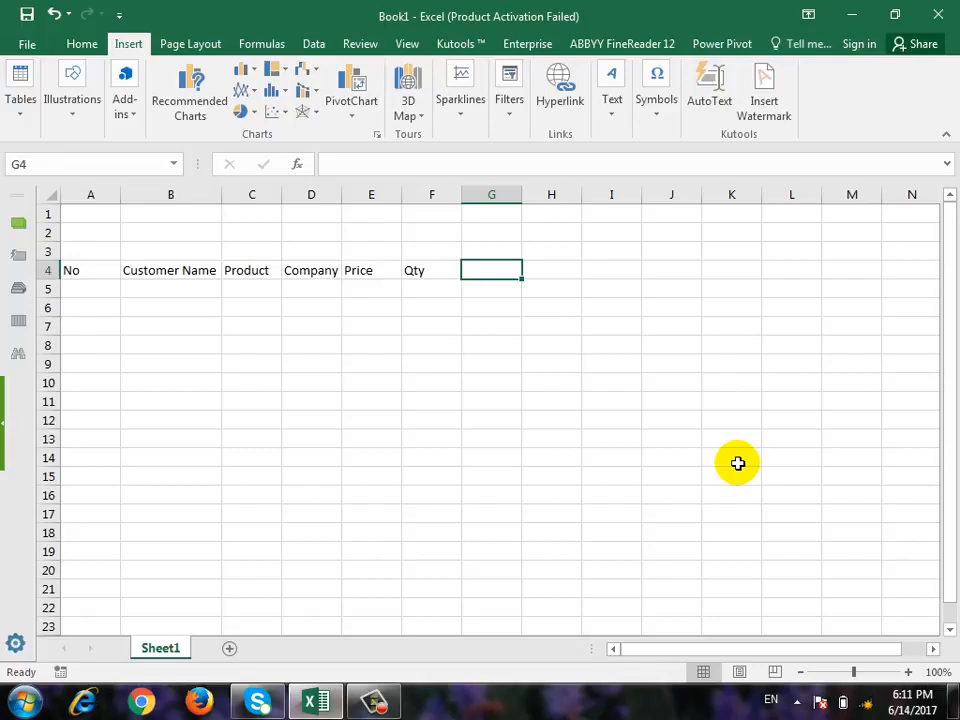
pyautogui.press('Left')
pyautogui.press('Left')
pyautogui.press('Right')
pyautogui.press('Right')
pyautogui.press('Left')
pyautogui.press('Left')
pyautogui.press('Left')
pyautogui.press('Right')
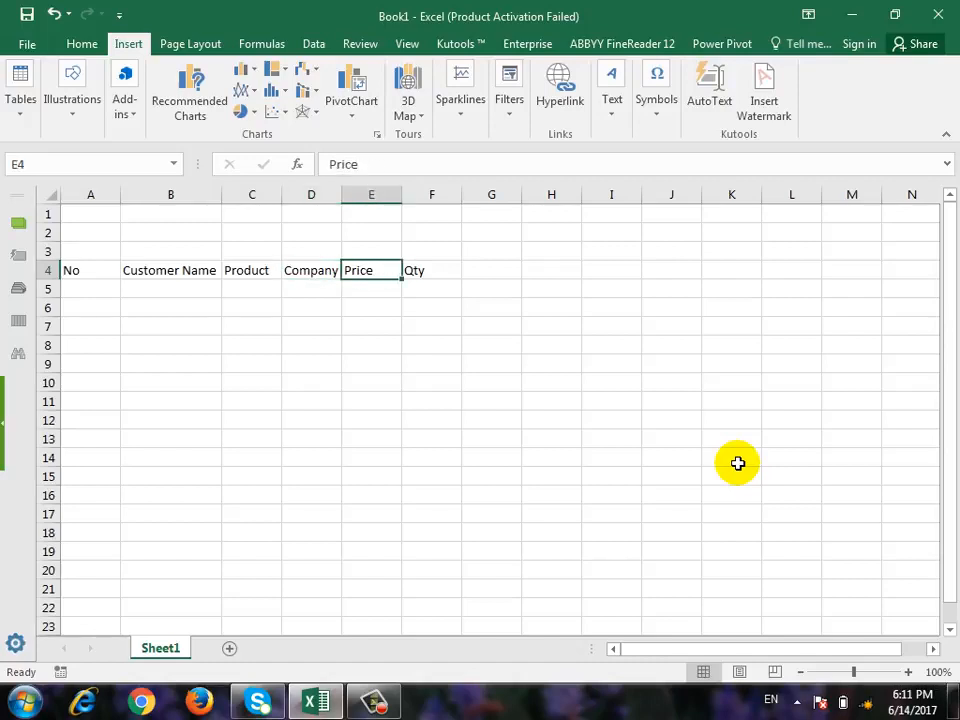
pyautogui.press('Right')
pyautogui.press('Right')
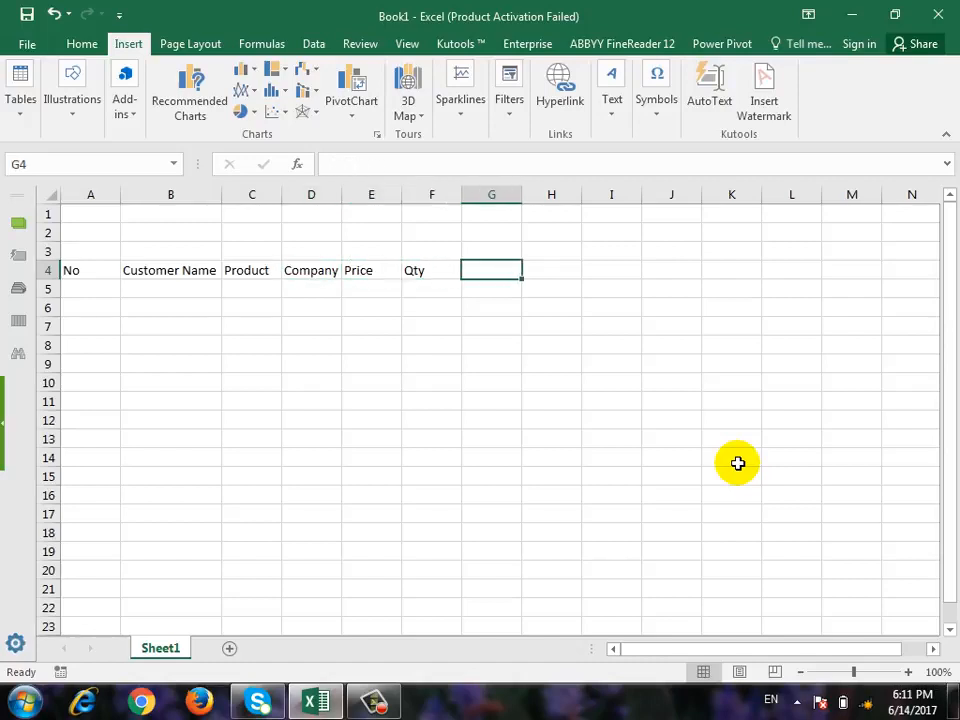
# Step: Enter the headers Total in cell G4 and Date in cell H4
pyautogui.write('Total')
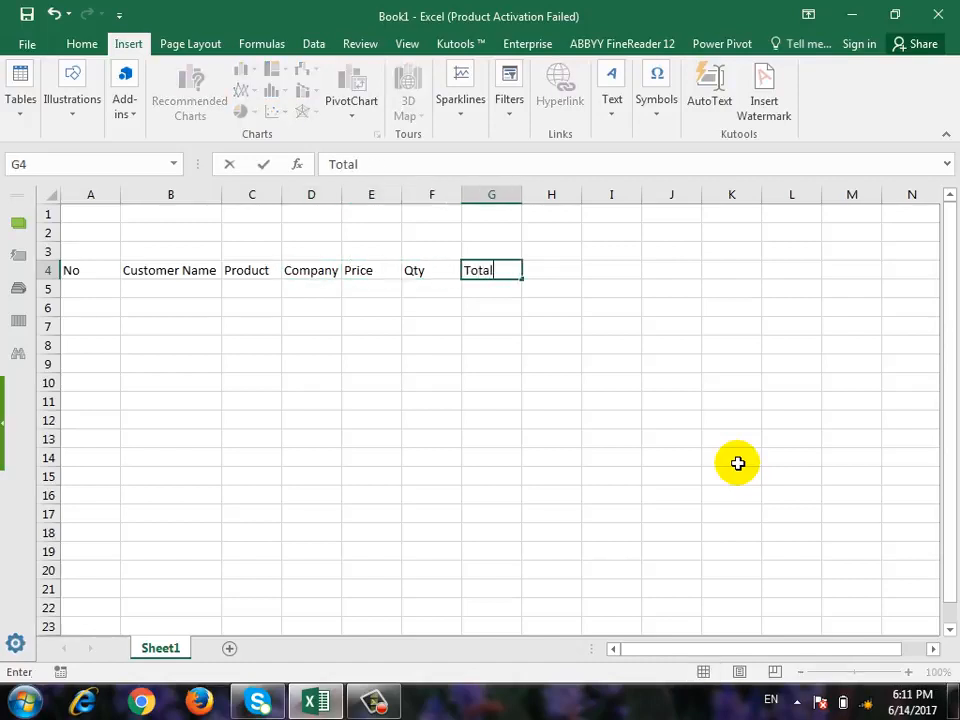
pyautogui.press('Return')
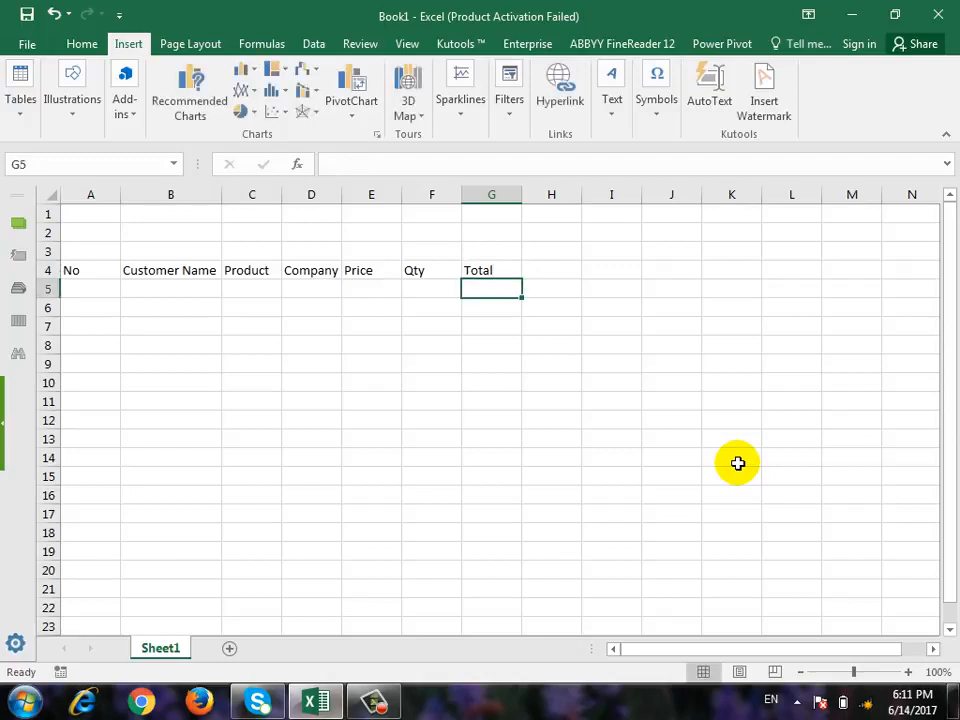
pyautogui.press('Up')
pyautogui.press('Right')
pyautogui.write('Date')
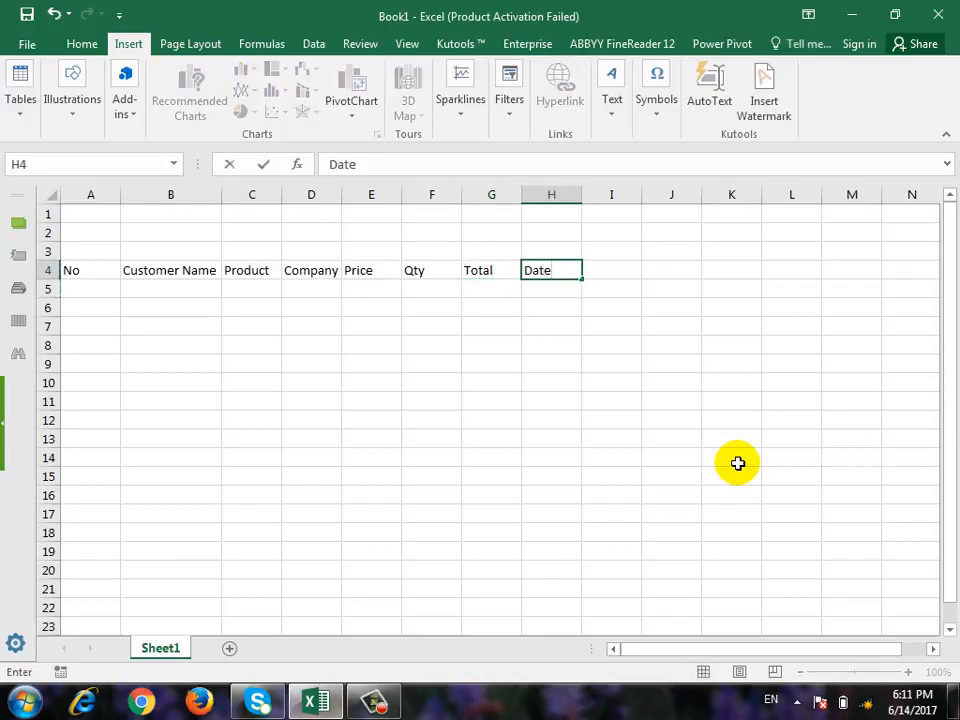
pyautogui.press('Return')
# Step: Number the four records under No by entering 1, 2, 3 and 4 in cells A5 through A8
pyautogui.press('Left')
pyautogui.press('Left')
pyautogui.press('Left')
pyautogui.press('Left')
pyautogui.press('Left')
pyautogui.press('Left')
pyautogui.press('Left')
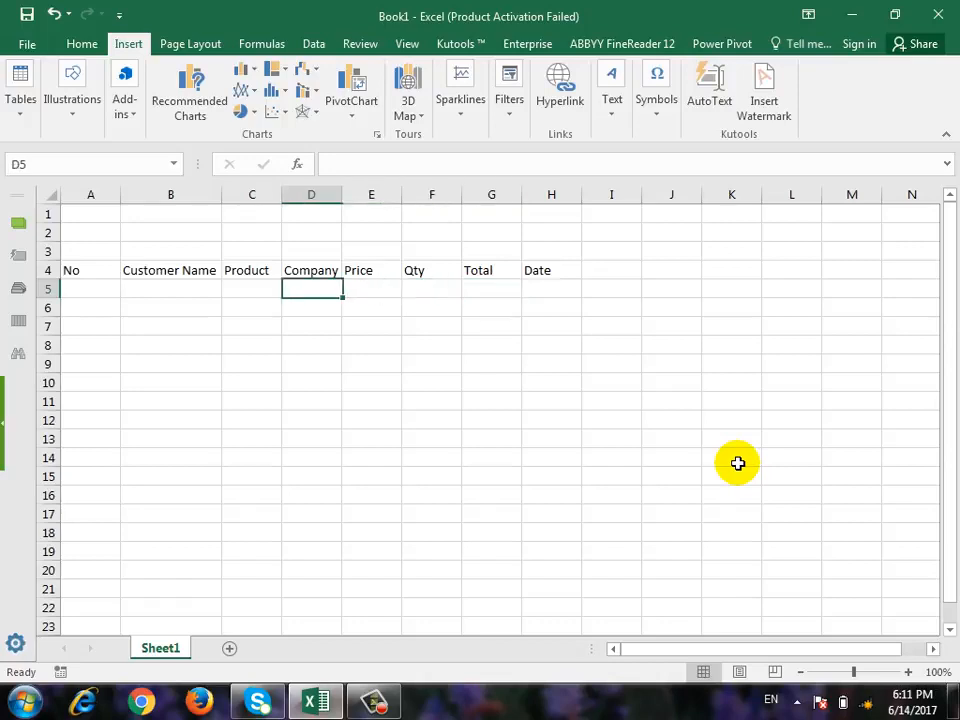
pyautogui.write('1')
pyautogui.press('Return')
pyautogui.write('2')
pyautogui.press('Return')
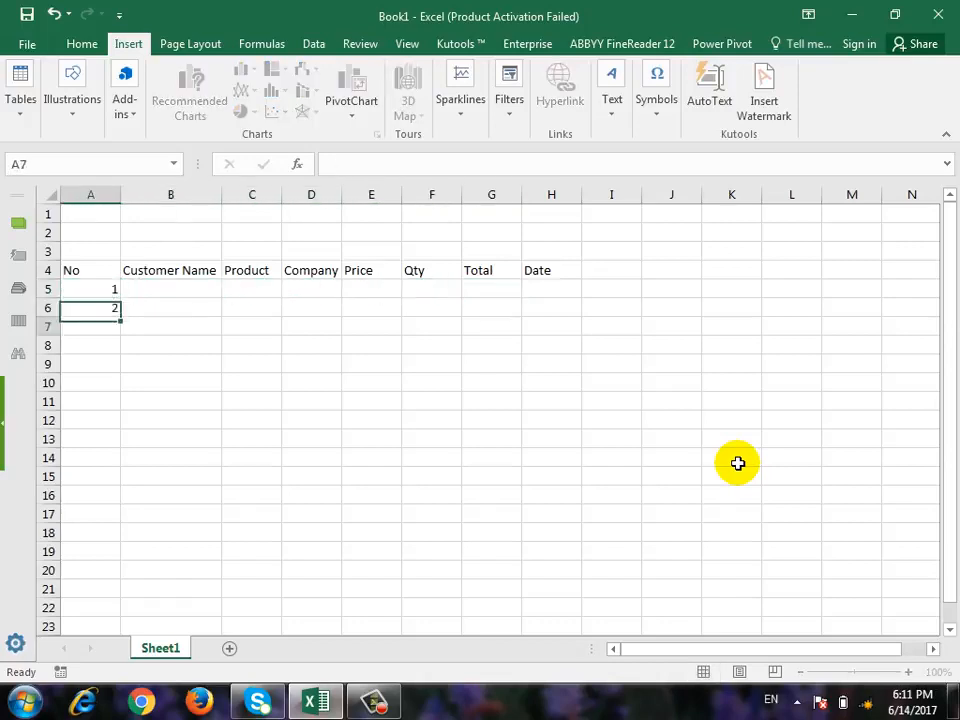
pyautogui.write('3')
pyautogui.press('Return')
pyautogui.write('4')
pyautogui.press('Right')
# Step: For record 1, enter the customer's name in cell B5 and the product pen in cell C5
pyautogui.press('Up')
pyautogui.press('Up')
pyautogui.press('Up')
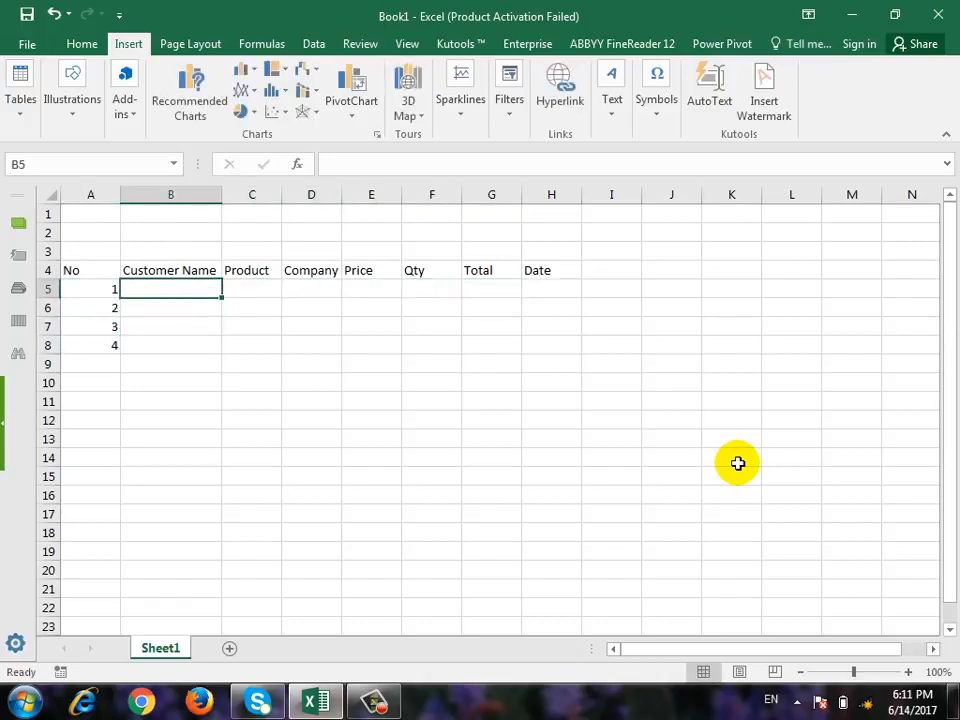
pyautogui.write('Hash')
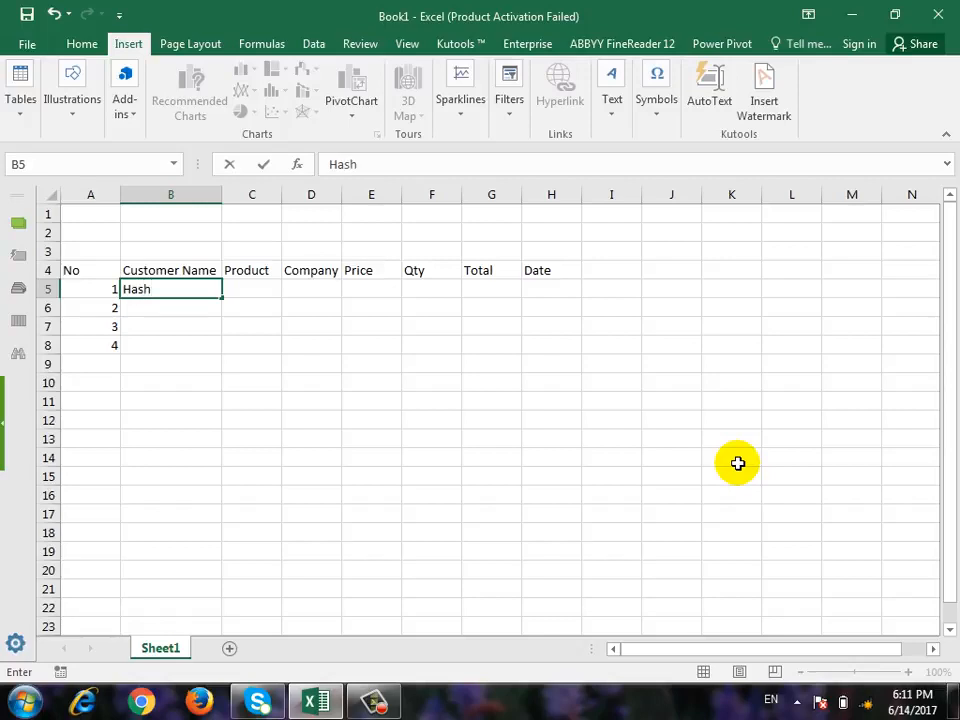
pyautogui.write('matullah')
pyautogui.press('Return')
pyautogui.press('Up')
pyautogui.press('Right')
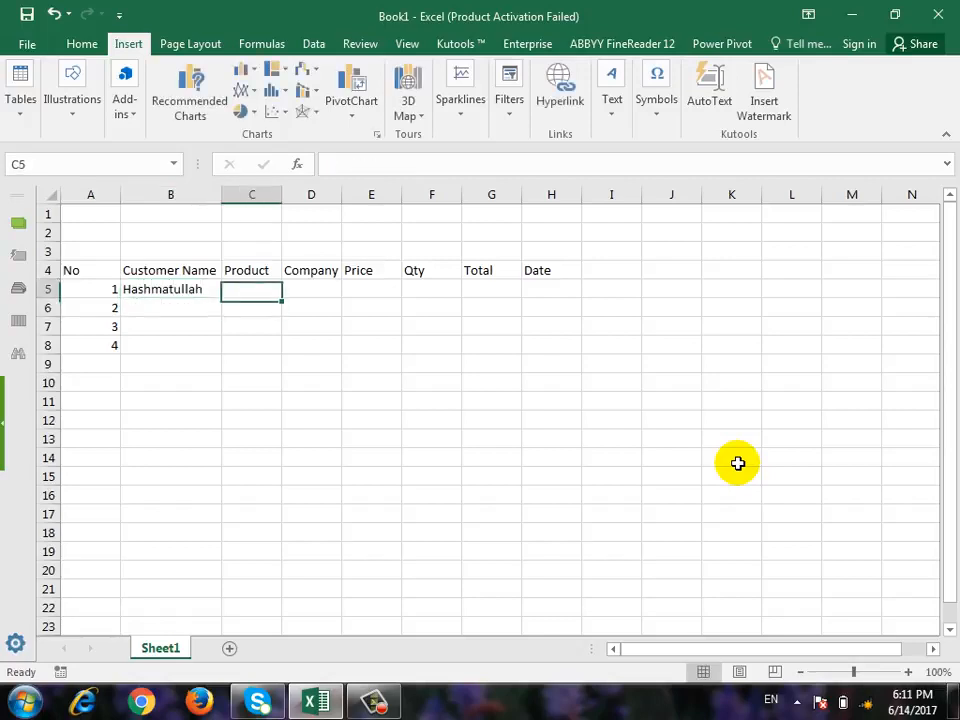
pyautogui.write('pen')
pyautogui.press('Return')
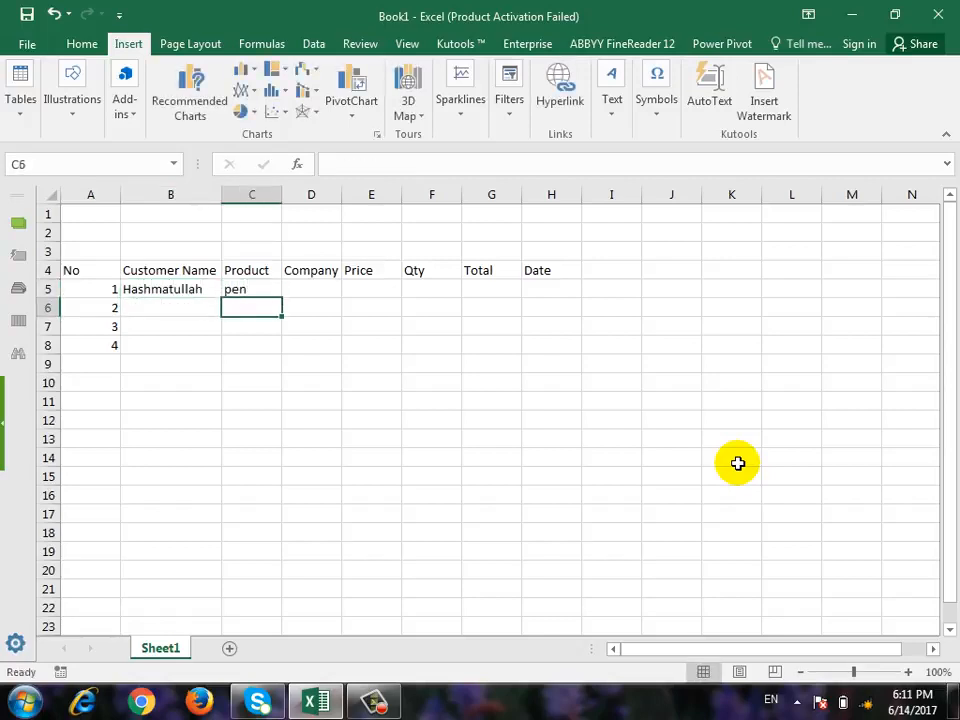
# Step: Complete record 1 with company link in D5, price 10 in E5 and quantity 5 in F5
pyautogui.press('Up')
pyautogui.press('Right')
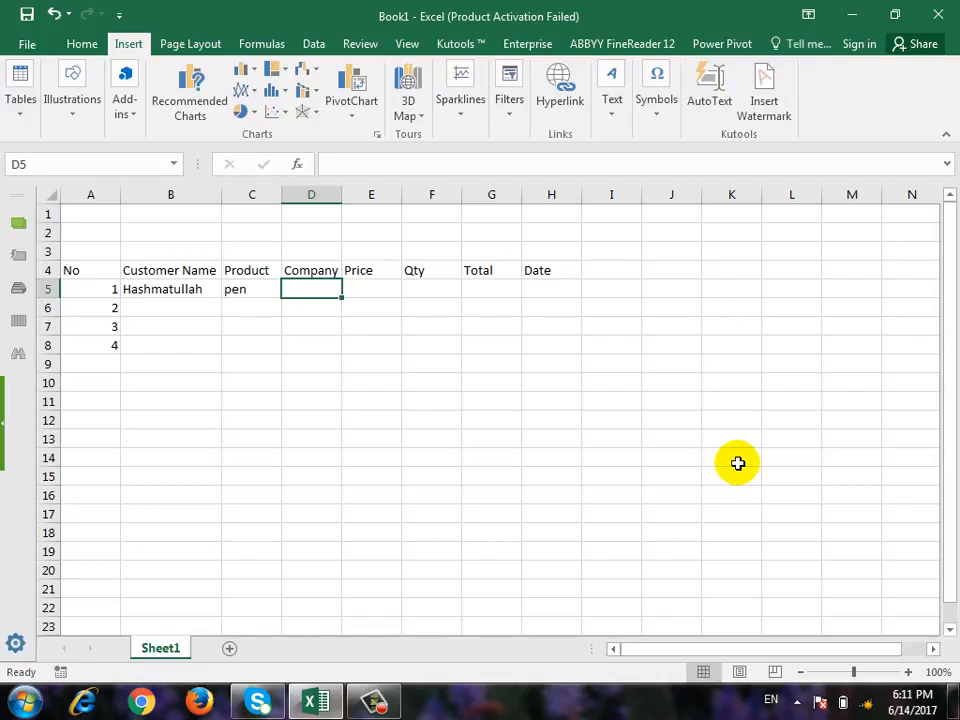
pyautogui.write('link')
pyautogui.press('Tab')
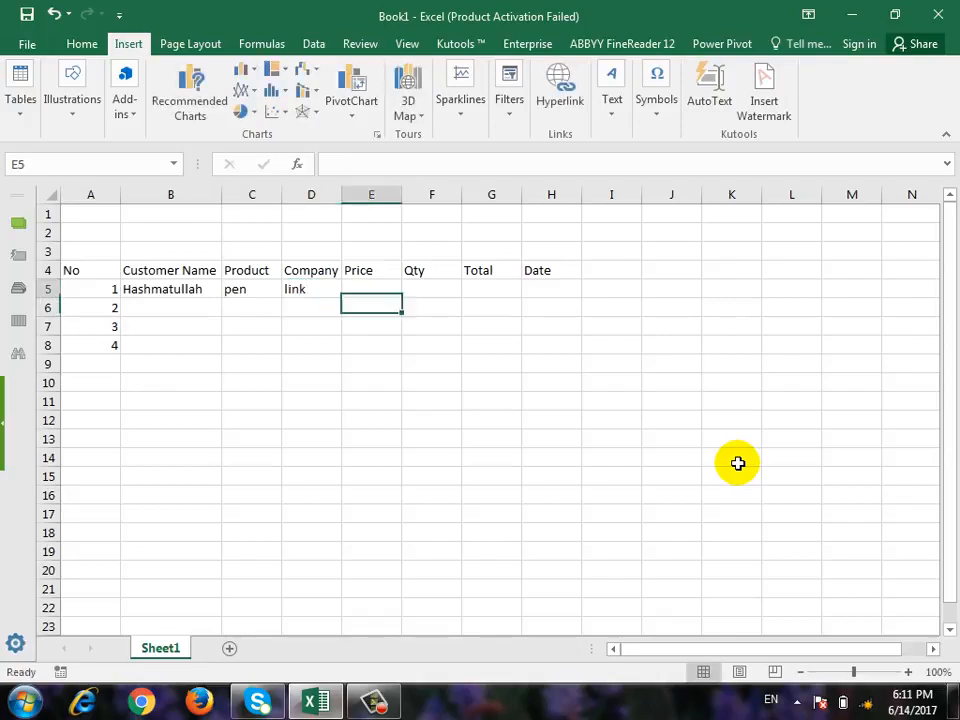
pyautogui.press('Up')
pyautogui.write('10')
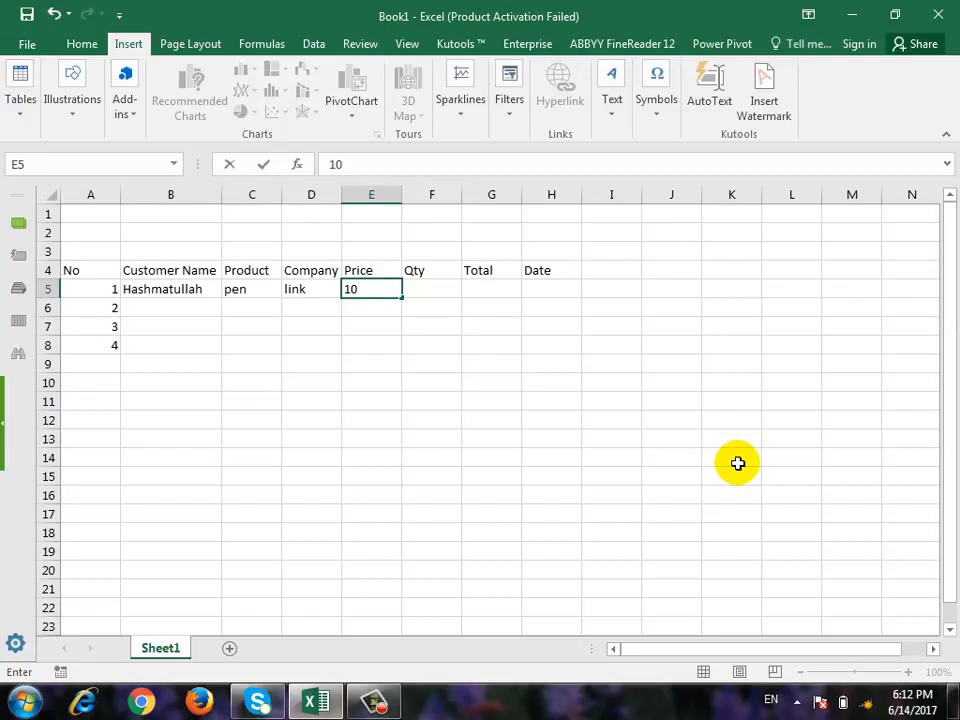
pyautogui.press('Tab')
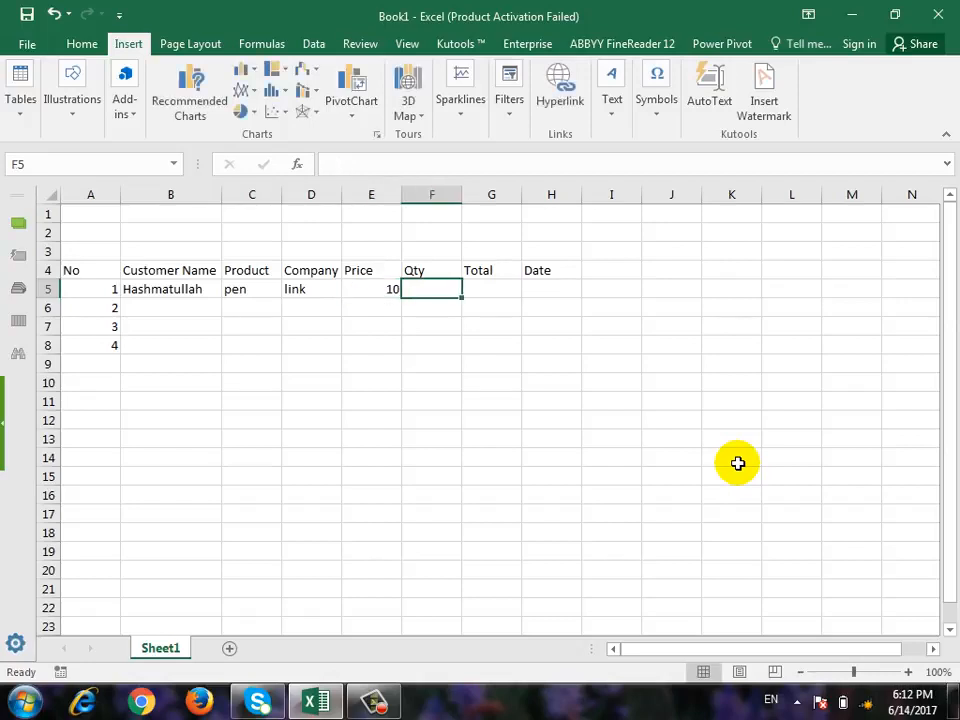
pyautogui.write('5')
pyautogui.press('Tab')
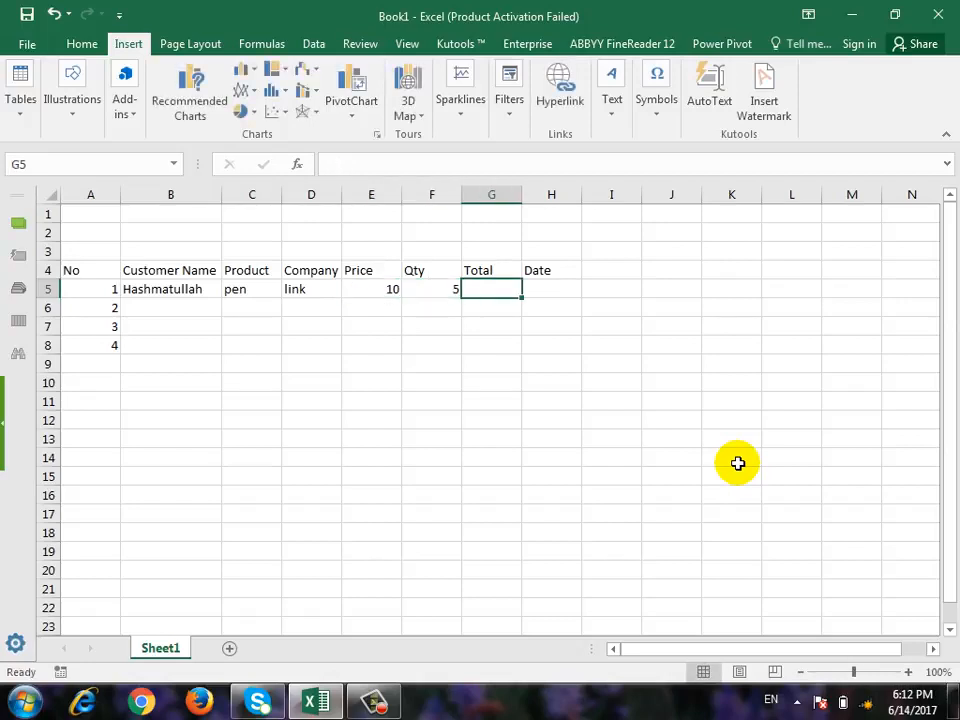
pyautogui.press('Left')
pyautogui.press('Left')
pyautogui.press('Right')
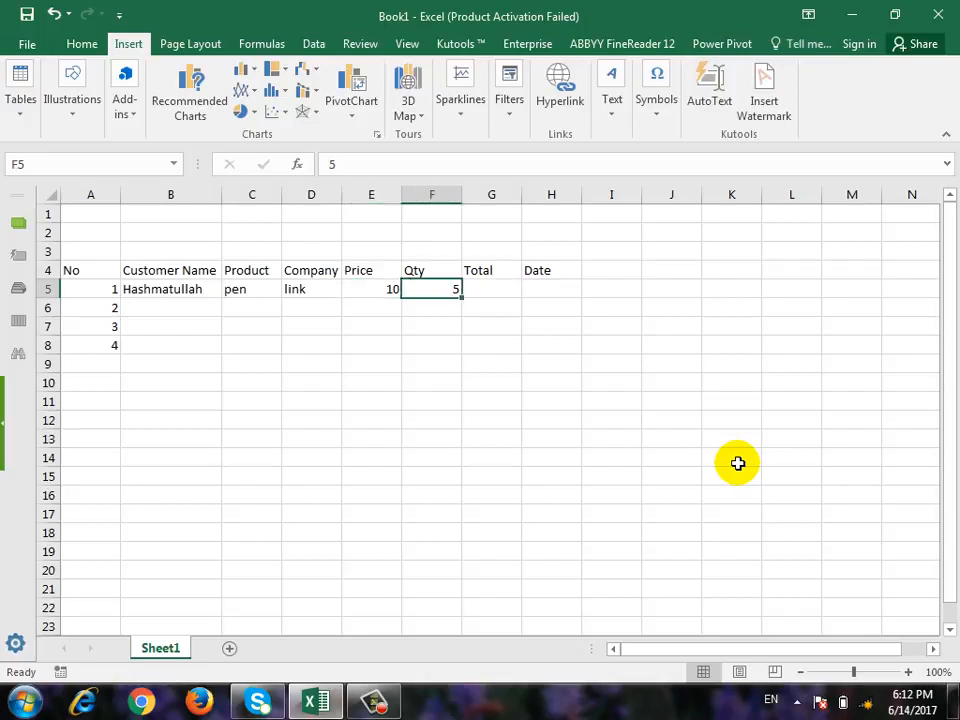
pyautogui.press('Left')
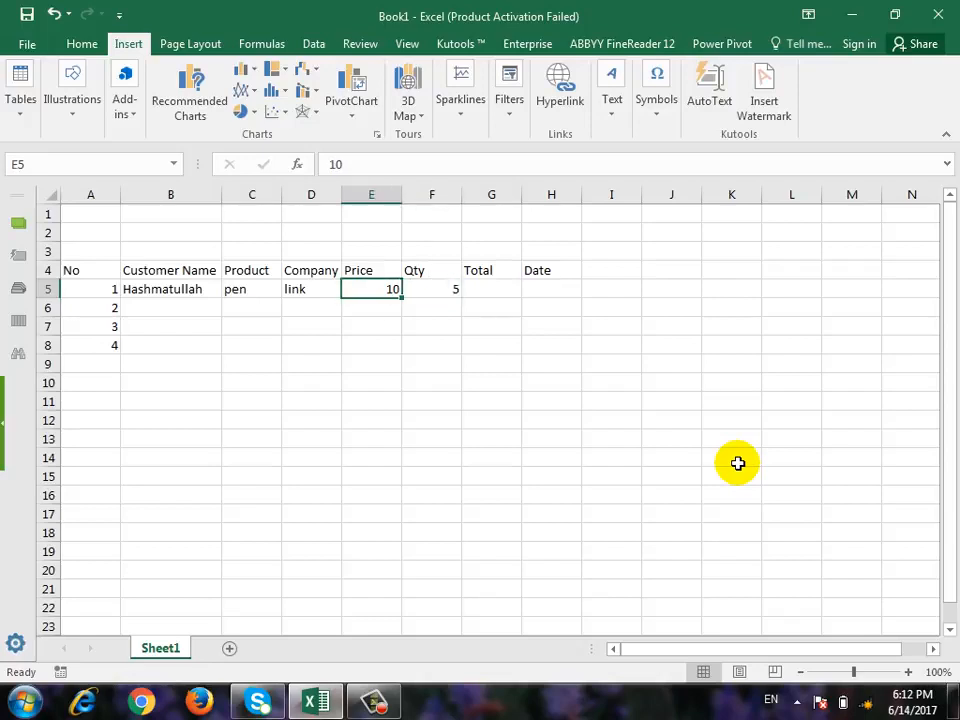
# Step: Calculate record 1's total in cell G5 with the formula =E5*F5, multiplying price by quantity
pyautogui.press('Right')
pyautogui.press('Right')
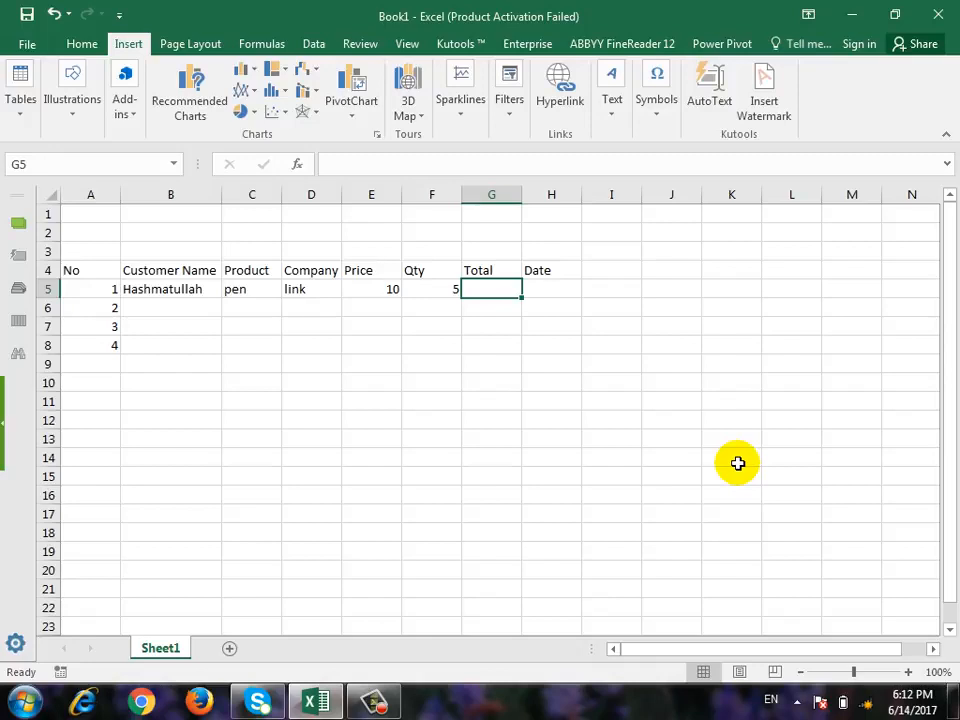
pyautogui.write('=')
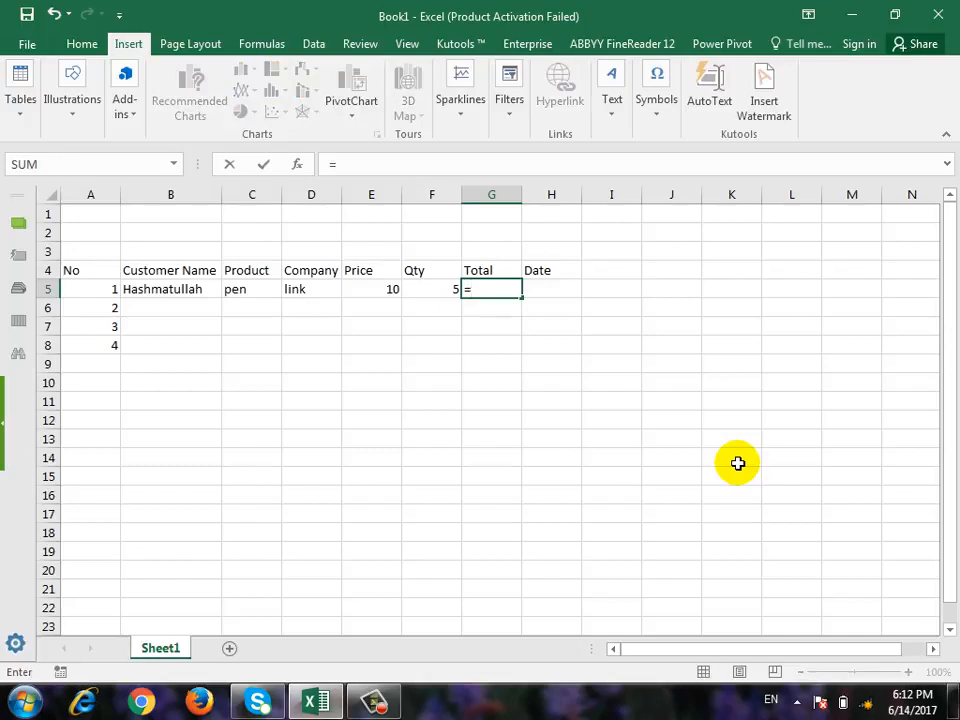
pyautogui.click(392, 290)
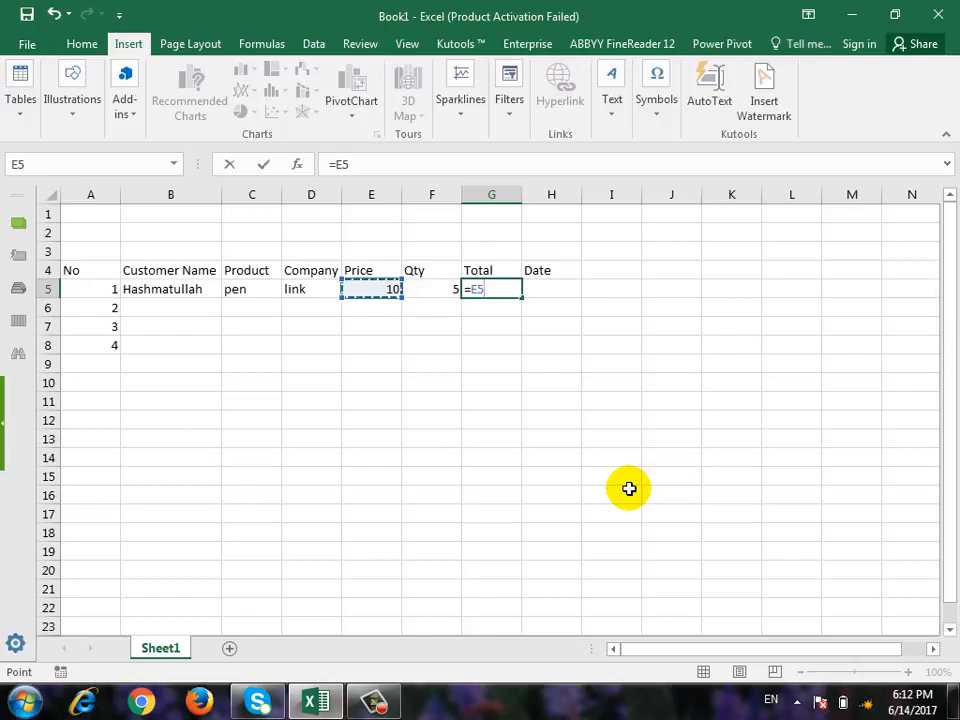
pyautogui.write('*')
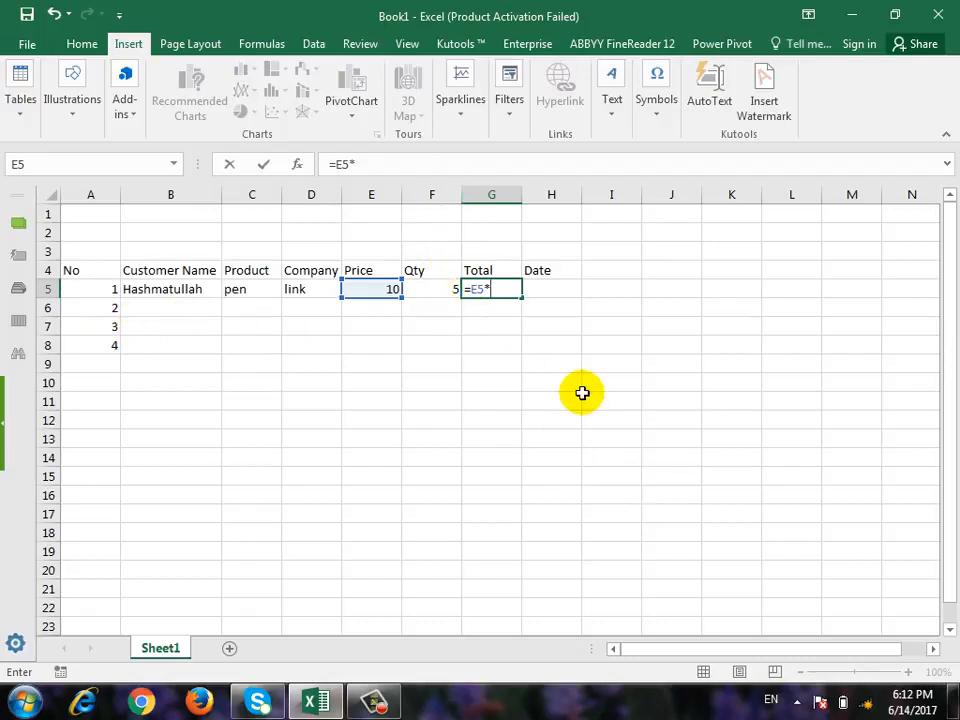
pyautogui.click(433, 289)
pyautogui.press('Return')
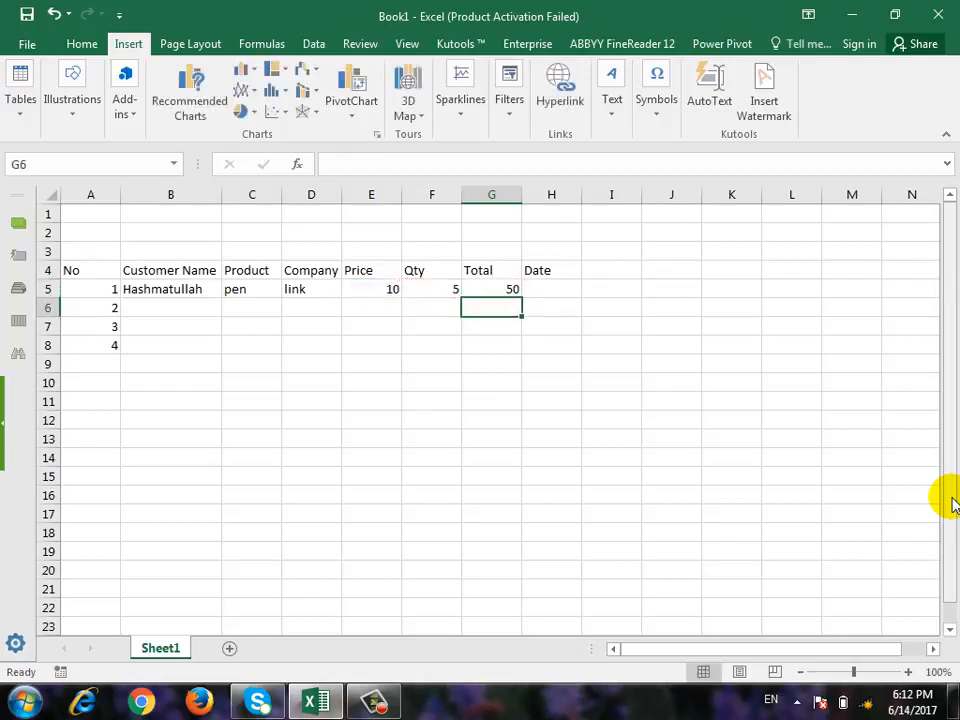
# Step: Change record 1's quantity in cell F5 to 6
pyautogui.press('Up')
pyautogui.press('Left')
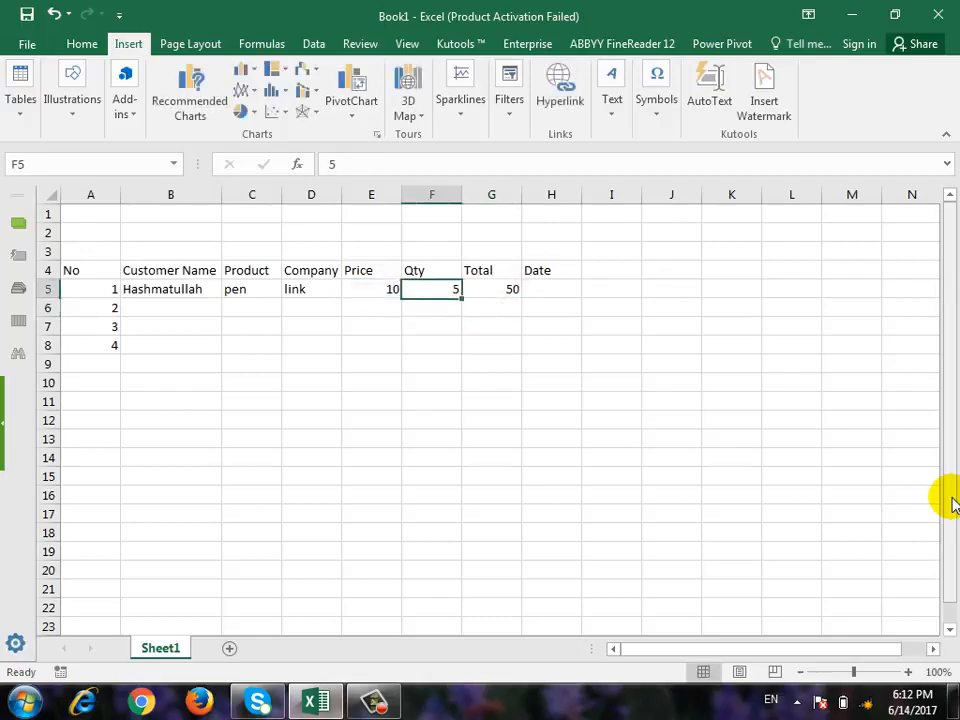
pyautogui.write('6')
pyautogui.press('Return')
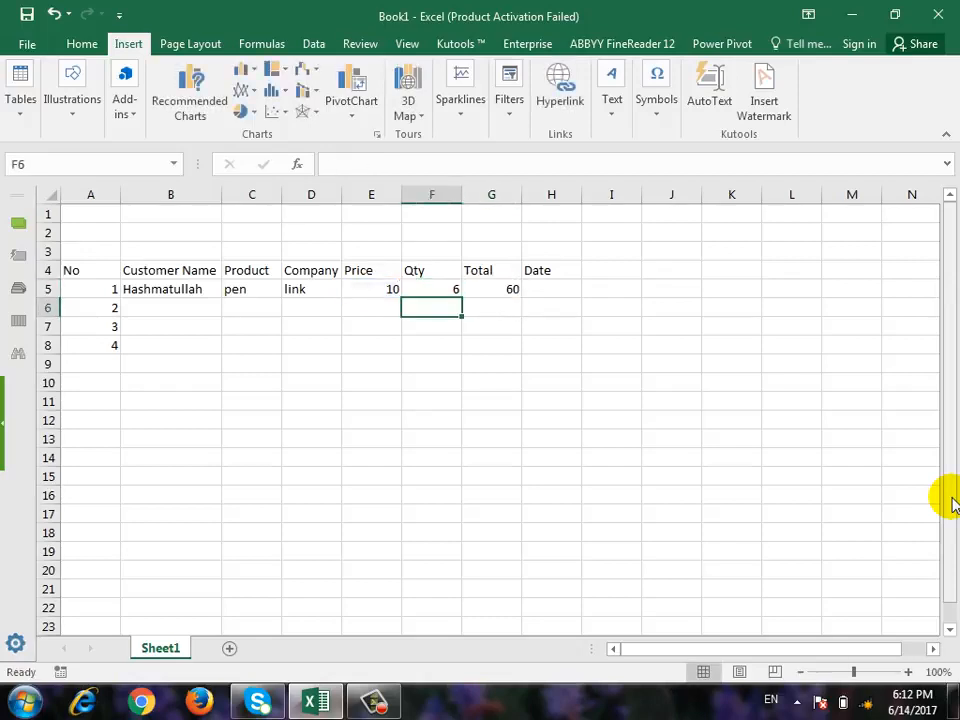
# Step: Enter the date 6/14/2017 for record 1 in cell H5
pyautogui.press('Right')
pyautogui.press('Right')
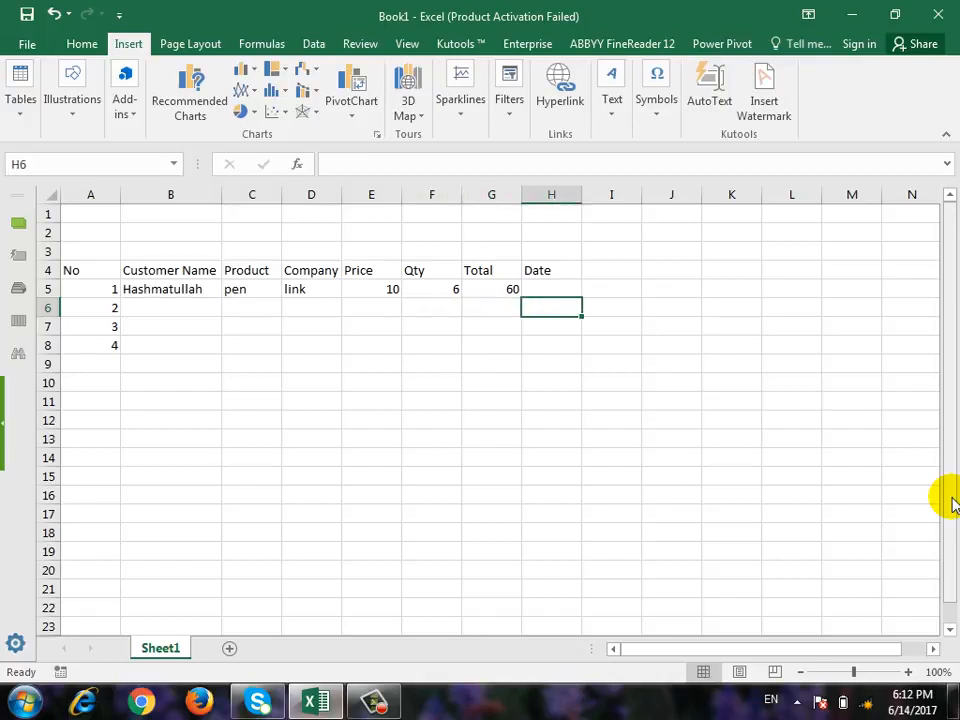
pyautogui.press('Up')
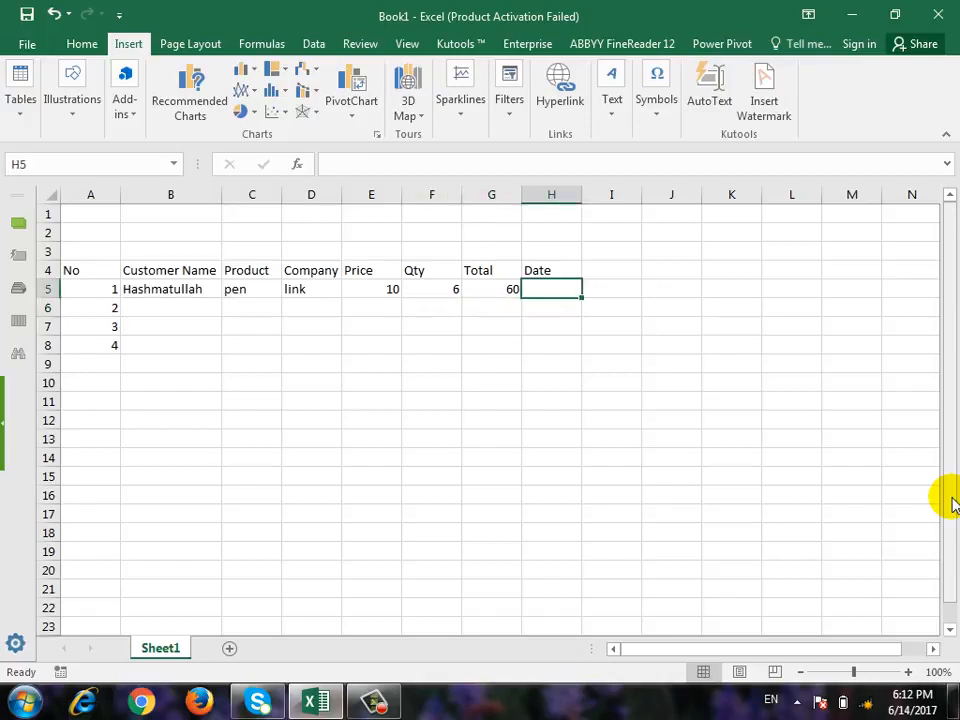
pyautogui.write('6')
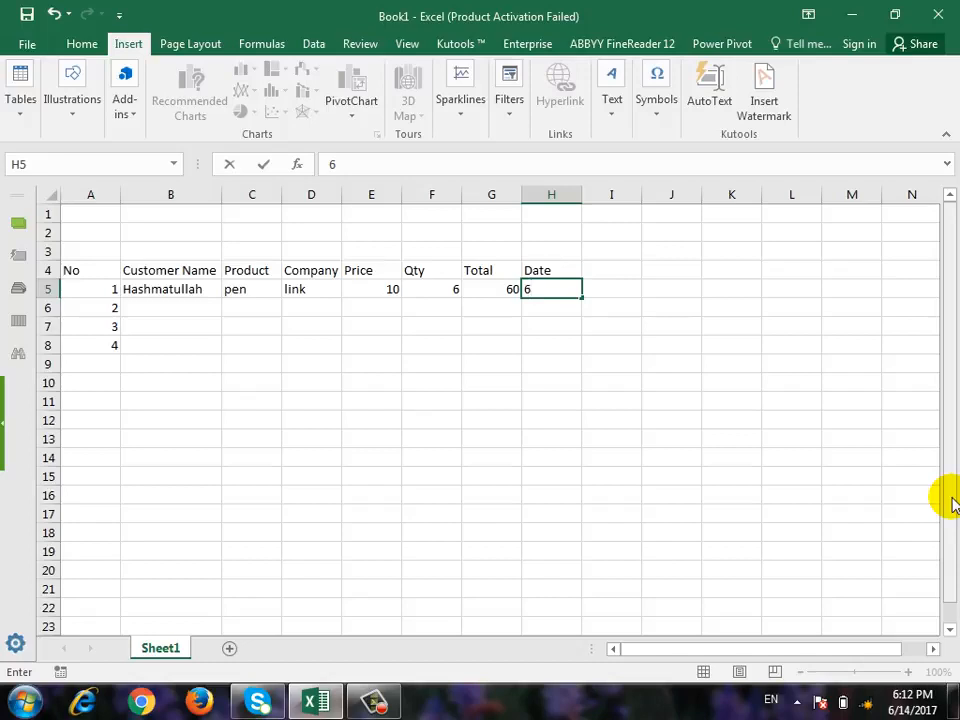
pyautogui.write('/13')
pyautogui.press('BackSpace')
pyautogui.write('4-')
pyautogui.press('BackSpace')
pyautogui.write('/2017')
pyautogui.press('Return')
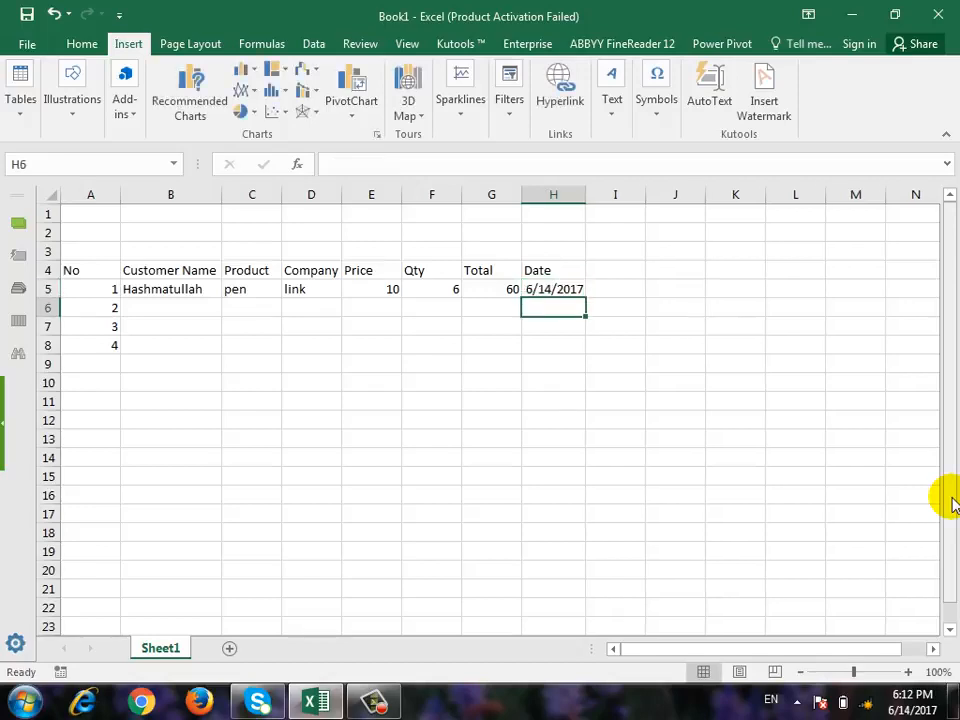
# Step: For record 2, enter the customer's name in cell B6 and the product book in cell C6
pyautogui.press('Left')
pyautogui.press('Left')
pyautogui.press('Left')
pyautogui.press('Left')
pyautogui.press('Left')
pyautogui.write('farhad')
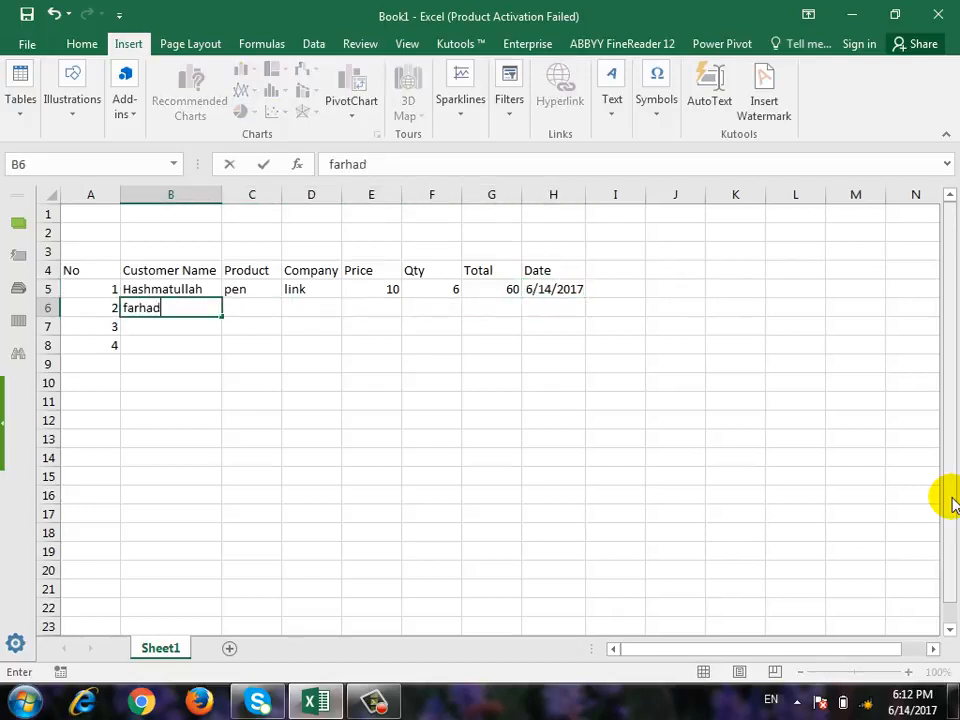
pyautogui.press('Return')
pyautogui.press('Tab')
pyautogui.press('Up')
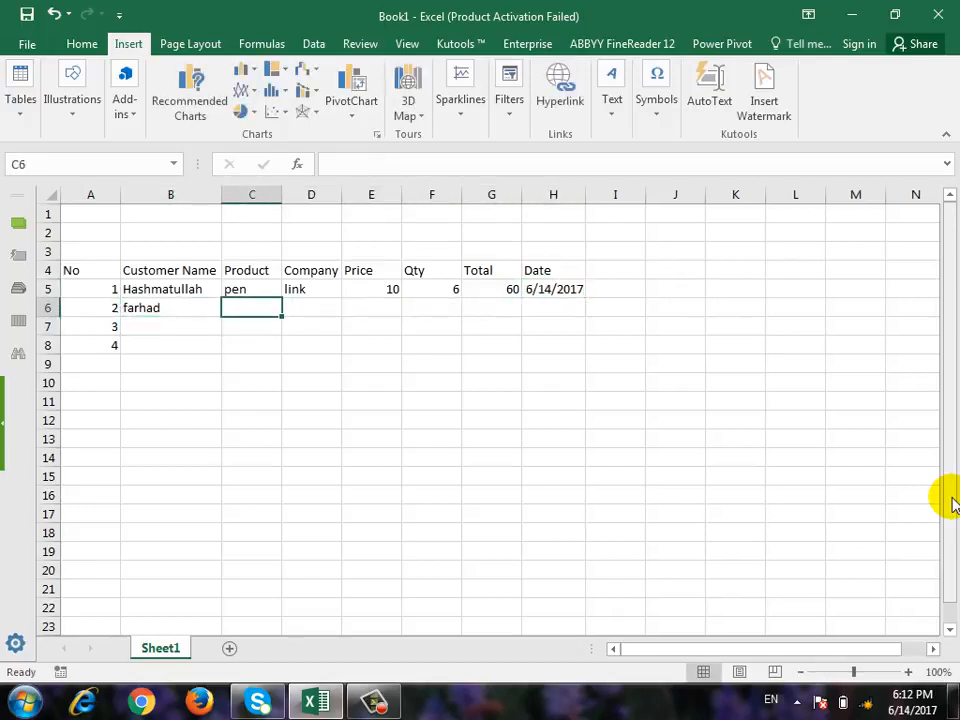
pyautogui.write('book')
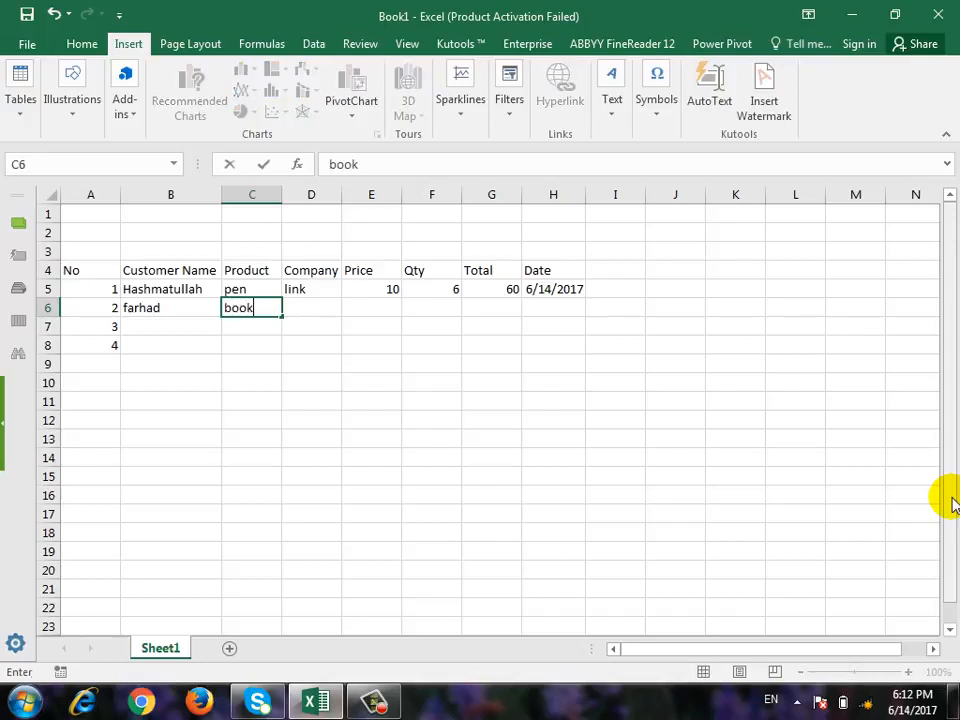
pyautogui.press('Return')
pyautogui.press('Up')
pyautogui.press('Right')
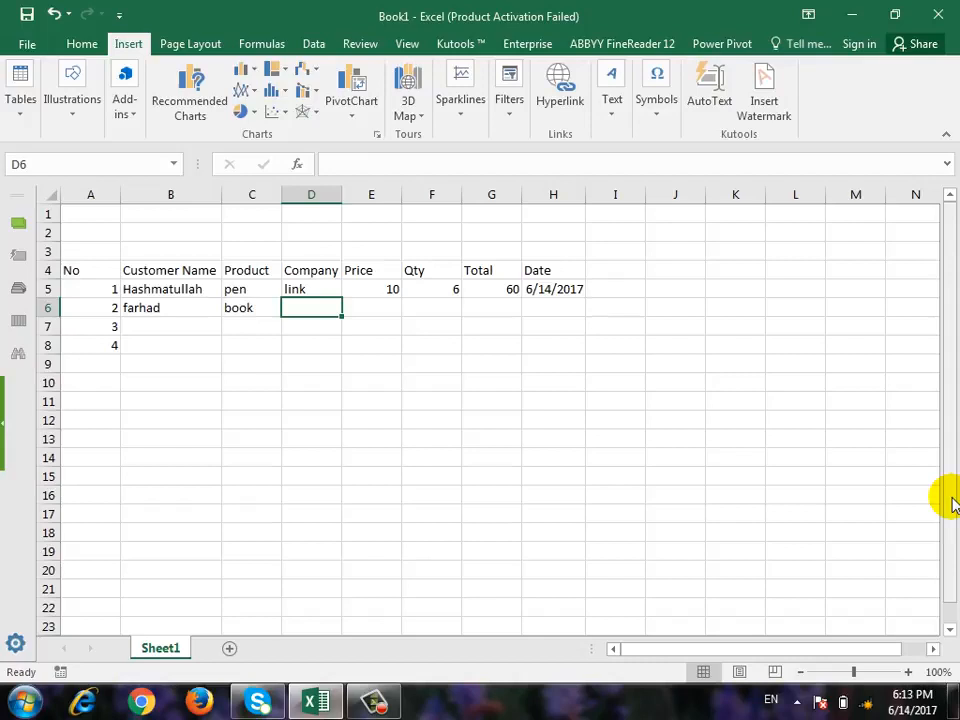
# Step: Continue record 2 with company let's go in D6, price 20 in E6 and quantity 10 in F6
pyautogui.write('let')
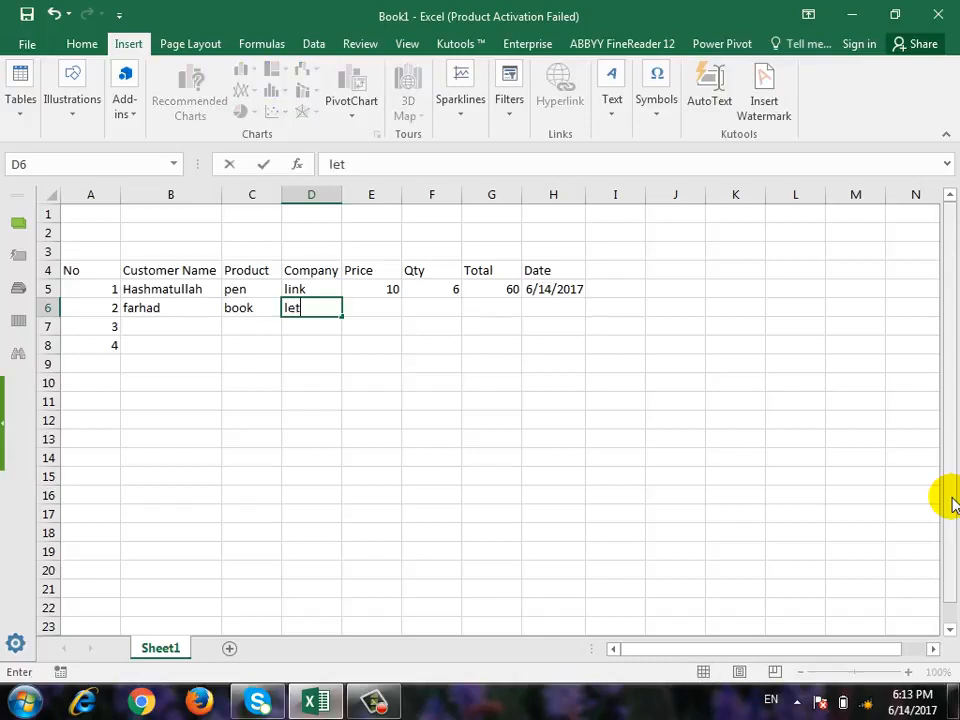
pyautogui.write("'s go")
pyautogui.hotkey('ctrl', 'Return')
pyautogui.press('Right')
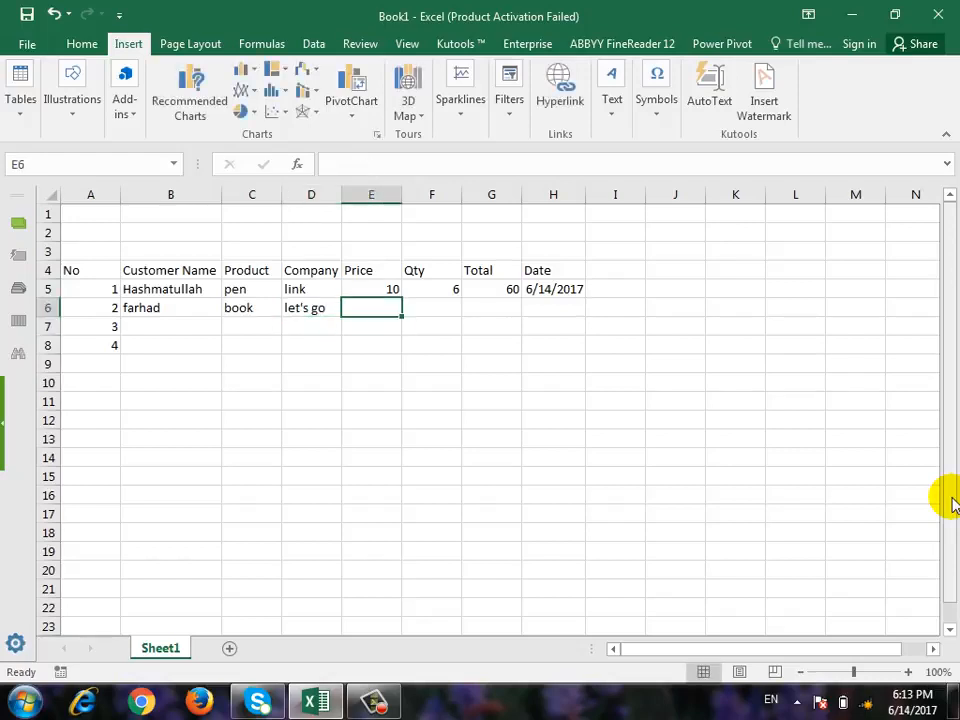
pyautogui.write('20')
pyautogui.press('Tab')
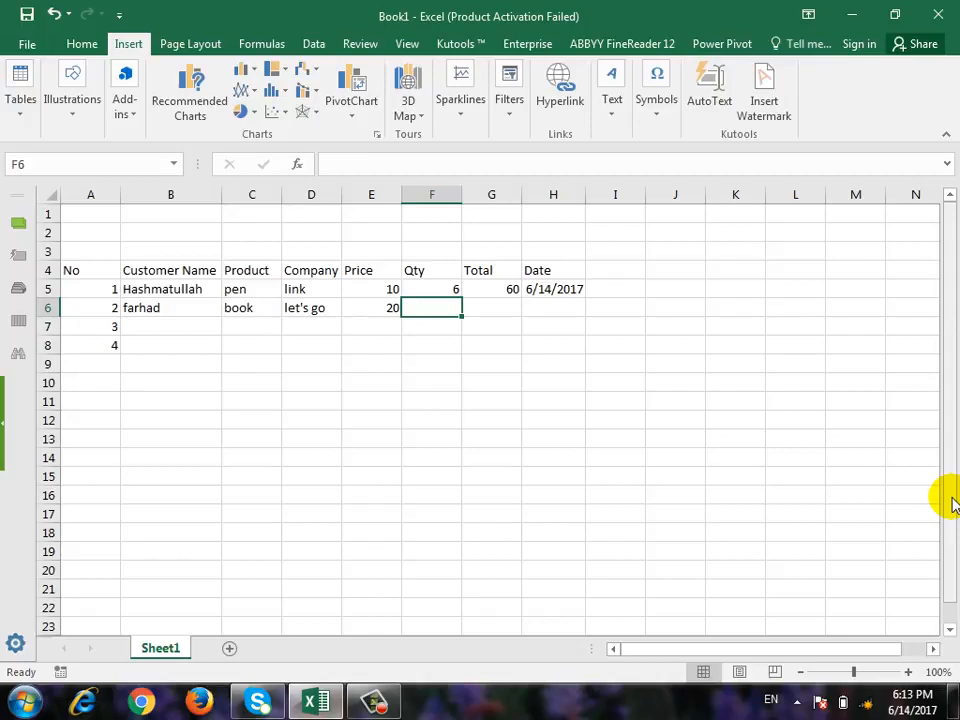
pyautogui.write('10')
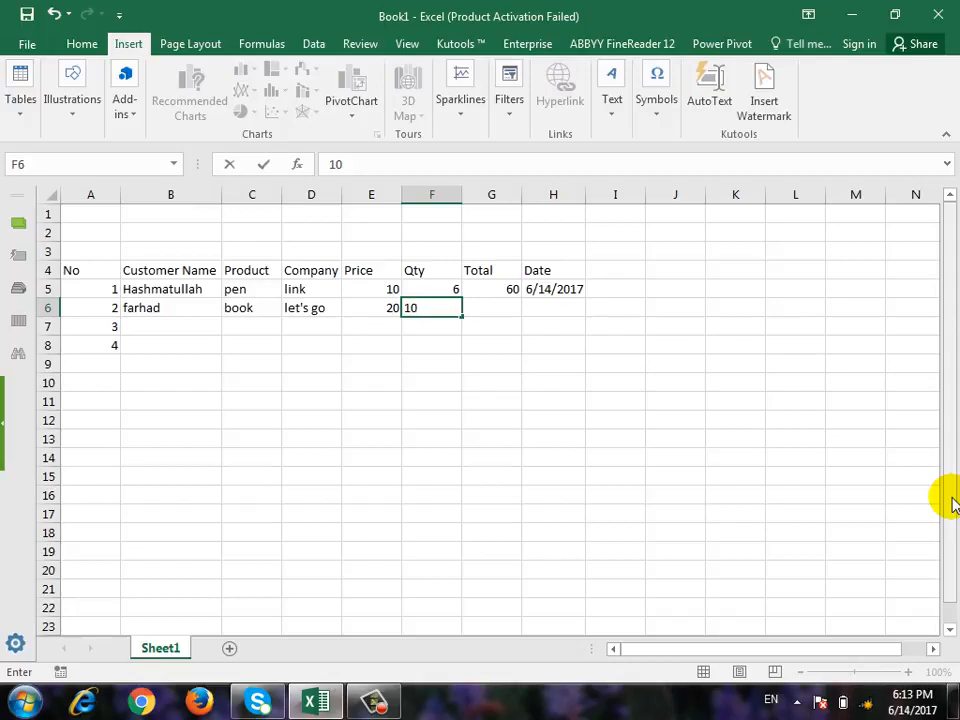
pyautogui.press('Tab')
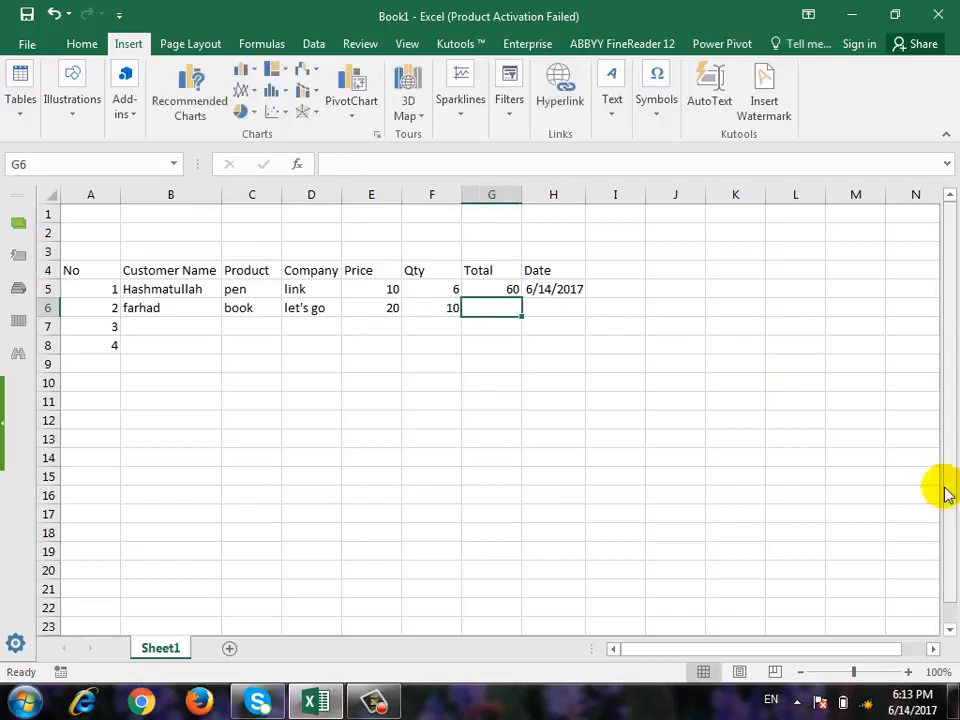
# Step: Fill the Total formula from G5 down through G8, and enter the date 7/4/2017 for record 2 in H6
pyautogui.click(486, 289)
pyautogui.moveTo(522, 304); pyautogui.dragTo(525, 352)
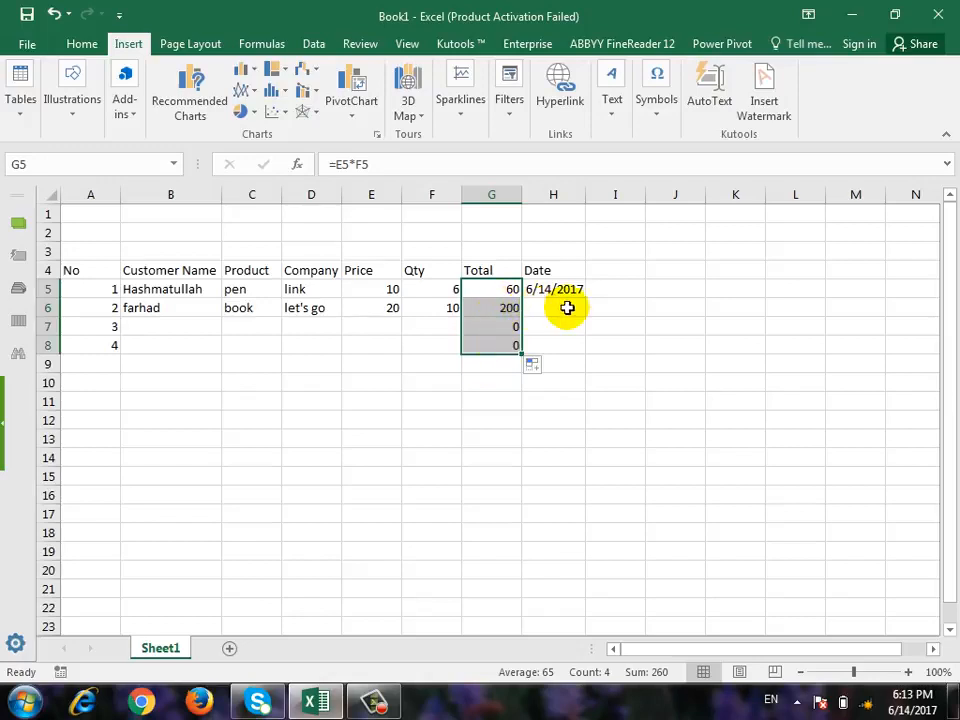
pyautogui.click(566, 307)
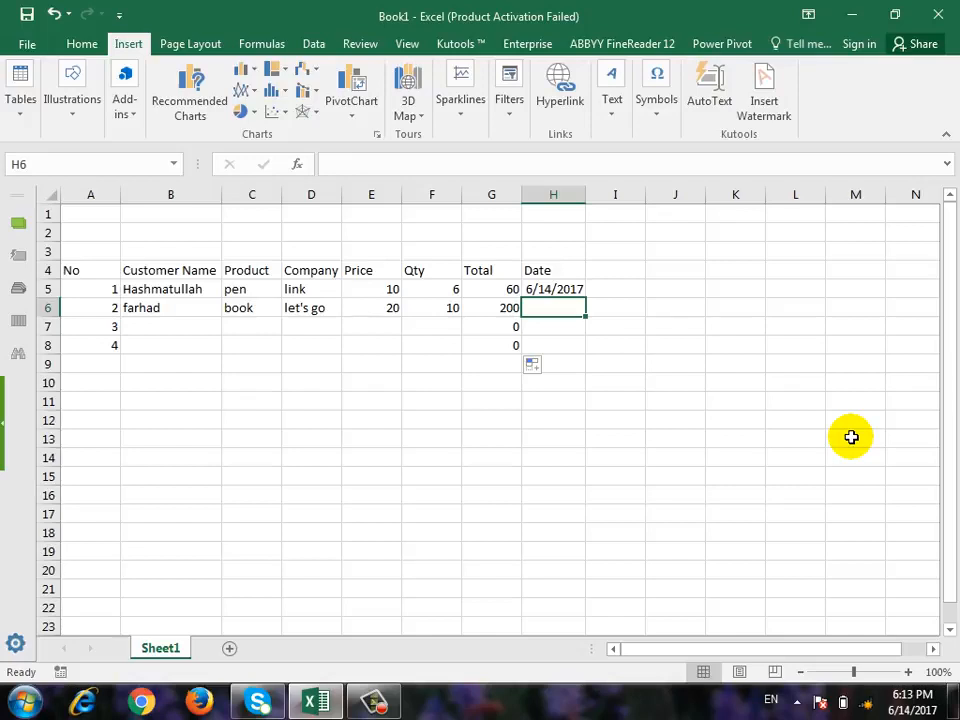
pyautogui.write('7/4')
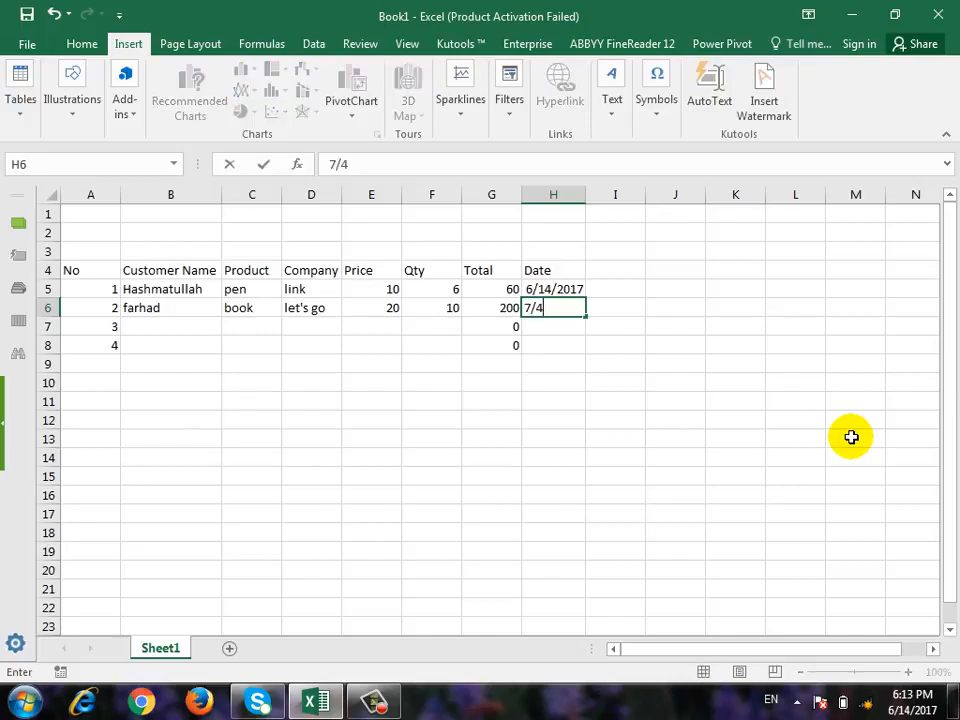
pyautogui.write('/2017')
pyautogui.press('Return')
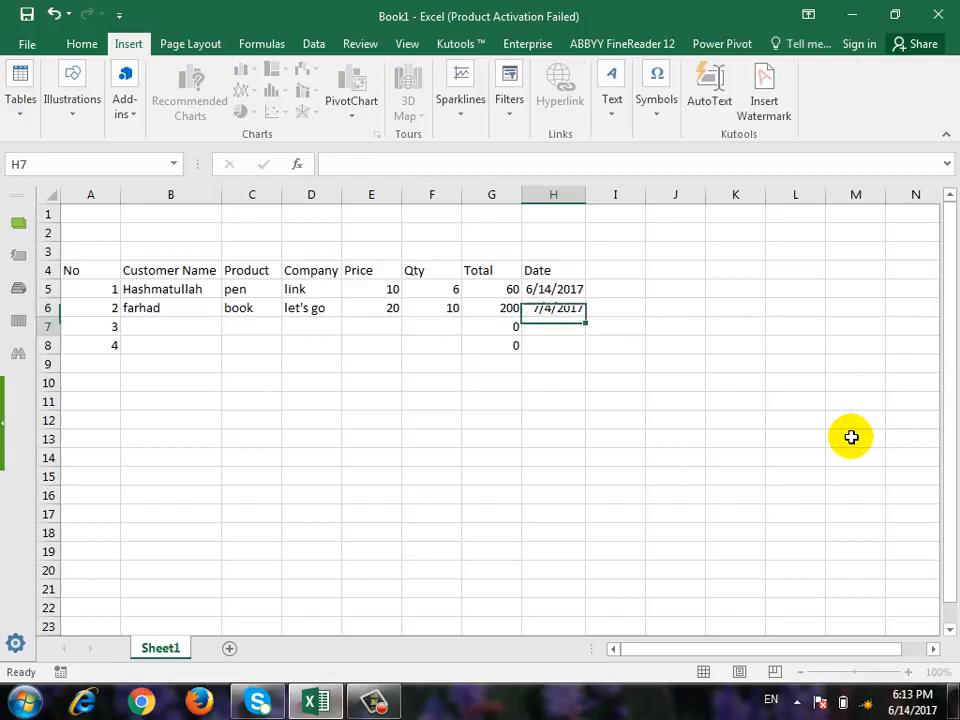
# Step: Enter the customer's name for record 3 in cell B7
pyautogui.press('Left')
pyautogui.press('Left')
pyautogui.press('Left')
pyautogui.press('Left')
pyautogui.press('Left')
pyautogui.press('Left')
pyautogui.press('Left')
pyautogui.press('Right')
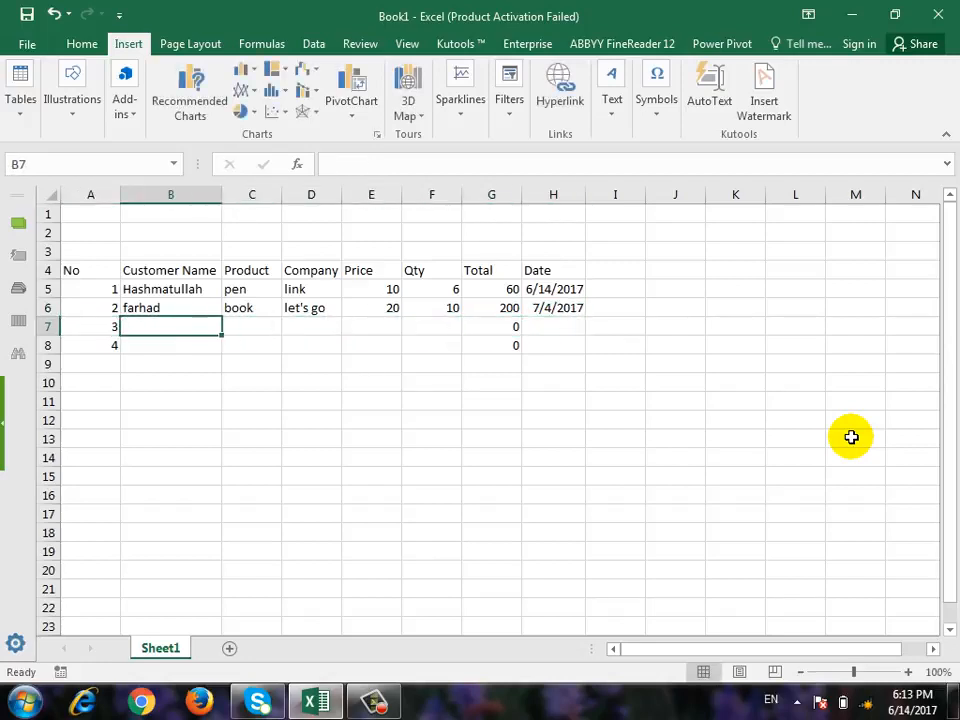
pyautogui.write('kgal')
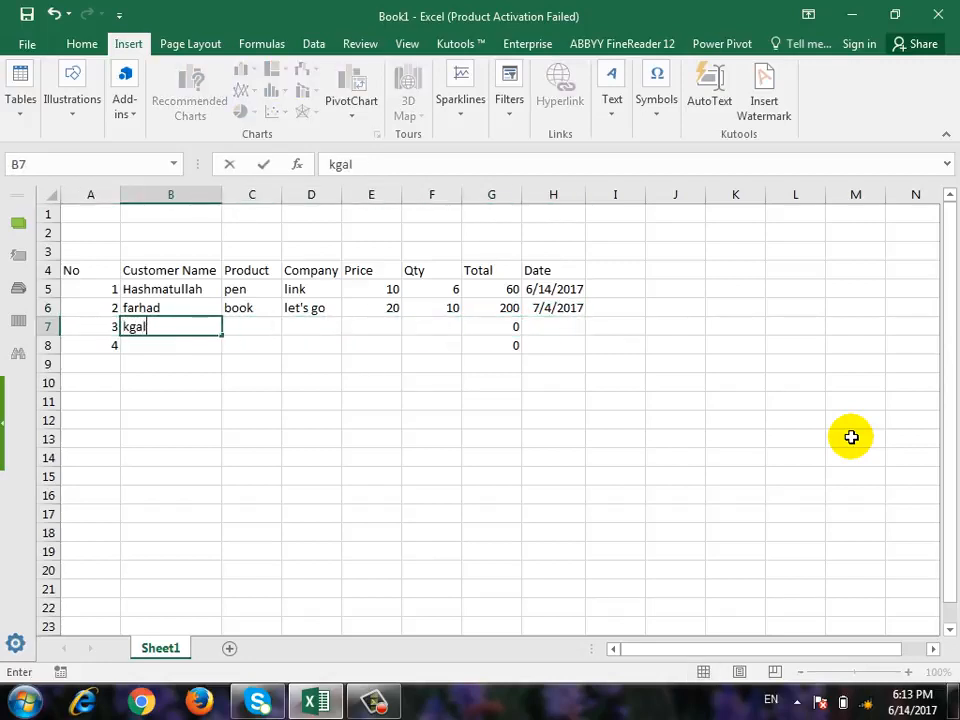
pyautogui.press('BackSpace')
pyautogui.press('BackSpace')
pyautogui.press('BackSpace')
pyautogui.write('halid')
pyautogui.press('Return')
pyautogui.press('Up')
pyautogui.press('Right')
pyautogui.press('Up')
pyautogui.press('Down')
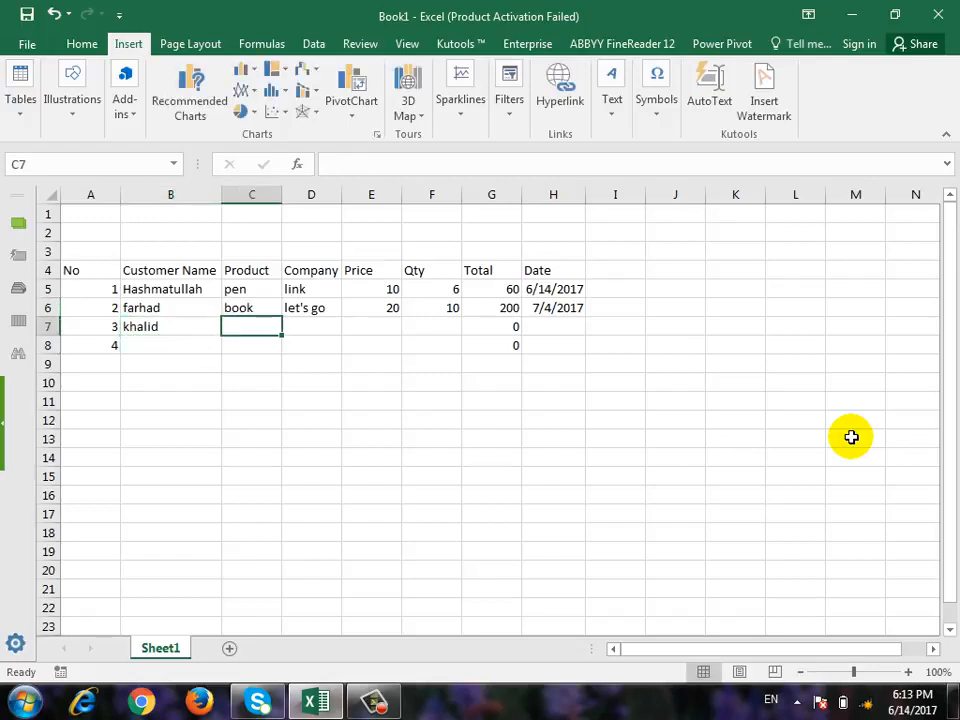
# Step: Enter the product pencil in cell C7 and the company hp in cell D7 for record 3
pyautogui.write('pencil')
pyautogui.press('Return')
pyautogui.press('Up')
pyautogui.press('Right')
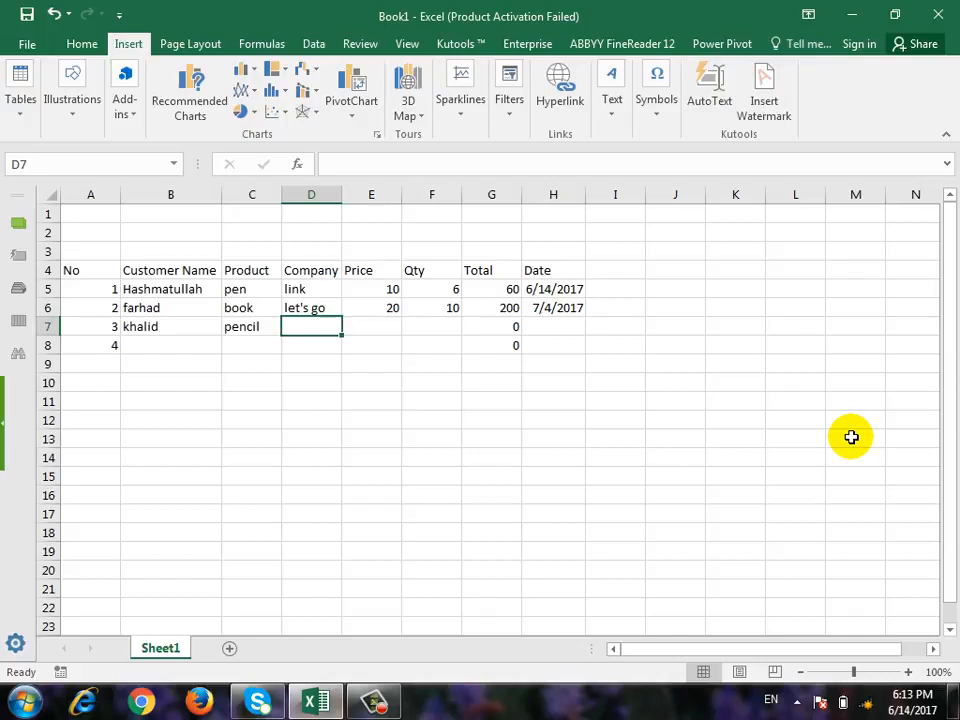
pyautogui.write('hp')
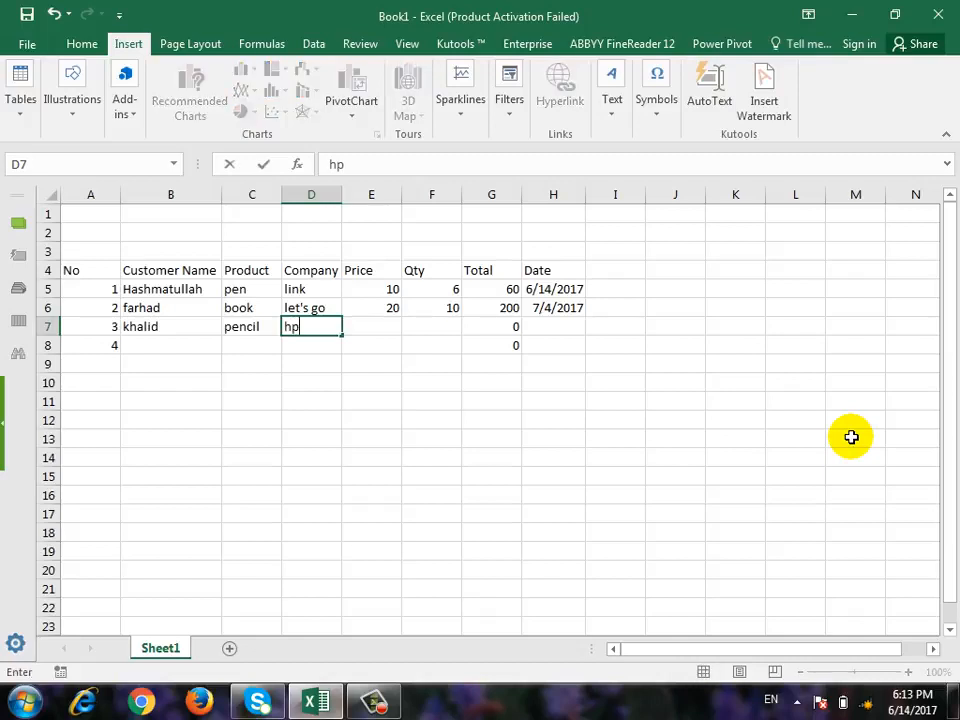
pyautogui.press('Tab')
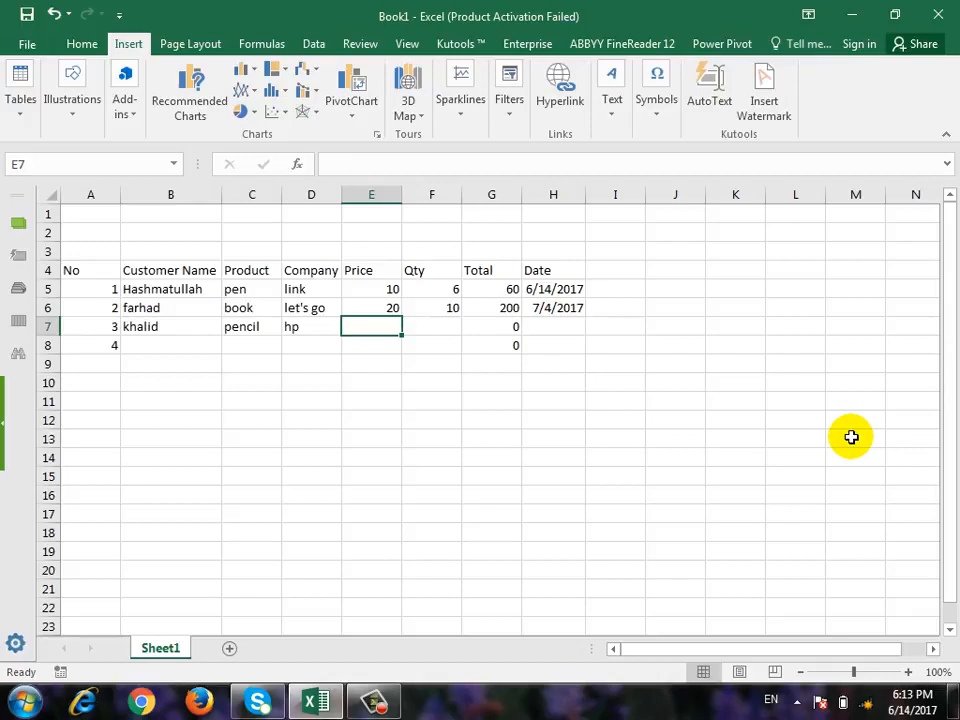
# Step: Set record 3's price to 5 in cell E7 and its quantity to 10 in cell F7
pyautogui.write('5')
pyautogui.press('Tab')
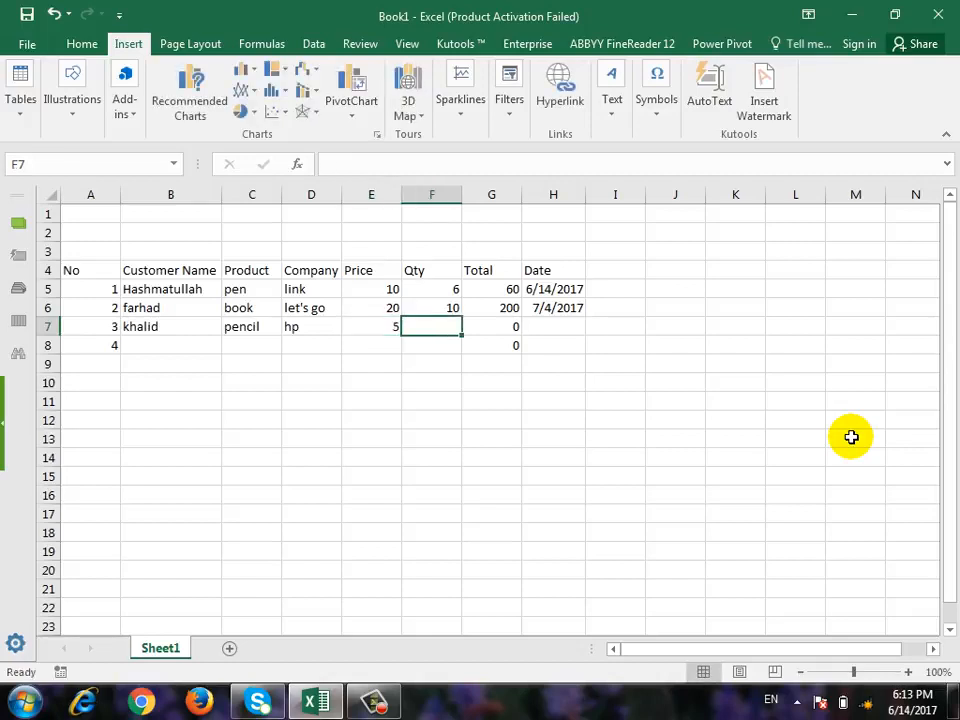
pyautogui.write('10')
pyautogui.press('Return')
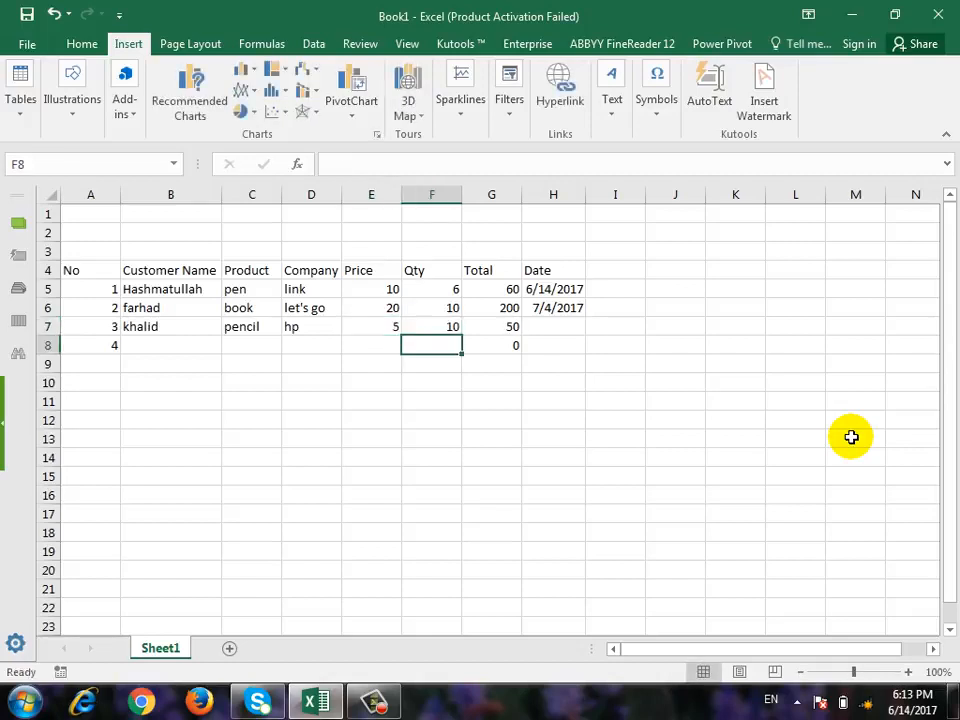
# Step: Enter the date 8/7/2017 for record 3 in cell H7
pyautogui.press('Up')
pyautogui.press('Right')
pyautogui.press('Right')
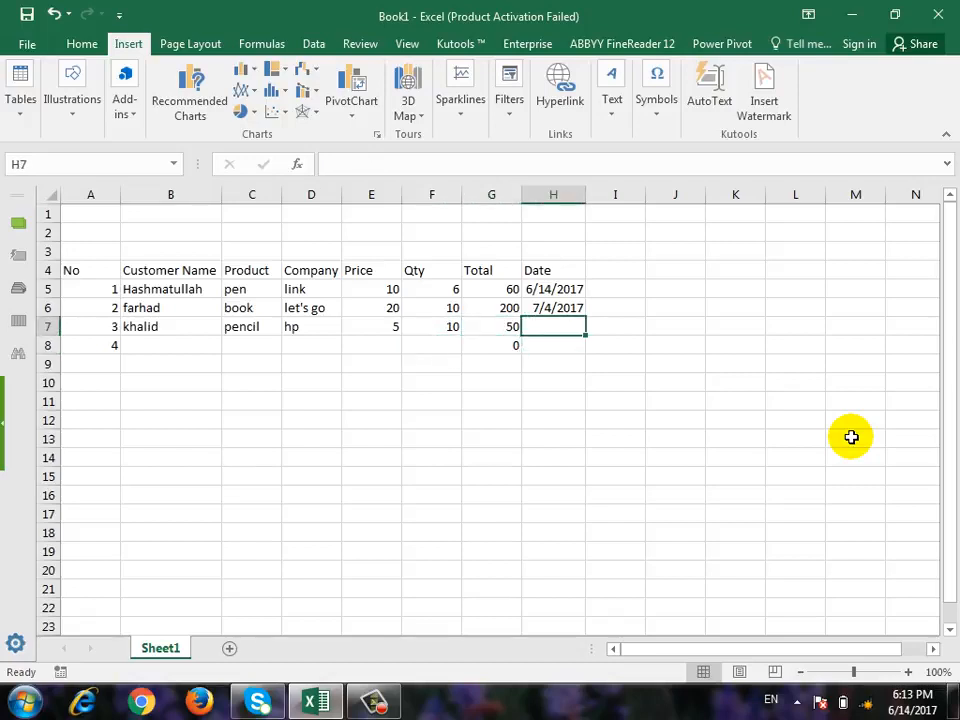
pyautogui.write('8/')
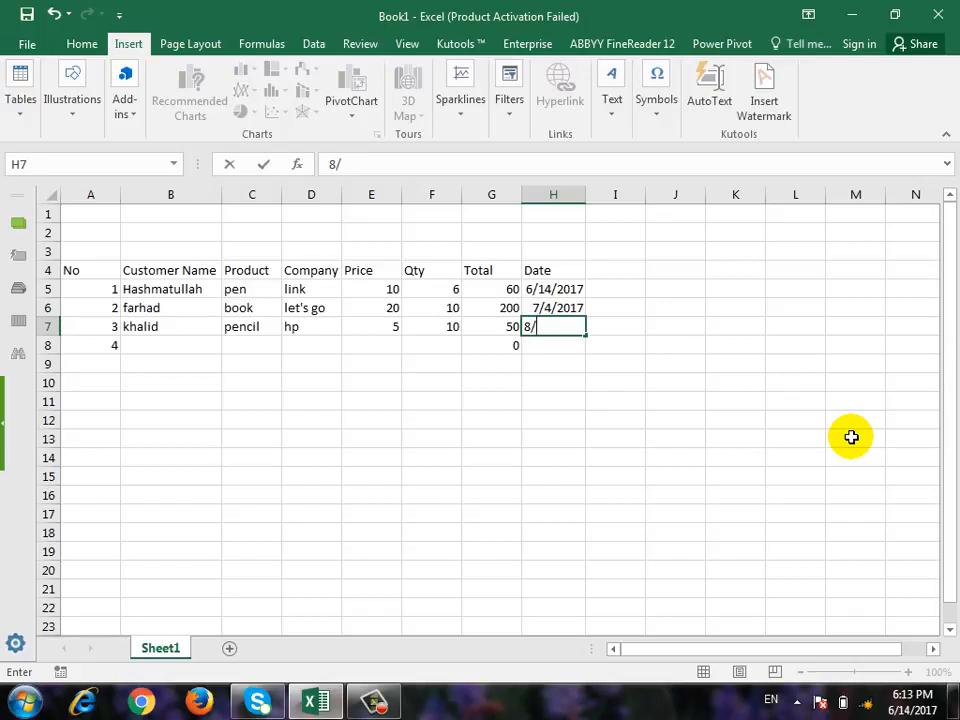
pyautogui.write('7/2017')
pyautogui.press('Return')
# Step: Enter the customer's name for record 4 in cell B8
pyautogui.press('Left')
pyautogui.press('Left')
pyautogui.press('Left')
pyautogui.press('Left')
pyautogui.press('Left')
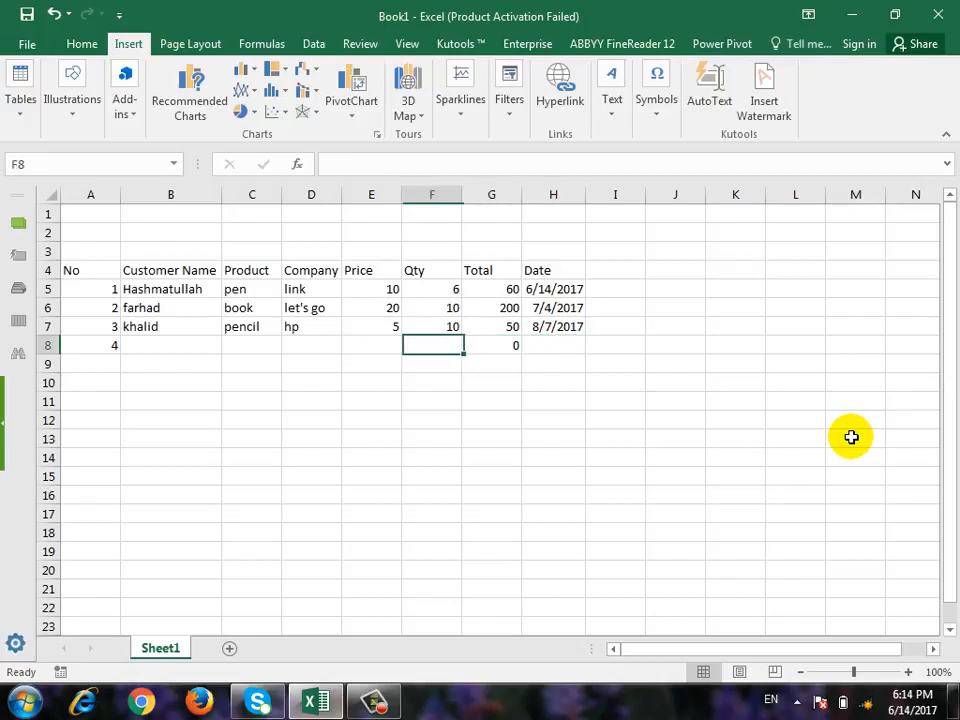
pyautogui.press('Left')
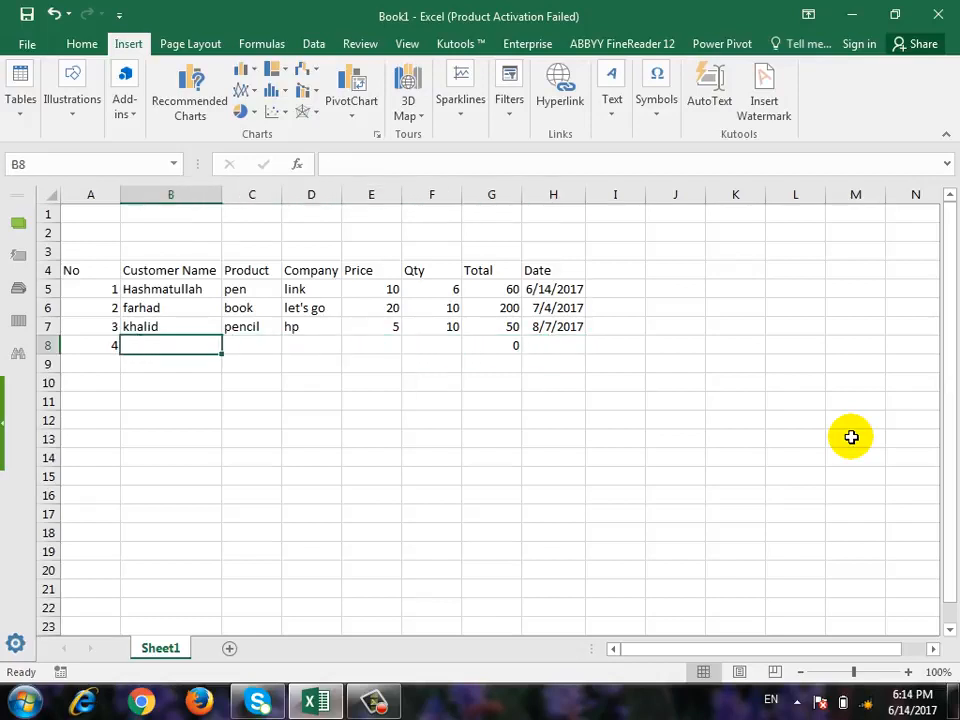
pyautogui.write('H')
pyautogui.press('BackSpace')
pyautogui.press('BackSpace')
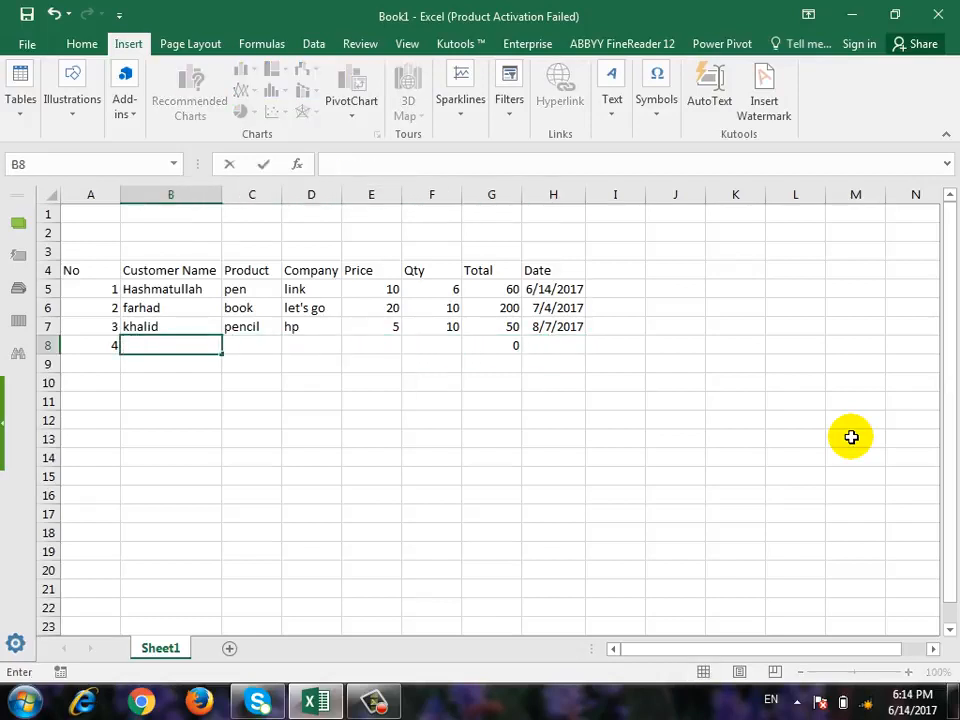
pyautogui.write('Zahidullah')
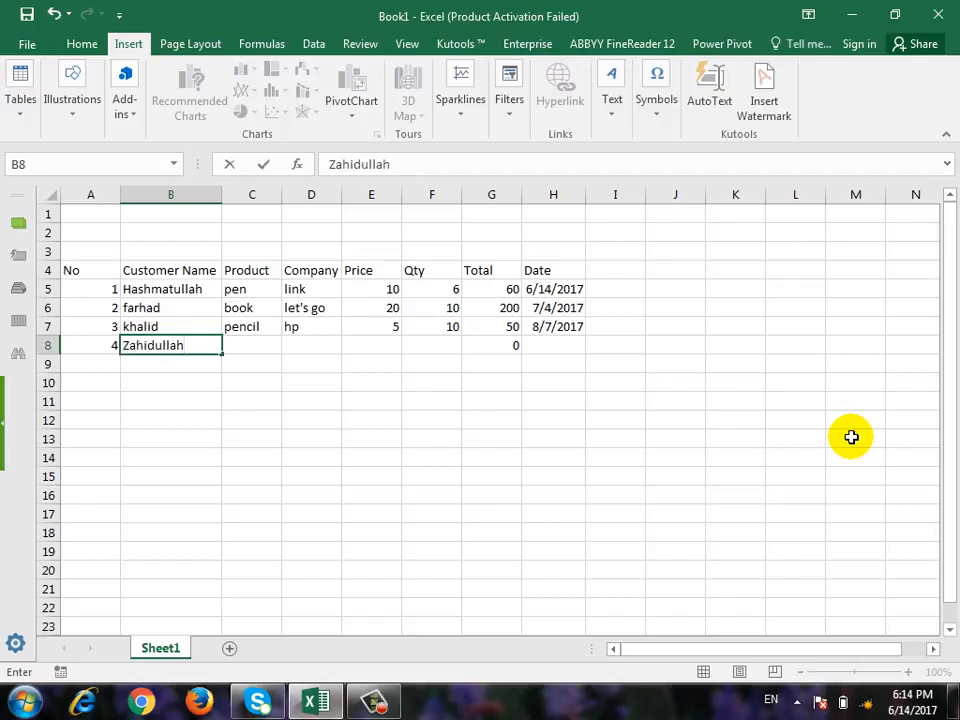
# Step: Enter the product notebook in cell C8 and the company mamtaz in cell D8 for record 4
pyautogui.press('Tab')
pyautogui.write('notebook')
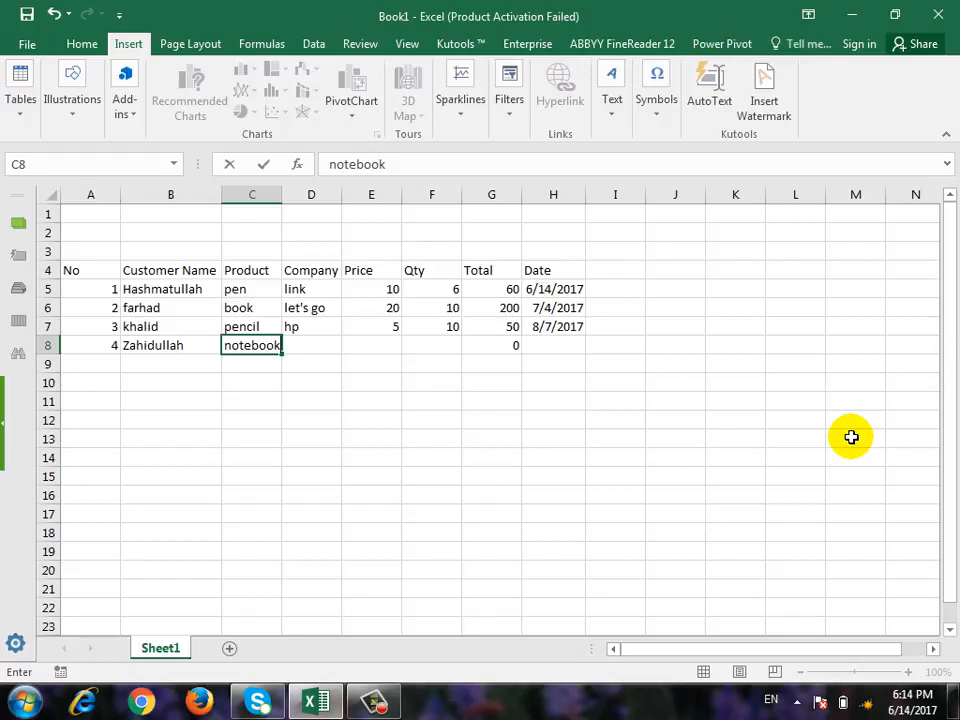
pyautogui.press('Tab')
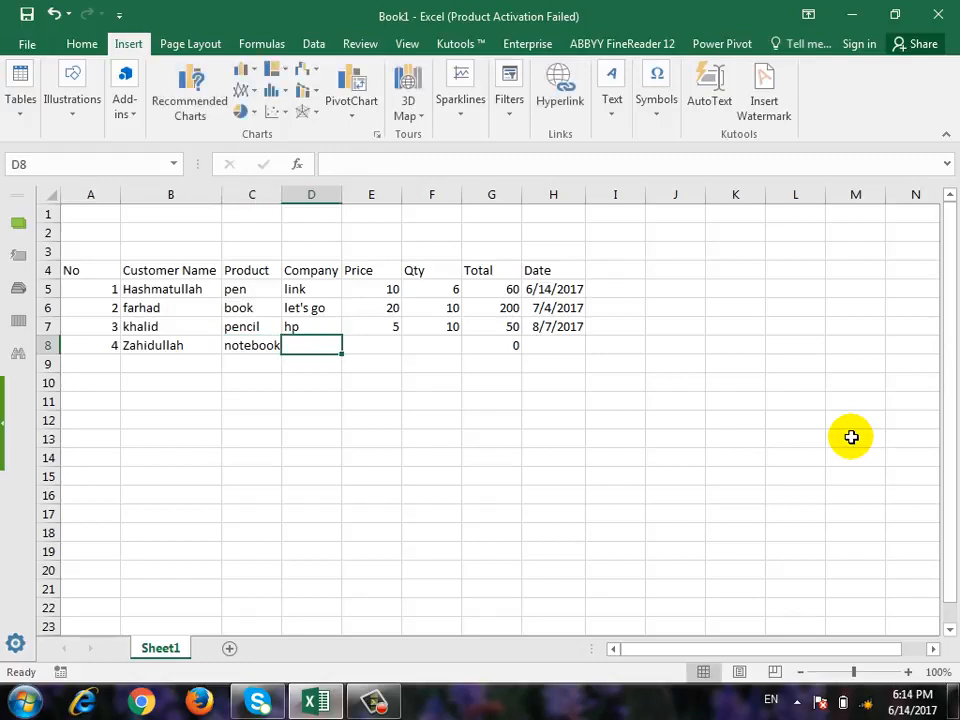
pyautogui.write('mamtaz')
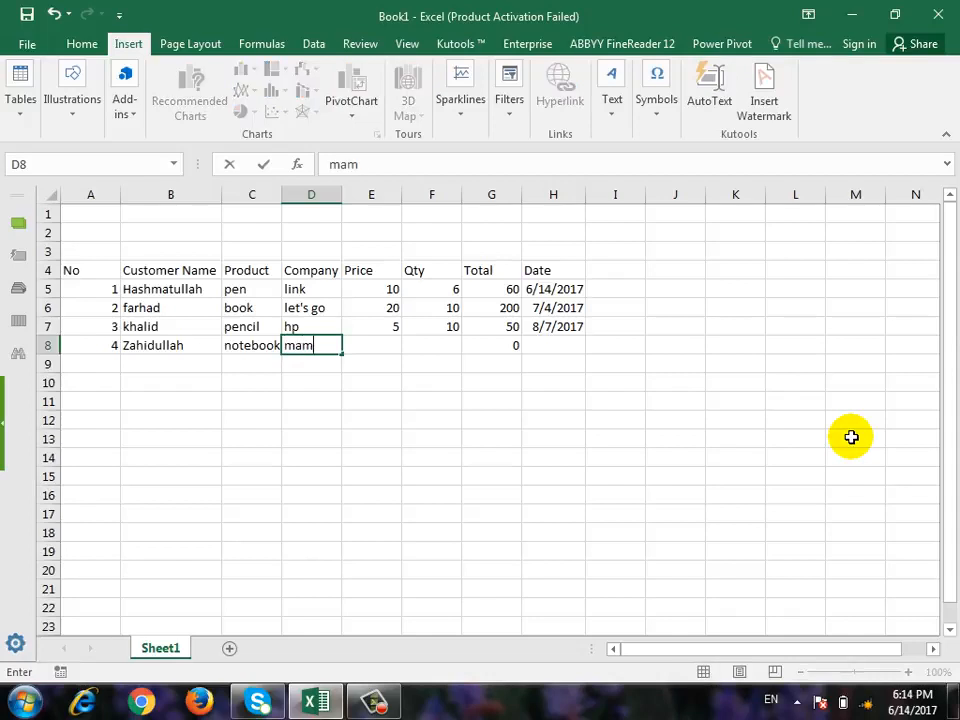
pyautogui.press('Down')
# Step: Set record 4's price to 40 in cell E8 and its quantity to 30 in cell F8
pyautogui.press('Right')
pyautogui.press('Up')
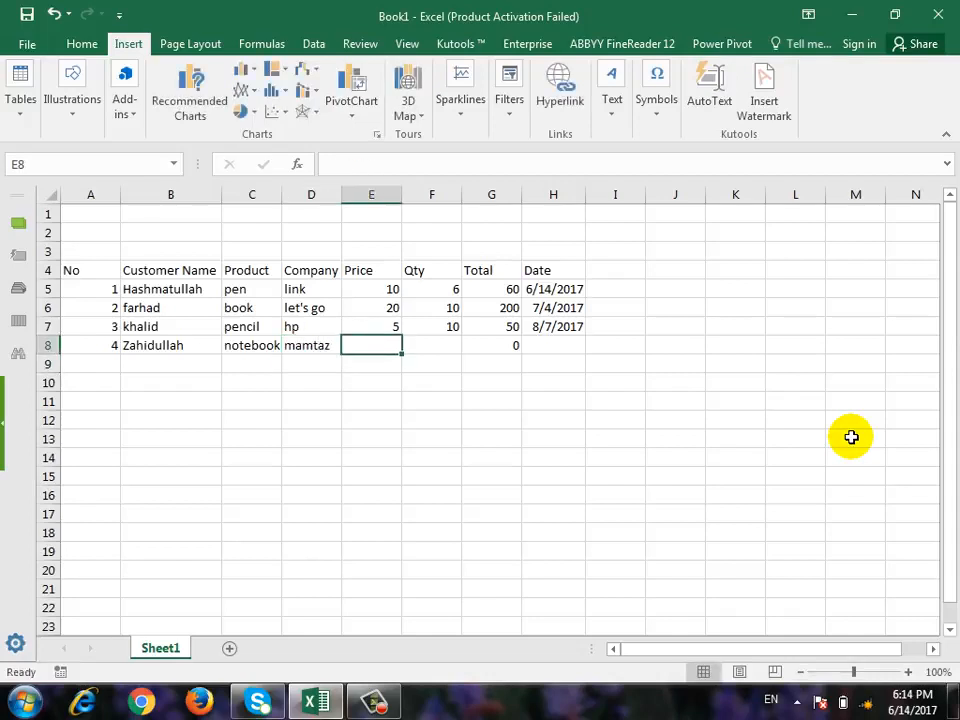
pyautogui.write('20')
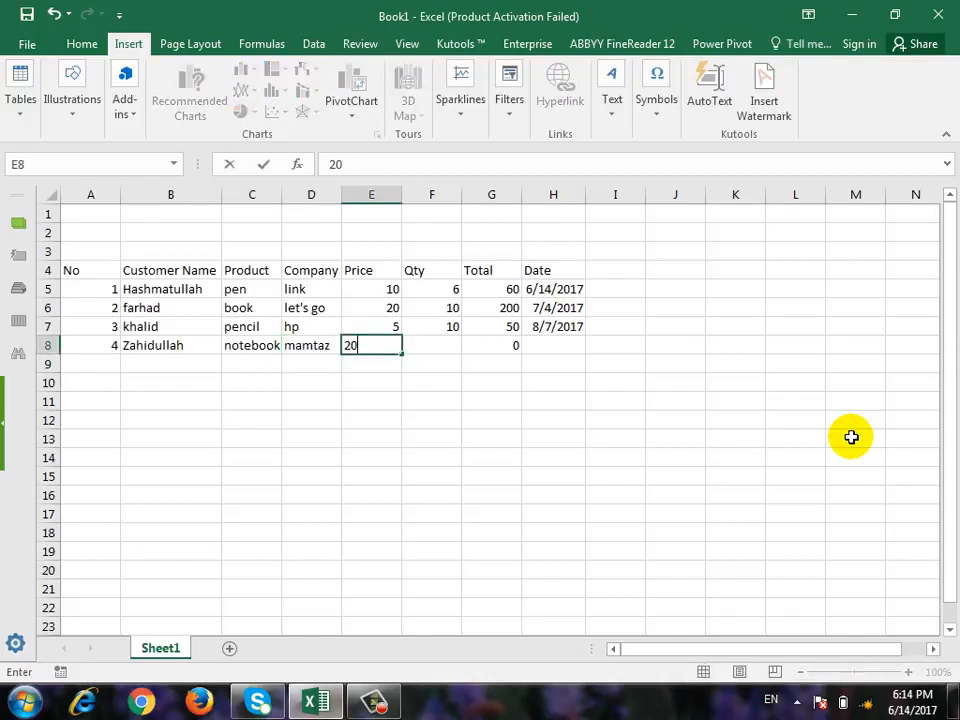
pyautogui.press('BackSpace')
pyautogui.press('BackSpace')
pyautogui.write('40')
pyautogui.press('Tab')
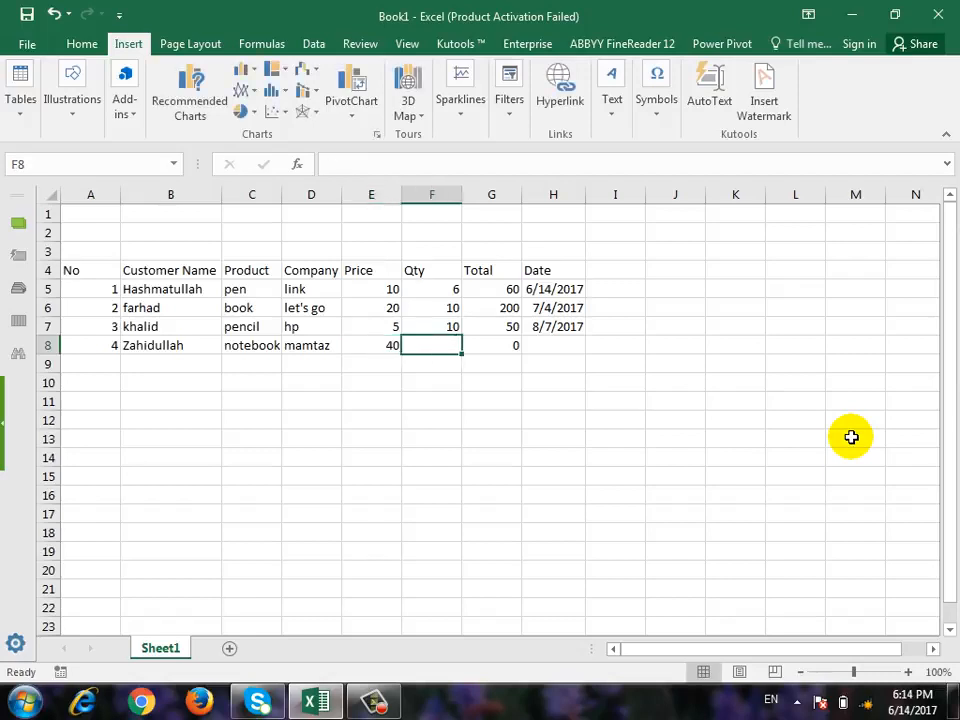
pyautogui.write('30')
pyautogui.press('Tab')
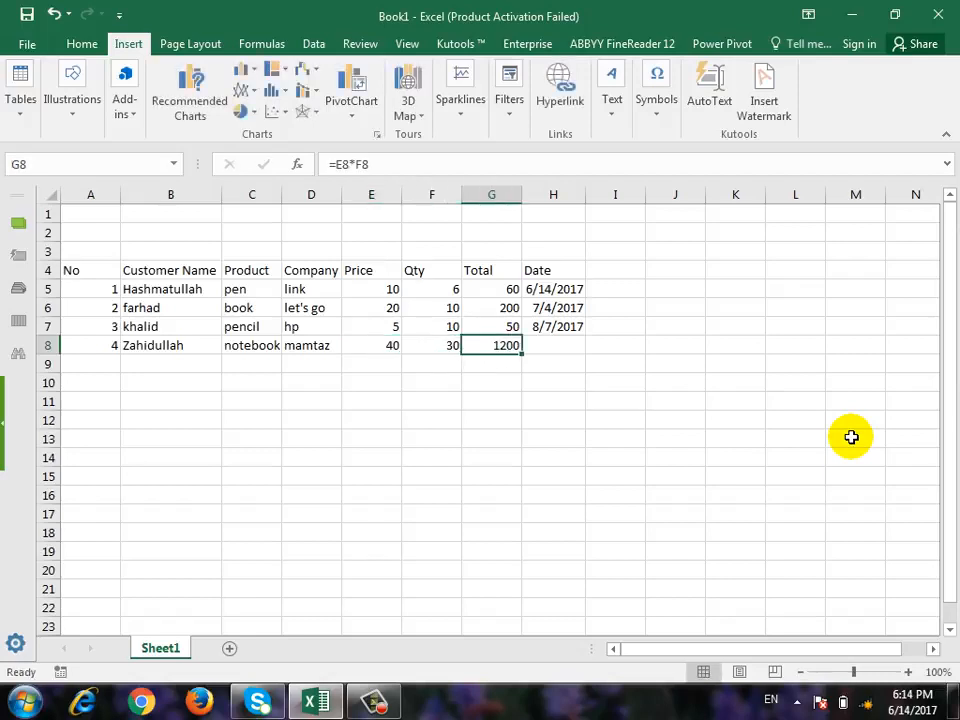
# Step: Enter the date 9/8/2017 for record 4 in cell H8
pyautogui.press('Tab')
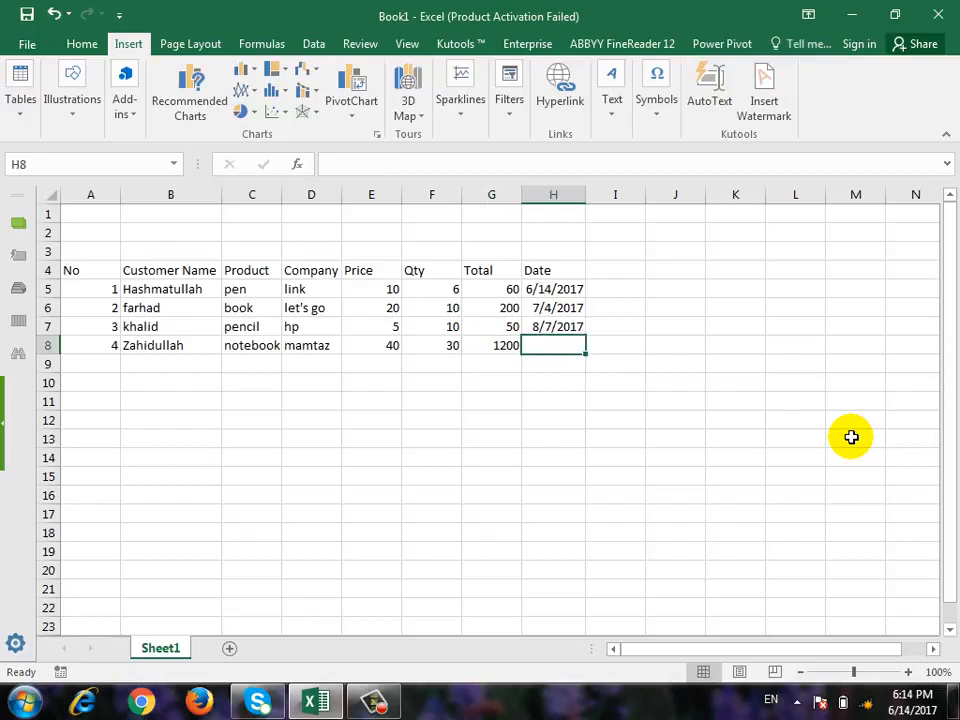
pyautogui.write('9/')
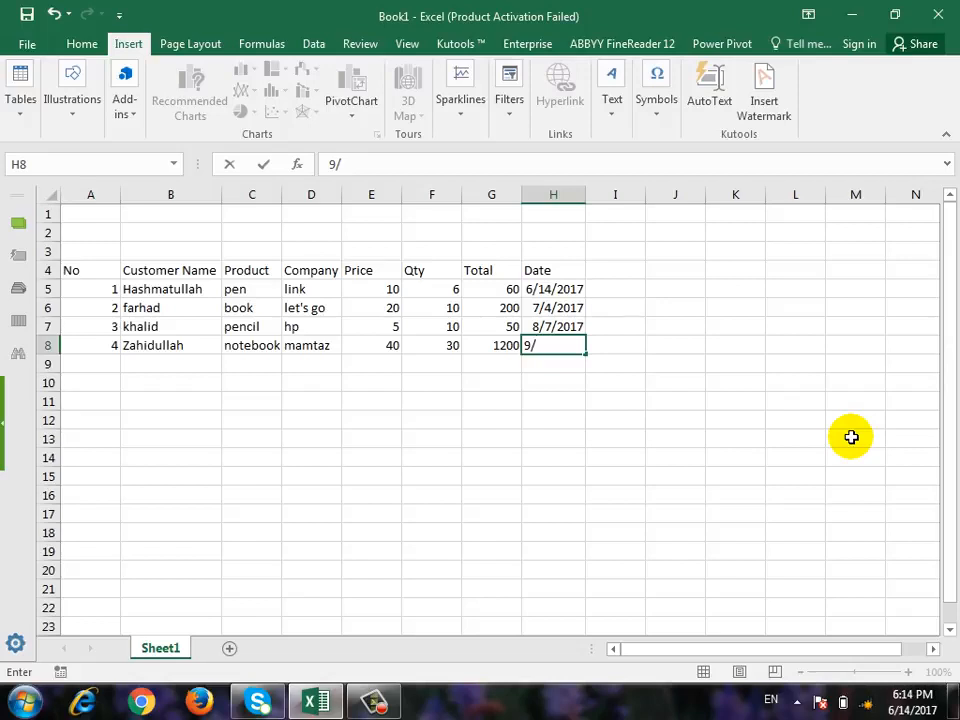
pyautogui.write('8/2017')
pyautogui.press('Return')
pyautogui.press('Up')
pyautogui.press('Up')
pyautogui.press('Left')
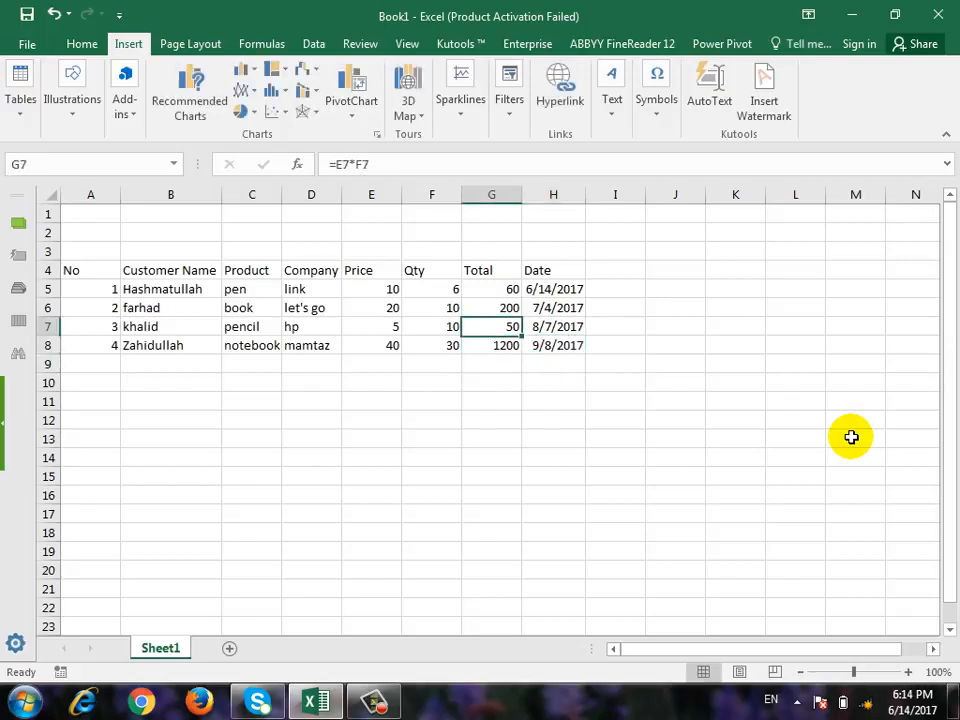
# Step: Autofill the four records in A5:H8 down through row 23 and slightly widen the Product column
pyautogui.moveTo(112, 289); pyautogui.dragTo(590, 580)
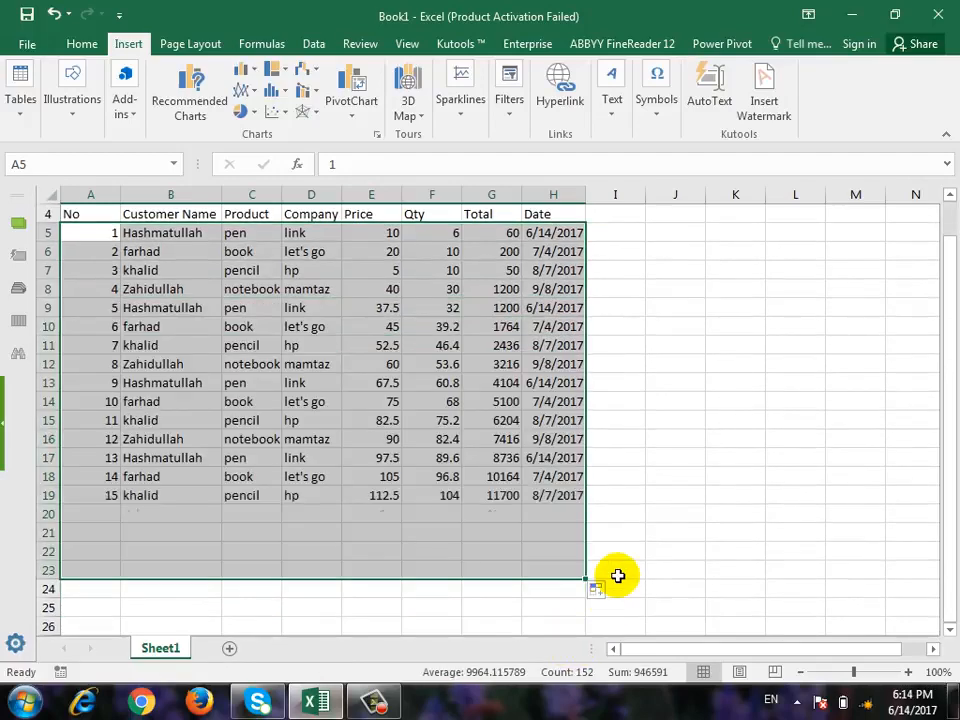
pyautogui.scroll(1, 654, 514)
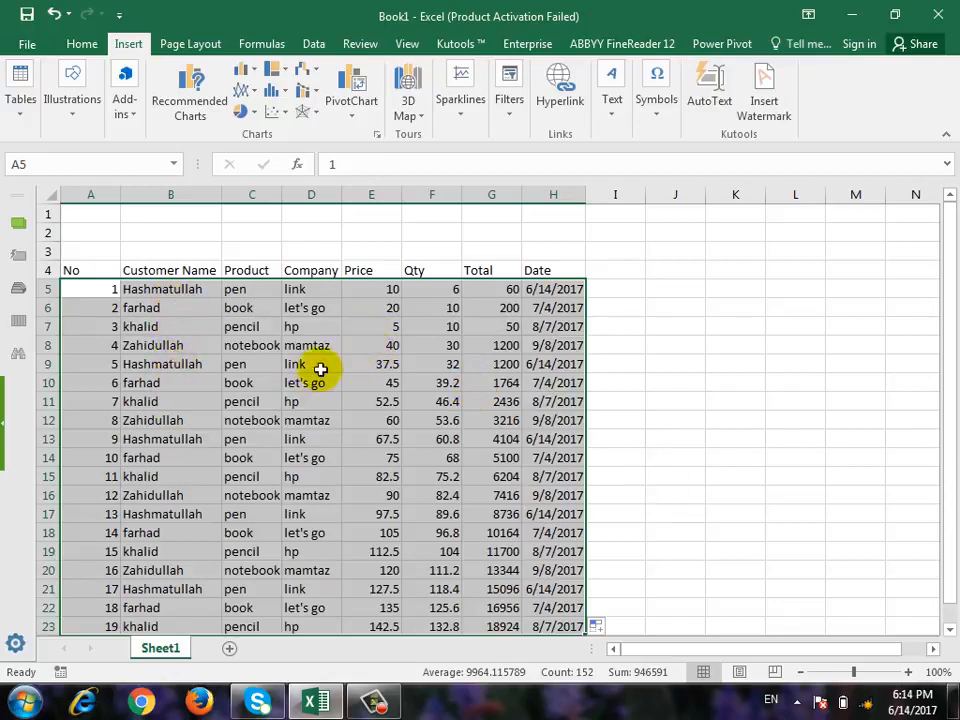
pyautogui.moveTo(283, 192); pyautogui.dragTo(293, 195)
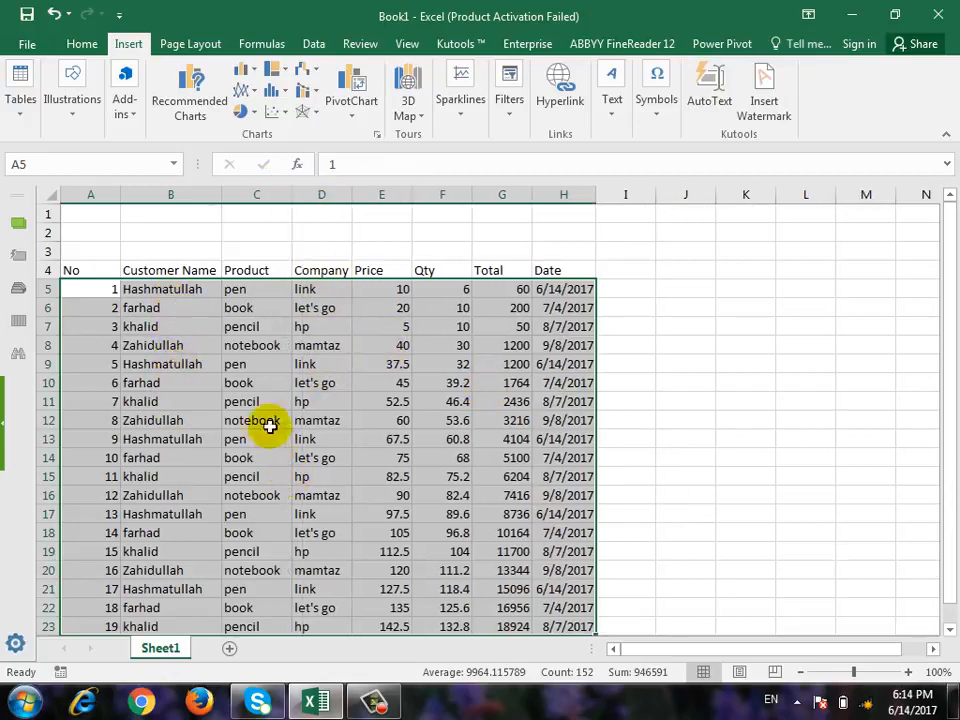
# Step: Change the product of record 5 in cell C9 to book and of record 6 in cell C10 to pencil
pyautogui.click(264, 364)
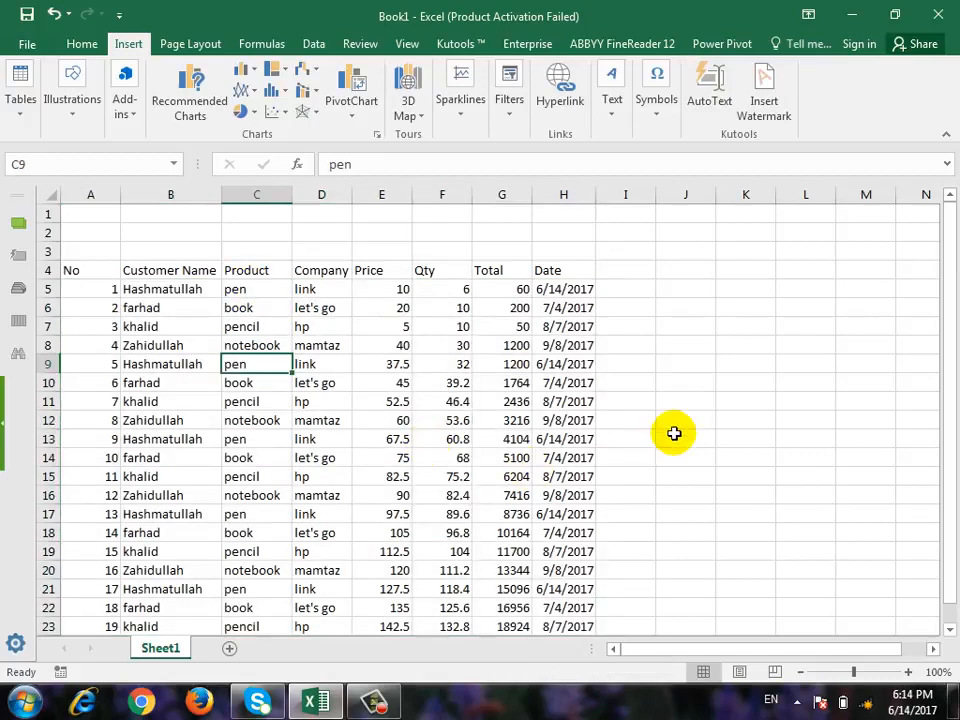
pyautogui.write('book')
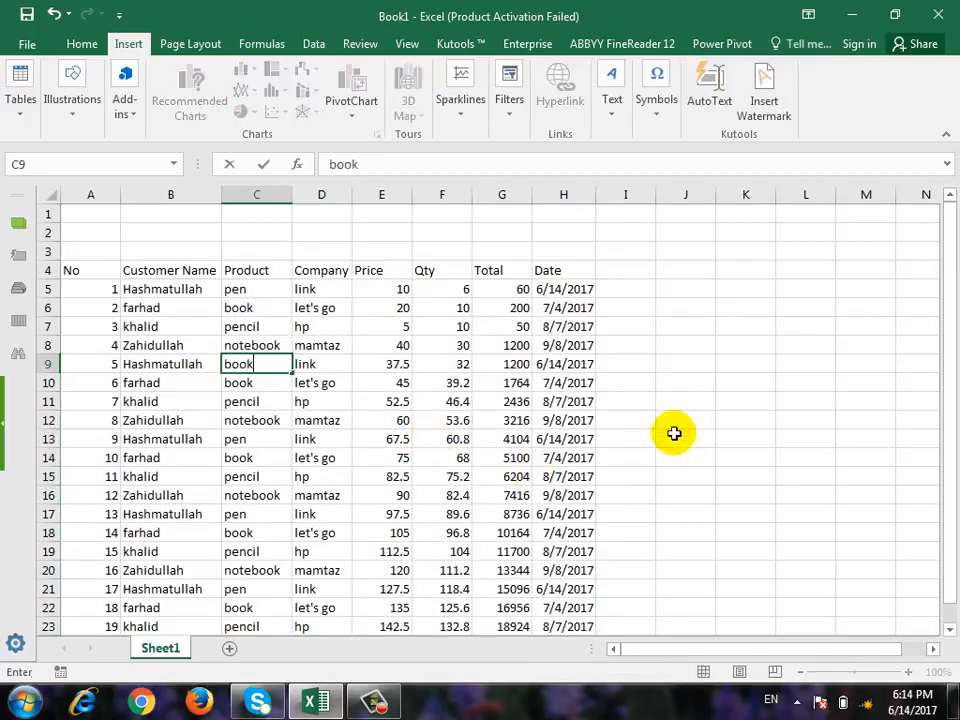
pyautogui.press('Return')
pyautogui.write('p')
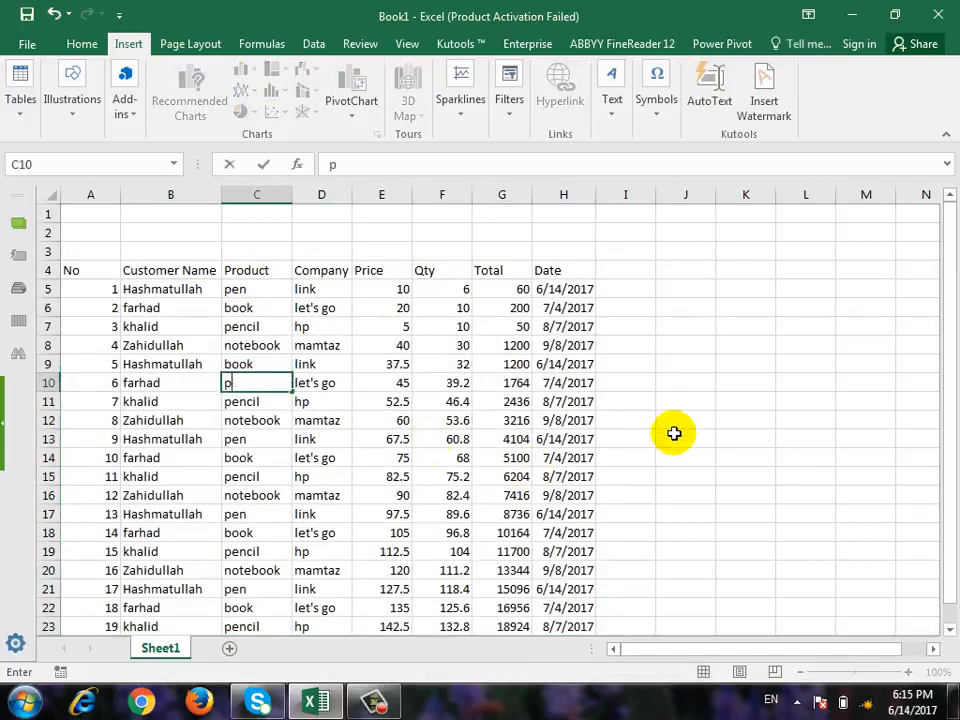
pyautogui.write('encil')
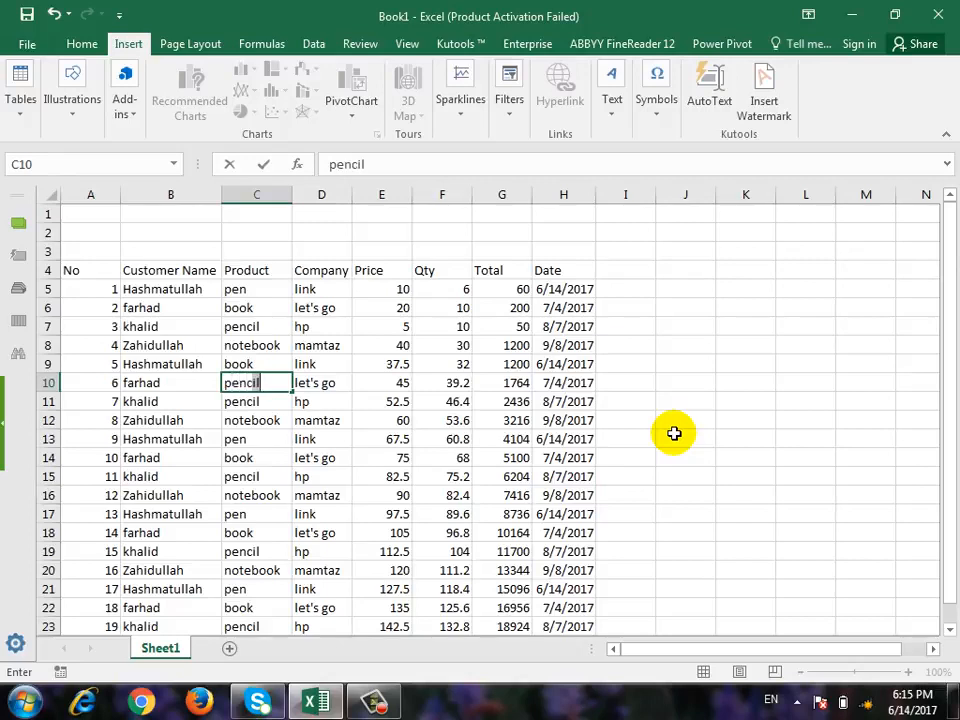
pyautogui.press('Return')
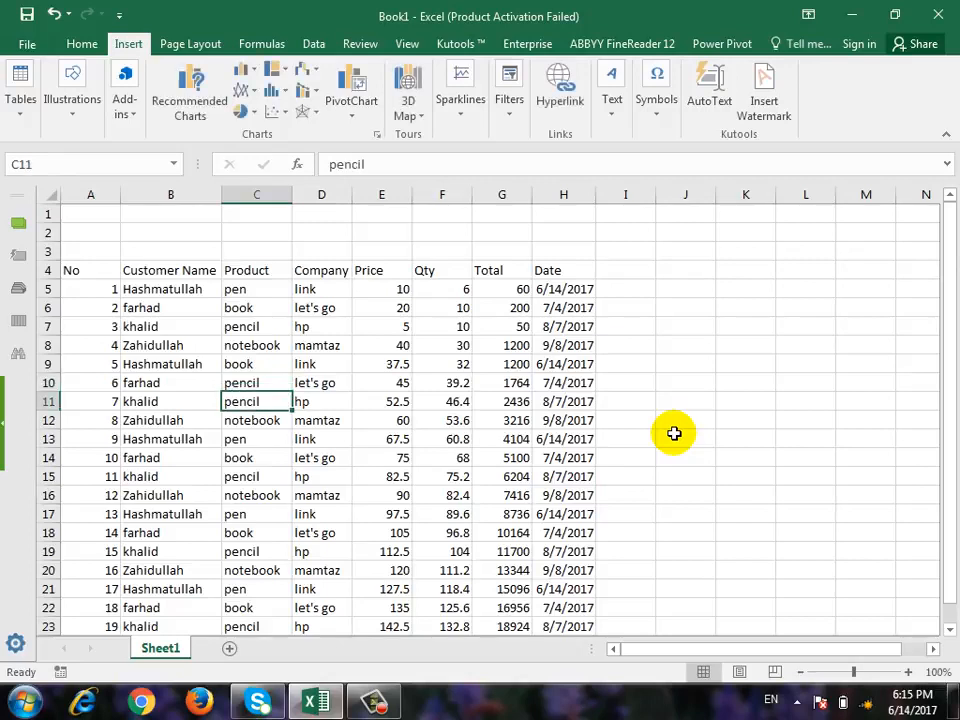
# Step: Change the products of records 7, 8 and 9 in cells C11:C13 to notebook, pen and notebook
pyautogui.write('book')
pyautogui.press('BackSpace')
pyautogui.press('BackSpace')
pyautogui.press('BackSpace')
pyautogui.press('BackSpace')
pyautogui.write('n')
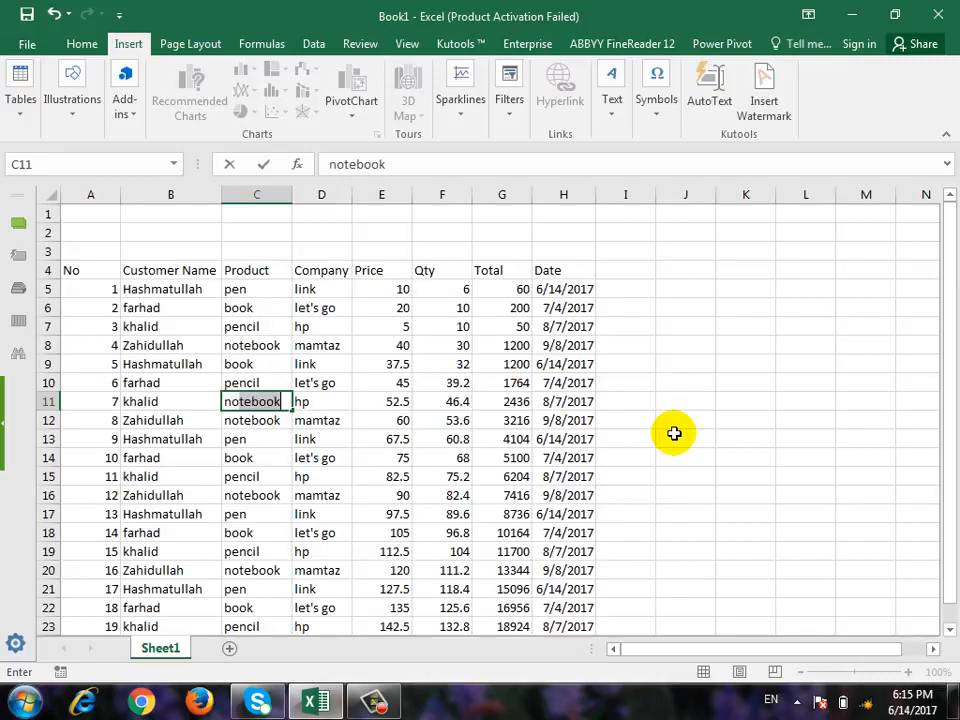
pyautogui.press('Return')
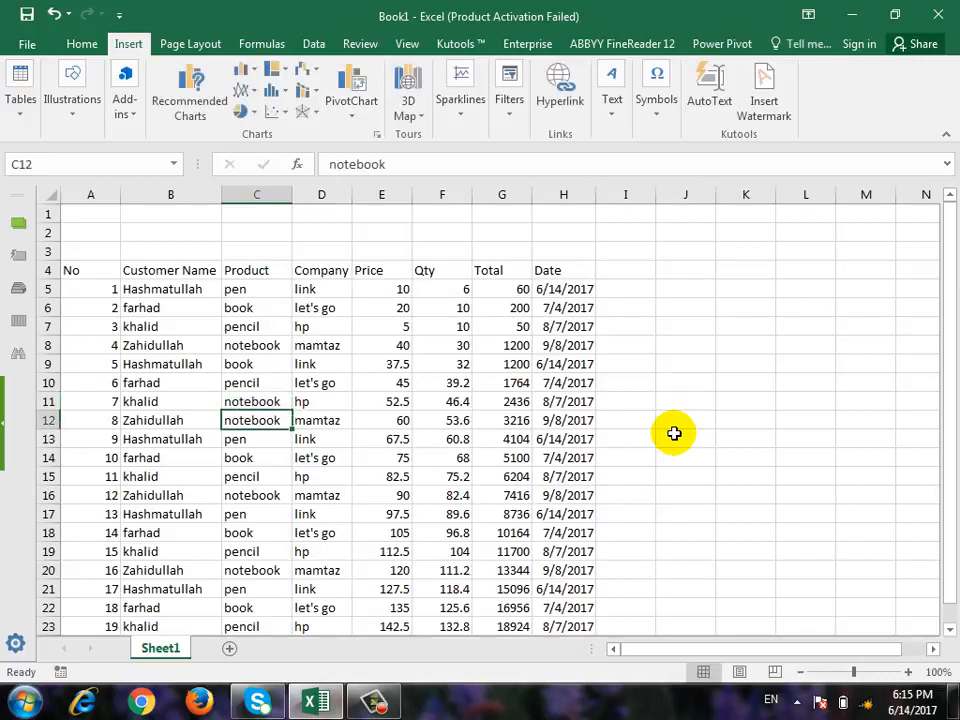
pyautogui.write('pen')
pyautogui.press('Return')
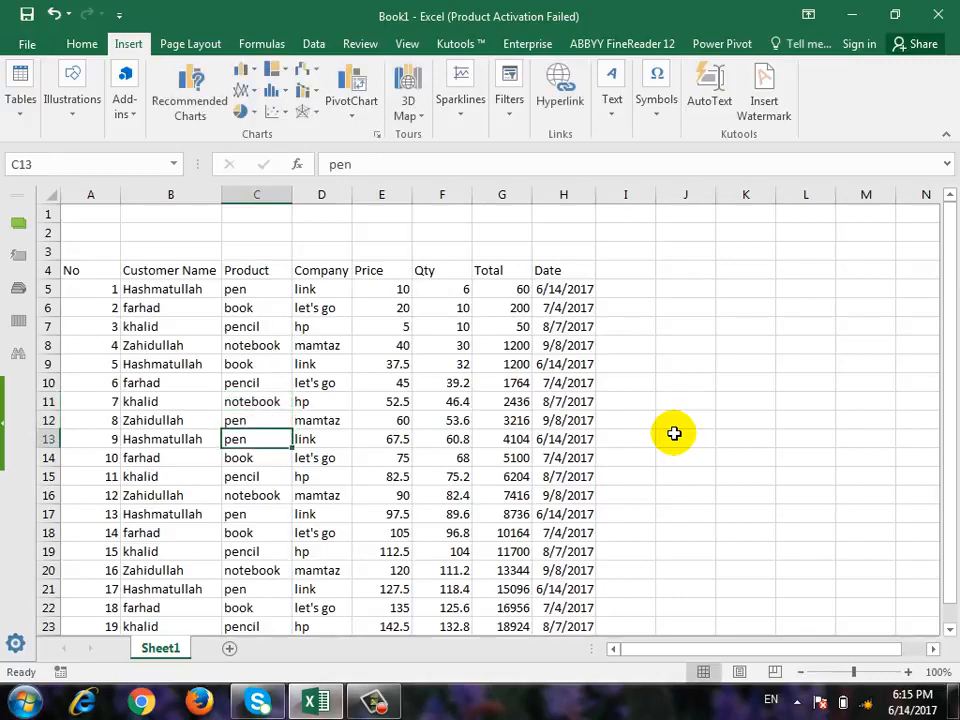
pyautogui.write('notebook')
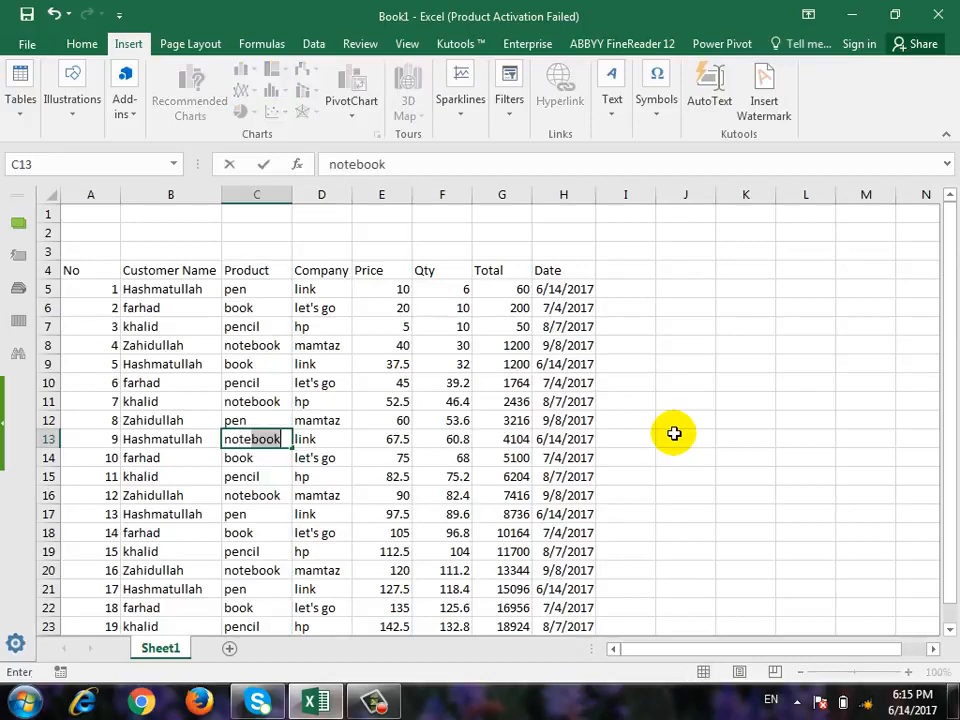
pyautogui.press('Return')
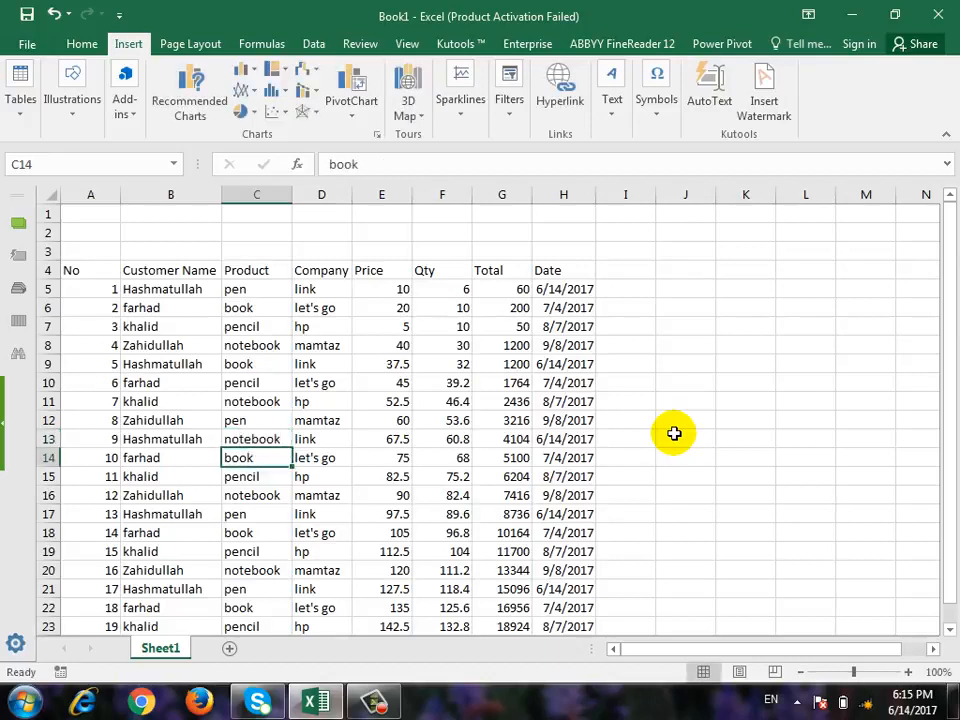
# Step: Change the product of record 13 in cell C17 to pencil and of record 14 in cell C18 to notebook
pyautogui.press('Return')
pyautogui.press('Return')
pyautogui.press('Return')
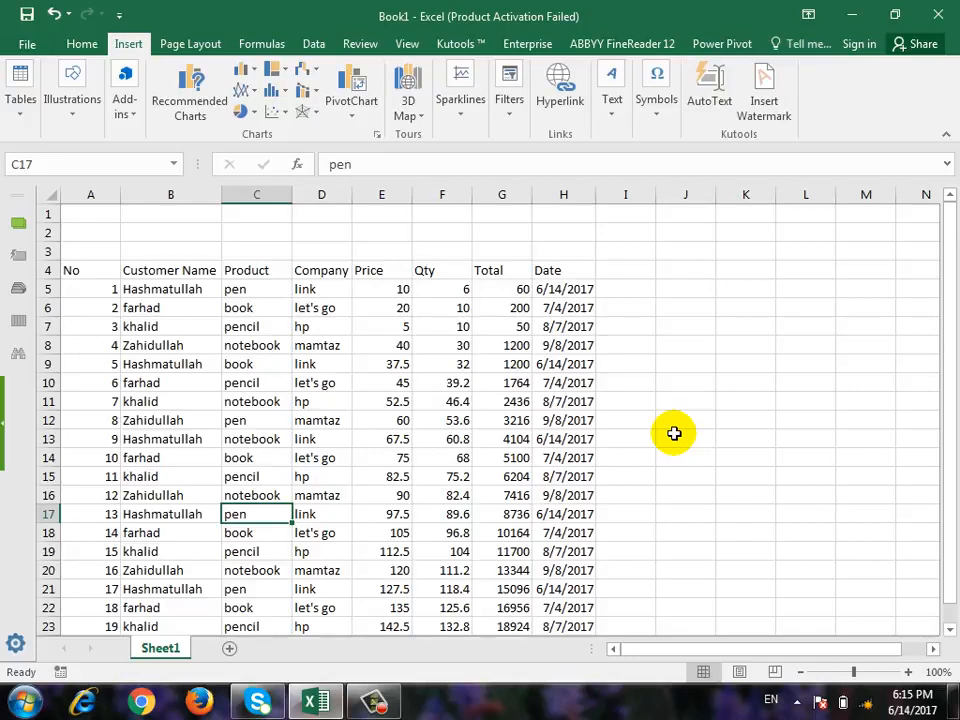
pyautogui.write('pencil')
pyautogui.press('Return')
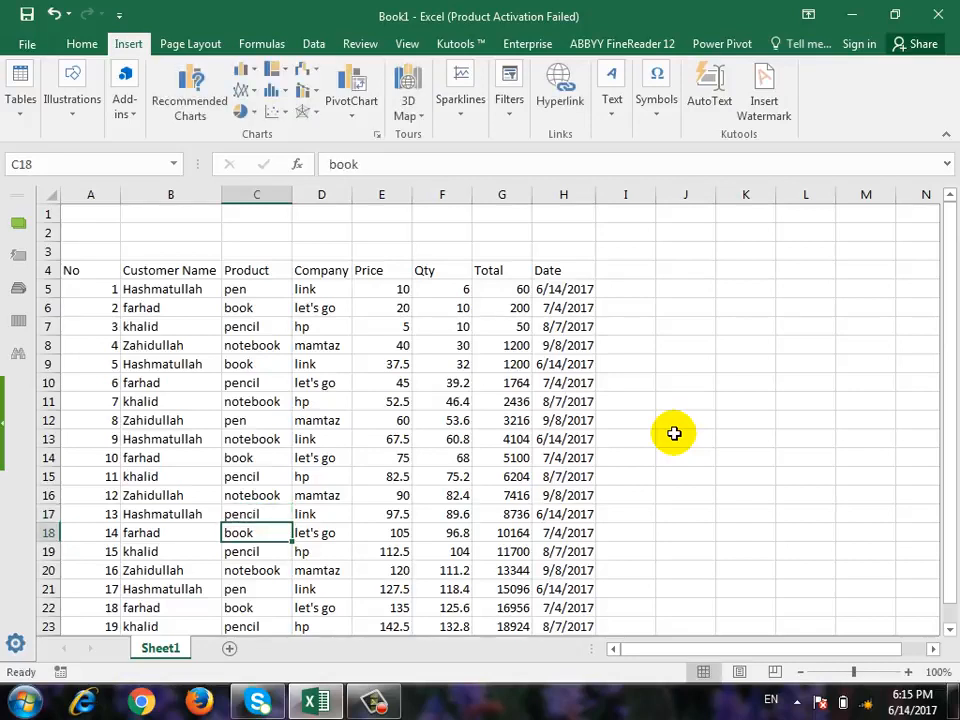
pyautogui.write('notebook')
pyautogui.press('Return')
pyautogui.press('Return')
pyautogui.press('Return')
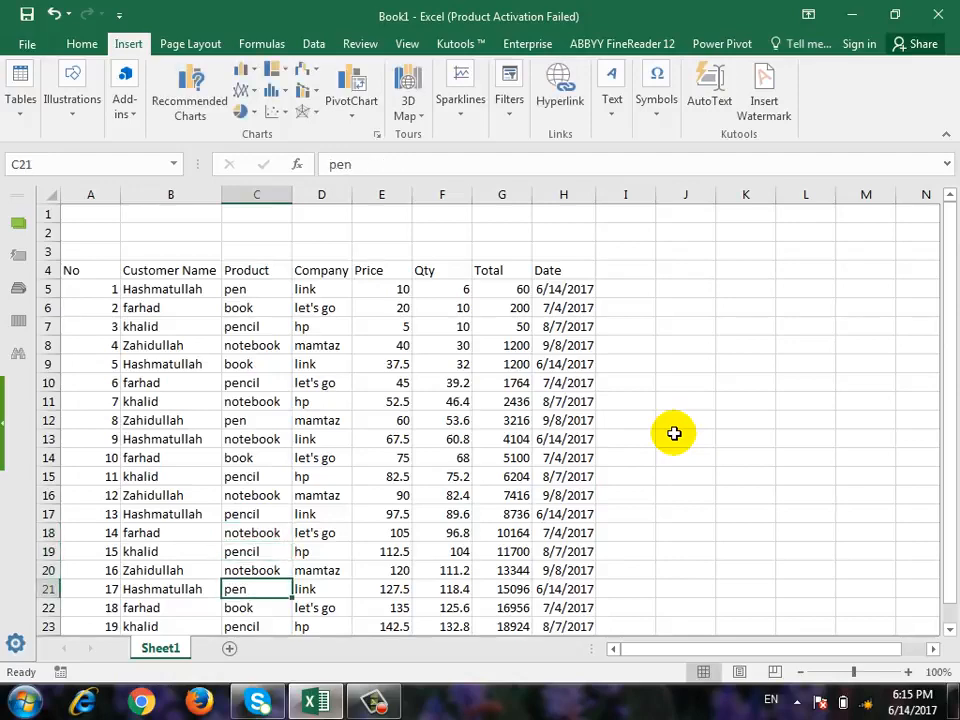
pyautogui.press('Return')
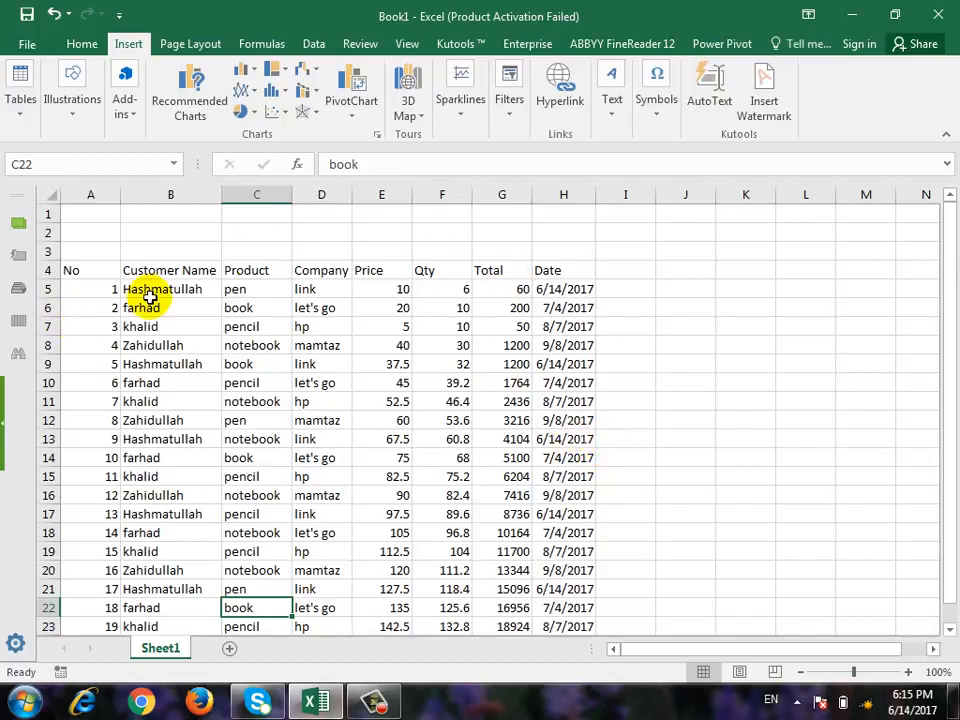
pyautogui.moveTo(150, 293); pyautogui.dragTo(158, 607)
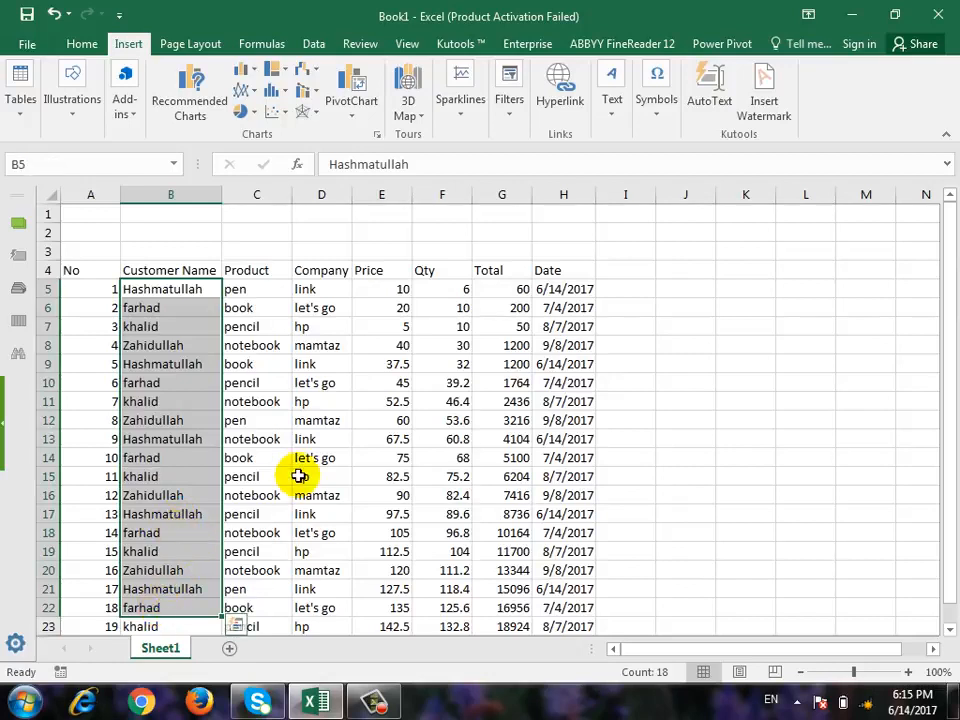
pyautogui.click(609, 271)
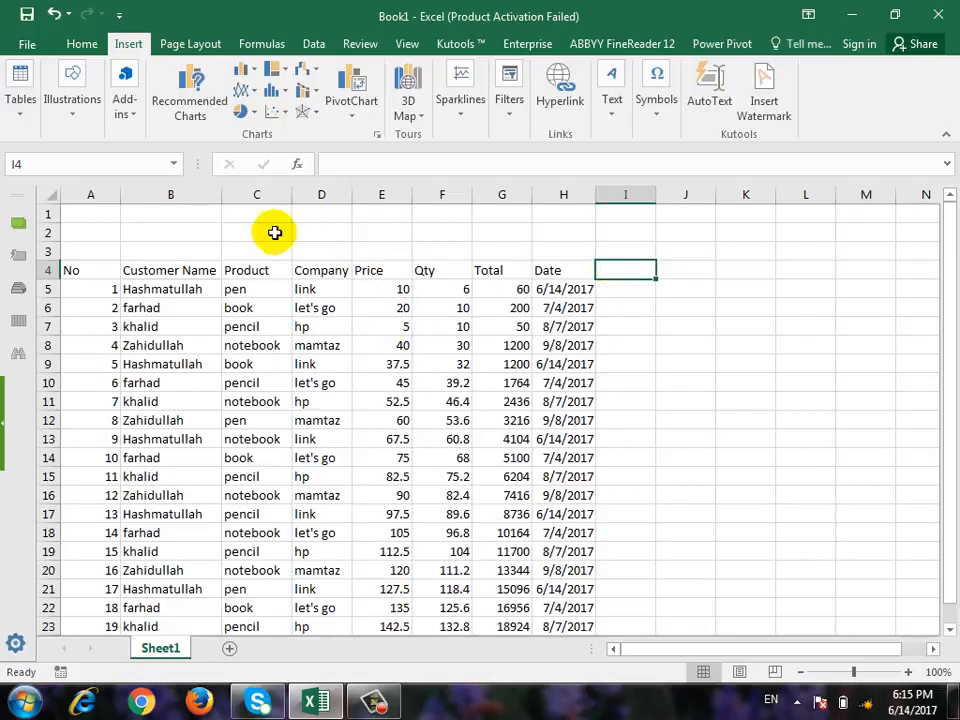
pyautogui.moveTo(105, 272); pyautogui.dragTo(336, 399)
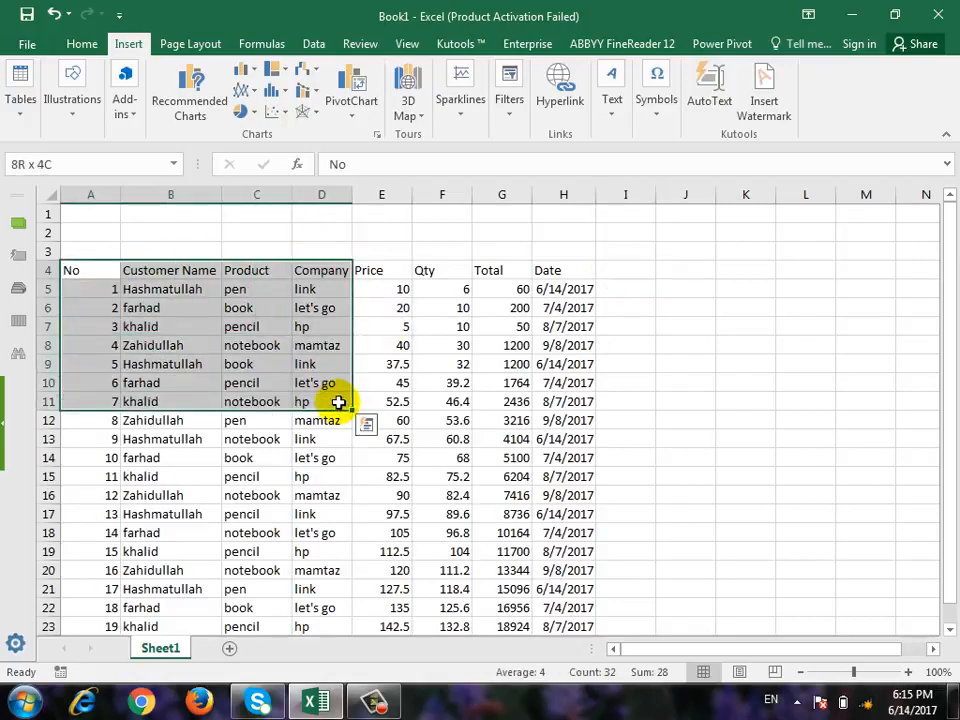
pyautogui.click(180, 291)
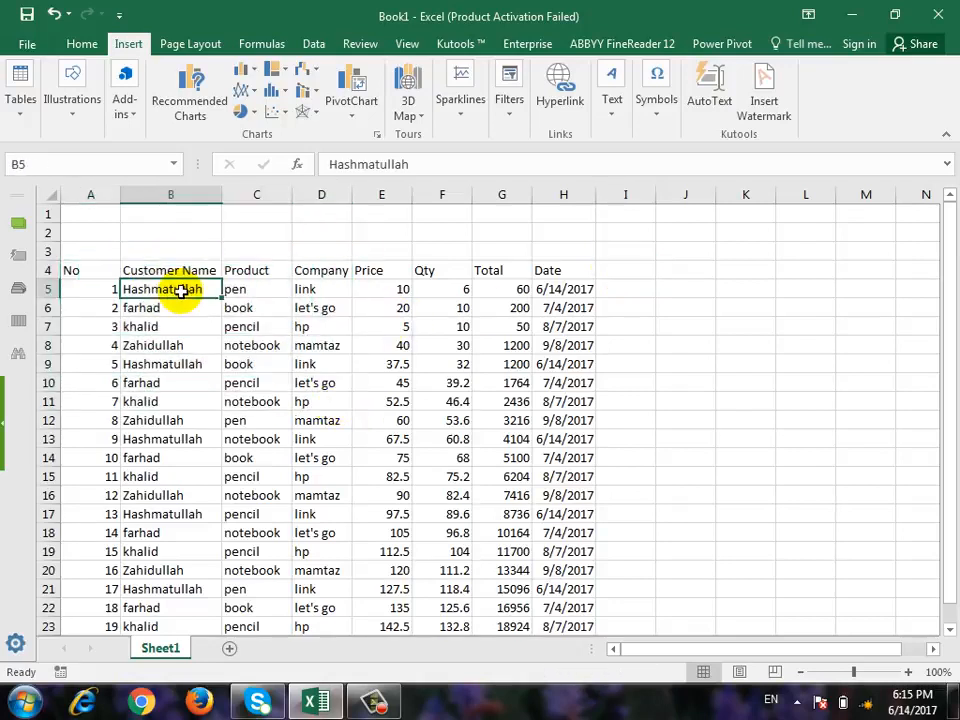
# Step: Compare the customer, product and Total cells of records 1 and 5, which belong to the same customer
pyautogui.click(512, 287)
pyautogui.click(187, 293)
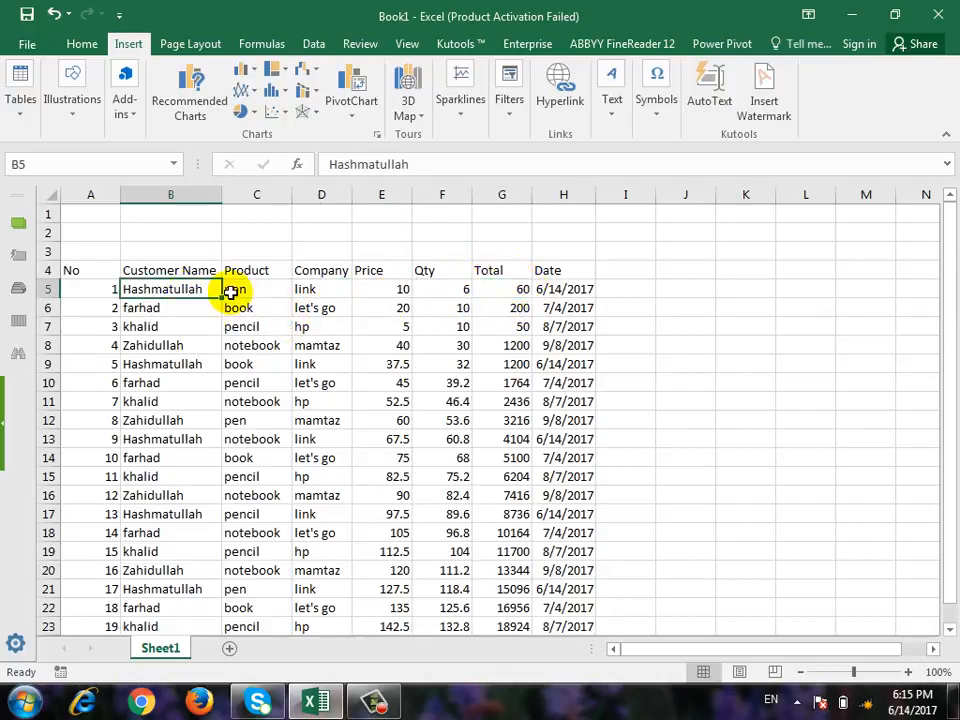
pyautogui.click(231, 289)
pyautogui.click(506, 287)
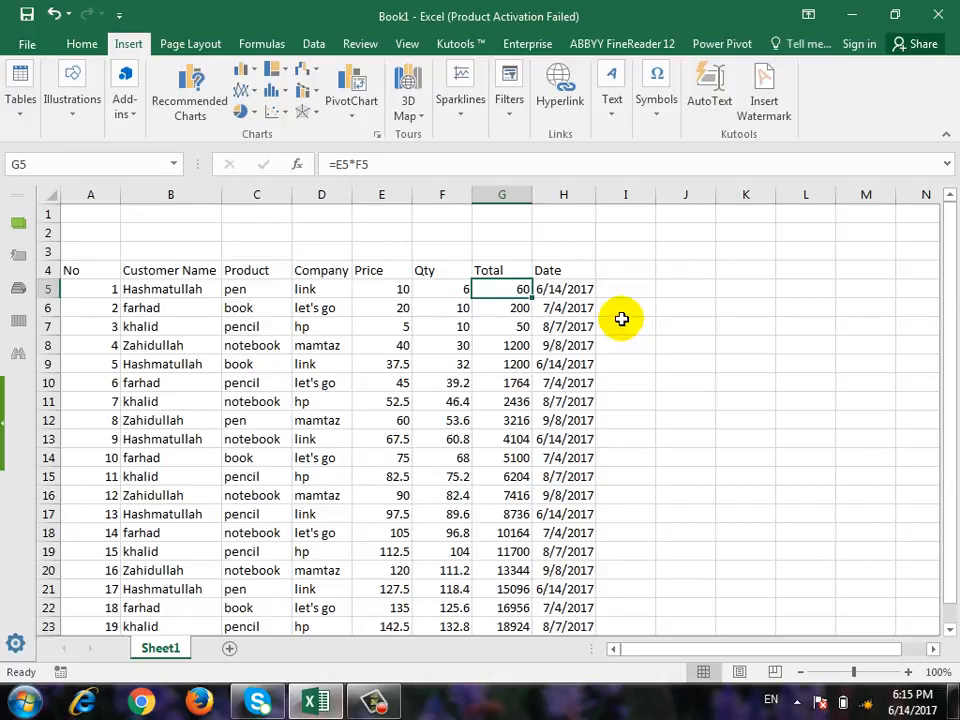
pyautogui.click(189, 362)
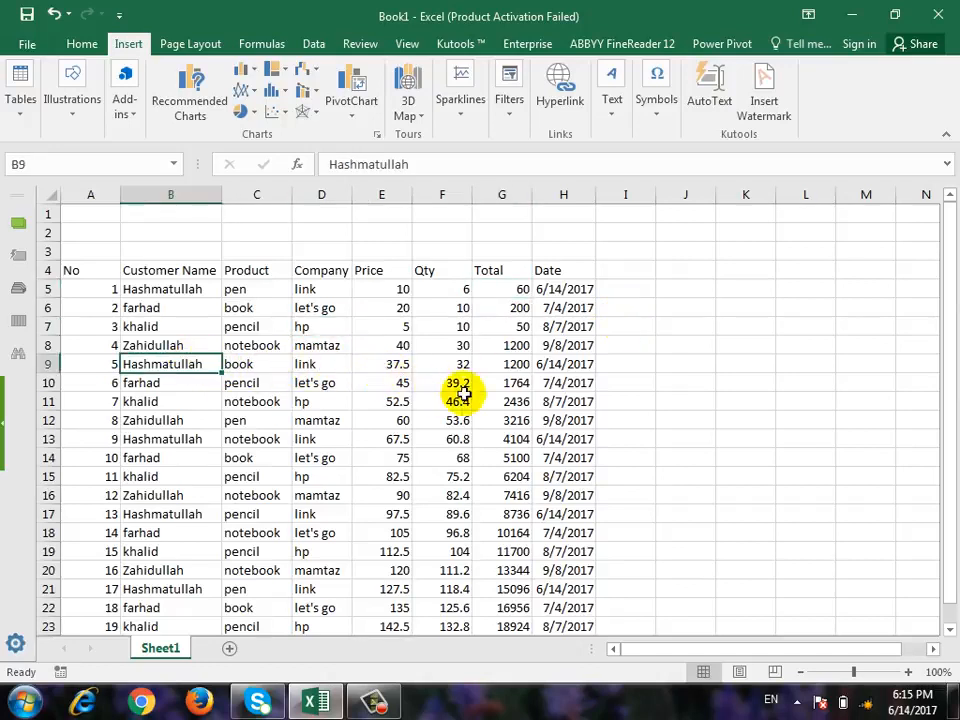
pyautogui.click(506, 364)
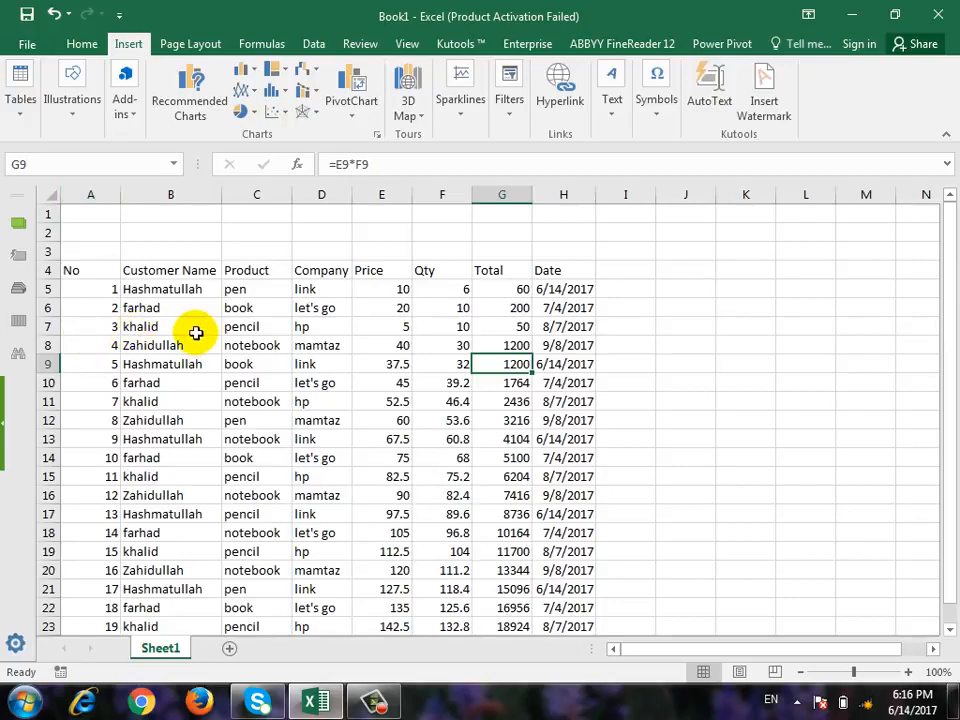
# Step: Create a PivotTable from the sales table in Sheet1 A4:H23 on a new worksheet
pyautogui.moveTo(108, 274); pyautogui.dragTo(565, 570)
pyautogui.click(18, 110)
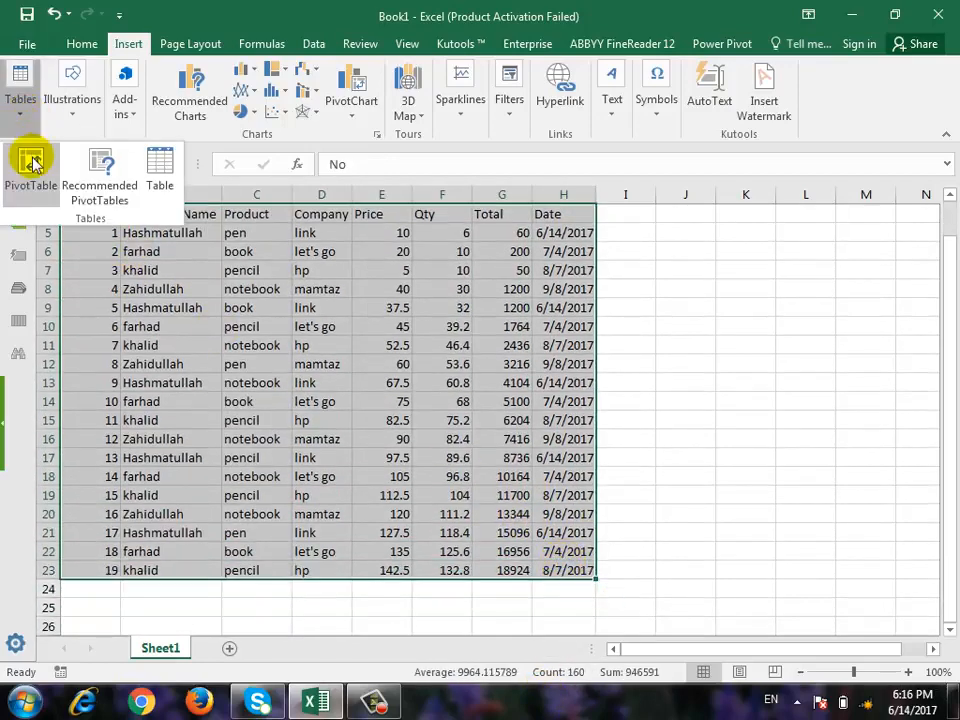
pyautogui.click(31, 165)
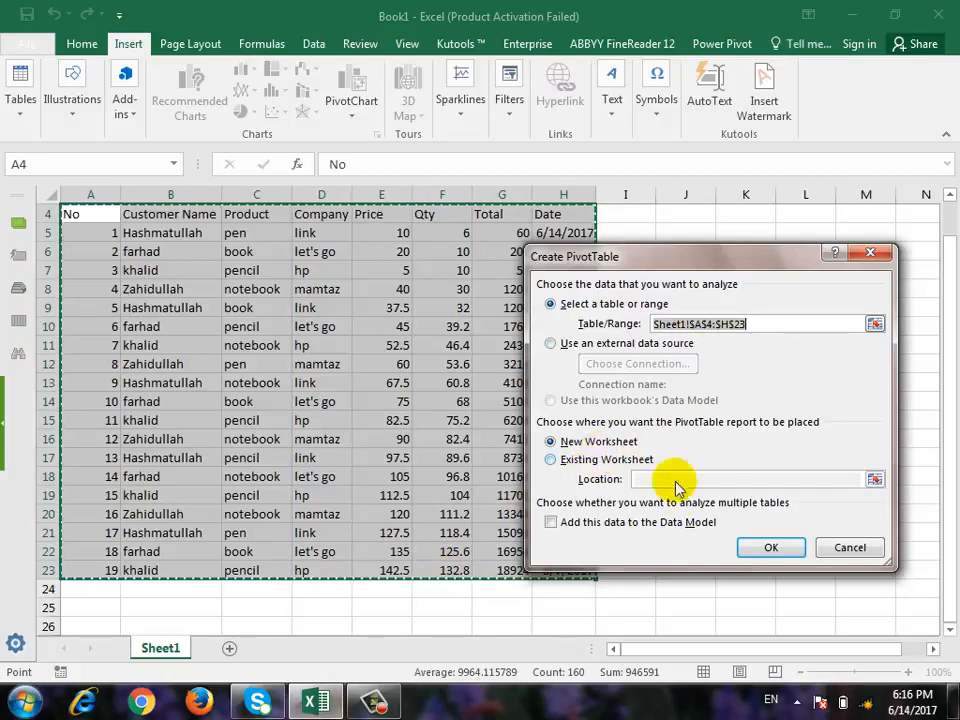
pyautogui.click(767, 549)
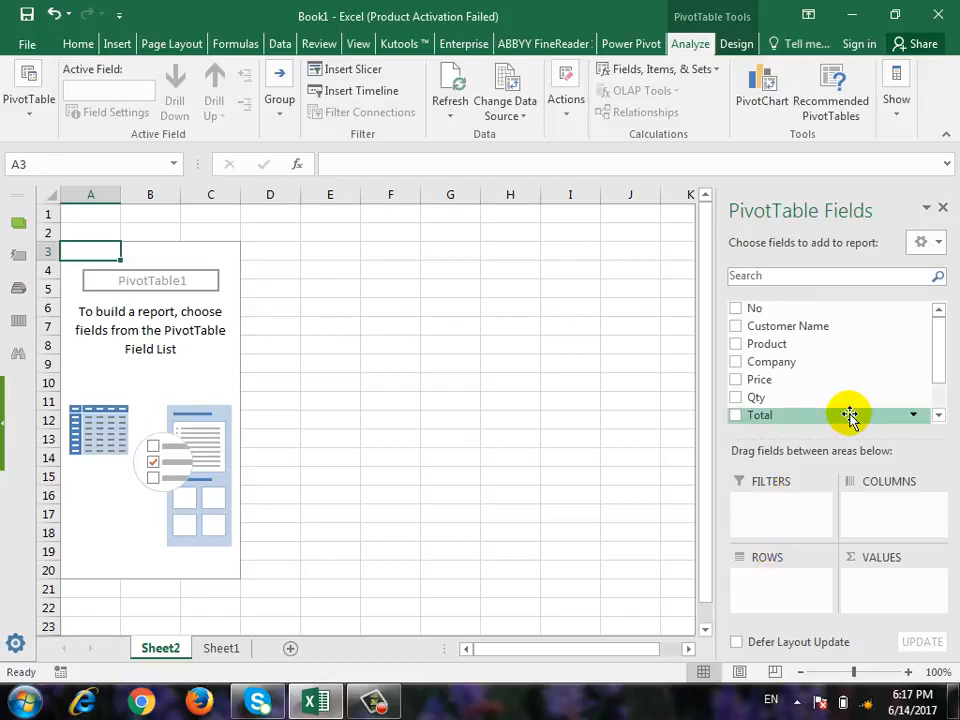
# Step: Add Customer Name to the PivotTable rows and Total to its values
pyautogui.moveTo(789, 326); pyautogui.dragTo(767, 580)
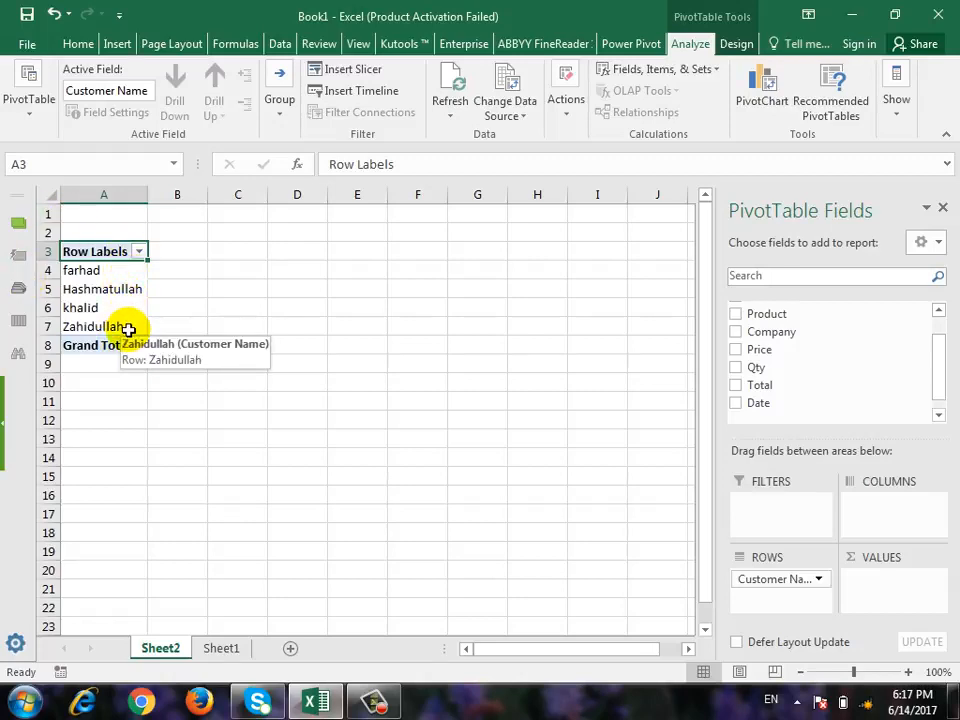
pyautogui.click(232, 650)
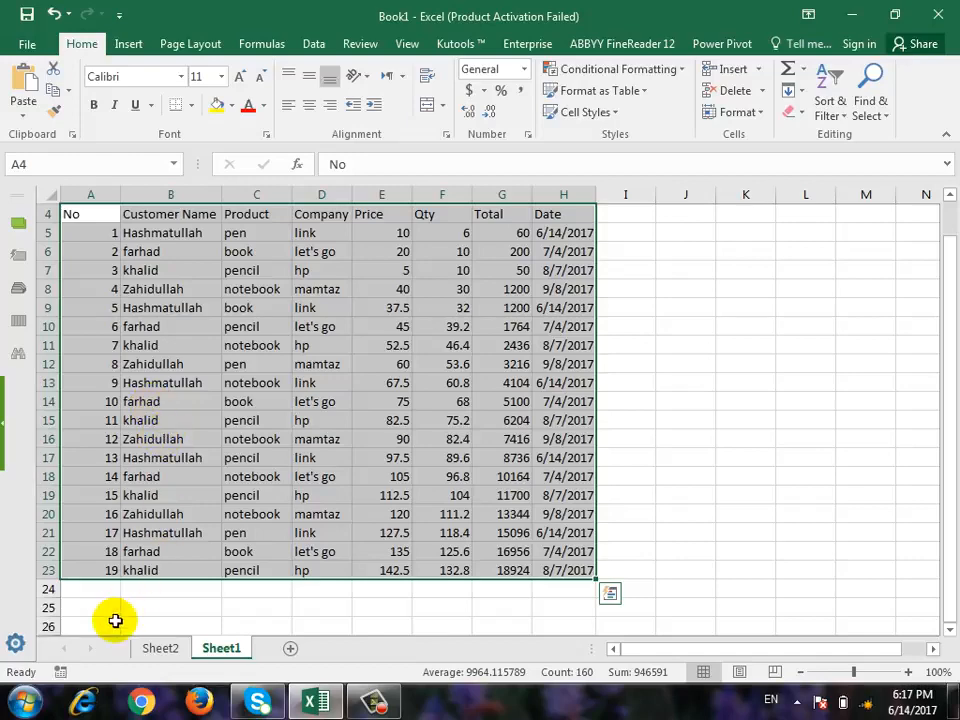
pyautogui.click(145, 650)
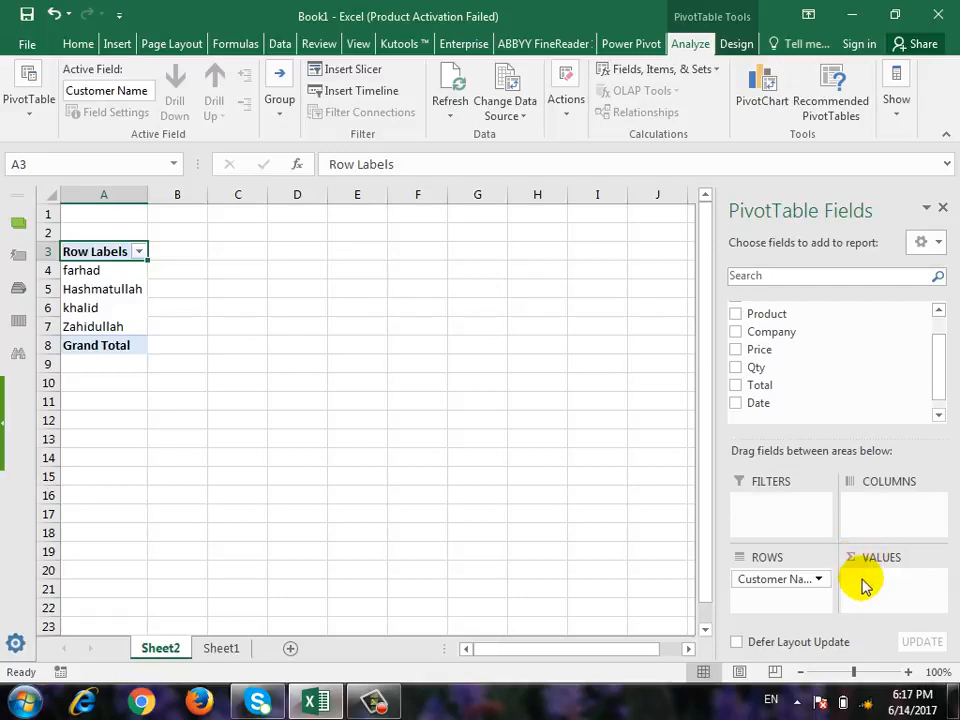
pyautogui.moveTo(760, 384); pyautogui.dragTo(893, 590)
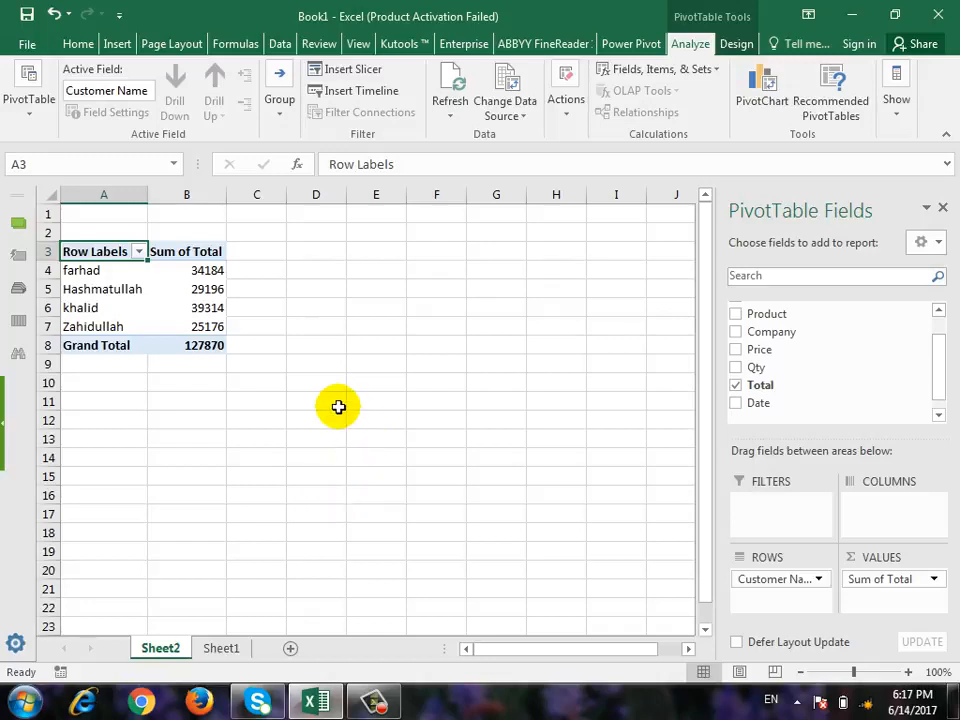
# Step: Review the PivotTable's Sum of Total for each customer and the grand total alongside the source data on Sheet1
pyautogui.click(209, 270)
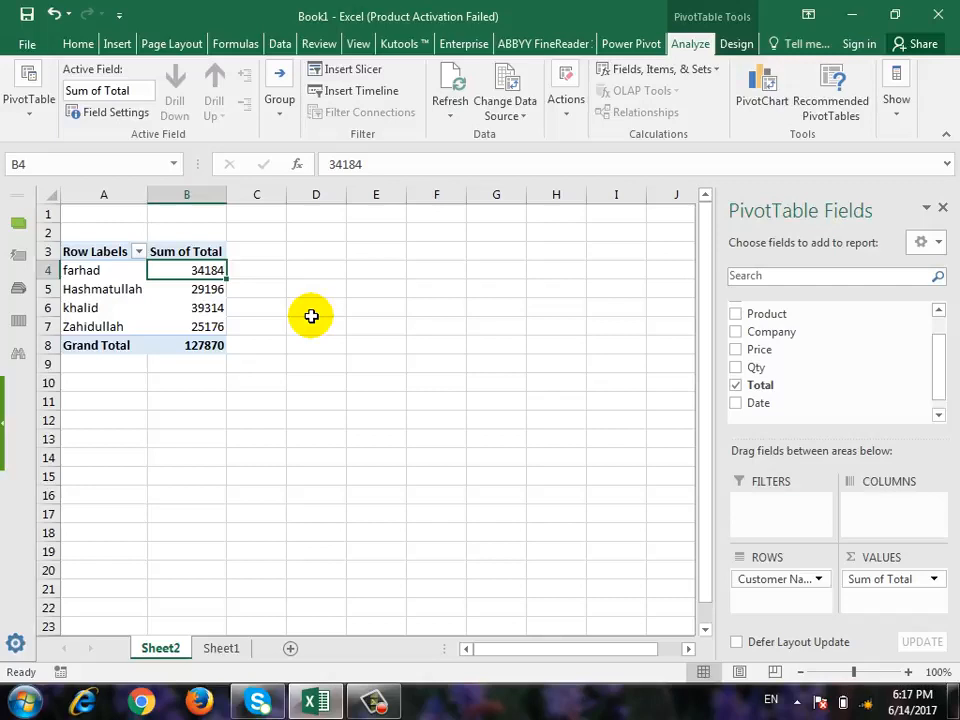
pyautogui.click(172, 289)
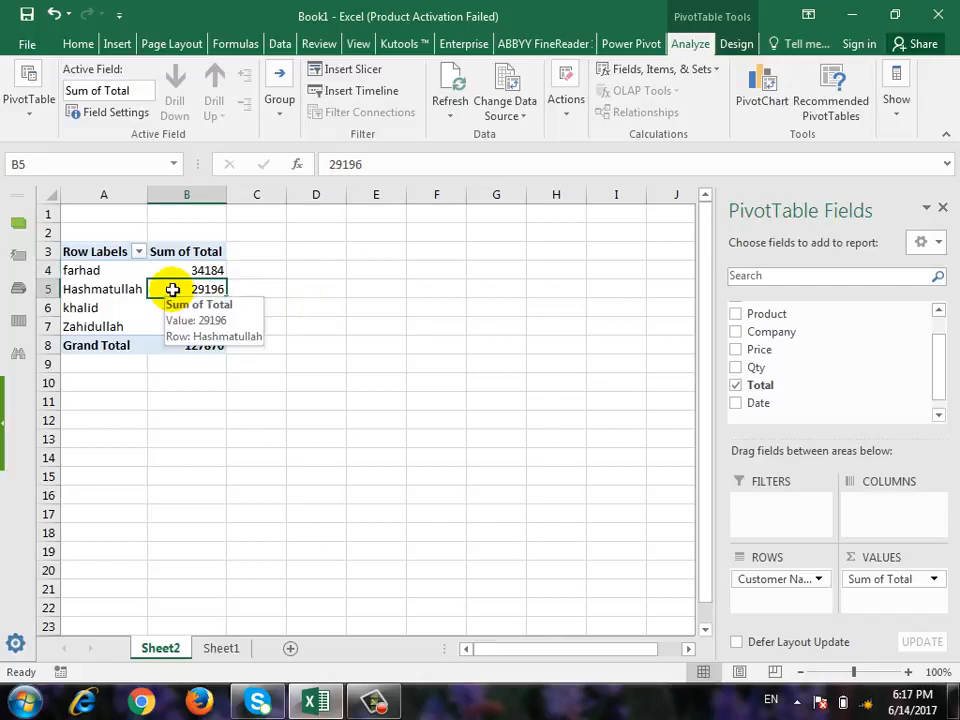
pyautogui.click(179, 308)
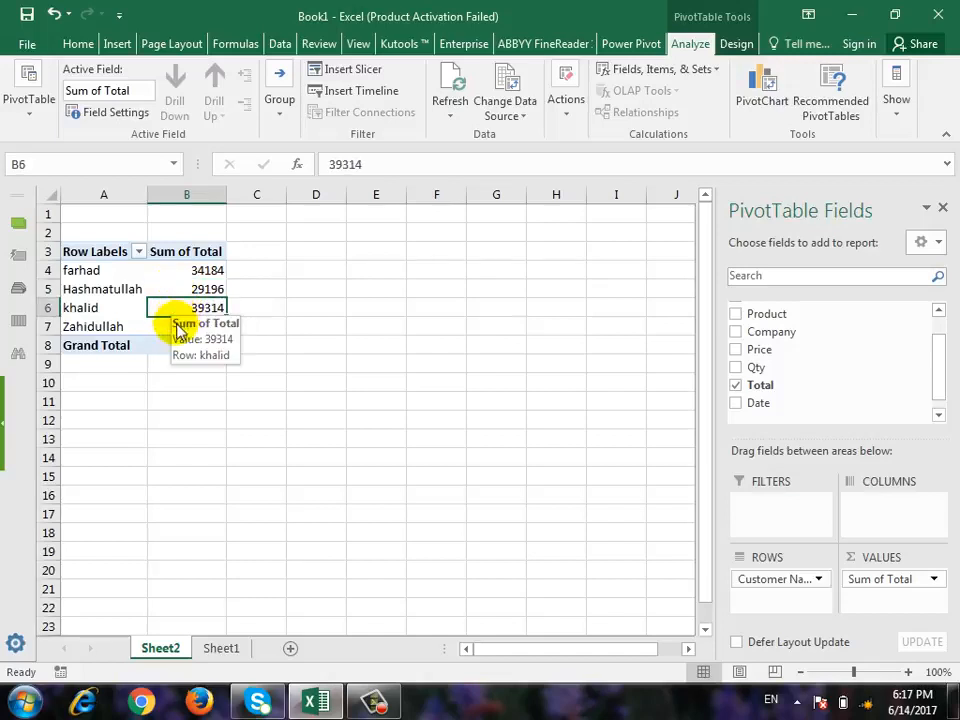
pyautogui.click(157, 326)
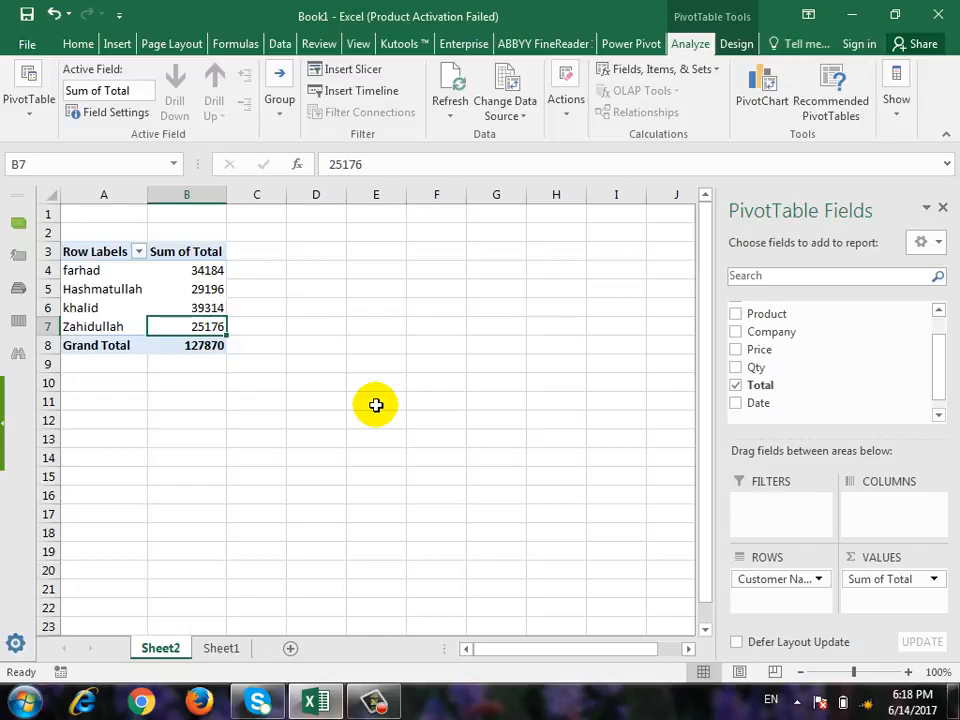
pyautogui.click(204, 346)
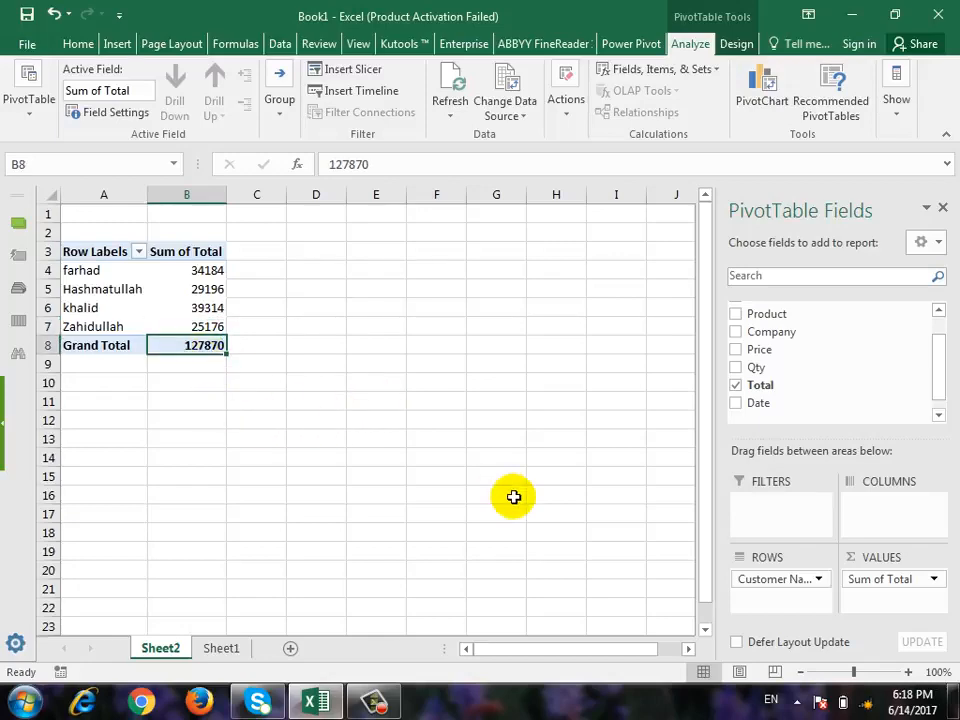
pyautogui.click(228, 652)
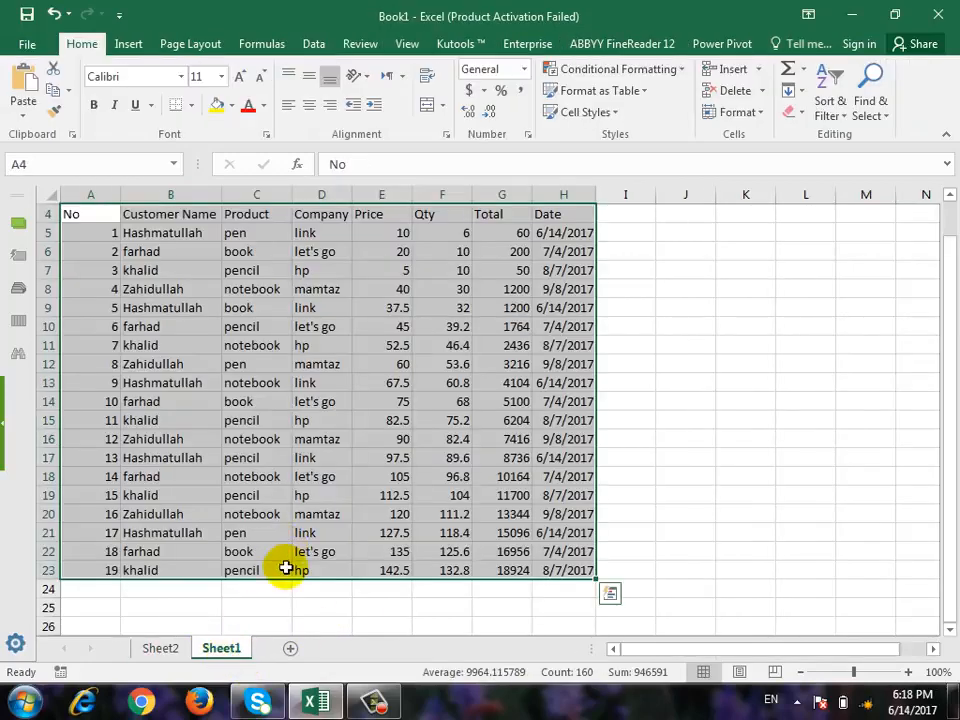
pyautogui.click(171, 652)
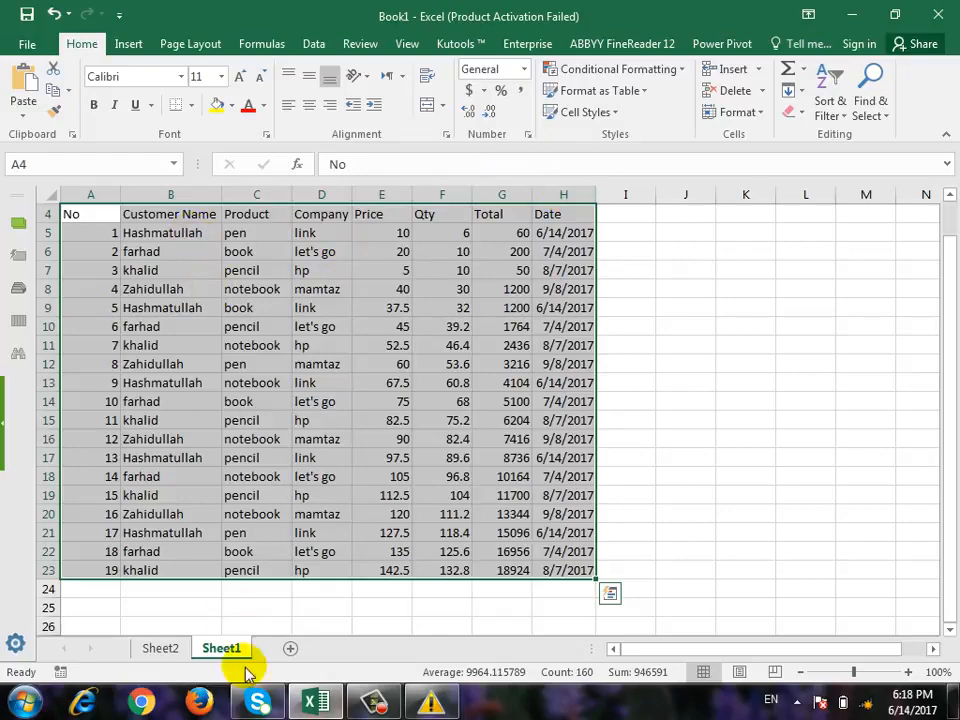
pyautogui.click(168, 652)
pyautogui.click(124, 271)
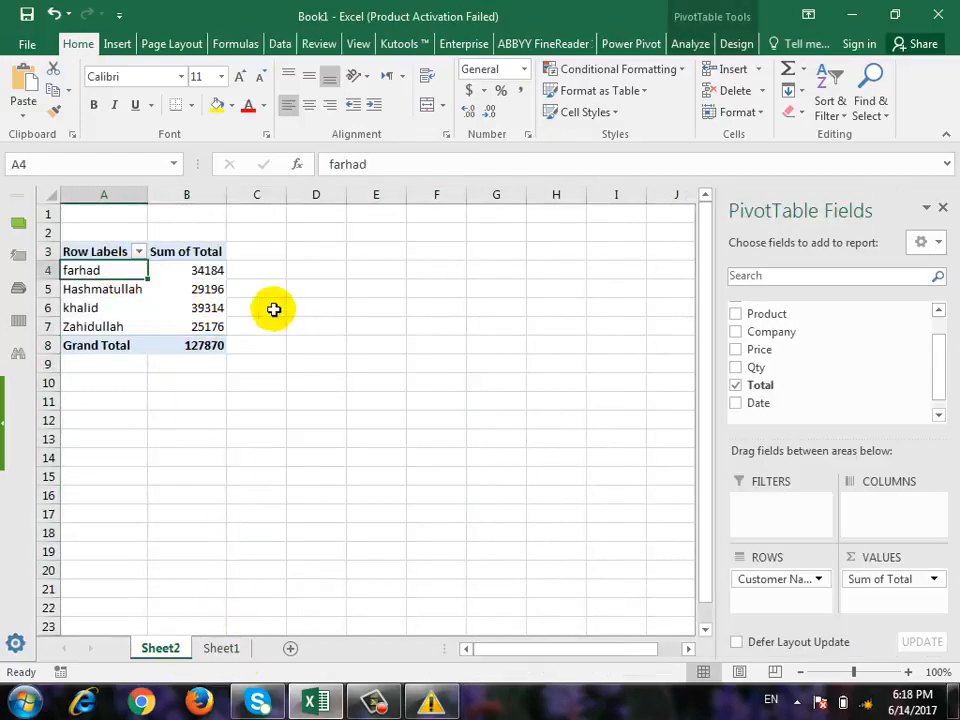
pyautogui.click(215, 270)
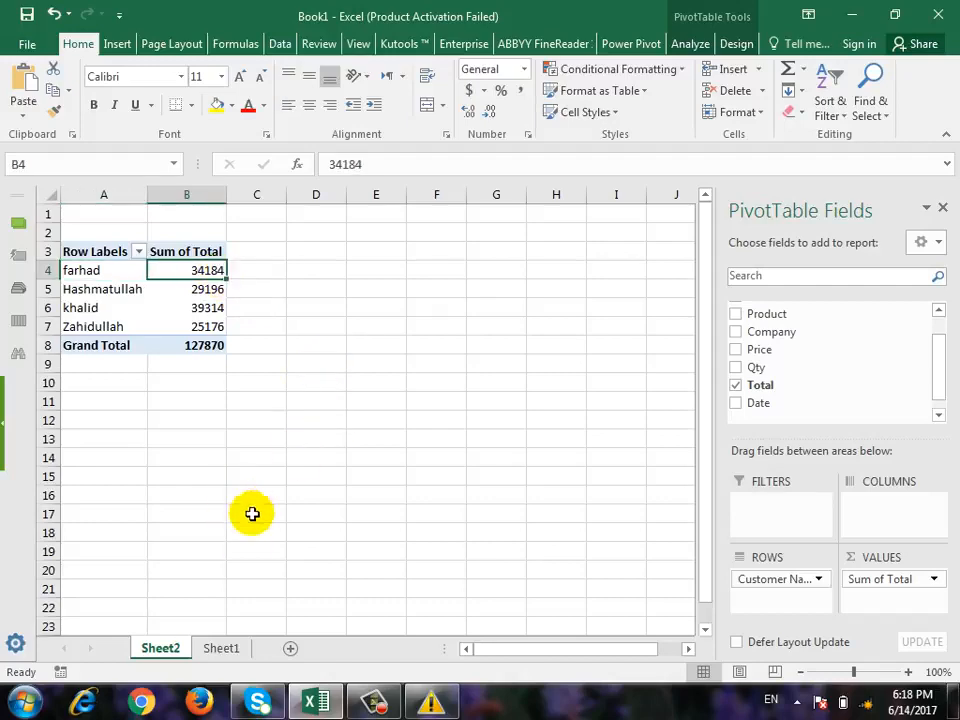
# Step: Check the sum of the Total cells G6, G10, G14, G18 and G22 on Sheet1 for the customer of record 2
pyautogui.click(224, 650)
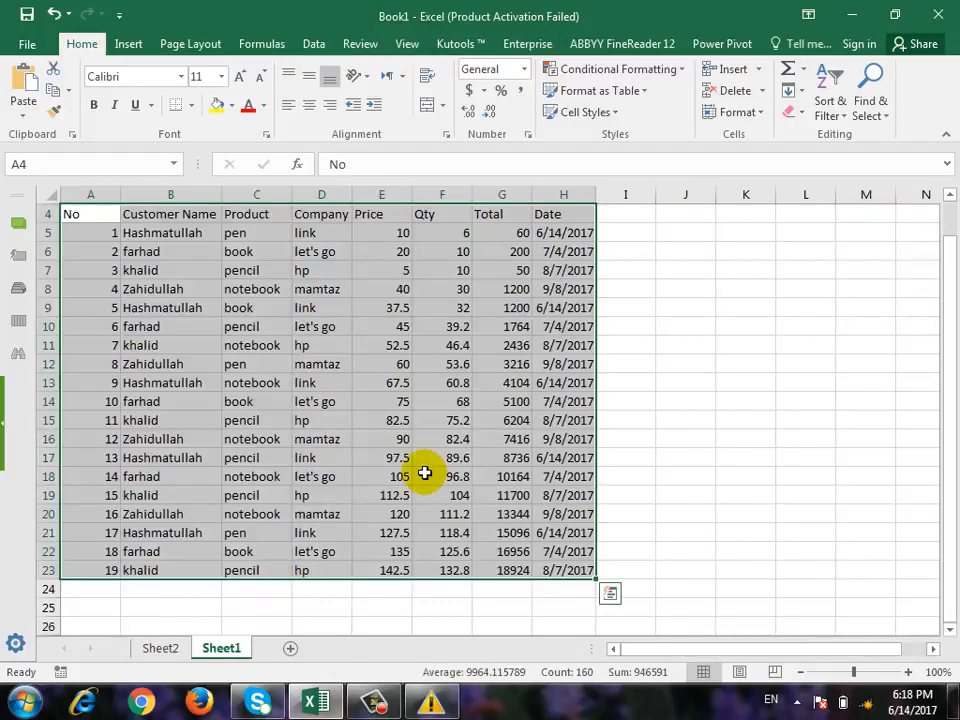
pyautogui.click(517, 252)
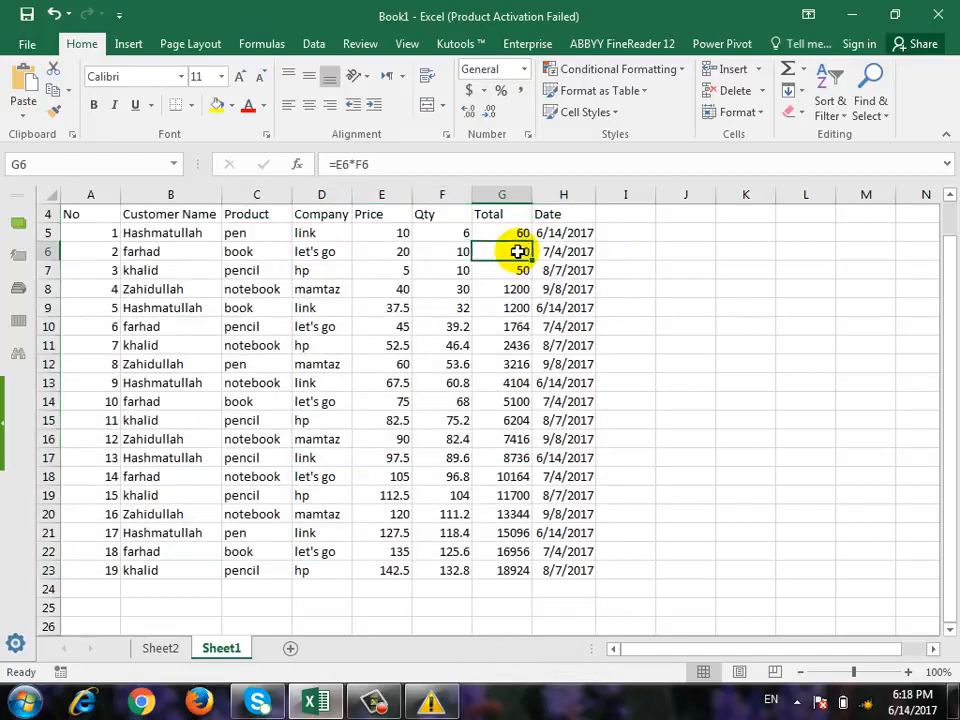
pyautogui.keyDown('ctrl'); pyautogui.click(510, 328); pyautogui.keyUp('ctrl')
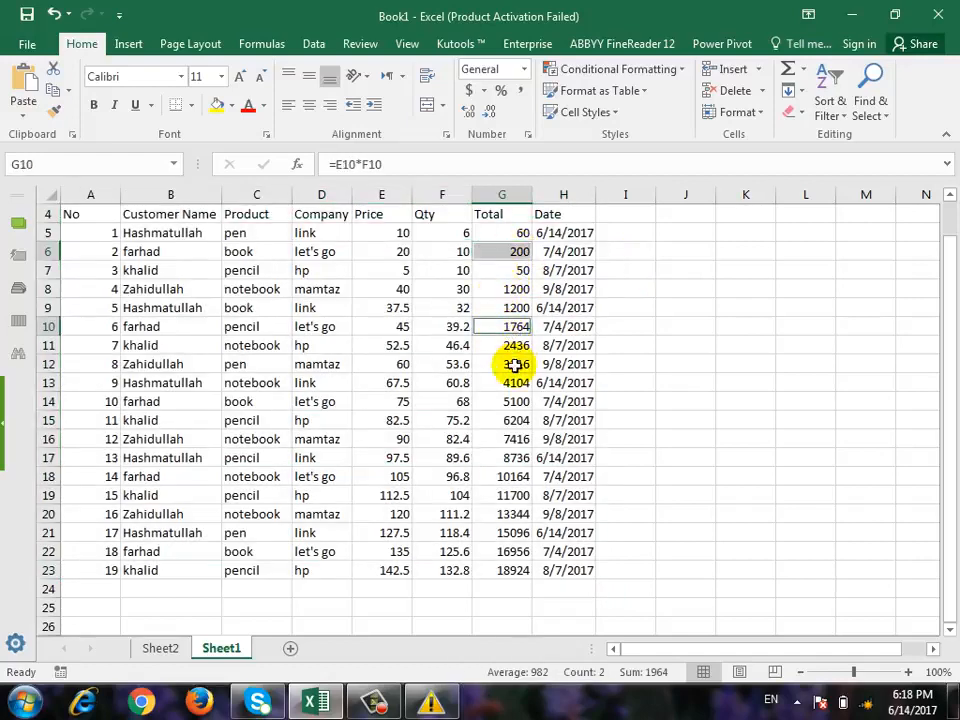
pyautogui.keyDown('ctrl'); pyautogui.click(513, 401); pyautogui.keyUp('ctrl')
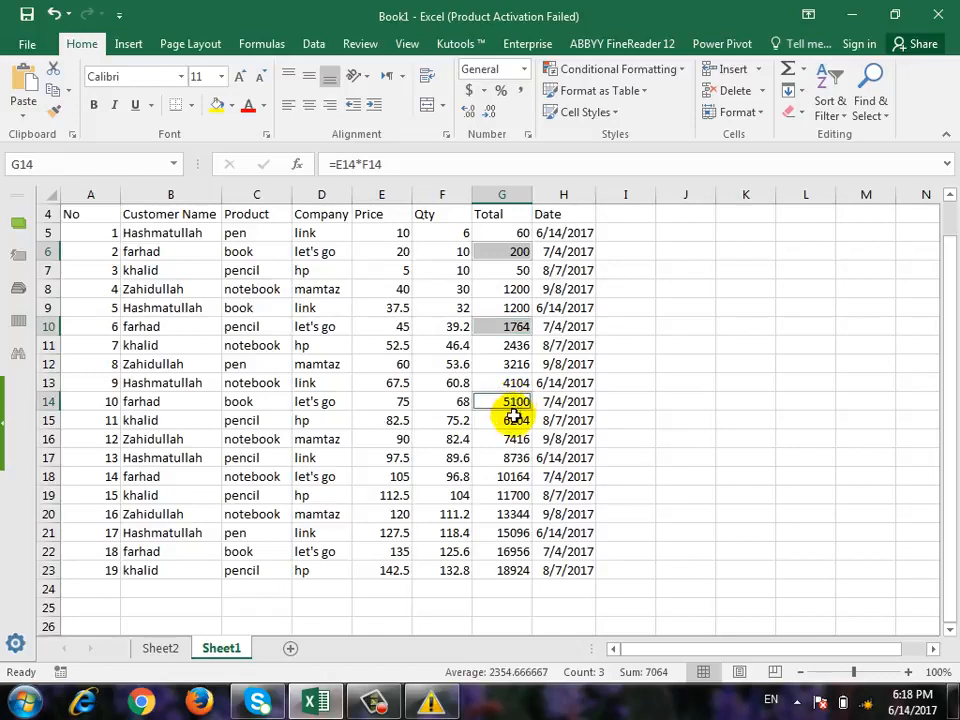
pyautogui.keyDown('ctrl'); pyautogui.click(505, 479); pyautogui.keyUp('ctrl')
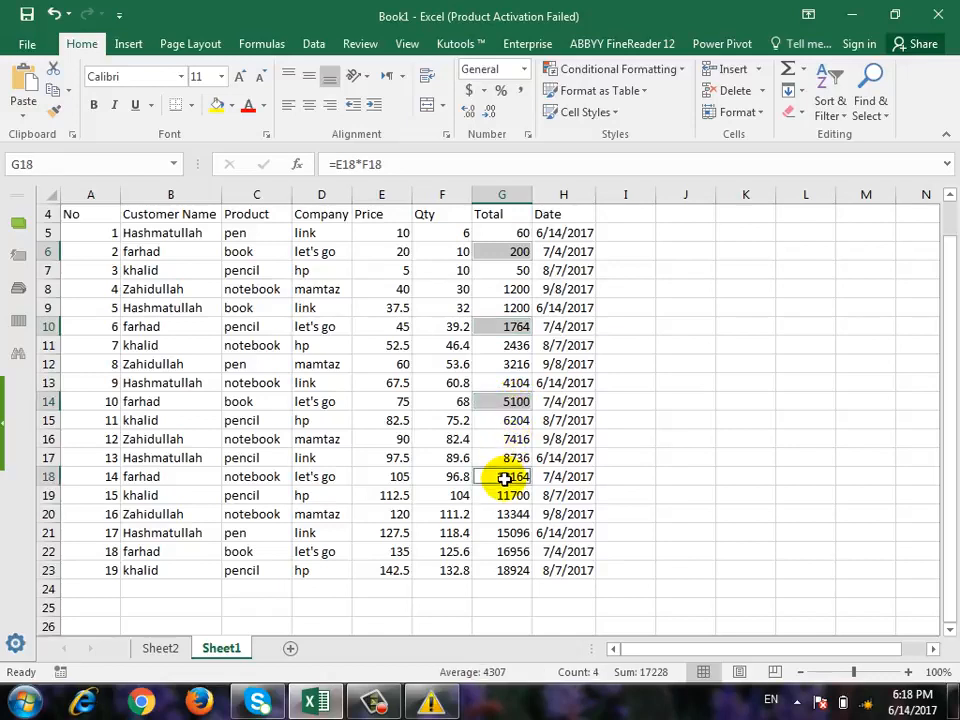
pyautogui.keyDown('ctrl'); pyautogui.click(505, 552); pyautogui.keyUp('ctrl')
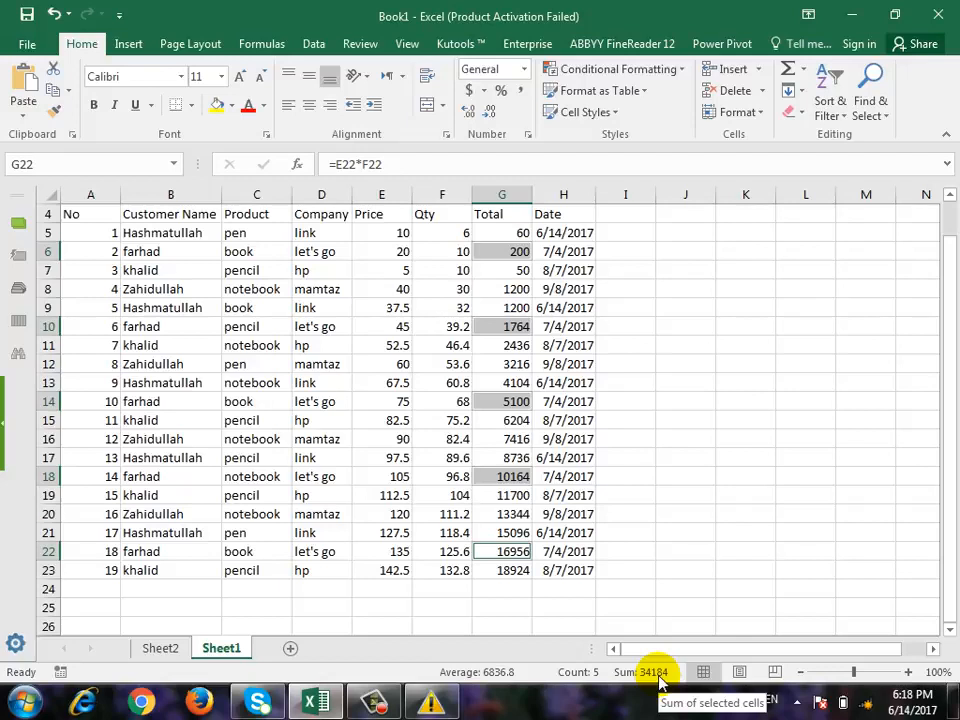
# Step: Add Product and Company to the Sheet2 PivotTable's rows, nested in that order below Customer Name
pyautogui.click(168, 650)
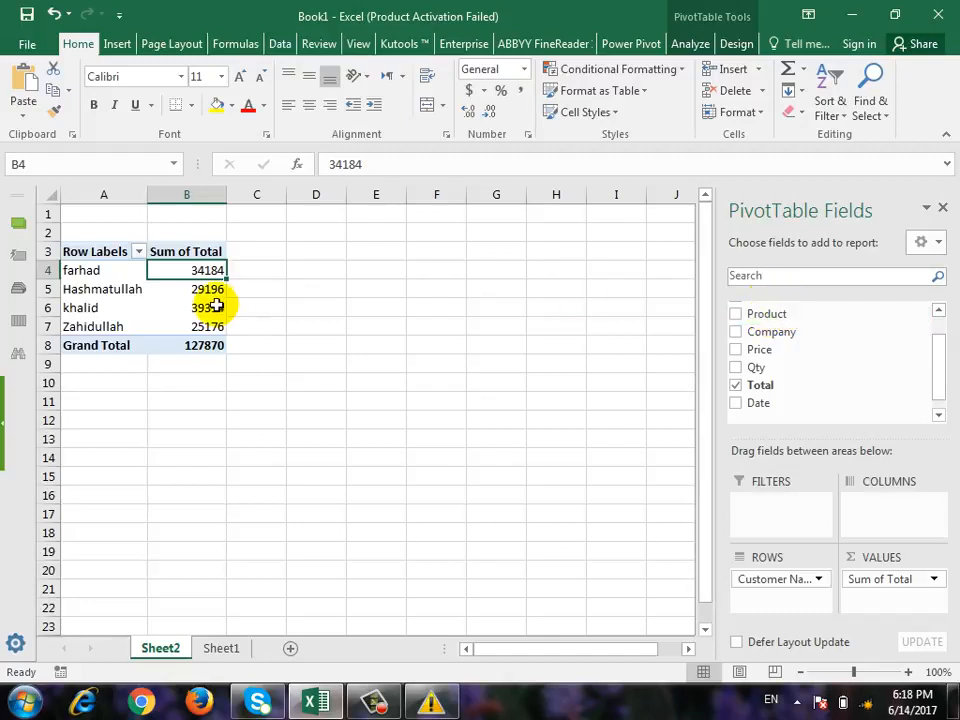
pyautogui.moveTo(767, 316); pyautogui.dragTo(762, 601)
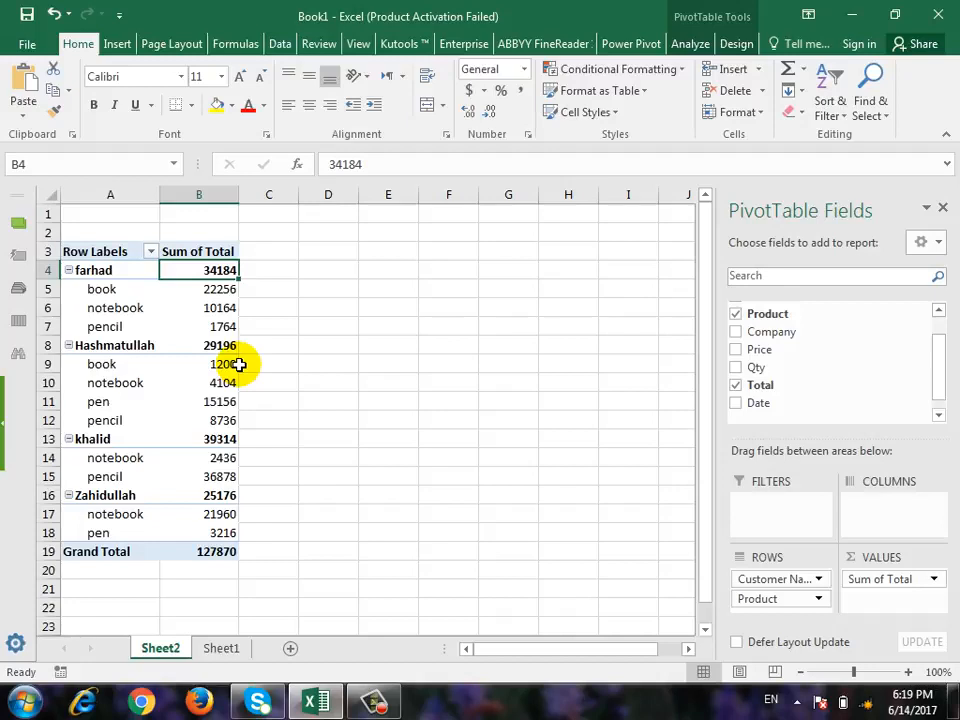
pyautogui.moveTo(232, 366)
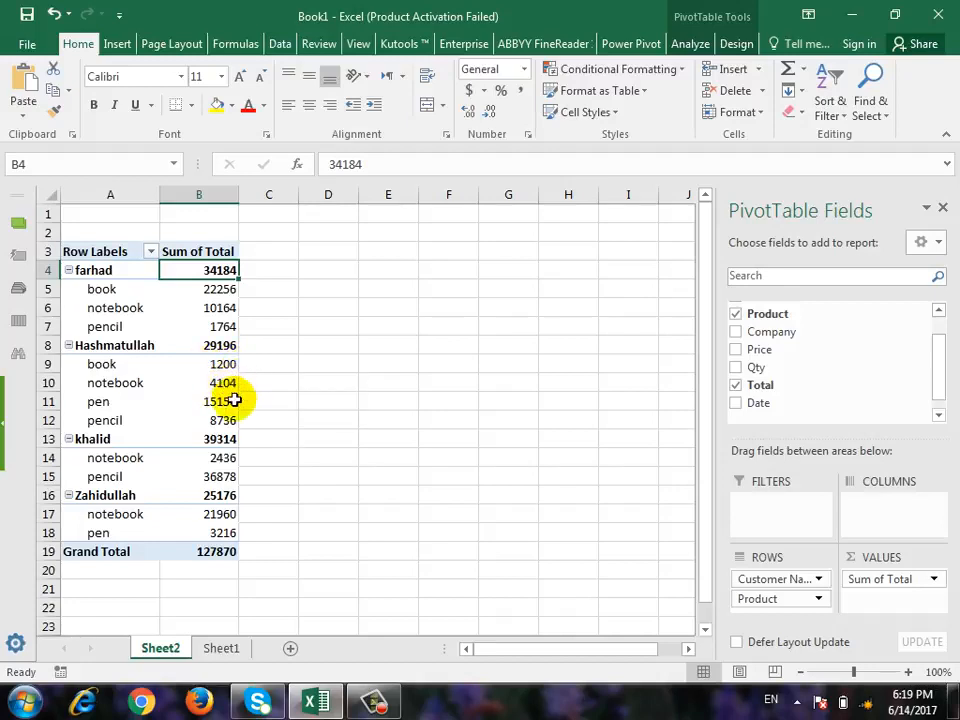
pyautogui.moveTo(232, 426)
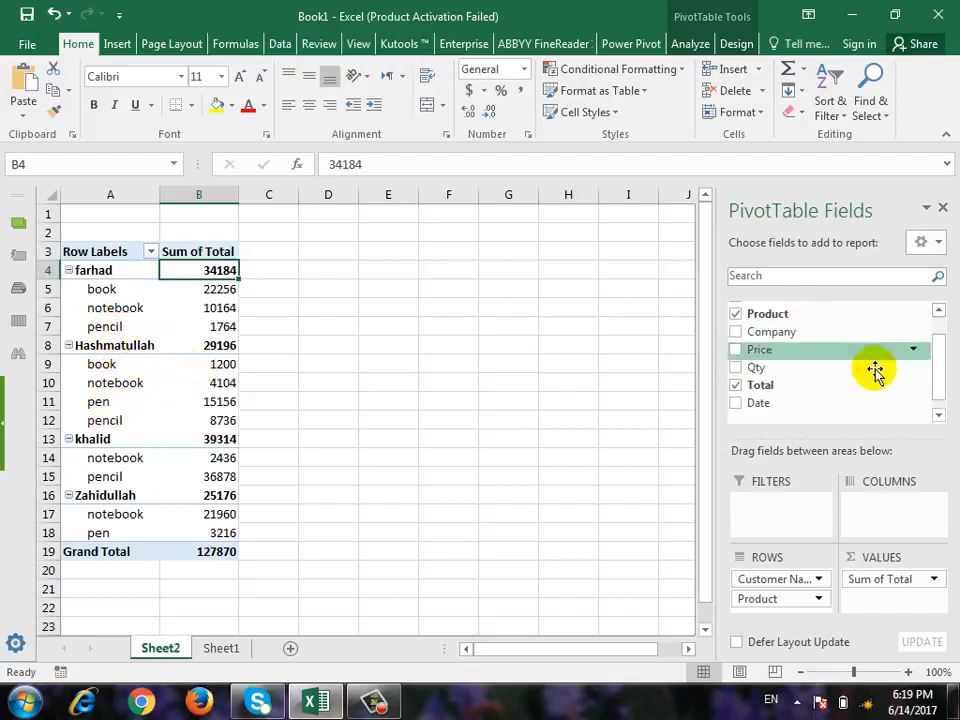
pyautogui.scroll(-1, 816, 336)
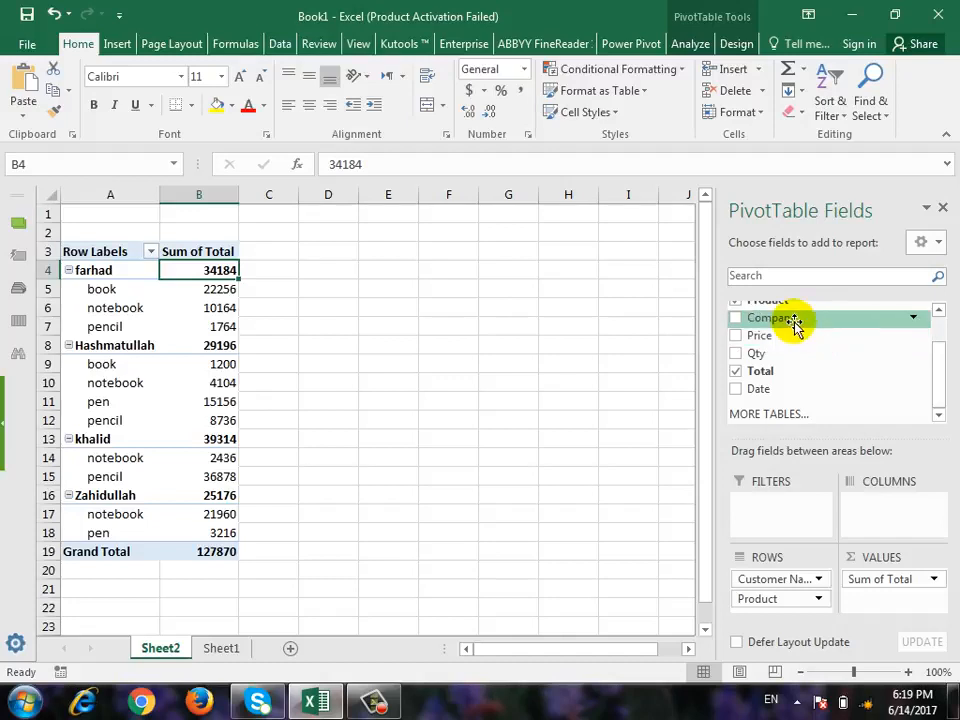
pyautogui.moveTo(793, 323); pyautogui.dragTo(754, 604)
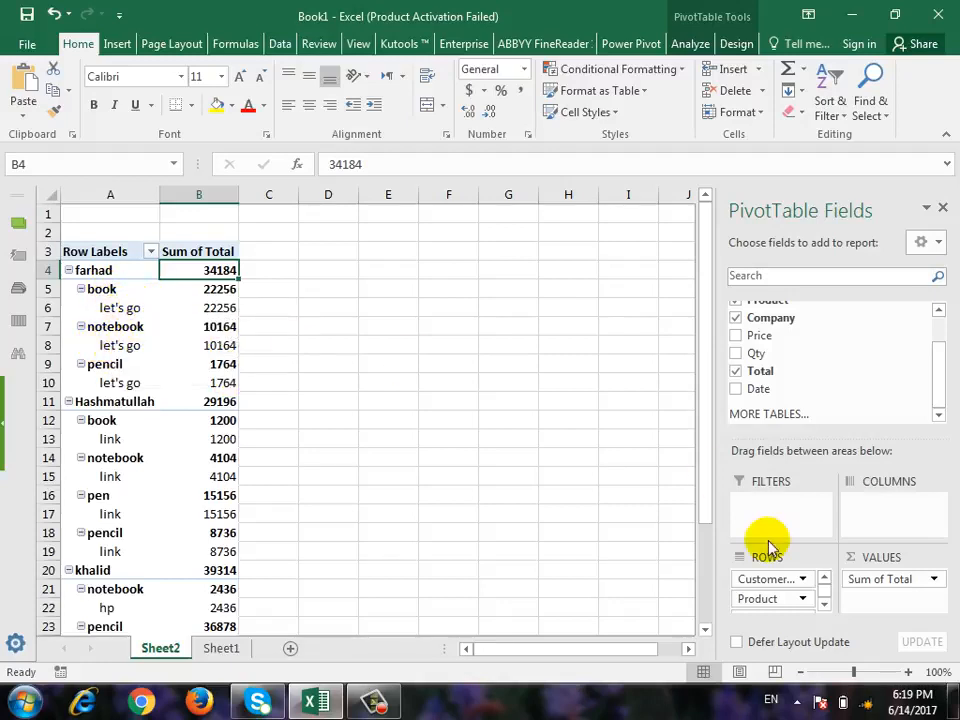
# Step: Try Company above Product in the PivotTable rows, and restore the order with Product above Company
pyautogui.click(824, 604)
pyautogui.moveTo(760, 585); pyautogui.dragTo(768, 616)
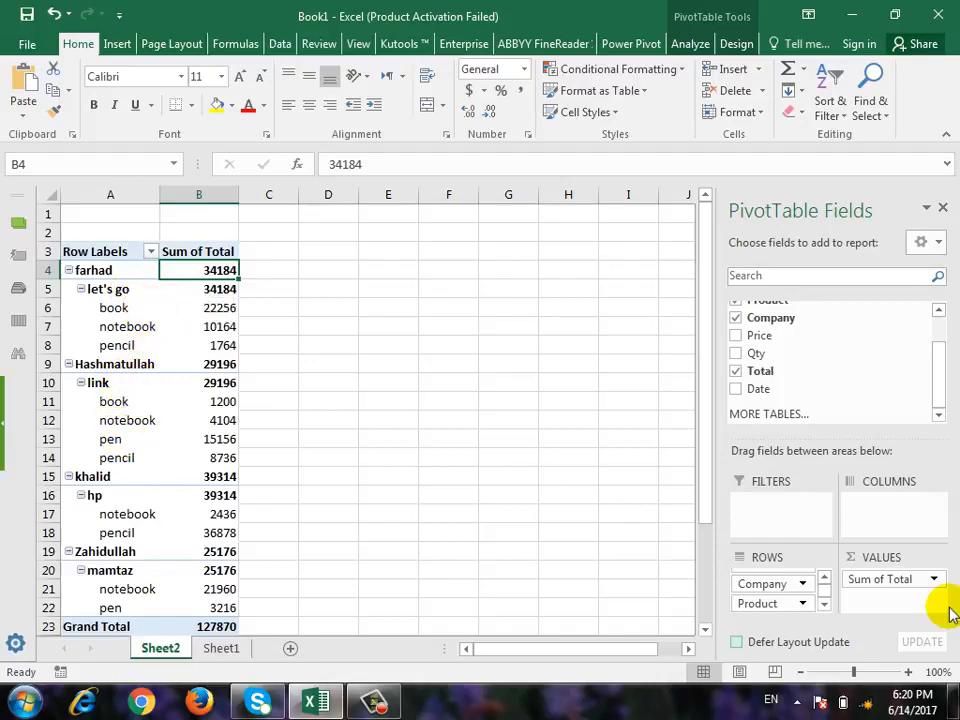
pyautogui.moveTo(785, 585); pyautogui.dragTo(782, 612)
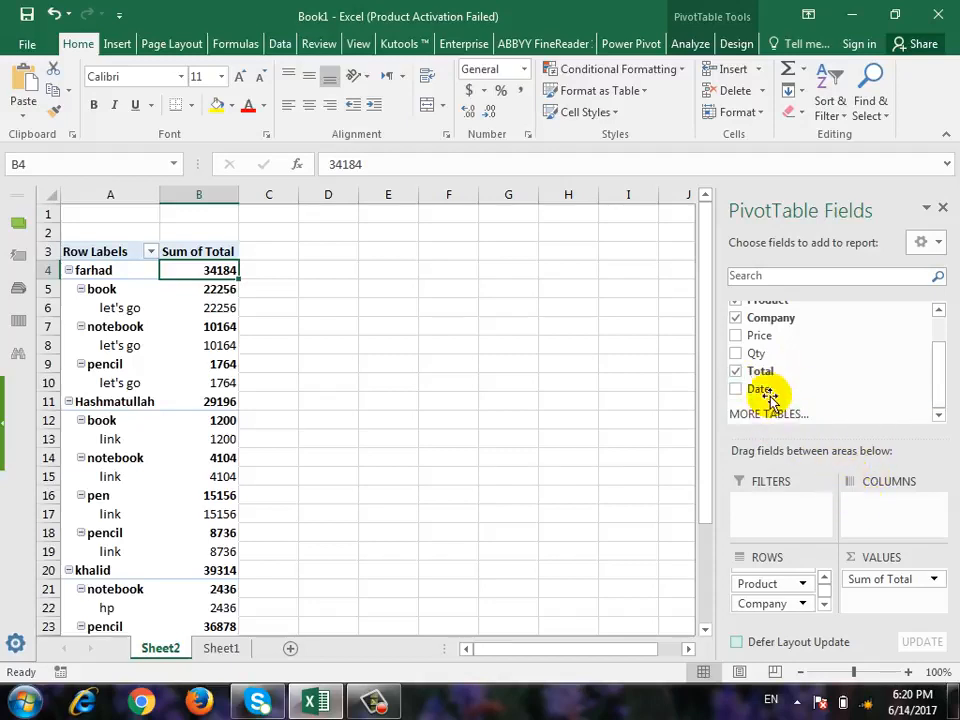
# Step: Add the Date field to the PivotTable columns
pyautogui.moveTo(768, 397); pyautogui.dragTo(880, 515)
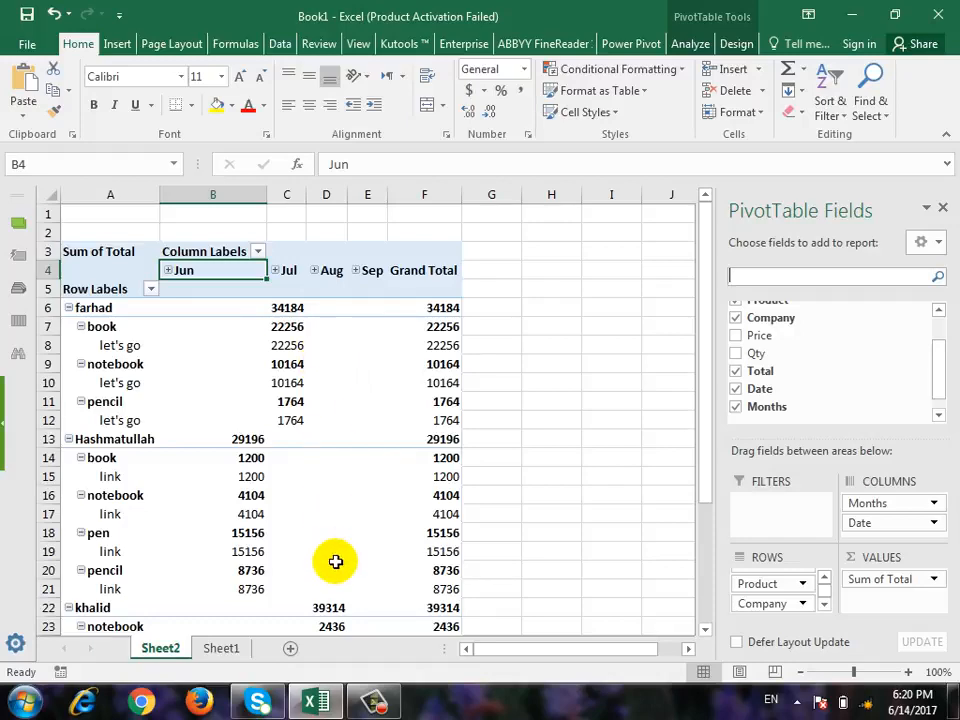
# Step: Review the PivotTable's monthly totals down to the grand total, and remove the Date and Months fields from the columns
pyautogui.moveTo(715, 440)
pyautogui.mouseDown()
pyautogui.moveTo(713, 519)
pyautogui.moveTo(708, 438)
pyautogui.mouseUp()
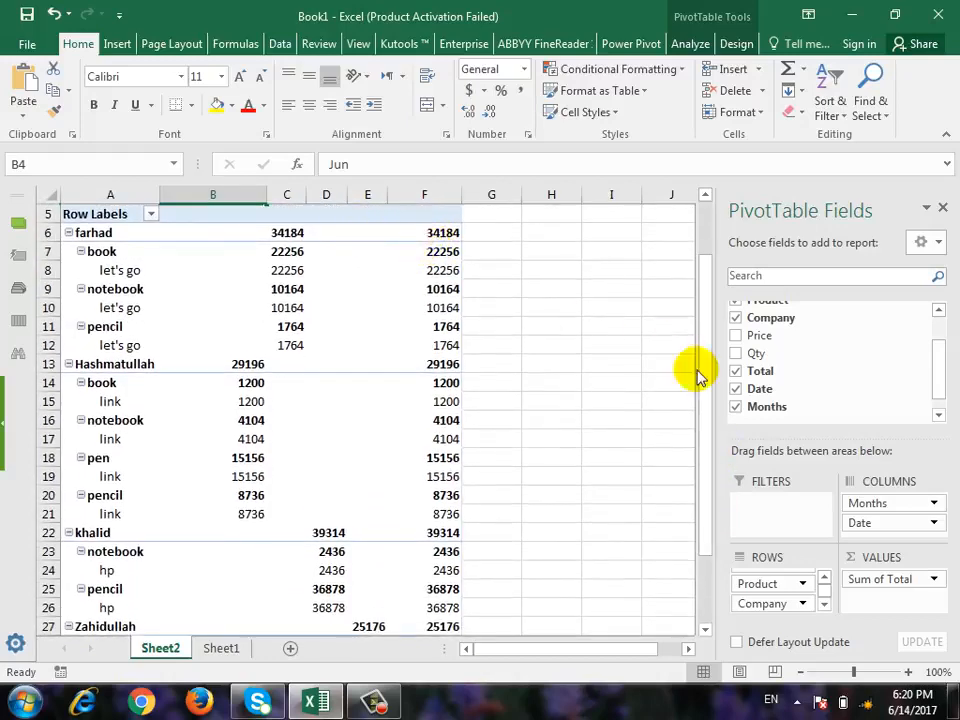
pyautogui.moveTo(710, 385); pyautogui.dragTo(703, 358)
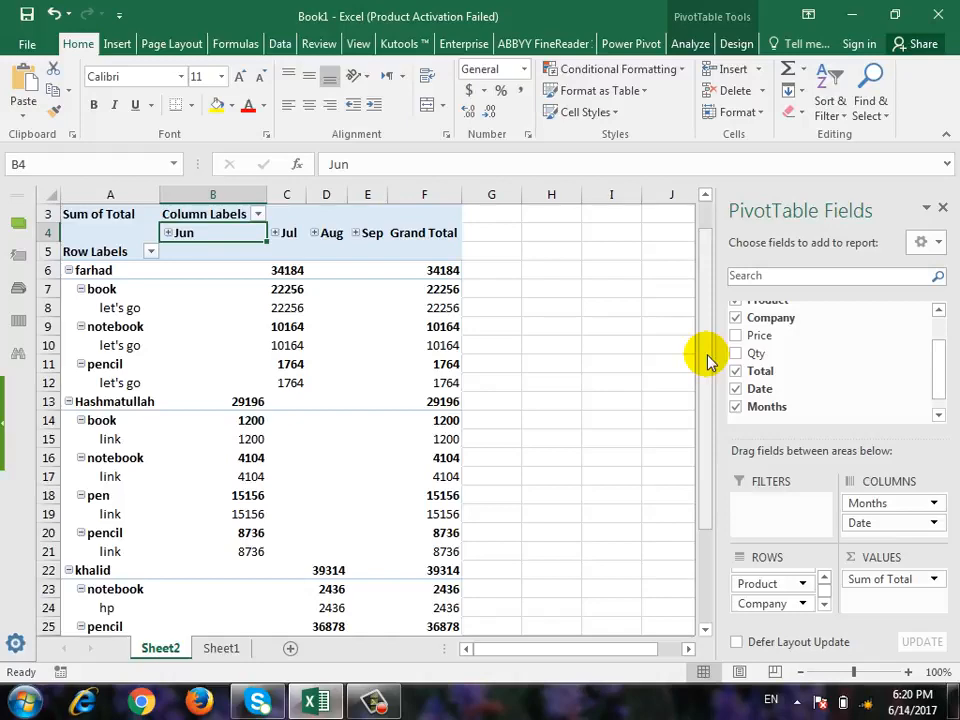
pyautogui.moveTo(707, 361); pyautogui.dragTo(697, 489)
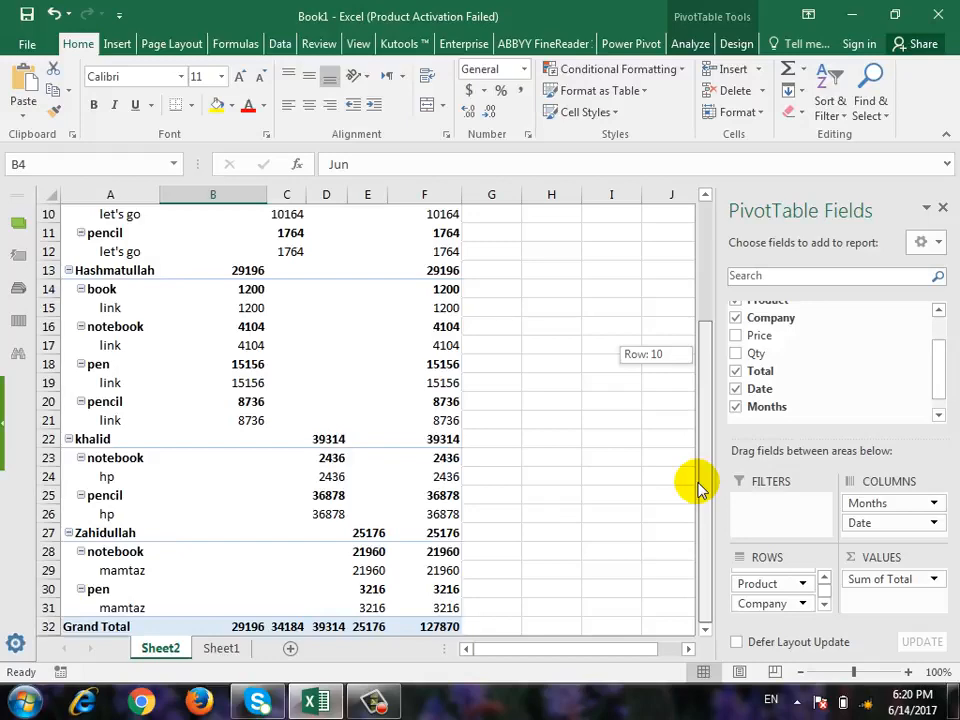
pyautogui.moveTo(698, 489); pyautogui.dragTo(705, 300)
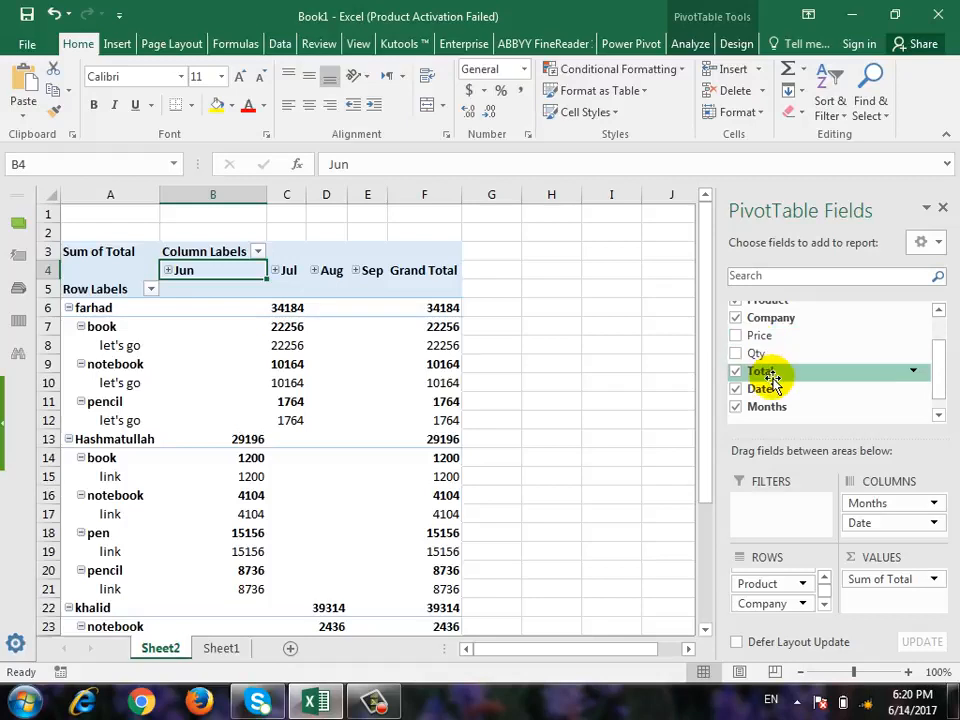
pyautogui.click(935, 522)
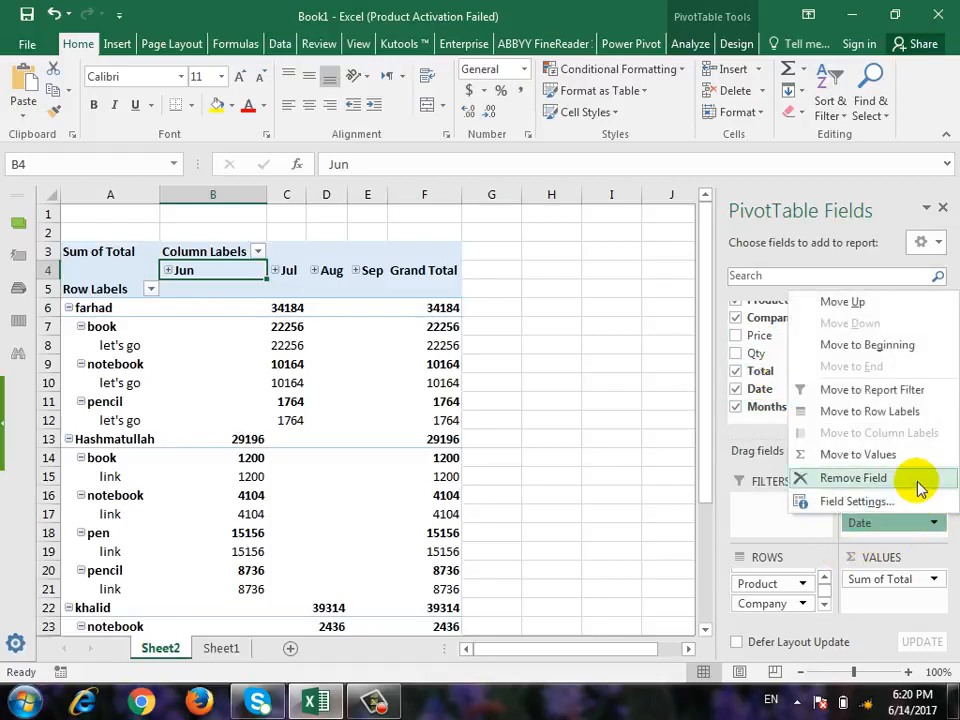
pyautogui.click(918, 487)
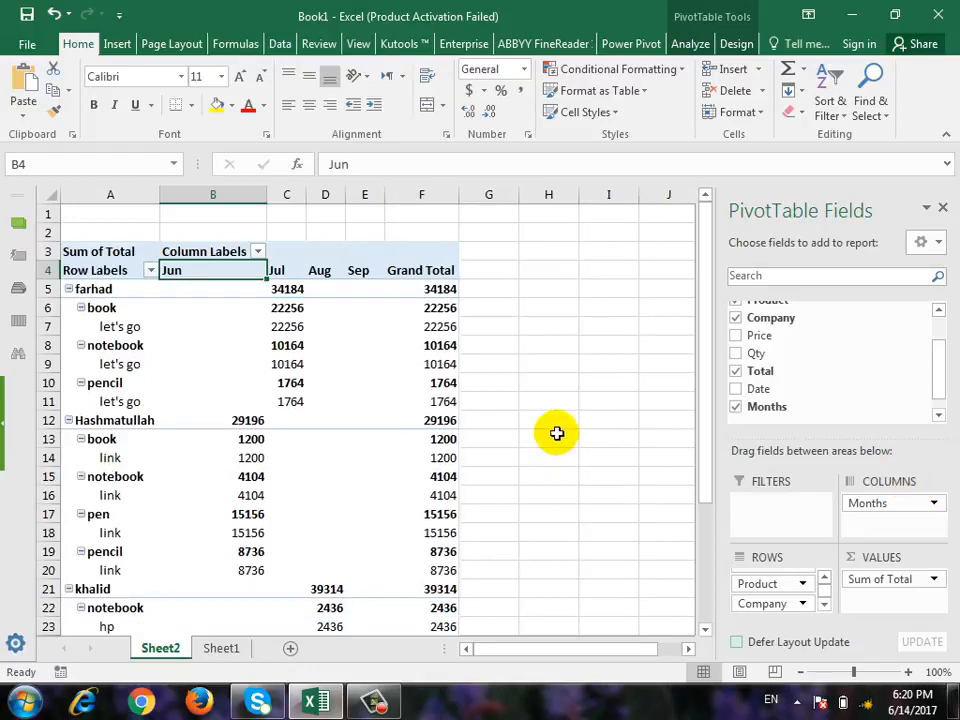
pyautogui.click(934, 504)
pyautogui.click(895, 462)
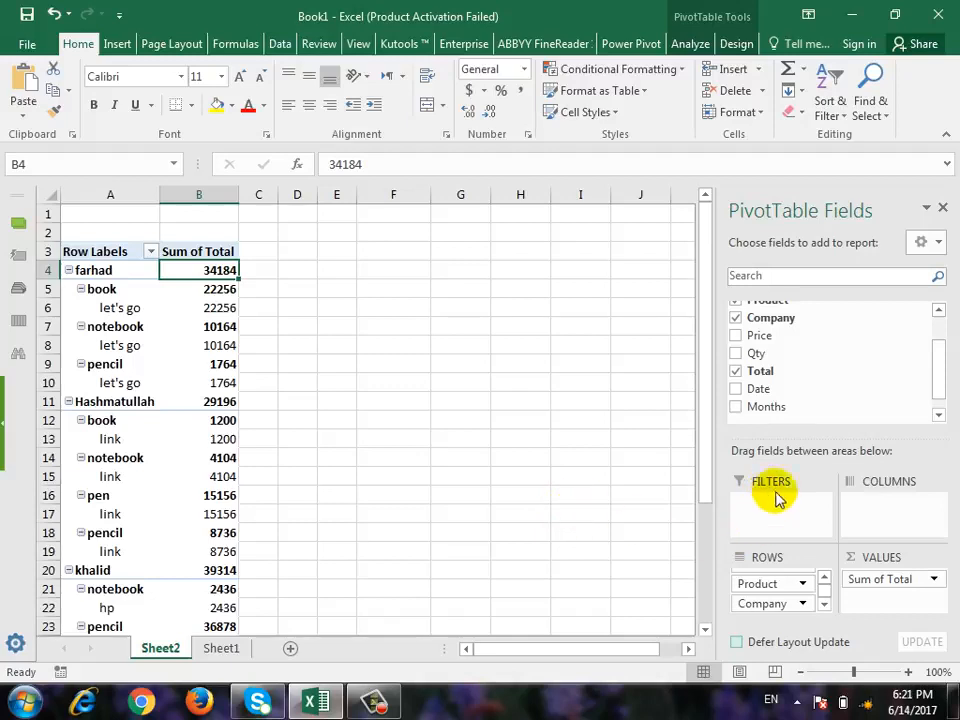
# Step: Add the Date field as a report filter and, with multiple-item selection enabled, filter the PivotTable to 6-Jan only
pyautogui.moveTo(938, 373)
pyautogui.mouseDown()
pyautogui.moveTo(943, 350)
pyautogui.moveTo(945, 377)
pyautogui.mouseUp()
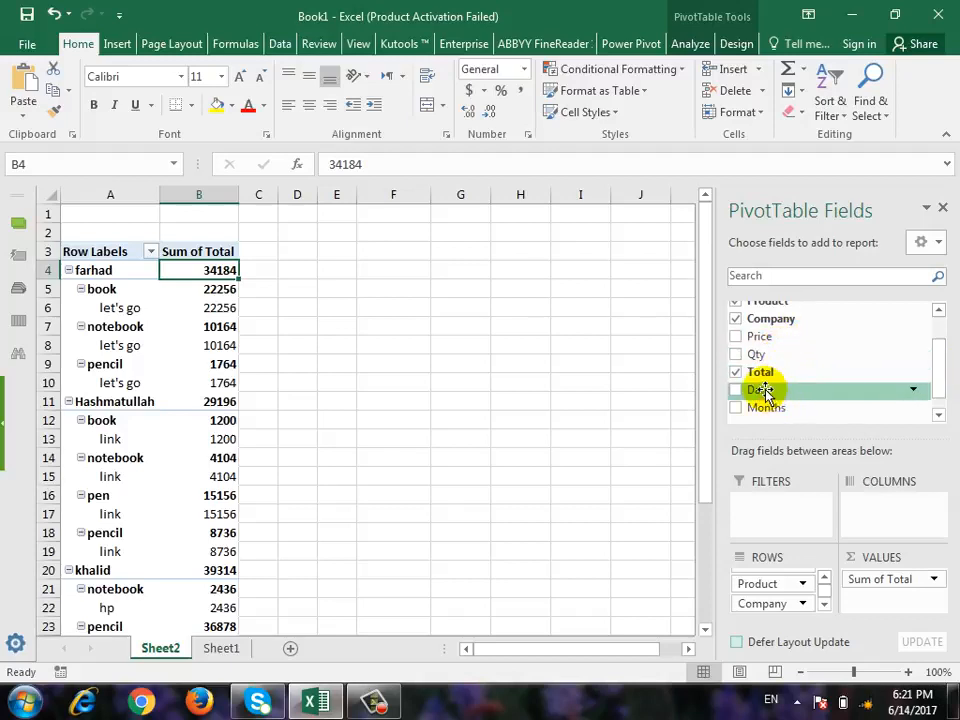
pyautogui.moveTo(763, 390); pyautogui.dragTo(766, 527)
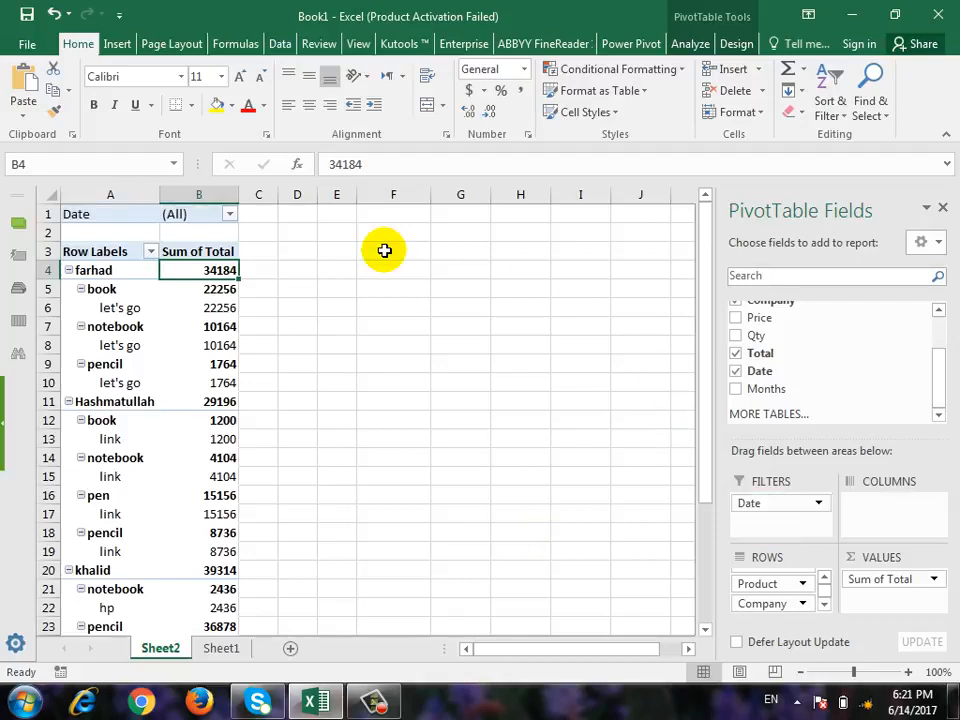
pyautogui.click(229, 215)
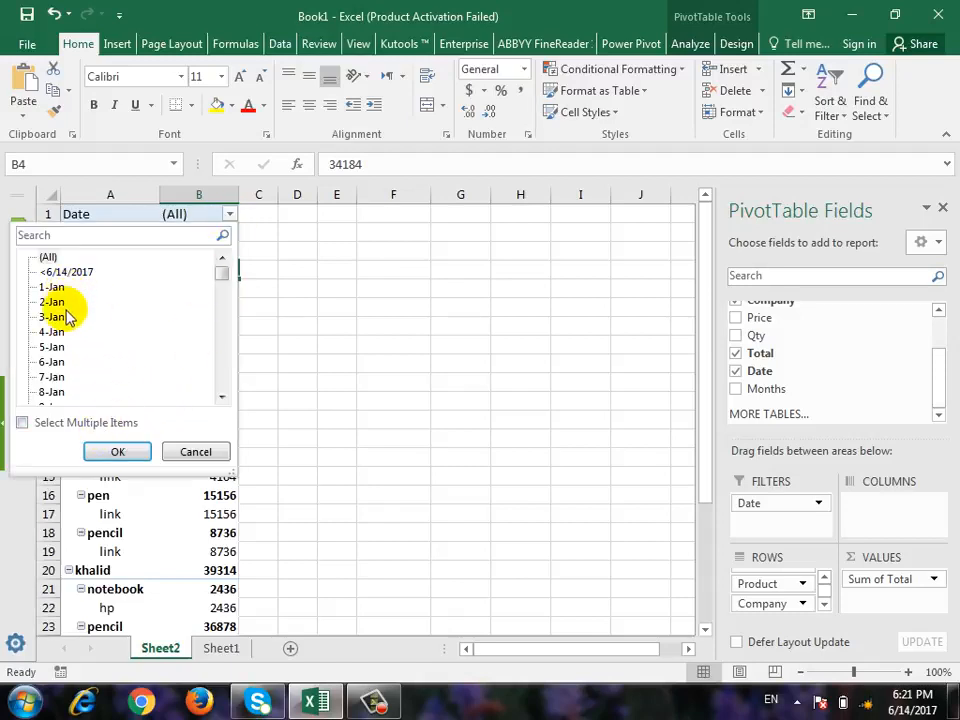
pyautogui.click(55, 423)
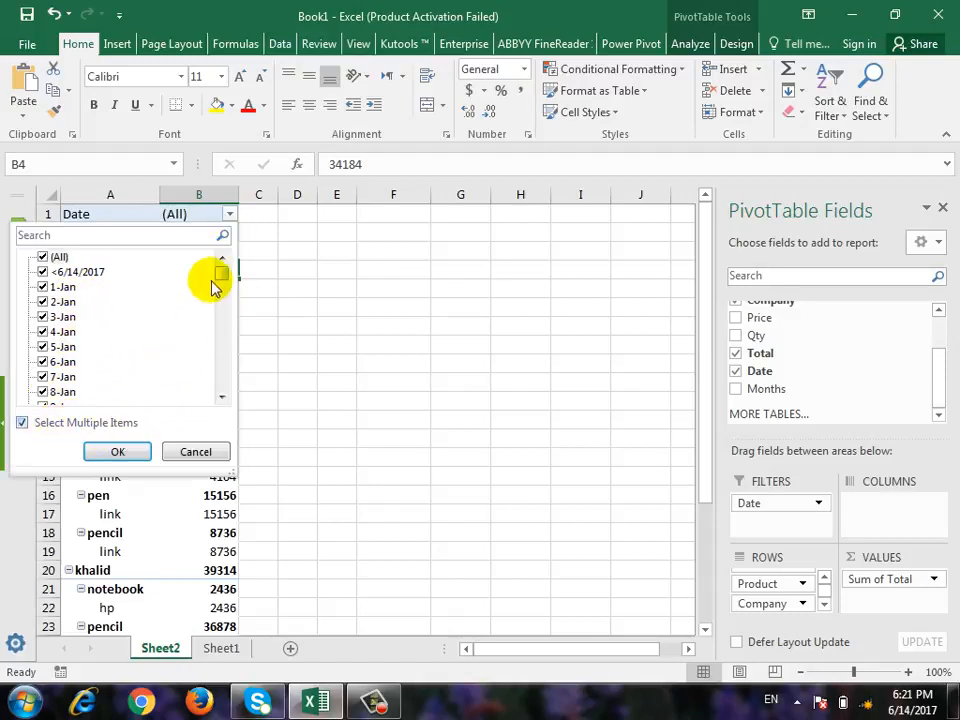
pyautogui.moveTo(223, 272)
pyautogui.mouseDown()
pyautogui.moveTo(212, 410)
pyautogui.moveTo(214, 268)
pyautogui.mouseUp()
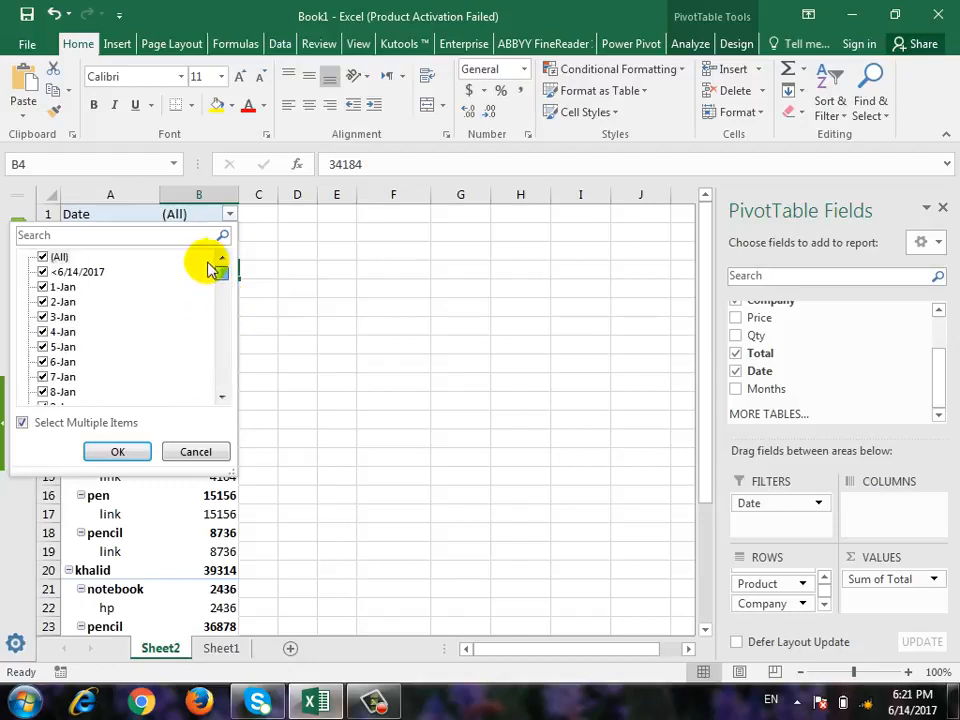
pyautogui.click(42, 257)
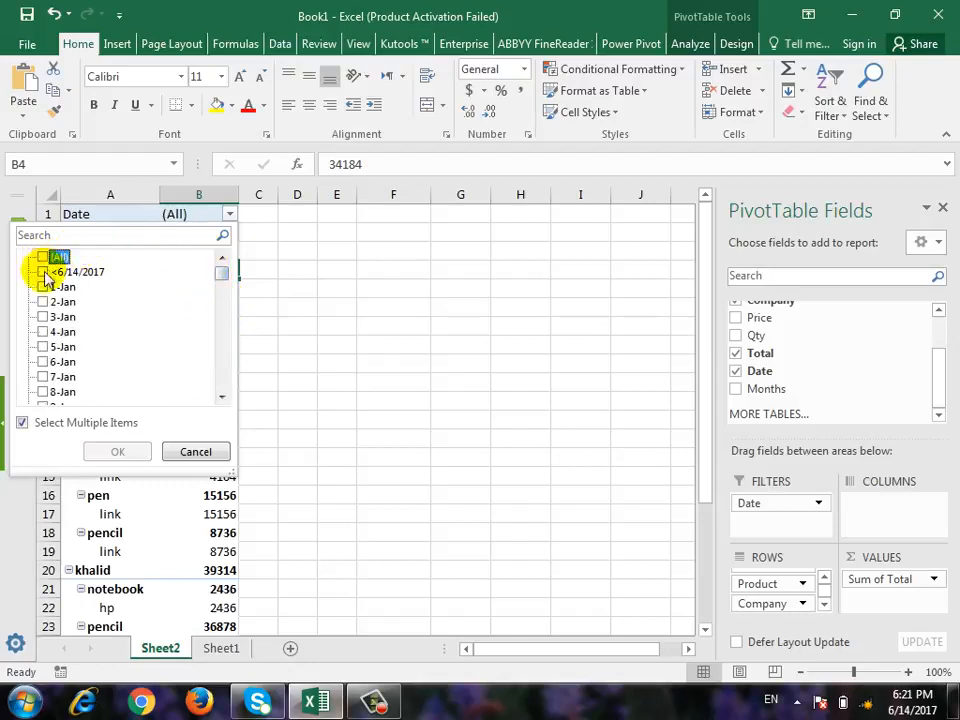
pyautogui.click(46, 364)
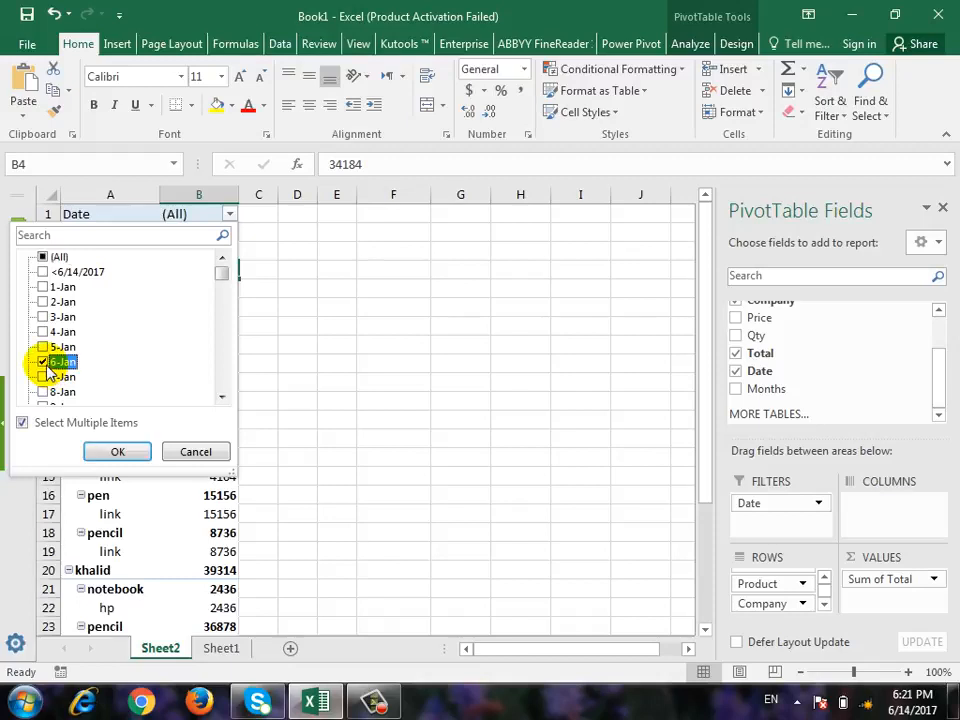
pyautogui.click(113, 452)
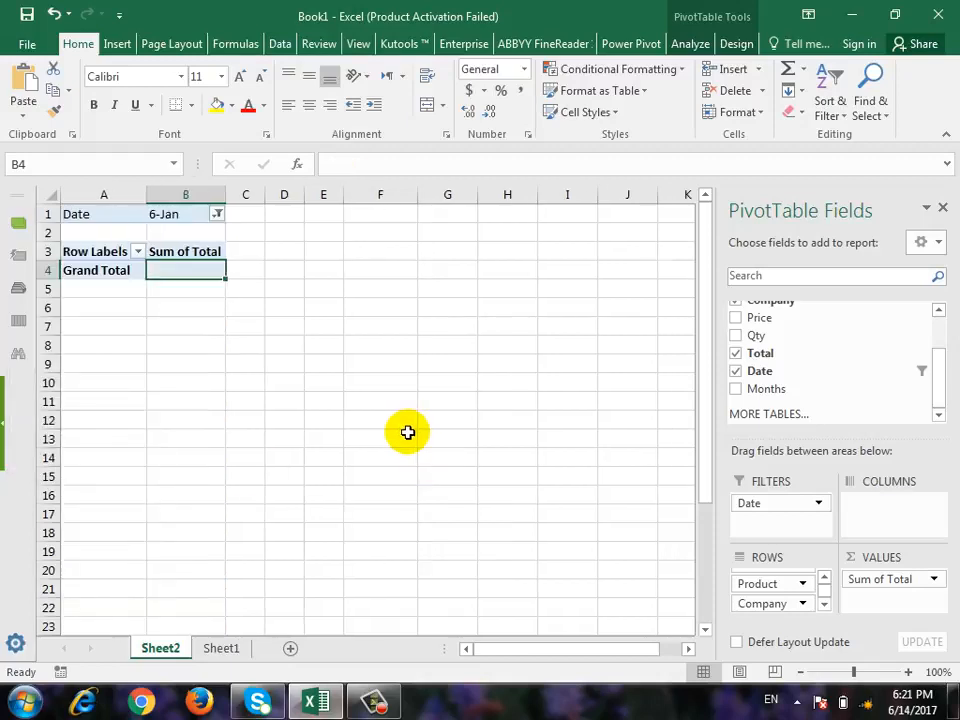
# Step: Extend the Date filter selection with 7-Jan through 11-Jan
pyautogui.click(216, 214)
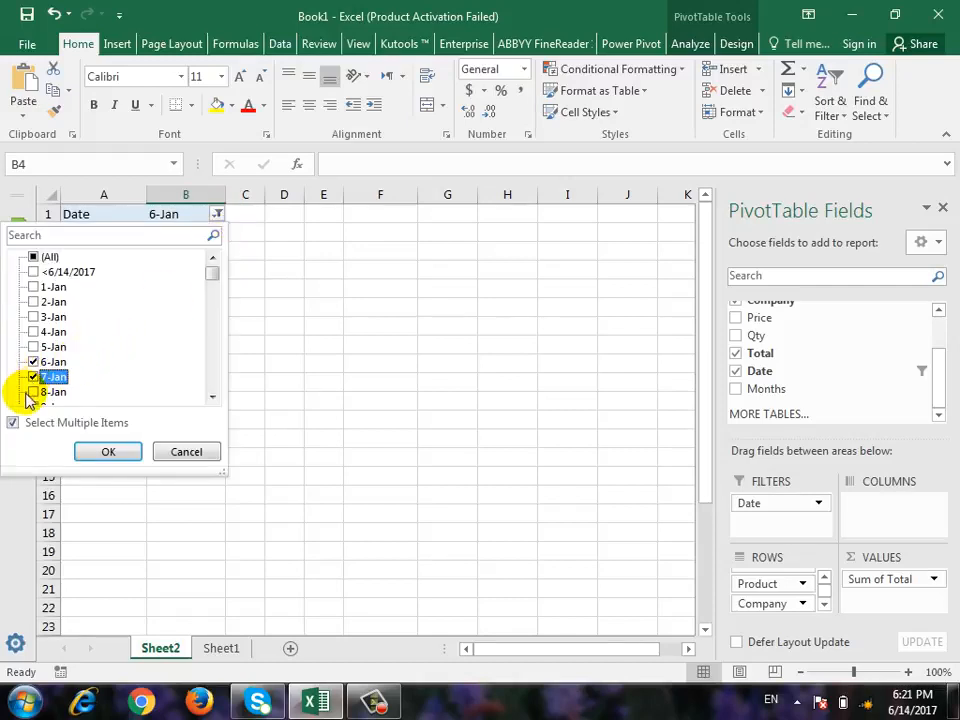
pyautogui.scroll(-1, 35, 380)
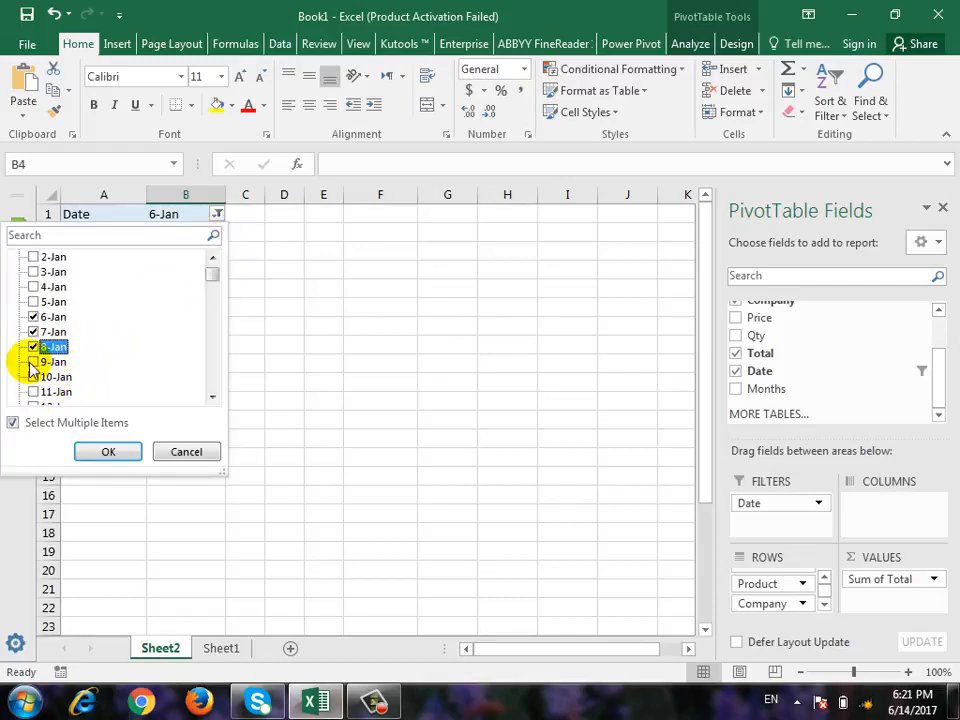
pyautogui.click(33, 377)
pyautogui.click(33, 393)
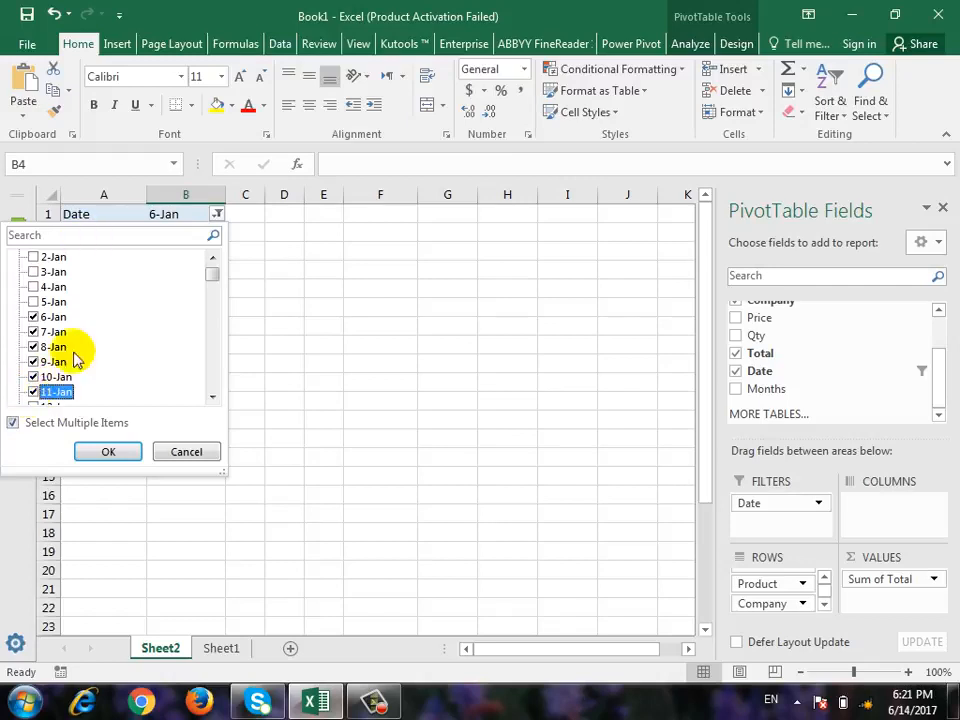
pyautogui.click(106, 452)
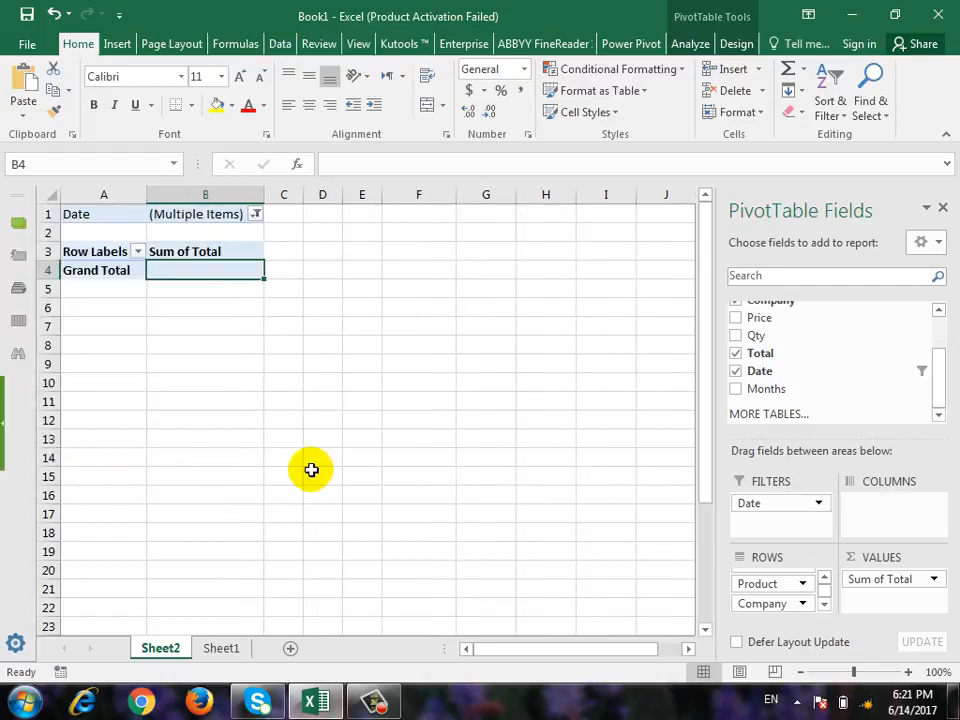
# Step: Reselect all dates in the Date filter and exclude a few, including 1-Jan, 2-Jan, 3-Jan, 27-Dec and 31-Dec
pyautogui.click(256, 214)
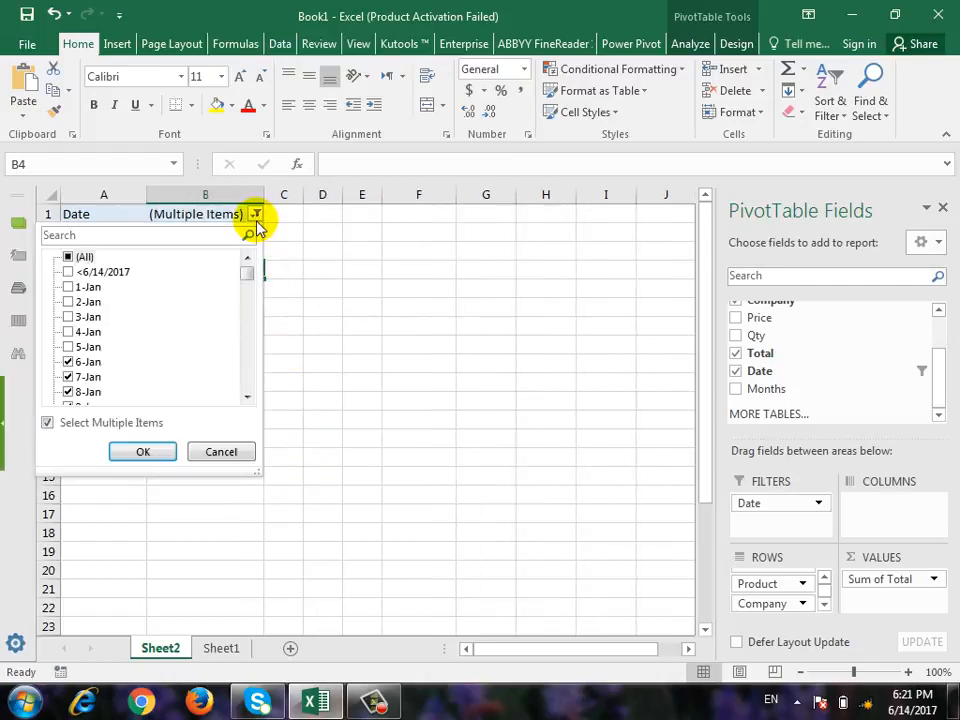
pyautogui.click(68, 287)
pyautogui.click(68, 302)
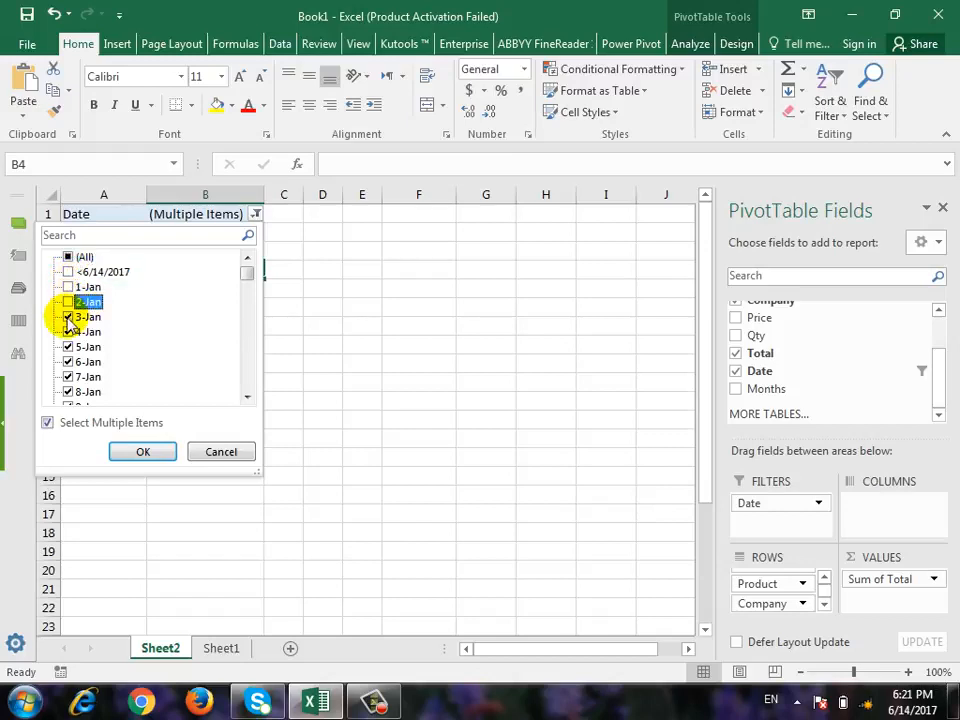
pyautogui.click(68, 317)
pyautogui.scroll(-3, 88, 335)
pyautogui.scroll(-20, 70, 355)
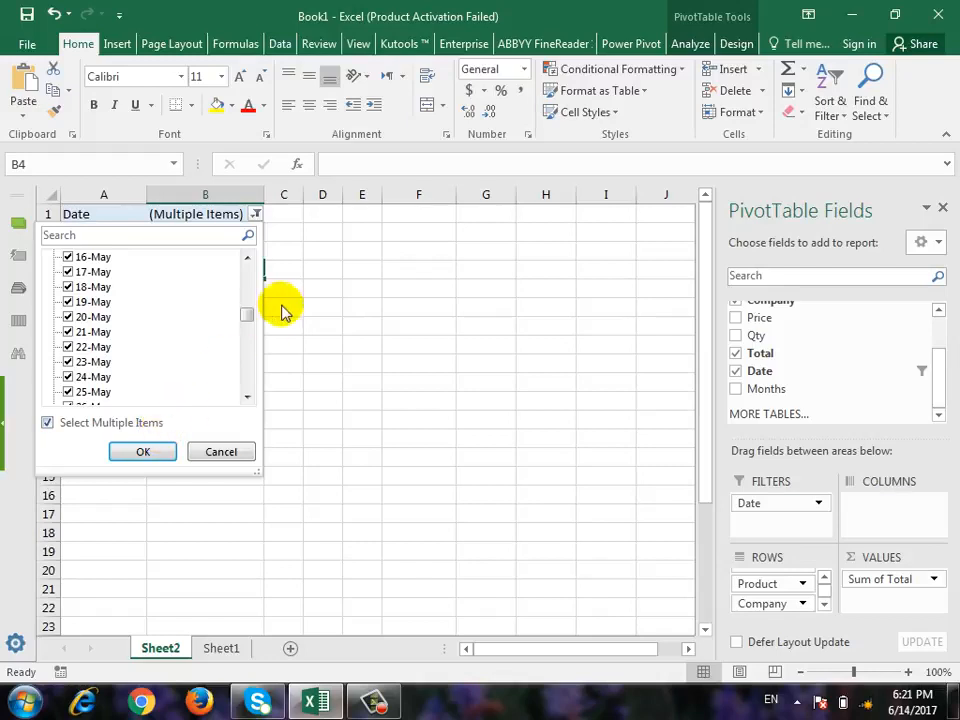
pyautogui.moveTo(248, 315); pyautogui.dragTo(249, 386)
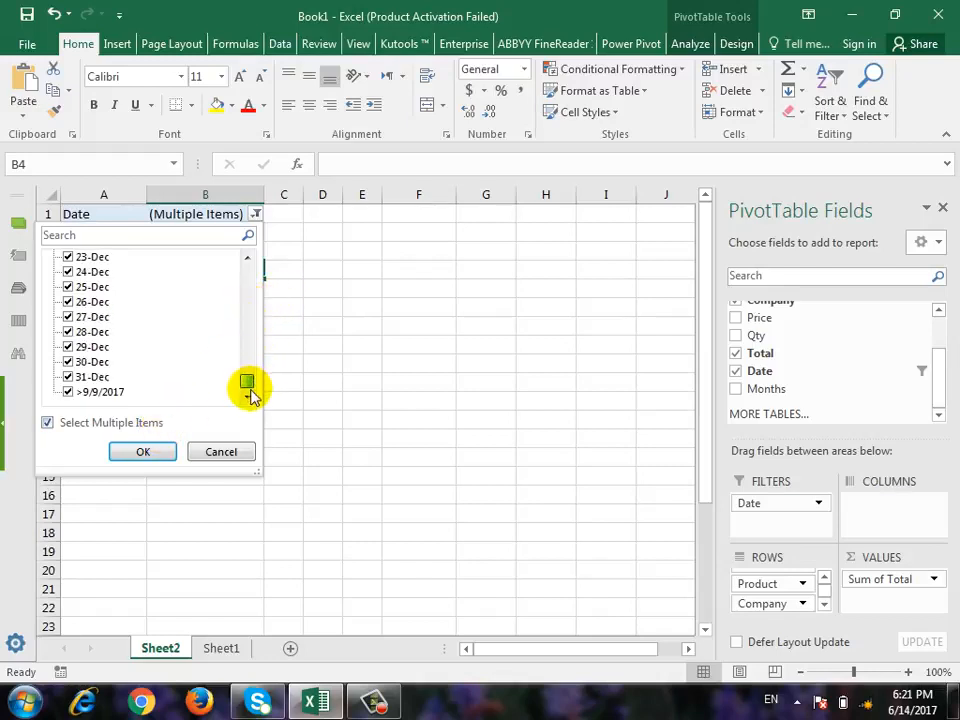
pyautogui.click(68, 316)
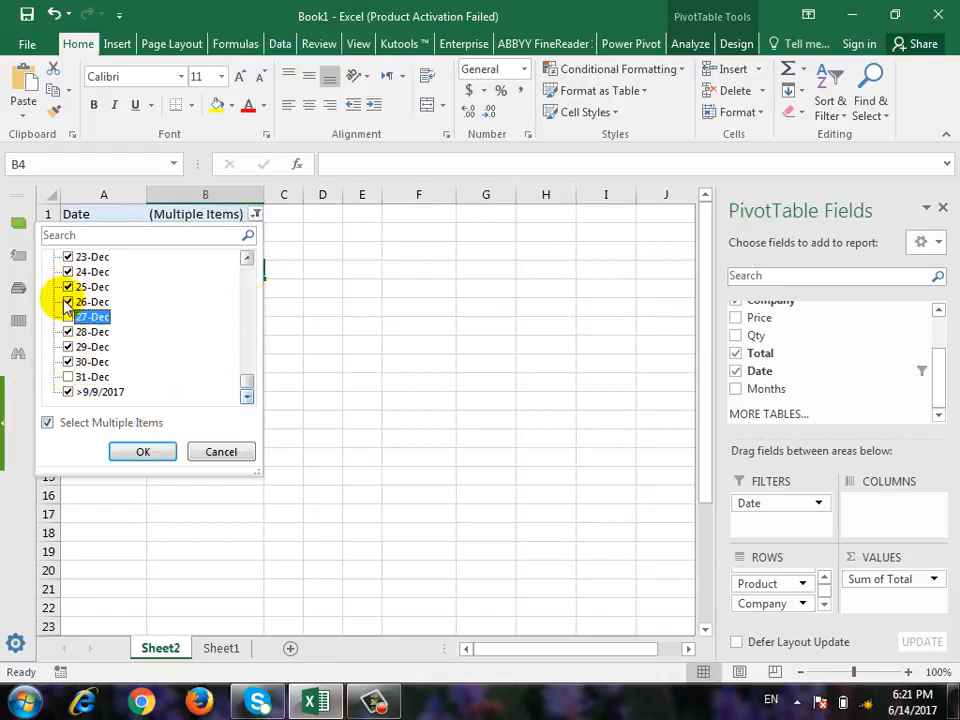
pyautogui.click(150, 448)
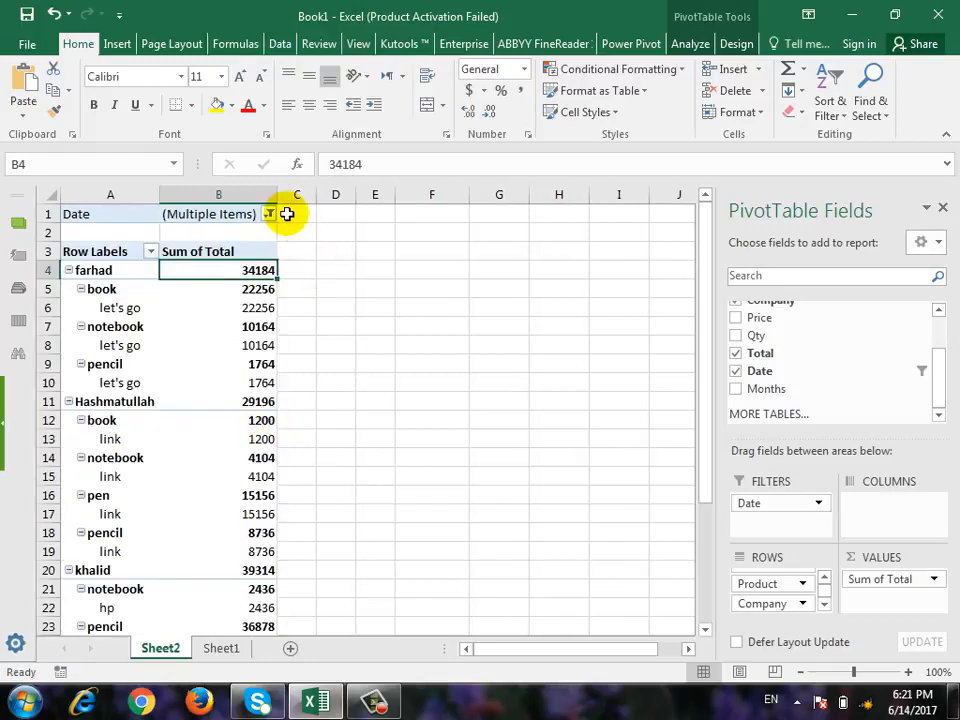
# Step: Clear all dates in the Date filter and filter the PivotTable to June dates including 14-Jun and 15-Jun
pyautogui.click(269, 214)
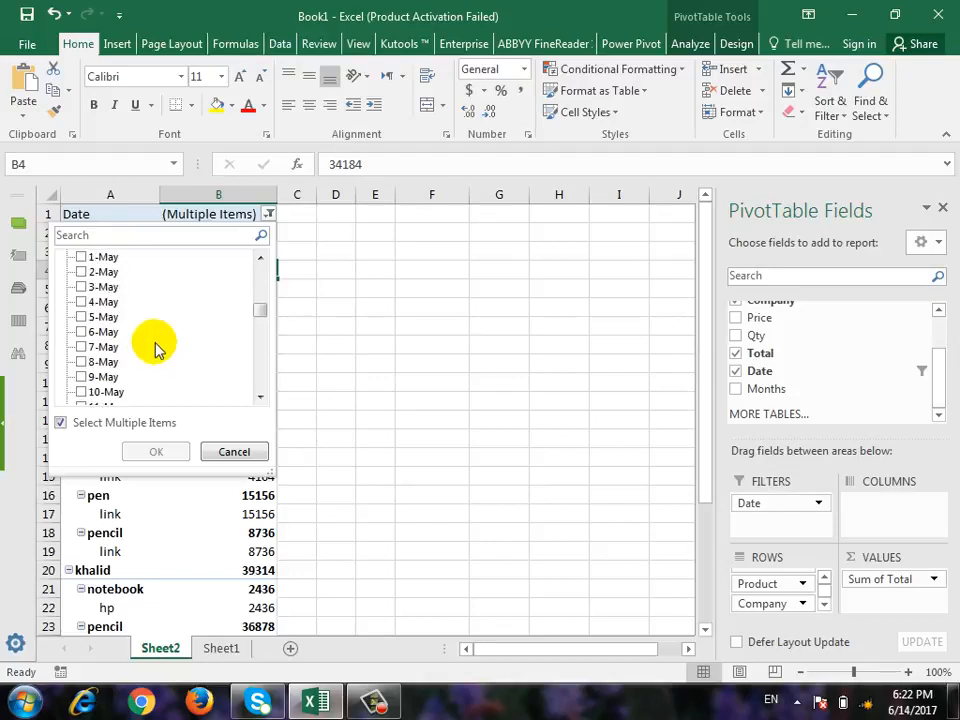
pyautogui.scroll(-13, 155, 345)
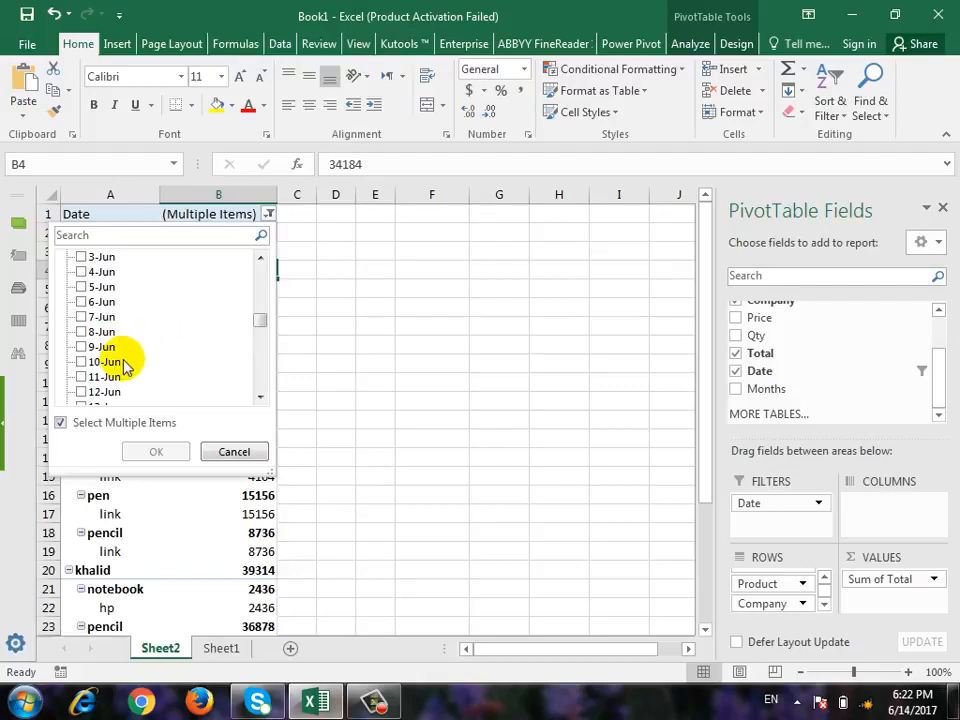
pyautogui.click(82, 333)
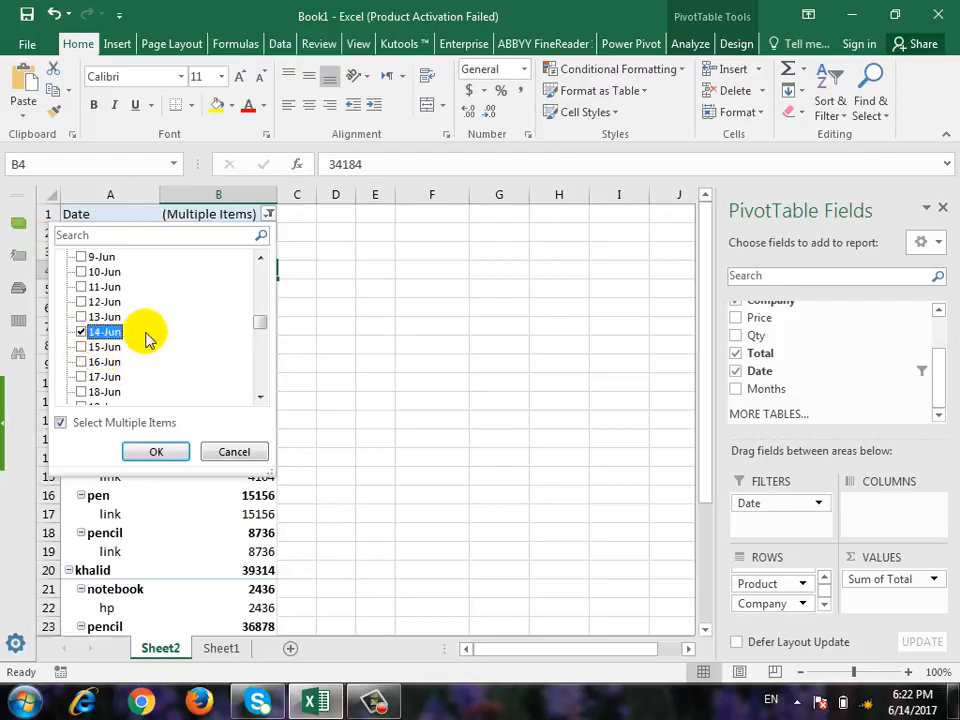
pyautogui.click(82, 347)
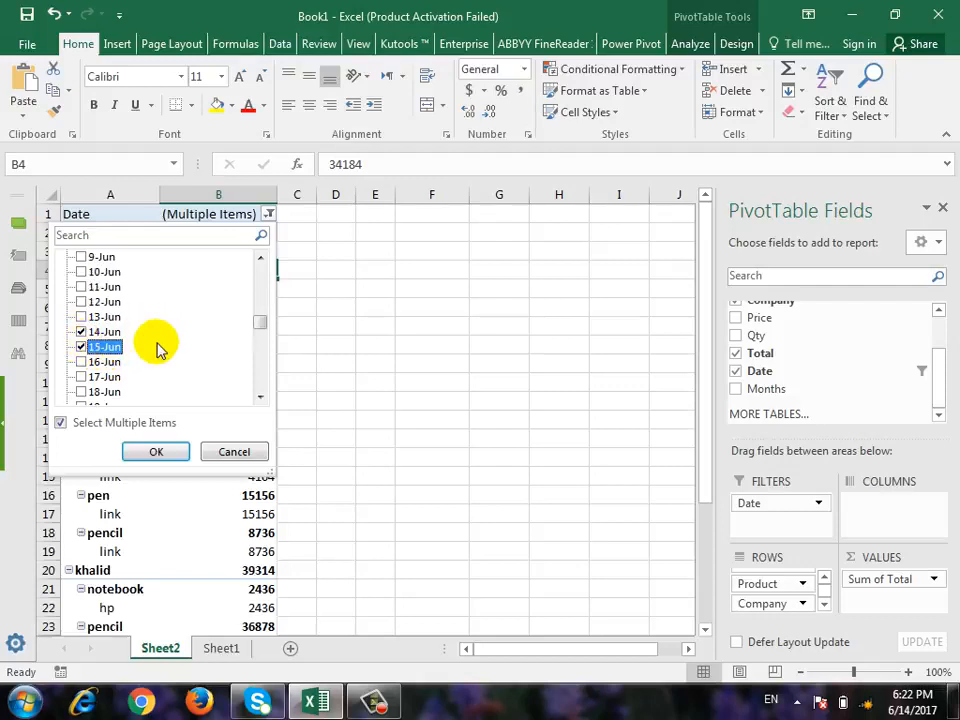
pyautogui.scroll(-1, 163, 348)
pyautogui.scroll(-5, 162, 346)
pyautogui.click(156, 452)
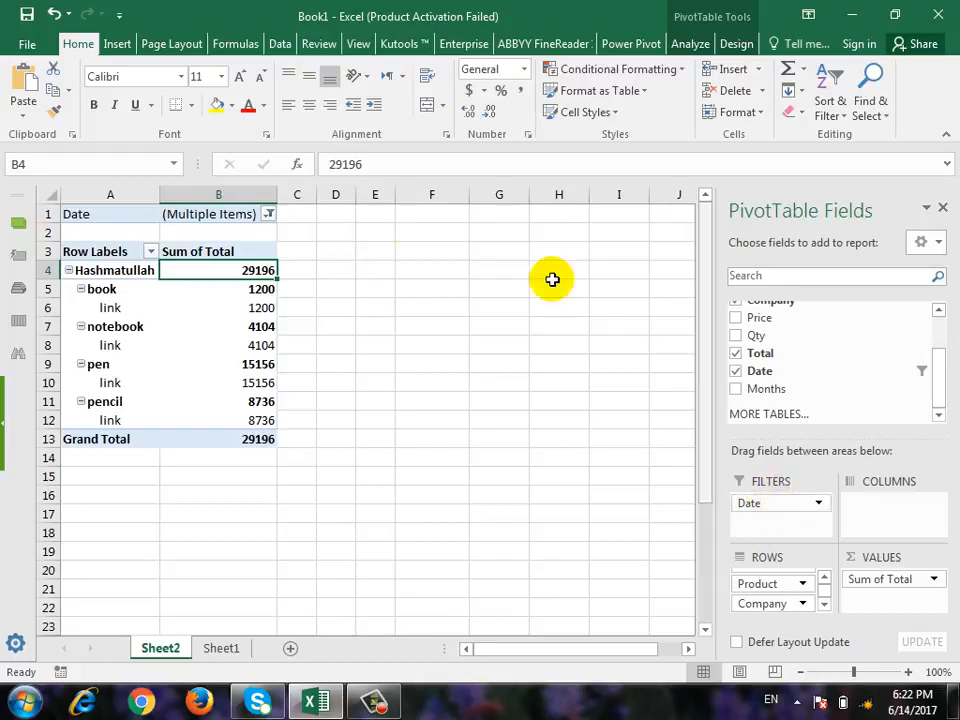
# Step: Reset the Date filter to all dates and remove Product, Customer Name and Company from the PivotTable rows
pyautogui.click(274, 217)
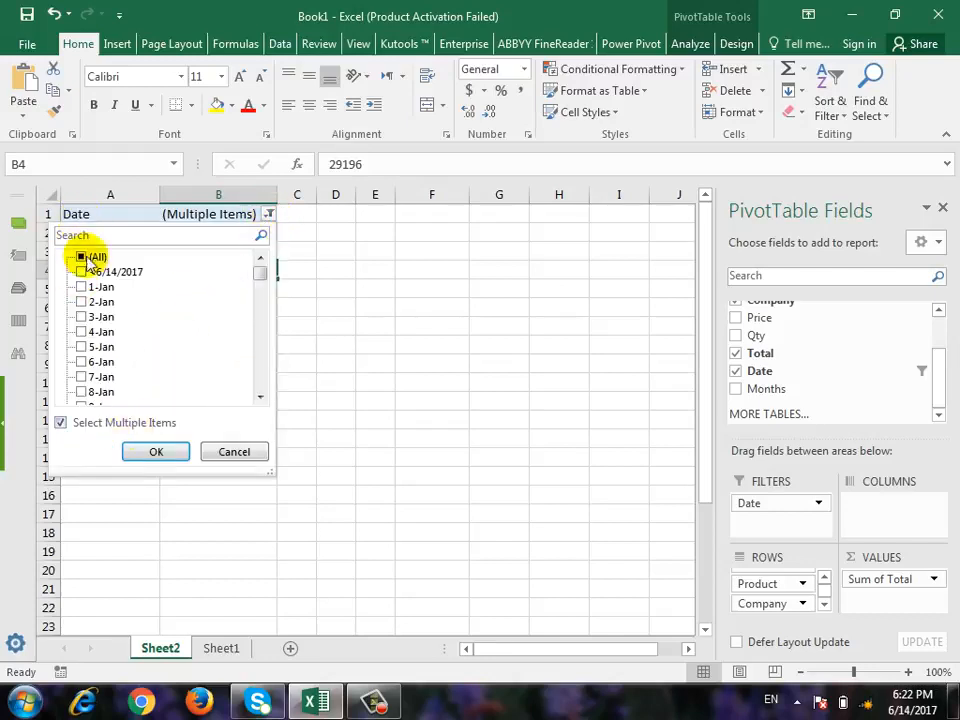
pyautogui.click(156, 452)
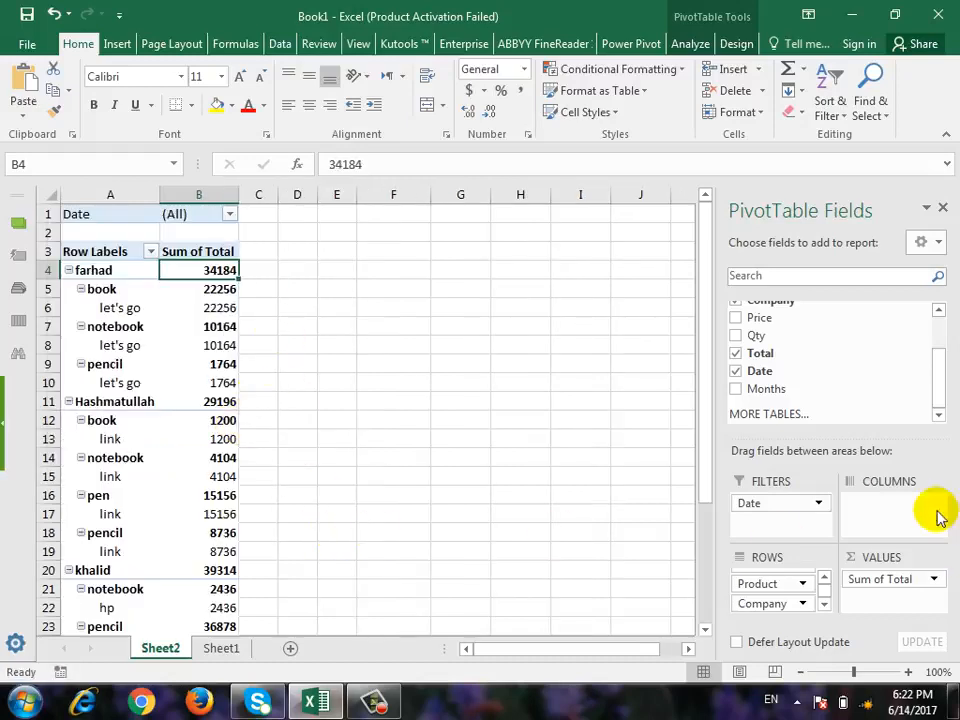
pyautogui.click(801, 585)
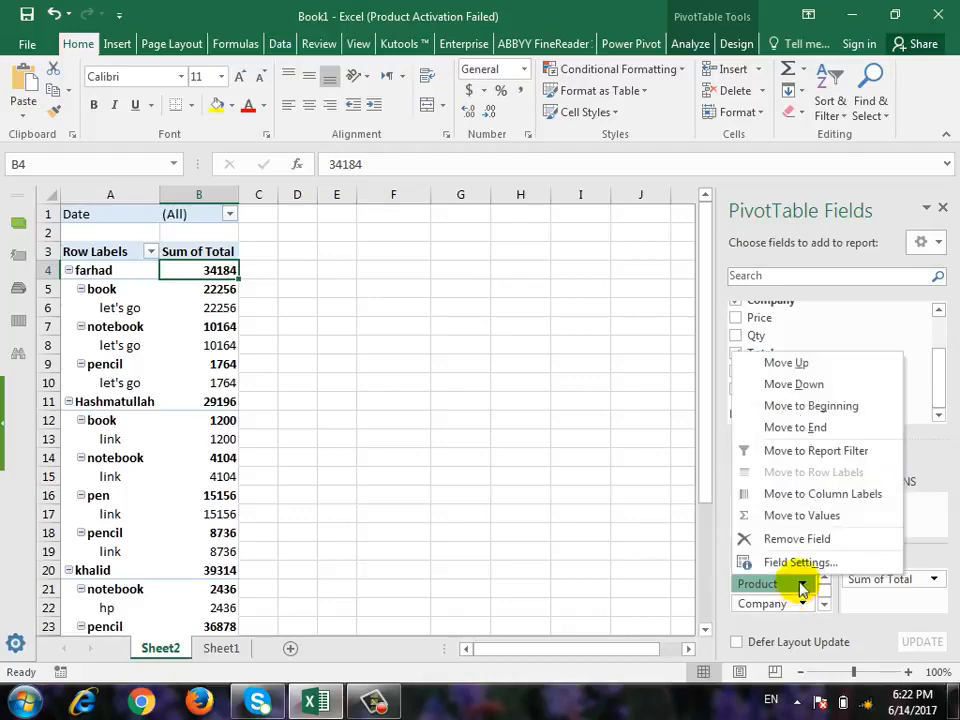
pyautogui.click(806, 538)
pyautogui.click(818, 580)
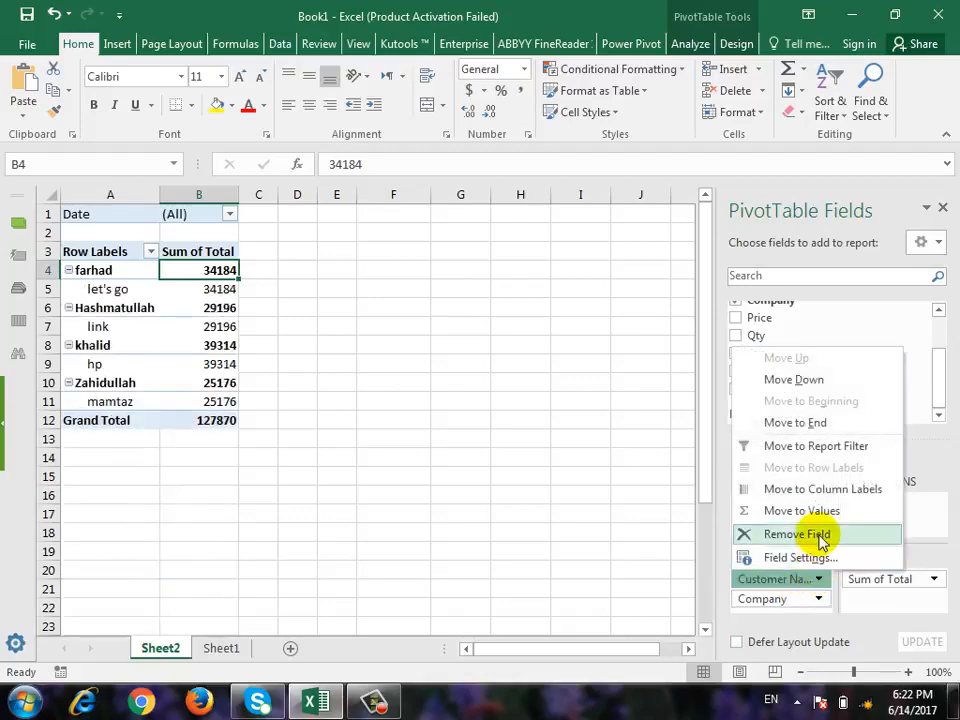
pyautogui.click(822, 538)
pyautogui.click(818, 578)
pyautogui.click(822, 538)
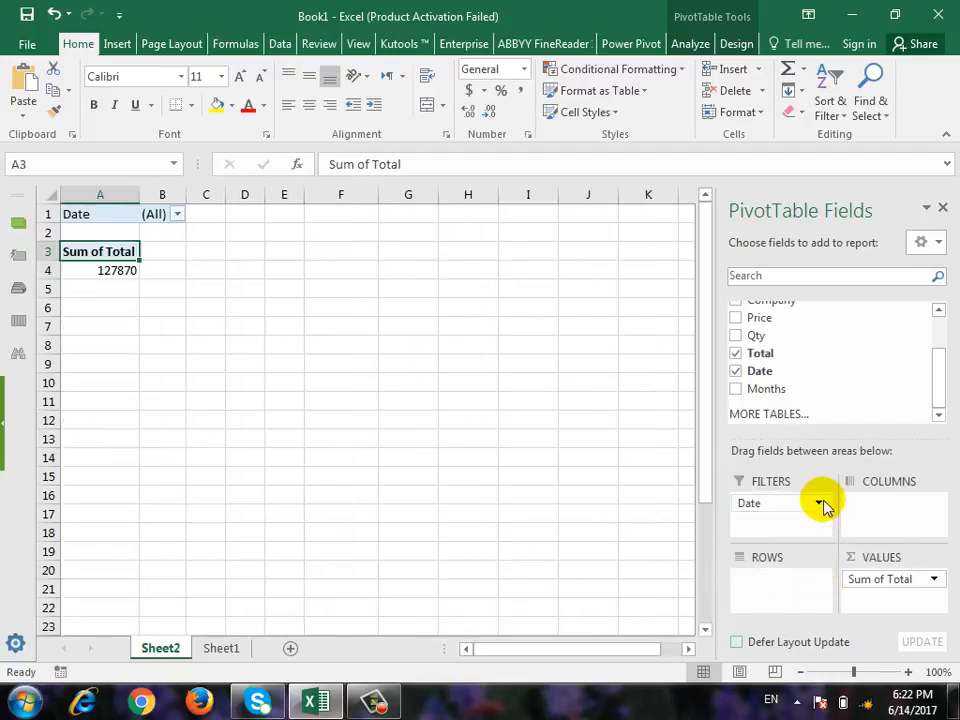
# Step: Remove the Date report filter and the Sum of Total value field to empty the PivotTable
pyautogui.click(821, 504)
pyautogui.click(816, 456)
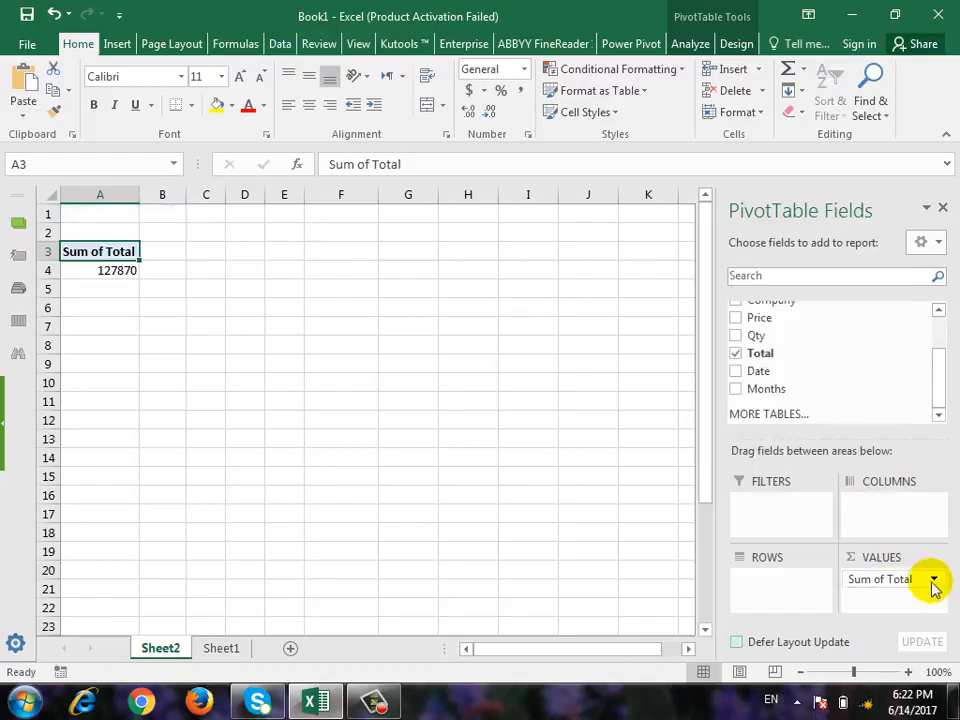
pyautogui.click(932, 580)
pyautogui.click(921, 537)
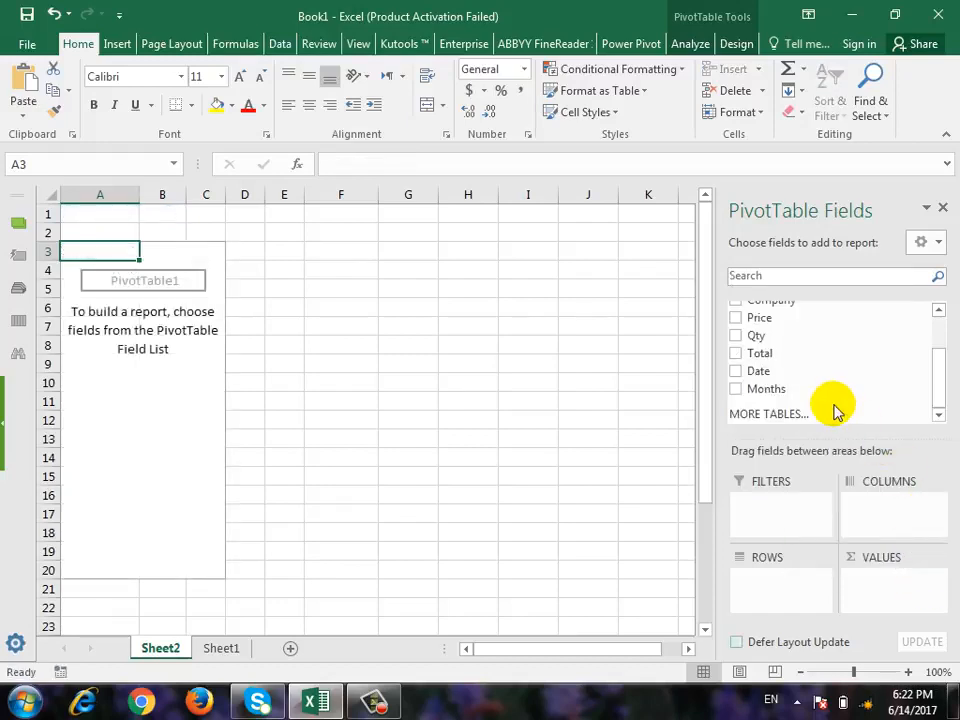
# Step: Lay out the empty PivotTable with Customer Name as columns and Total summed as values
pyautogui.moveTo(941, 395); pyautogui.dragTo(948, 345)
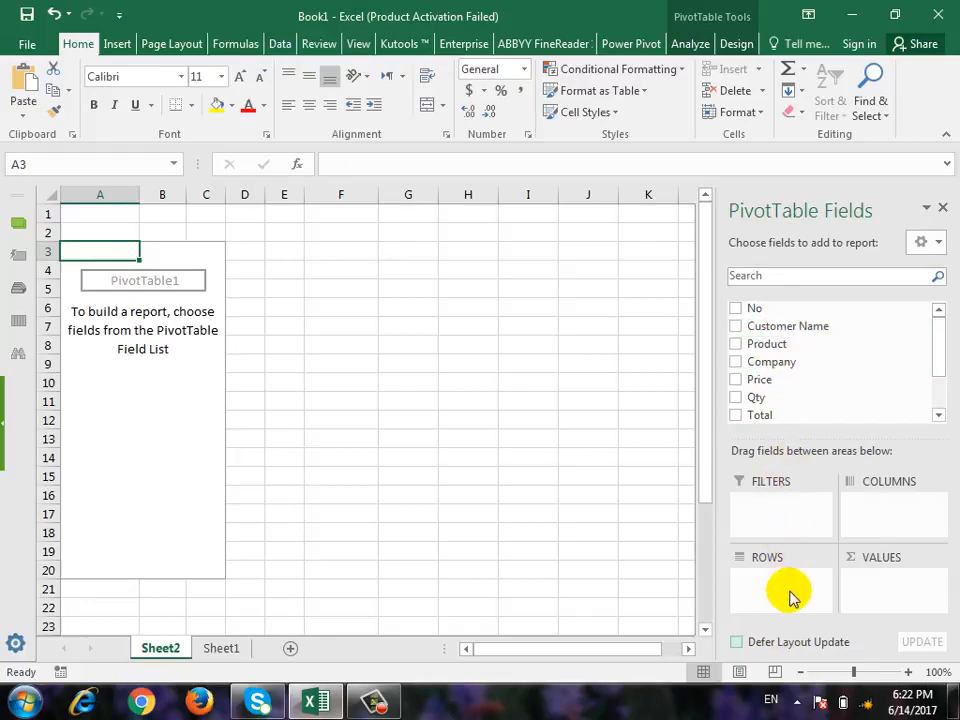
pyautogui.moveTo(812, 337); pyautogui.dragTo(905, 503)
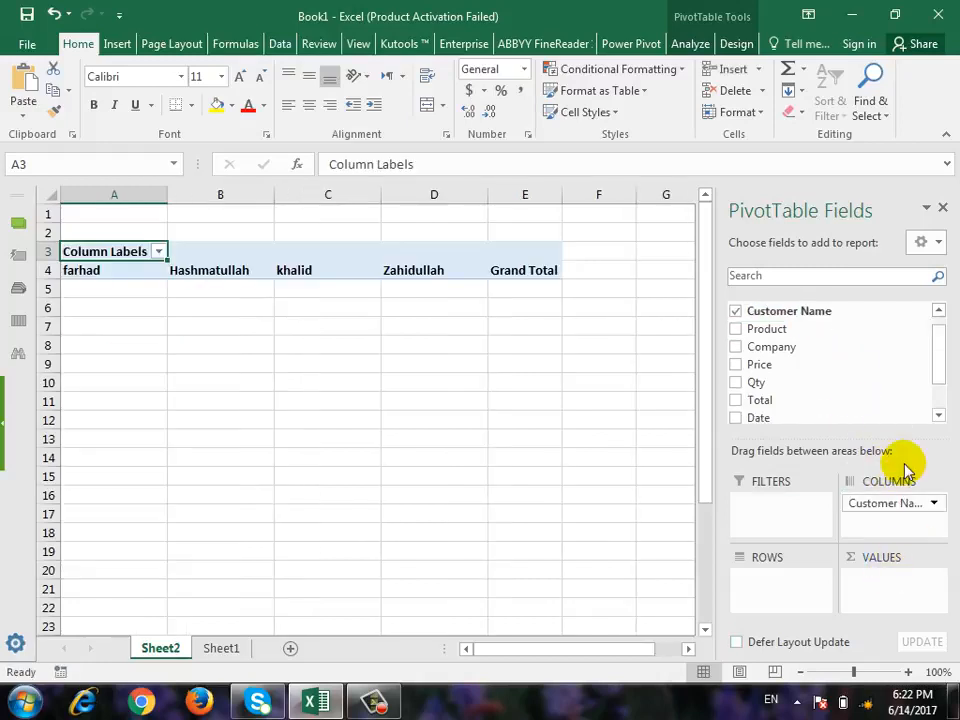
pyautogui.scroll(-1, 866, 400)
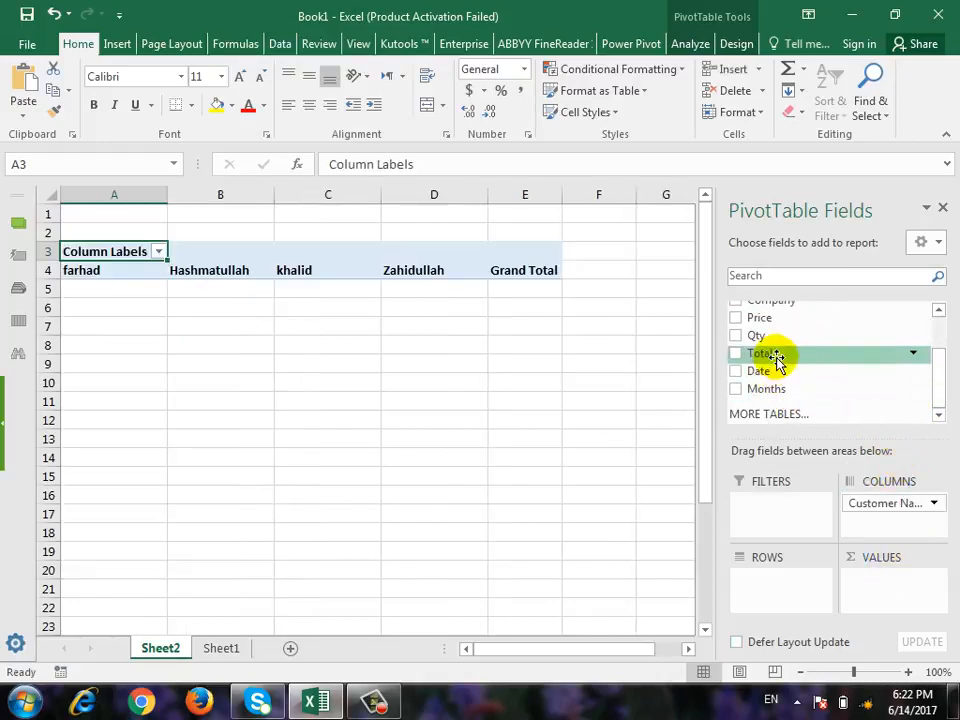
pyautogui.moveTo(781, 358); pyautogui.dragTo(875, 598)
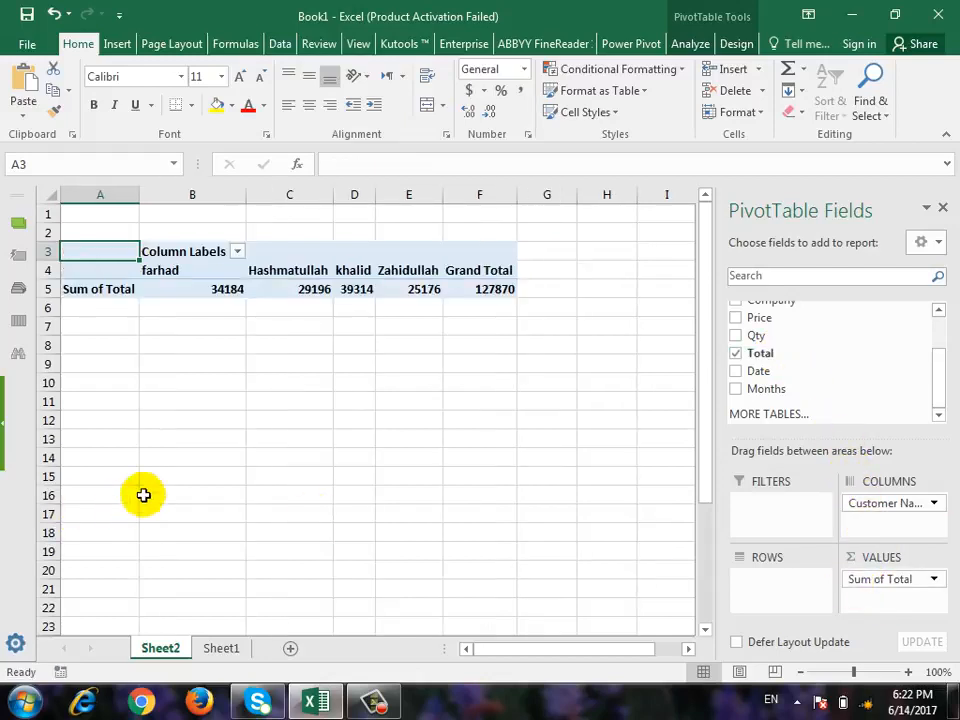
# Step: Inspect the individual customer totals in the Sum of Total row
pyautogui.click(193, 291)
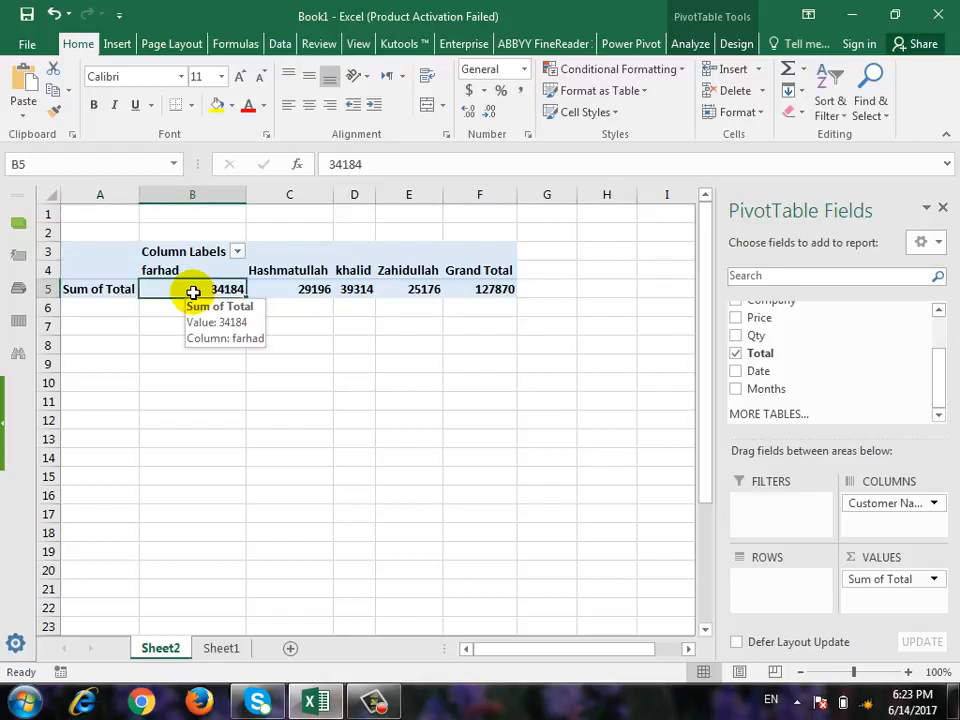
pyautogui.click(312, 290)
pyautogui.click(355, 291)
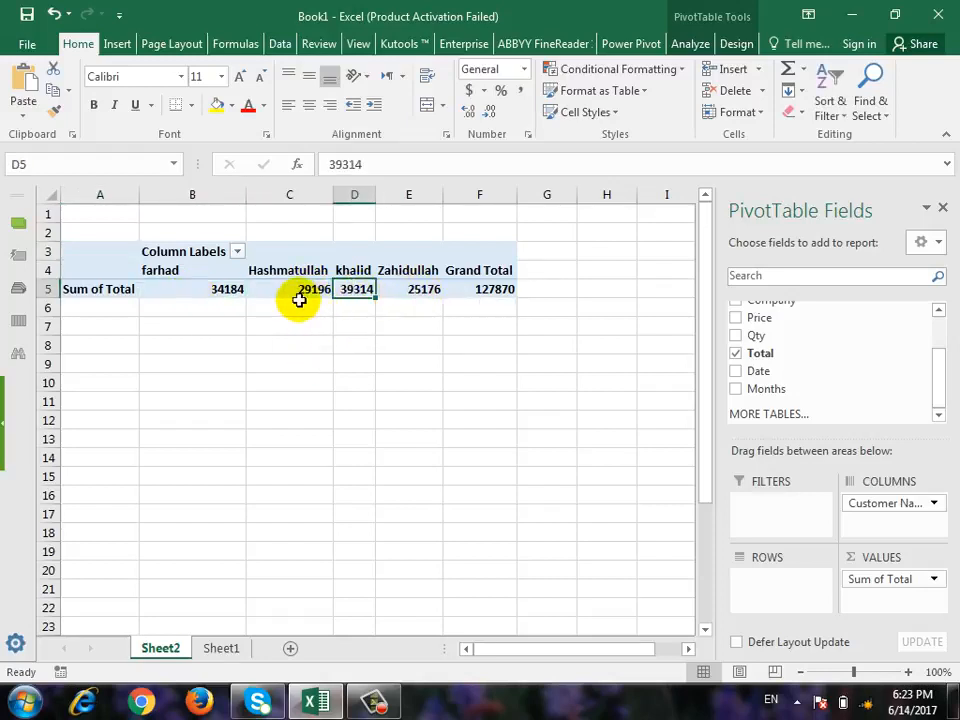
pyautogui.click(225, 289)
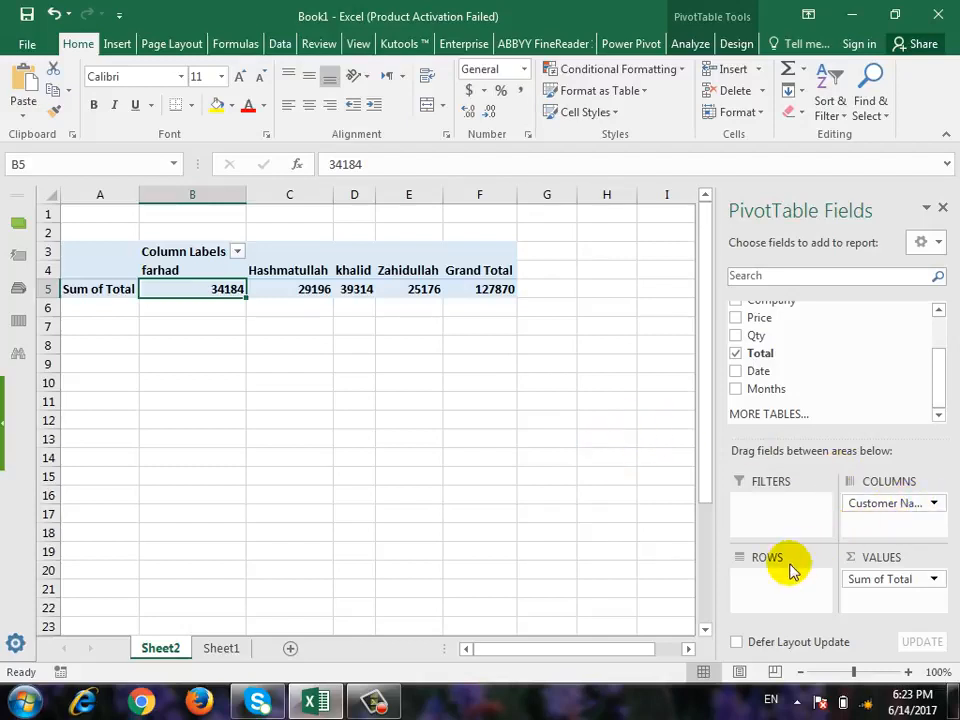
# Step: Remove Customer Name from the PivotTable columns and add it as the row field instead
pyautogui.click(933, 505)
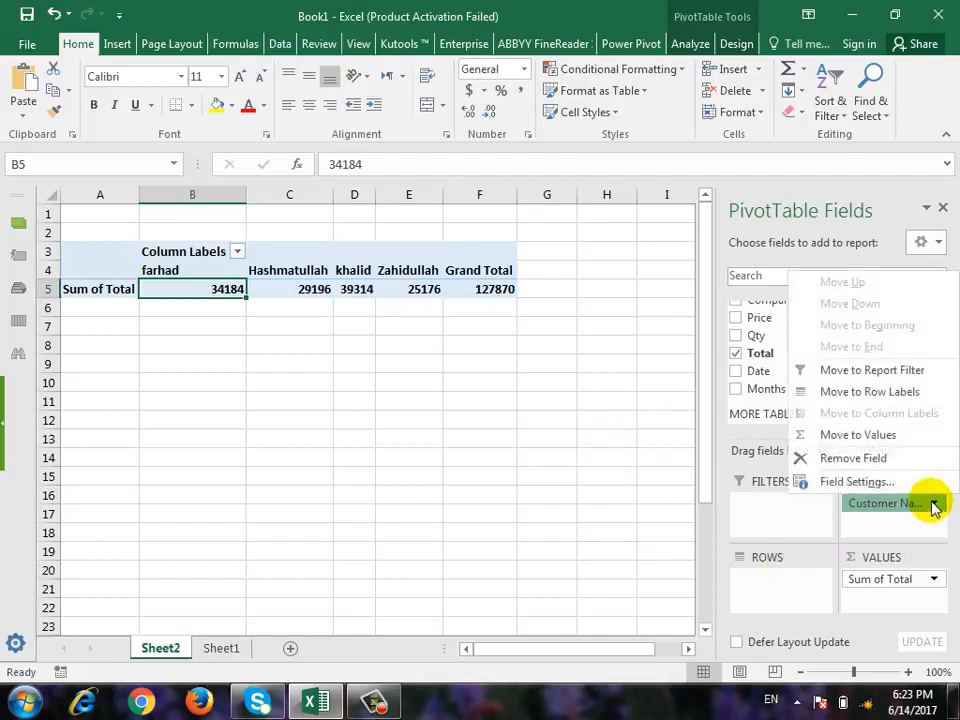
pyautogui.click(825, 457)
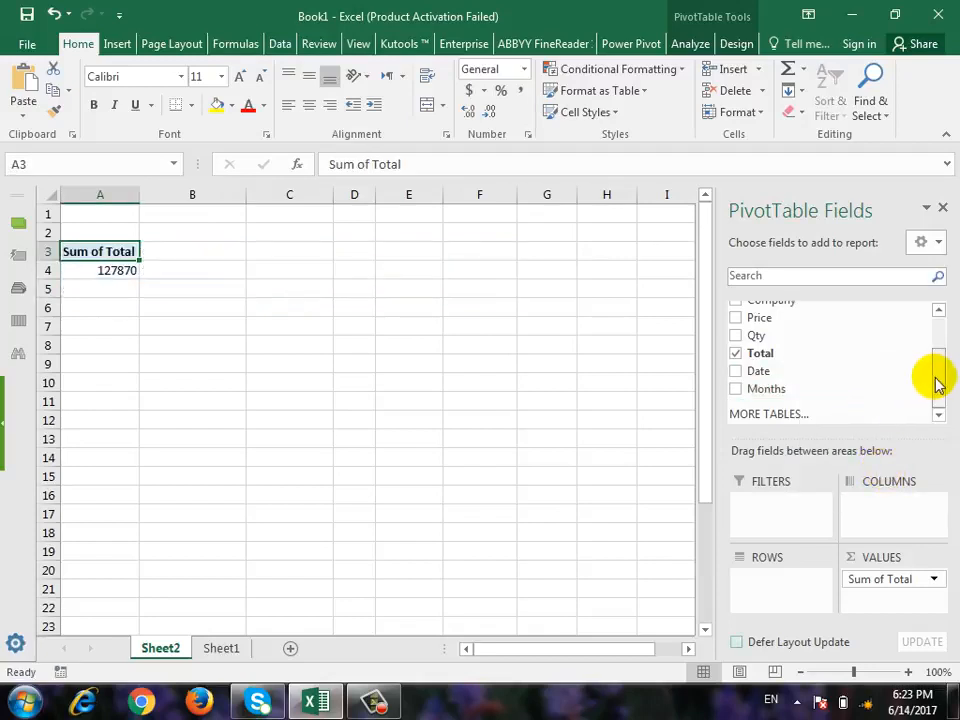
pyautogui.scroll(1, 849, 351)
pyautogui.scroll(1, 947, 332)
pyautogui.moveTo(788, 326); pyautogui.dragTo(785, 588)
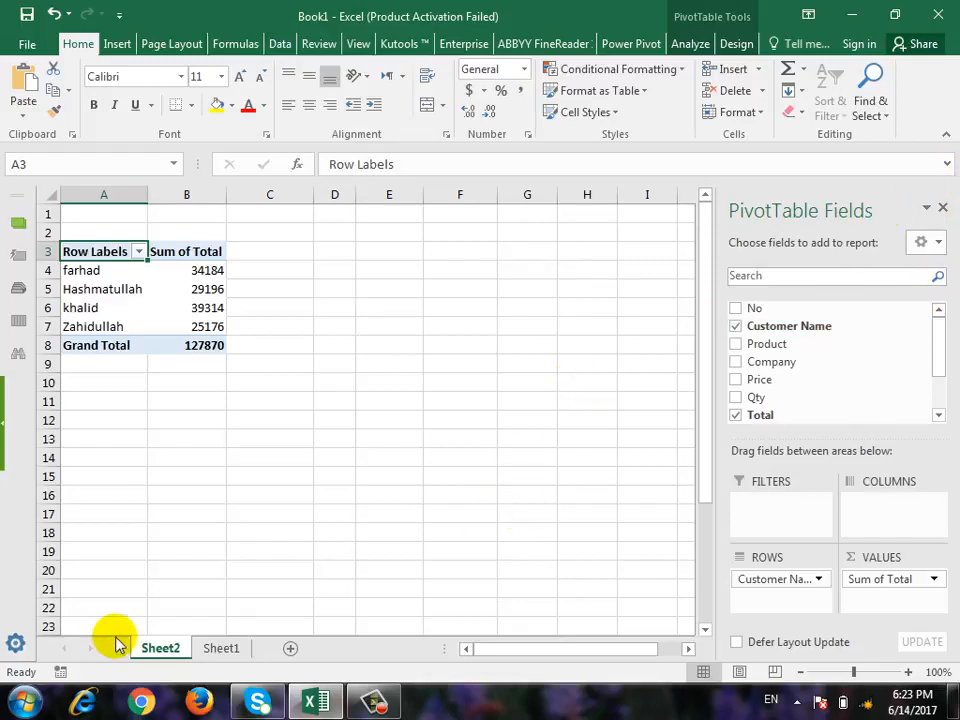
# Step: Delete the PivotTable worksheet Sheet2 and confirm its removal
pyautogui.rightClick(170, 650)
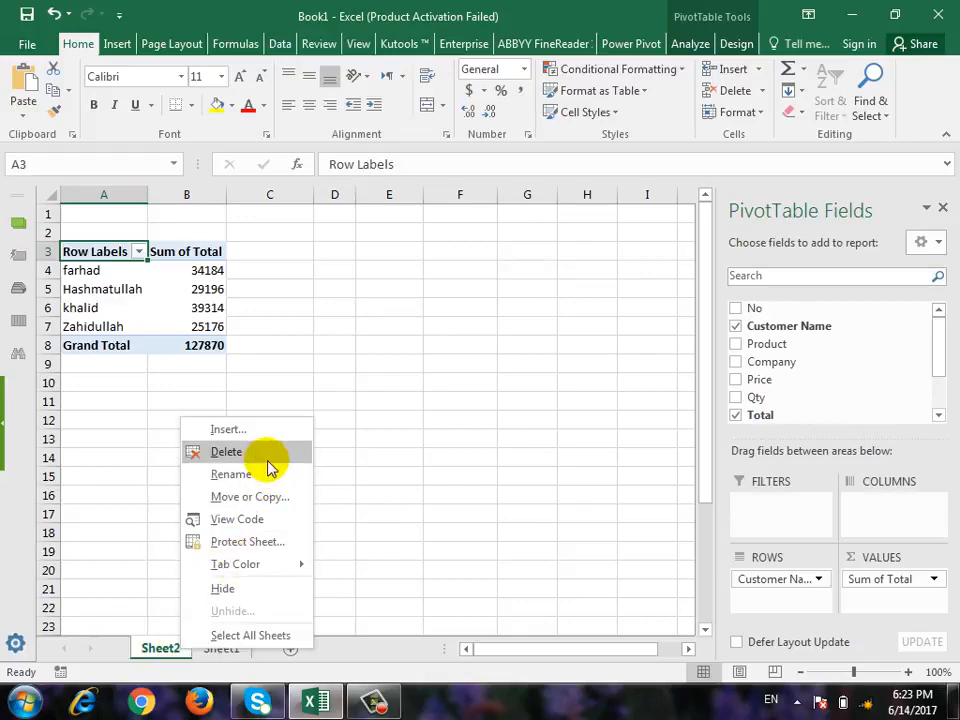
pyautogui.click(262, 455)
pyautogui.click(448, 401)
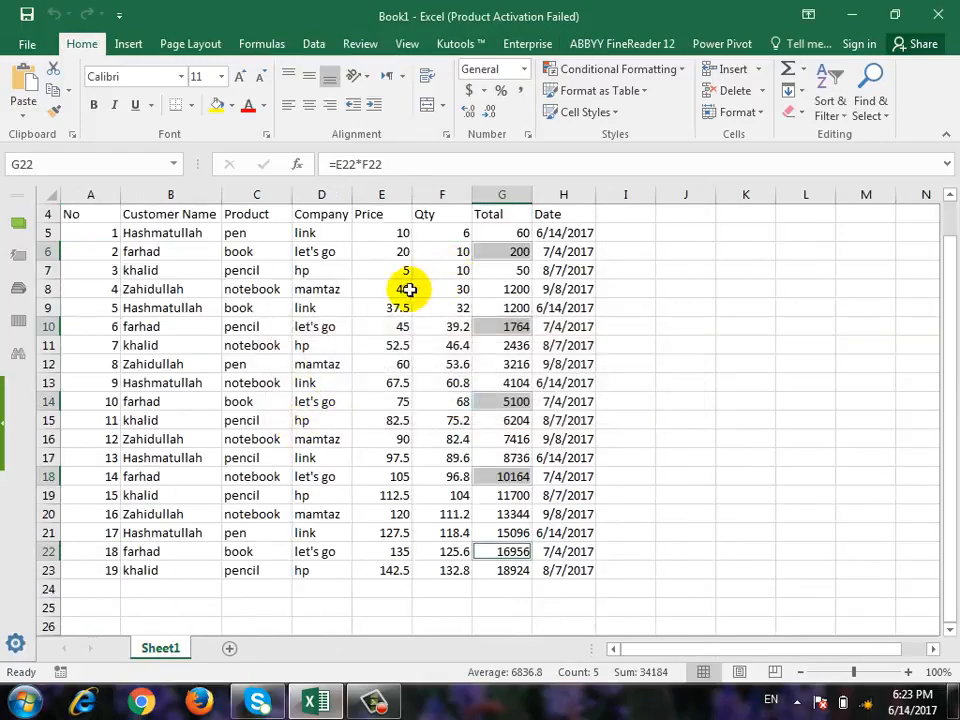
# Step: Select the sales data in A4:H23 with its headers and bring up the Recommended PivotTables for it
pyautogui.scroll(1, 300, 300)
pyautogui.click(160, 326)
pyautogui.moveTo(88, 277); pyautogui.dragTo(583, 570)
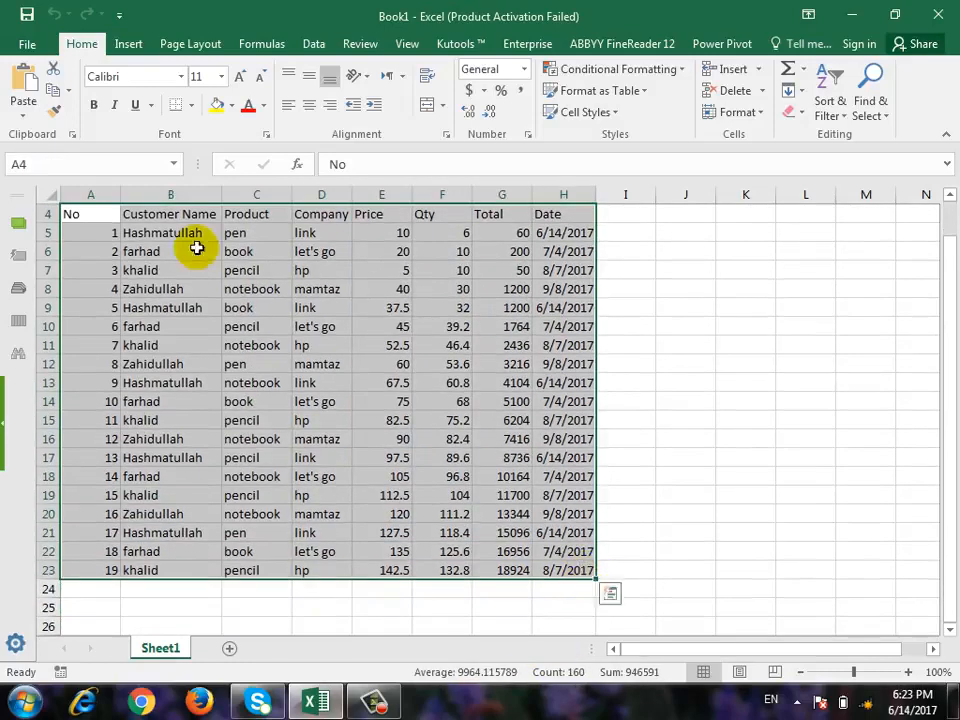
pyautogui.click(130, 43)
pyautogui.click(22, 110)
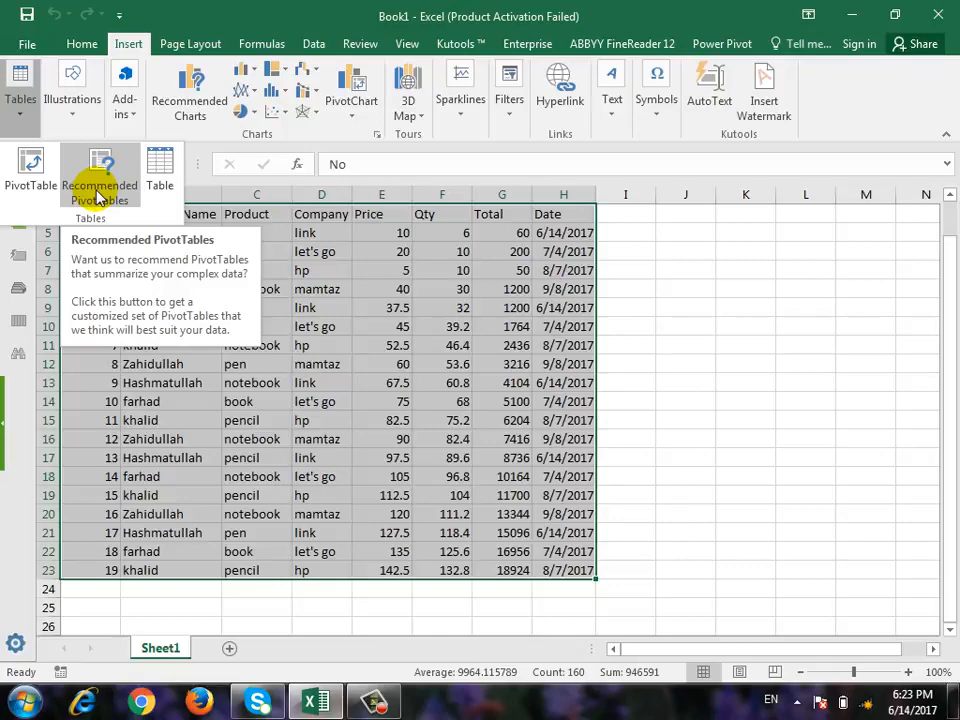
pyautogui.click(99, 193)
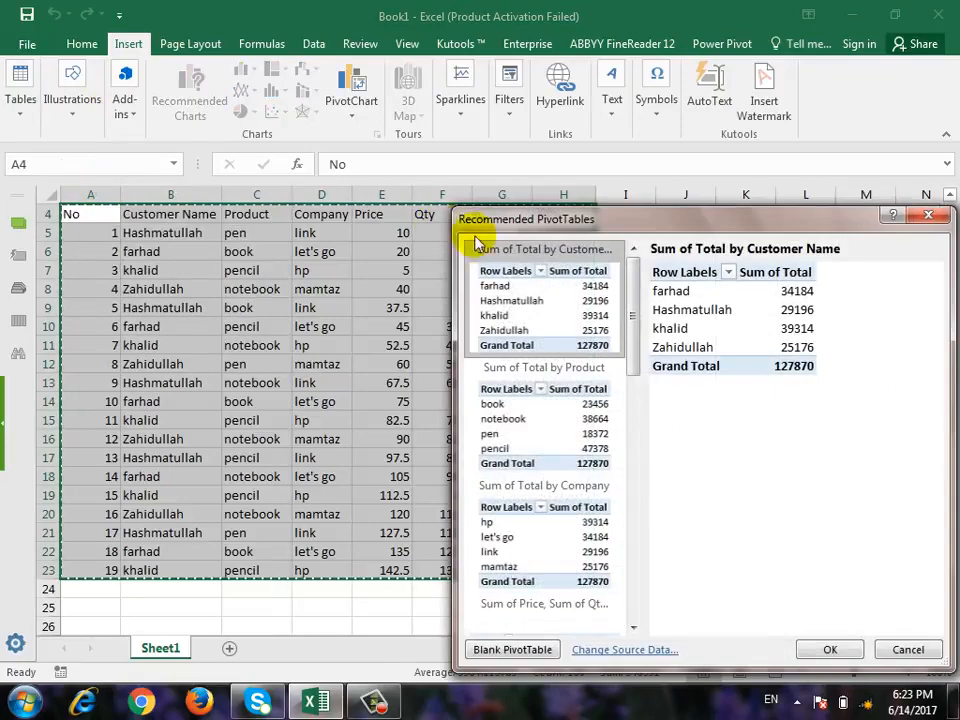
pyautogui.moveTo(630, 226); pyautogui.dragTo(429, 181)
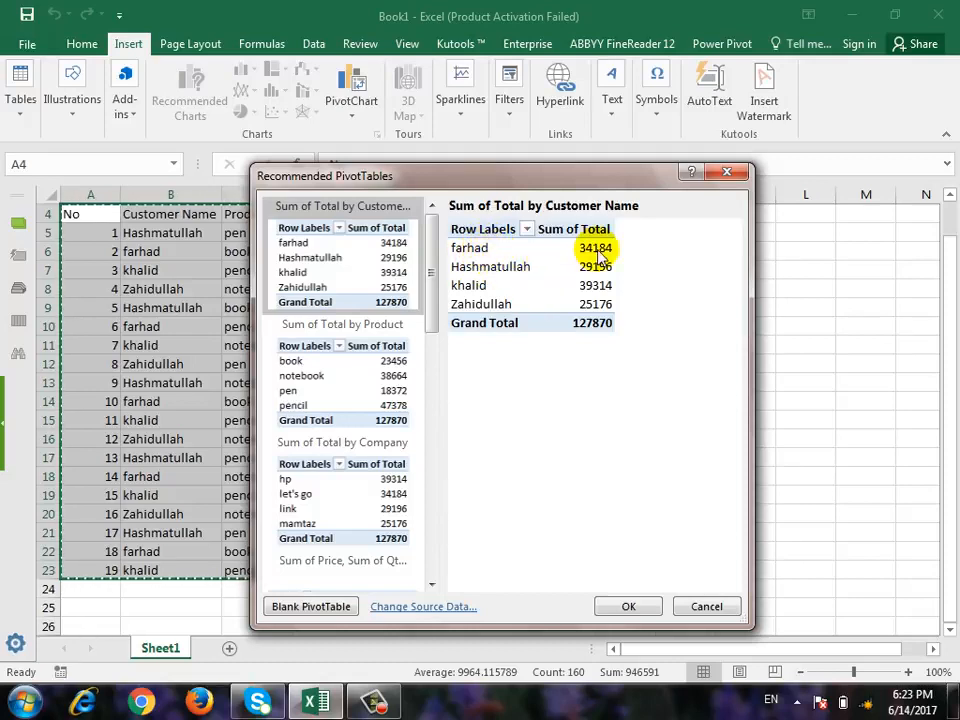
# Step: Preview the recommended Total summaries by Product and Company, and insert the Sum of Price, Sum of Qty and Count of No layout
pyautogui.click(350, 375)
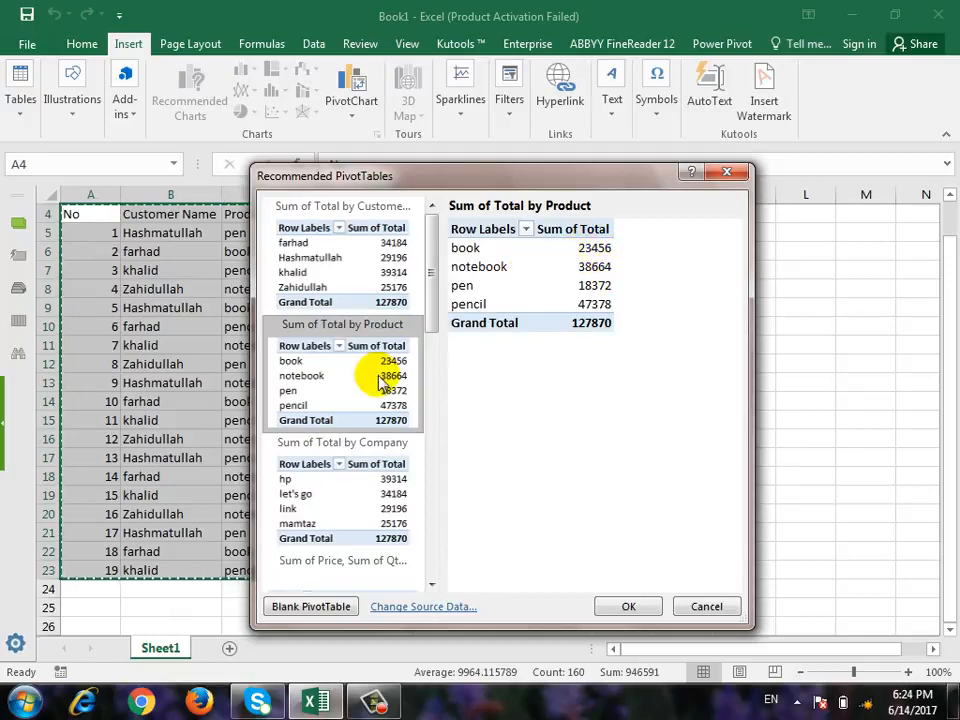
pyautogui.moveTo(429, 294); pyautogui.dragTo(429, 332)
pyautogui.click(330, 388)
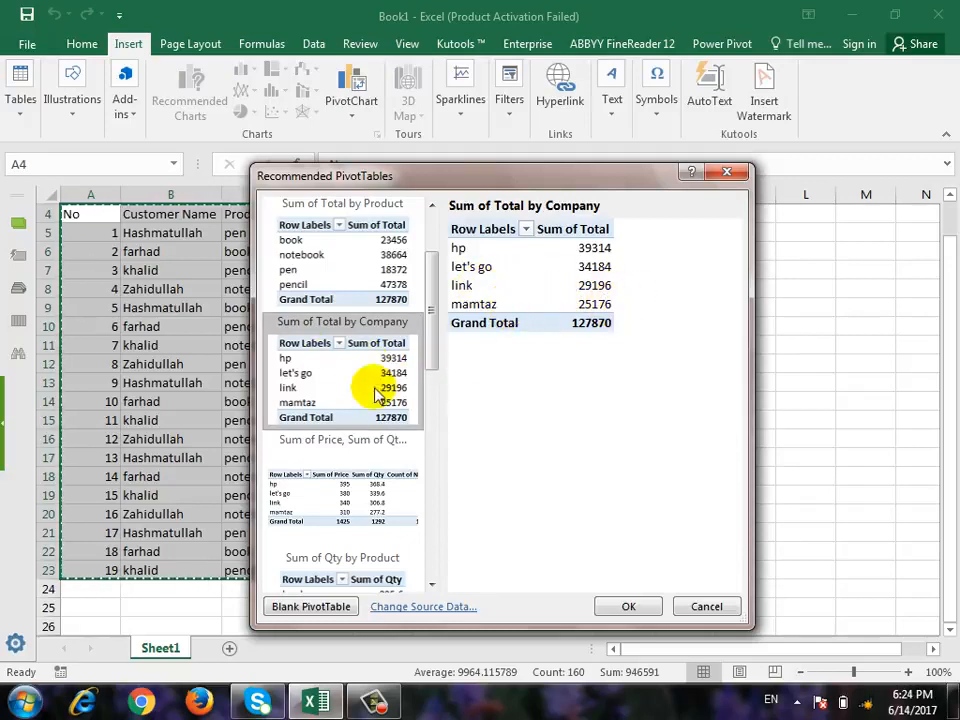
pyautogui.moveTo(439, 326); pyautogui.dragTo(439, 375)
pyautogui.click(343, 355)
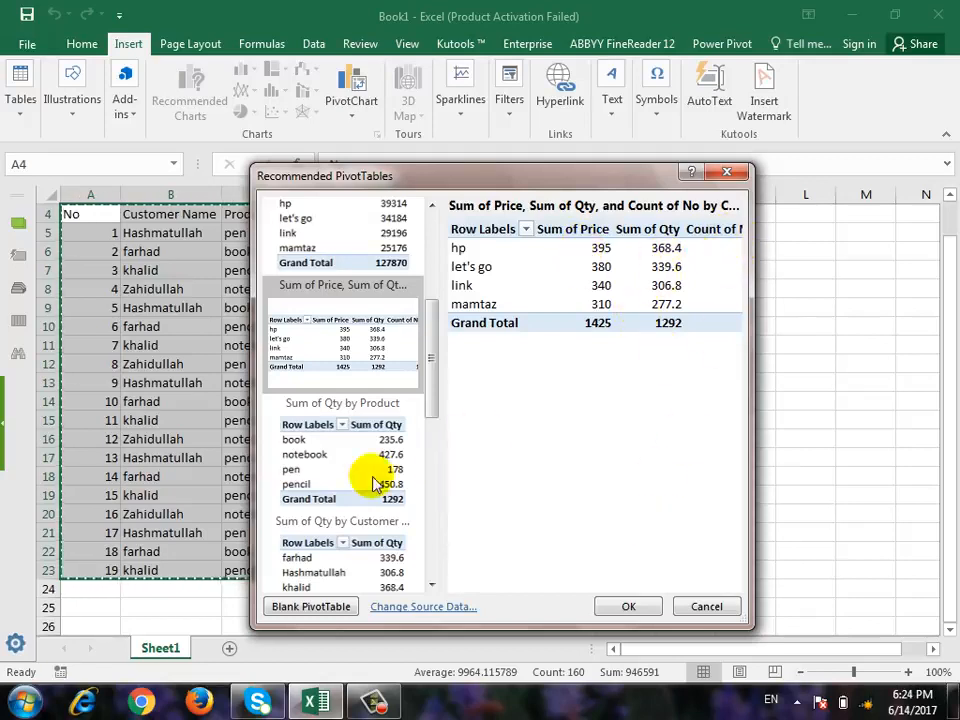
pyautogui.click(600, 612)
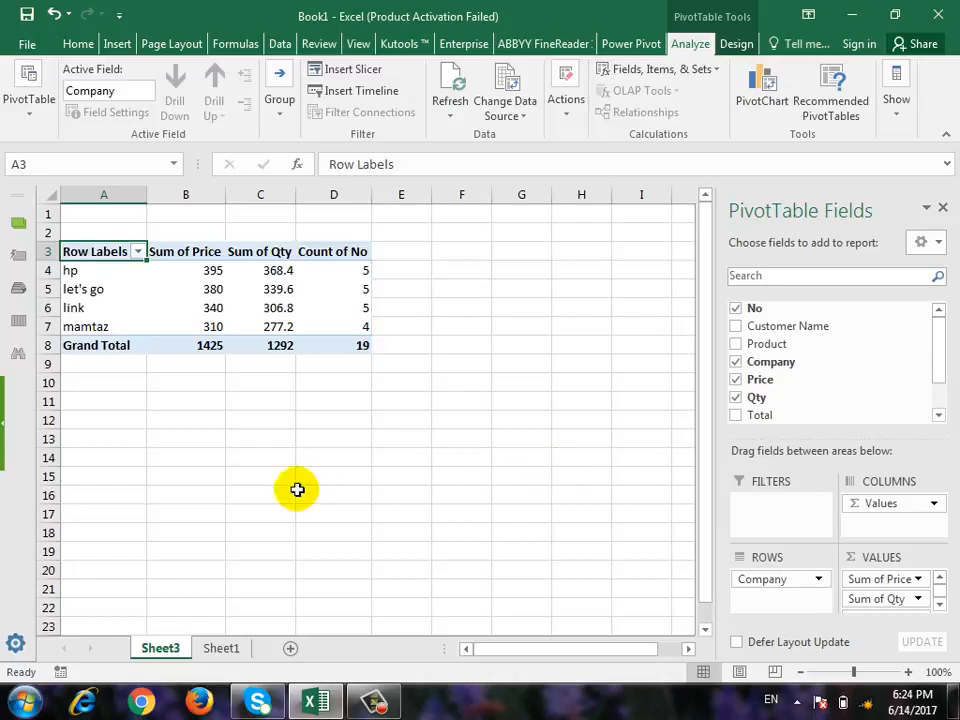
# Step: Delete the recommended PivotTable's worksheet Sheet3 and confirm its removal
pyautogui.rightClick(160, 648)
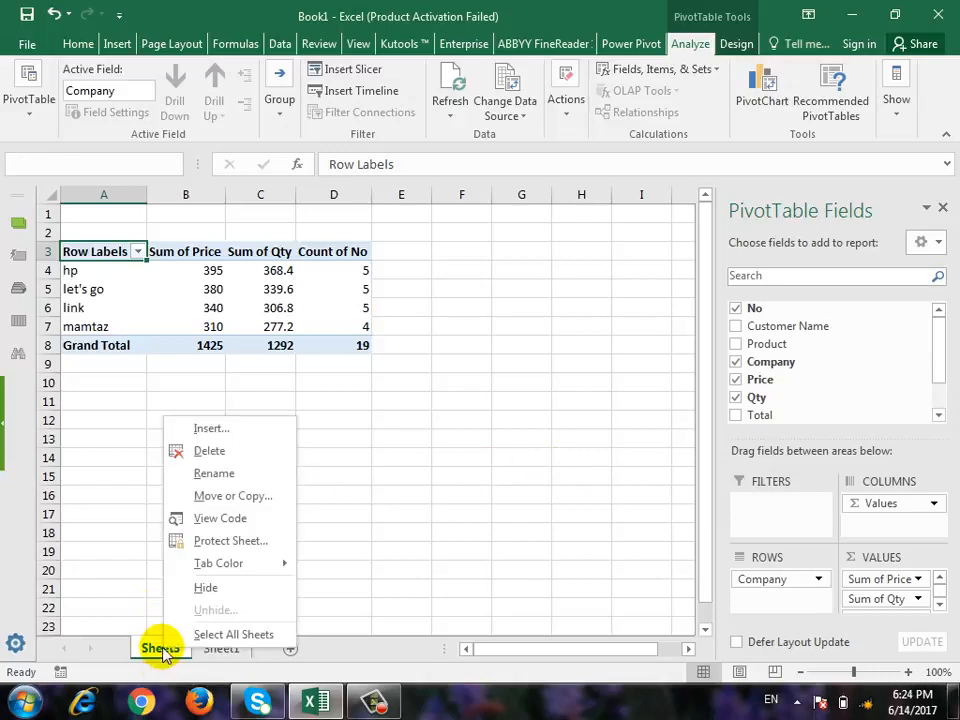
pyautogui.click(236, 452)
pyautogui.click(452, 405)
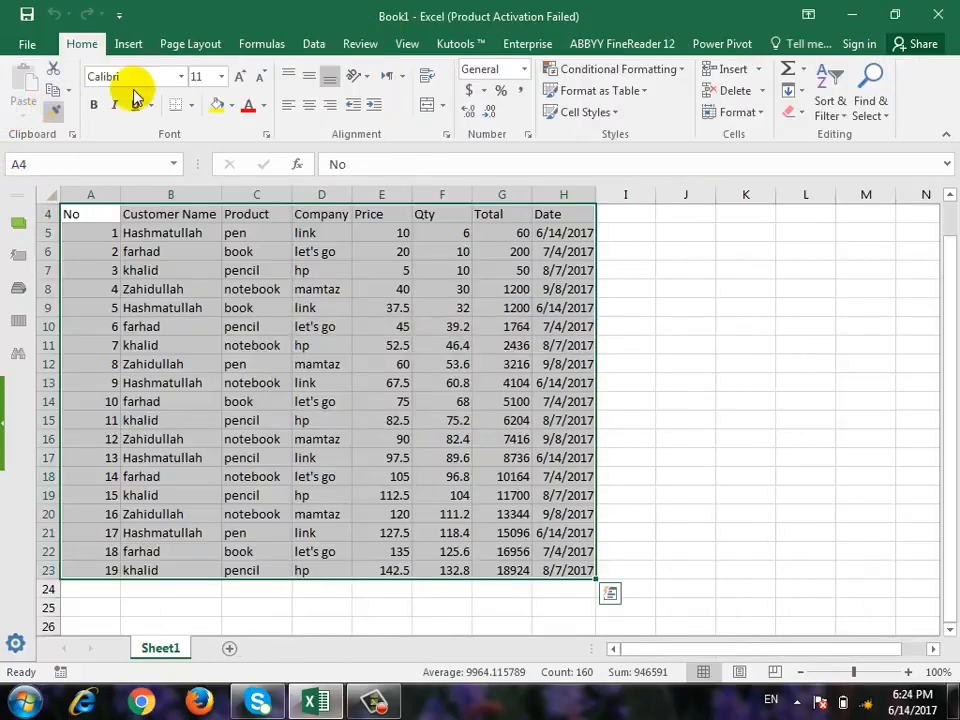
# Step: Create a blank PivotTable on a new worksheet from the selected range Sheet1!$A$4:$H$23
pyautogui.click(128, 44)
pyautogui.click(20, 120)
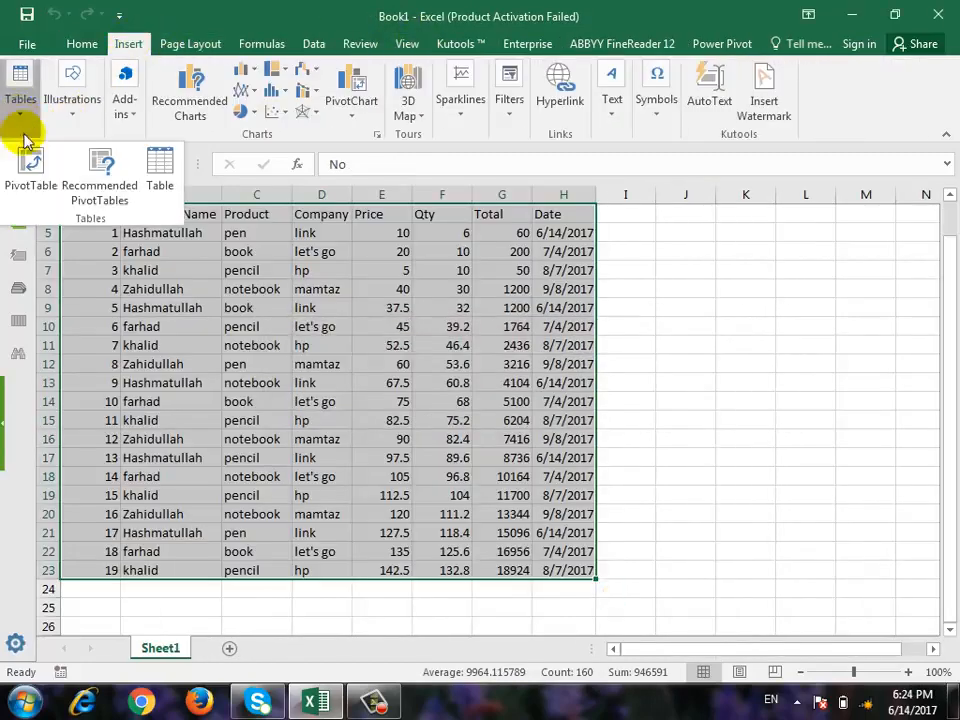
pyautogui.click(50, 176)
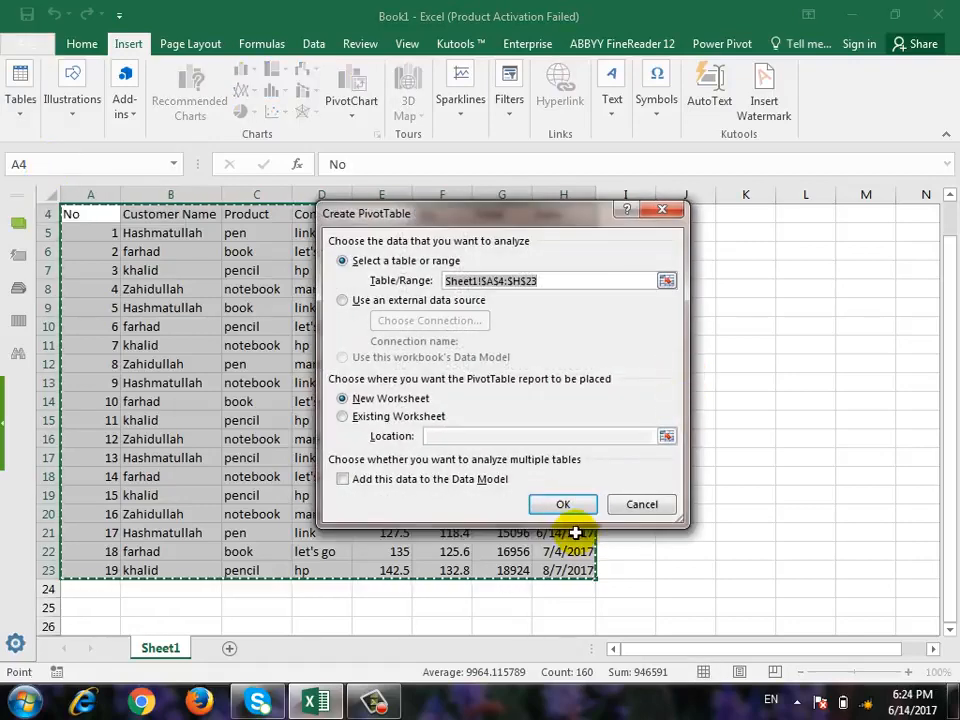
pyautogui.click(564, 504)
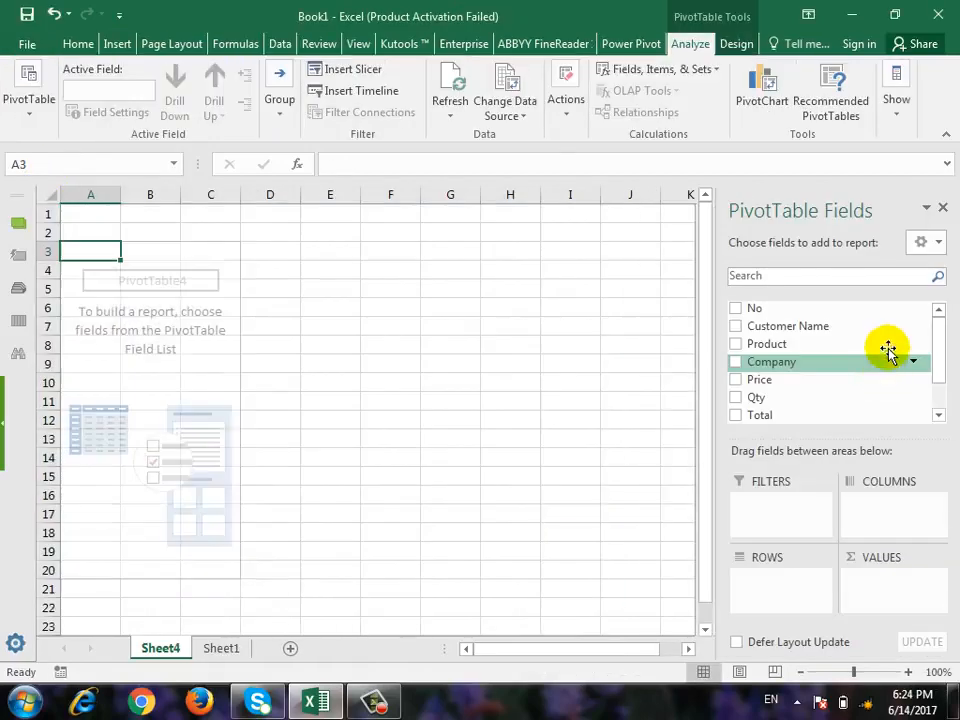
# Step: Set Customer Name as the PivotTable rows and sum the Total field as values
pyautogui.moveTo(815, 335); pyautogui.dragTo(767, 583)
pyautogui.moveTo(930, 350)
pyautogui.mouseDown()
pyautogui.moveTo(932, 375)
pyautogui.moveTo(943, 360)
pyautogui.mouseUp()
pyautogui.scroll(-1, 880, 375)
pyautogui.moveTo(782, 375); pyautogui.dragTo(874, 590)
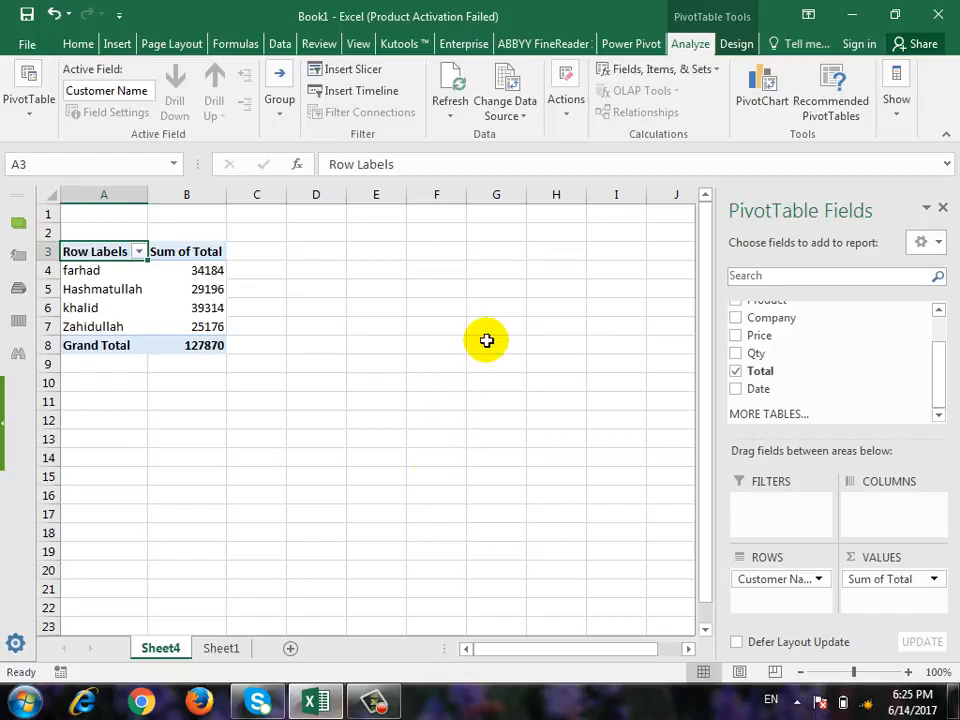
# Step: Examine the insertable table and filter options for the PivotTable, including Slicer and Timeline
pyautogui.click(118, 47)
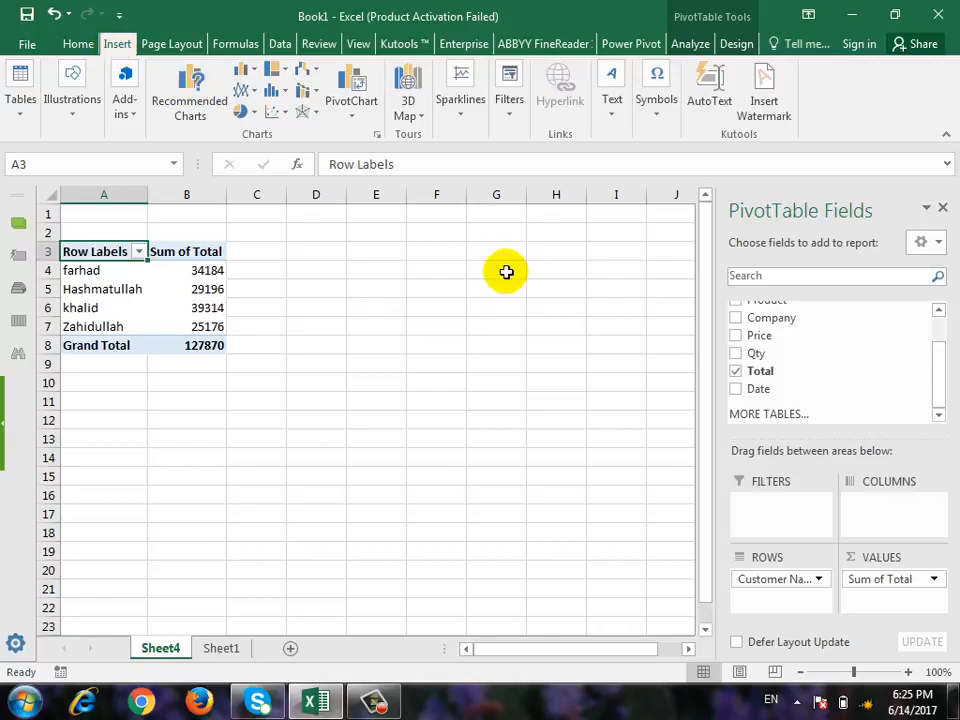
pyautogui.click(463, 130)
pyautogui.click(463, 133)
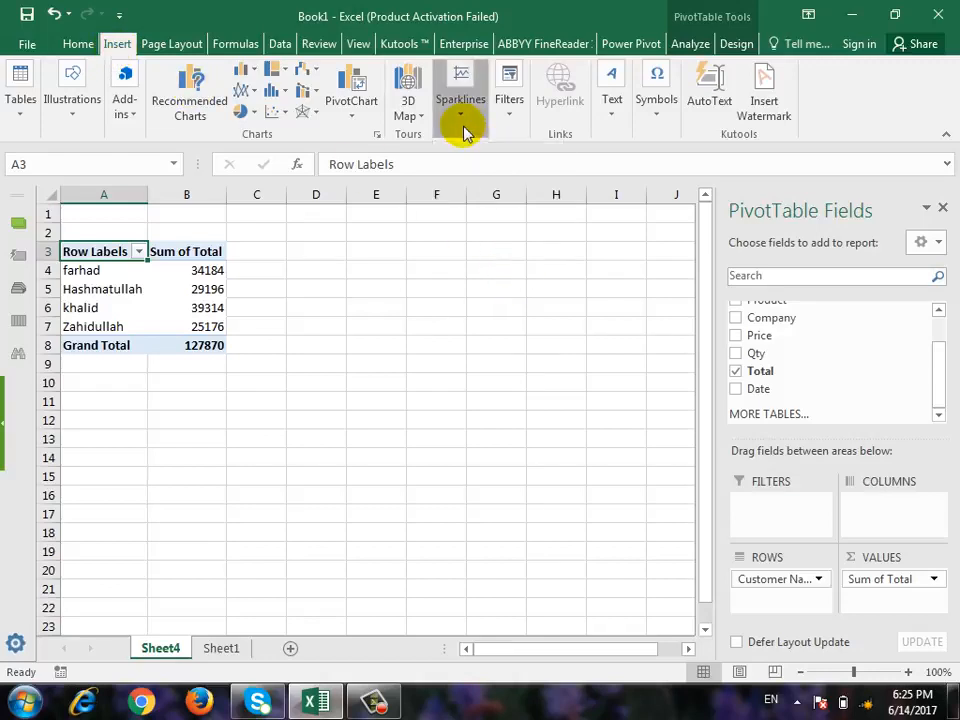
pyautogui.click(506, 124)
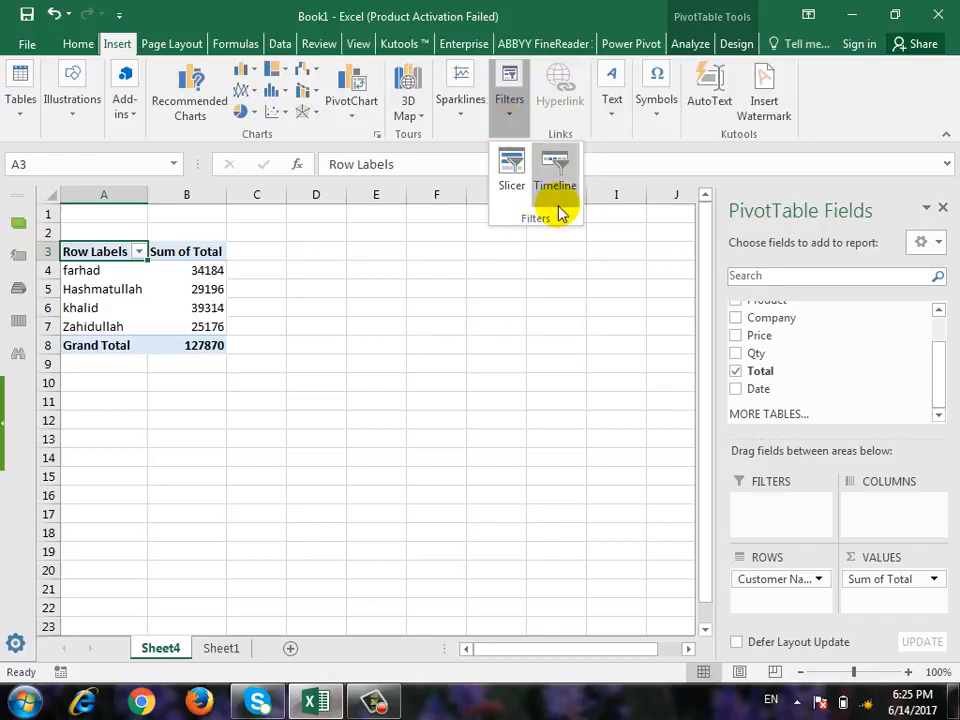
pyautogui.click(21, 105)
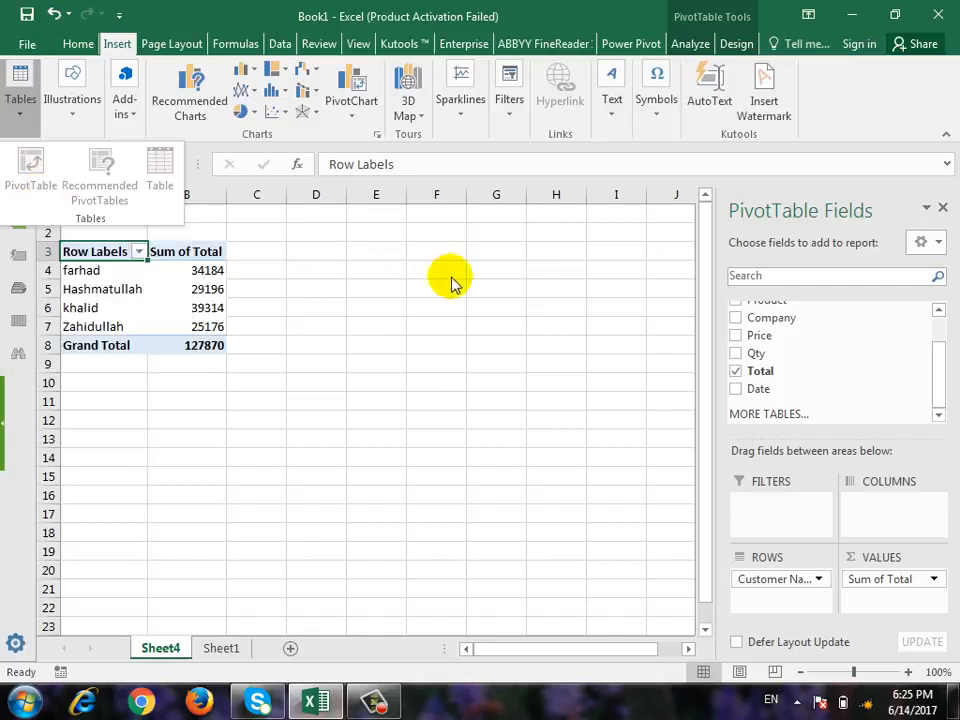
pyautogui.click(21, 108)
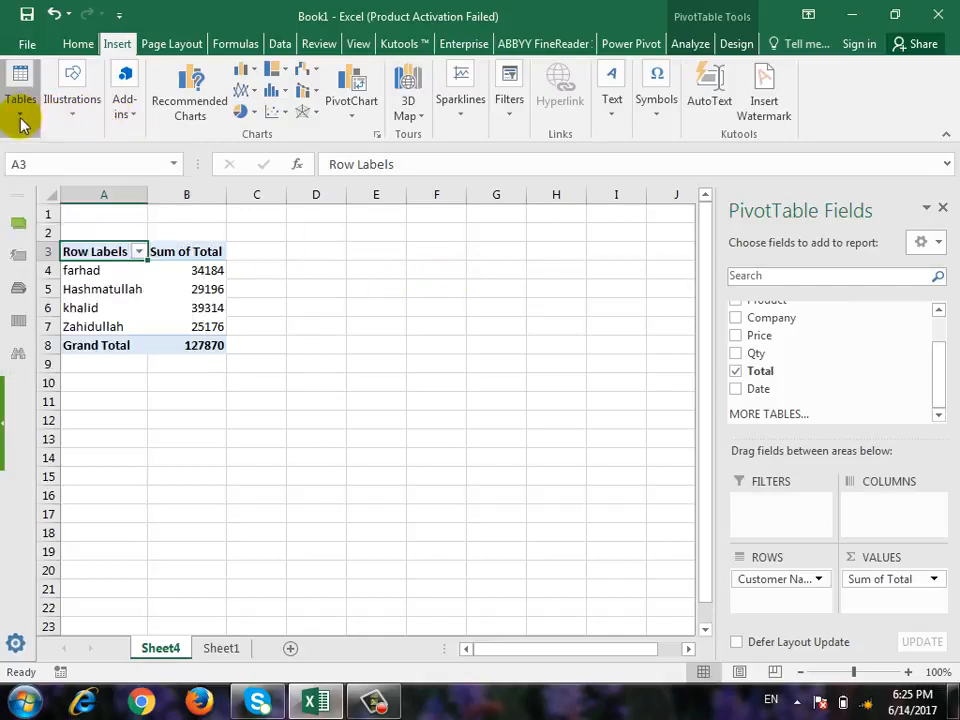
pyautogui.click(21, 112)
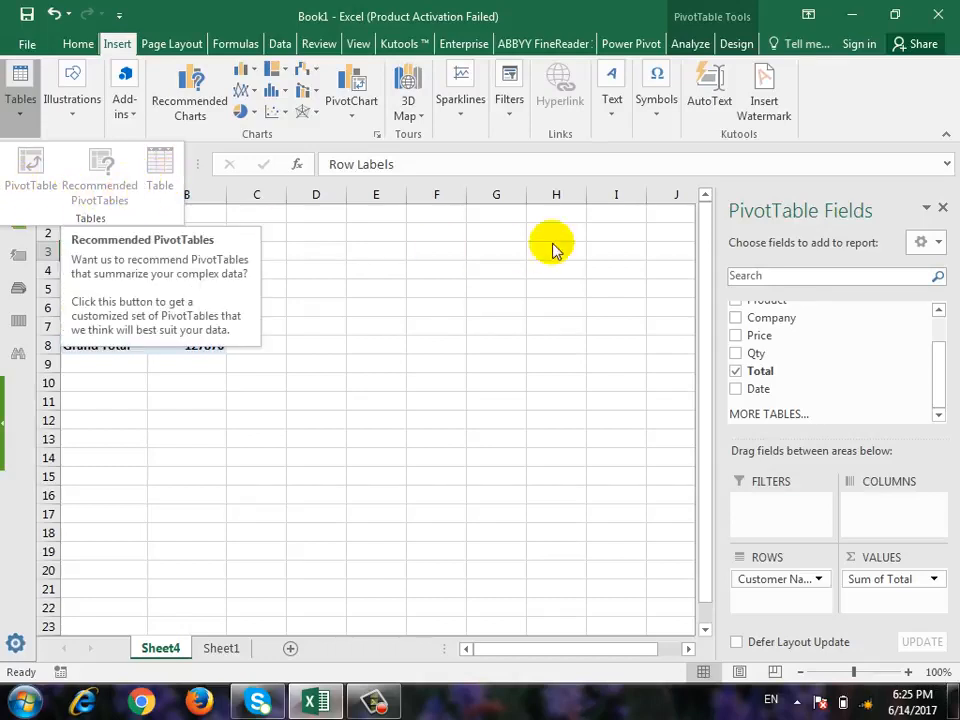
pyautogui.click(512, 112)
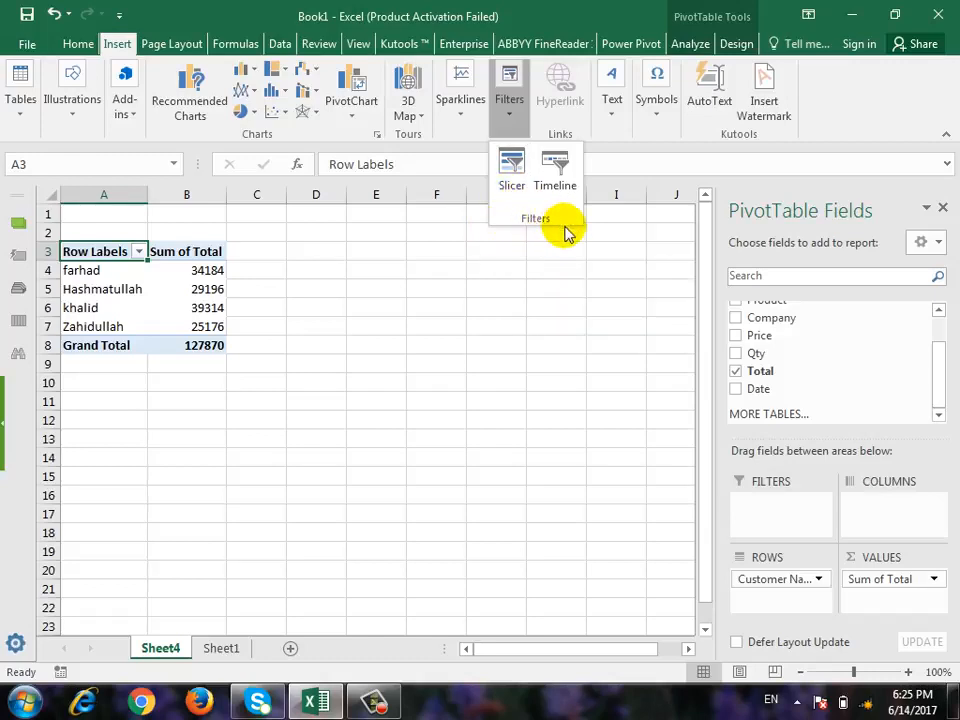
# Step: Insert a slicer for the Customer Name field of the PivotTable
pyautogui.click(518, 174)
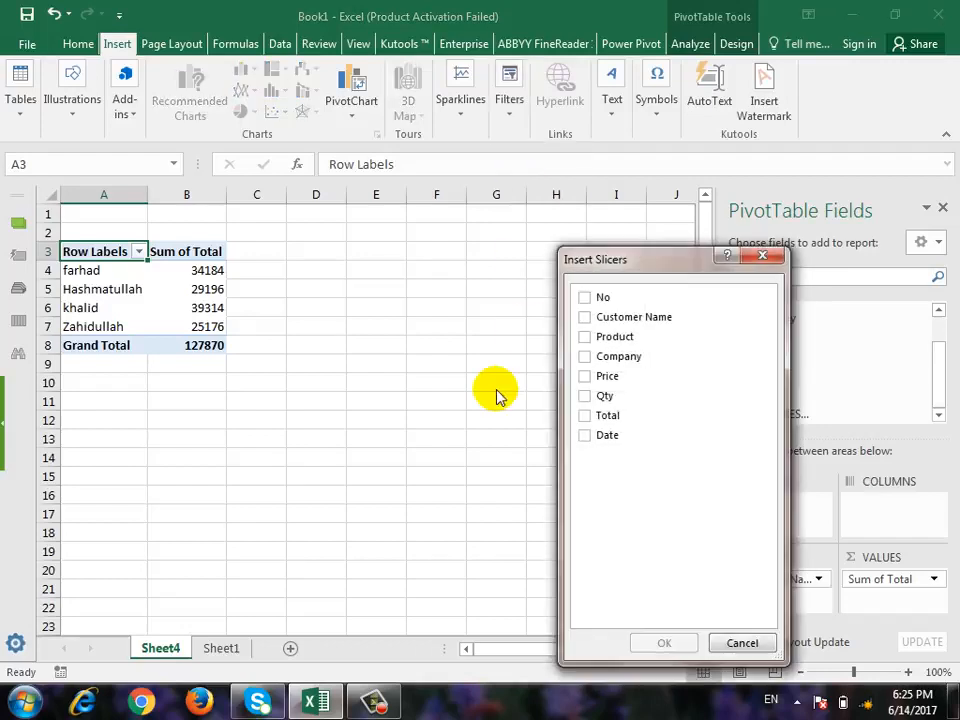
pyautogui.moveTo(626, 257); pyautogui.dragTo(473, 231)
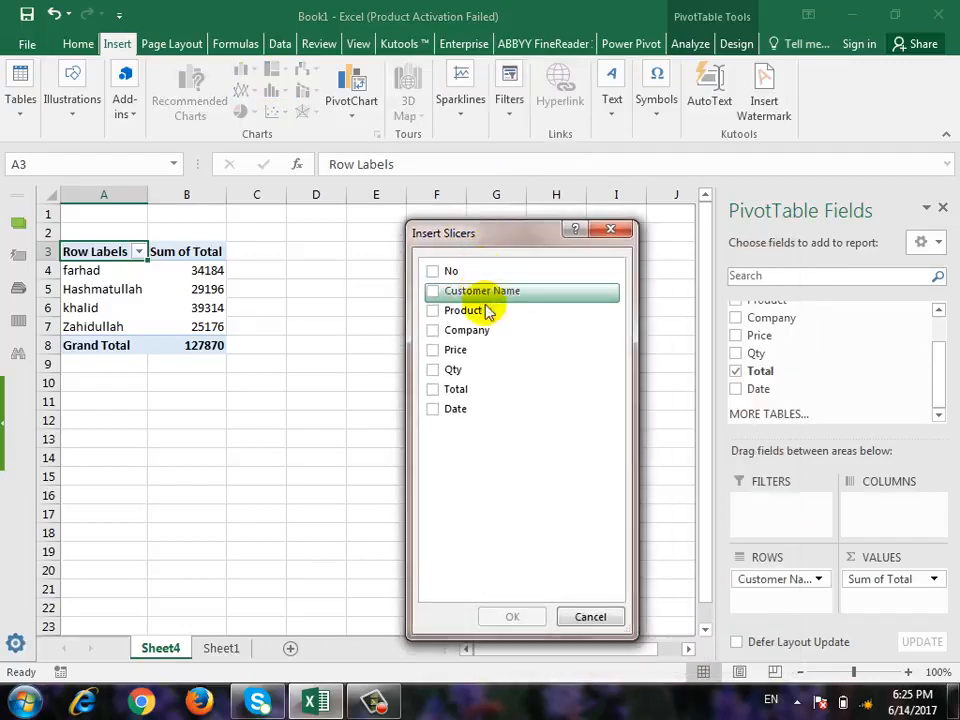
pyautogui.click(432, 291)
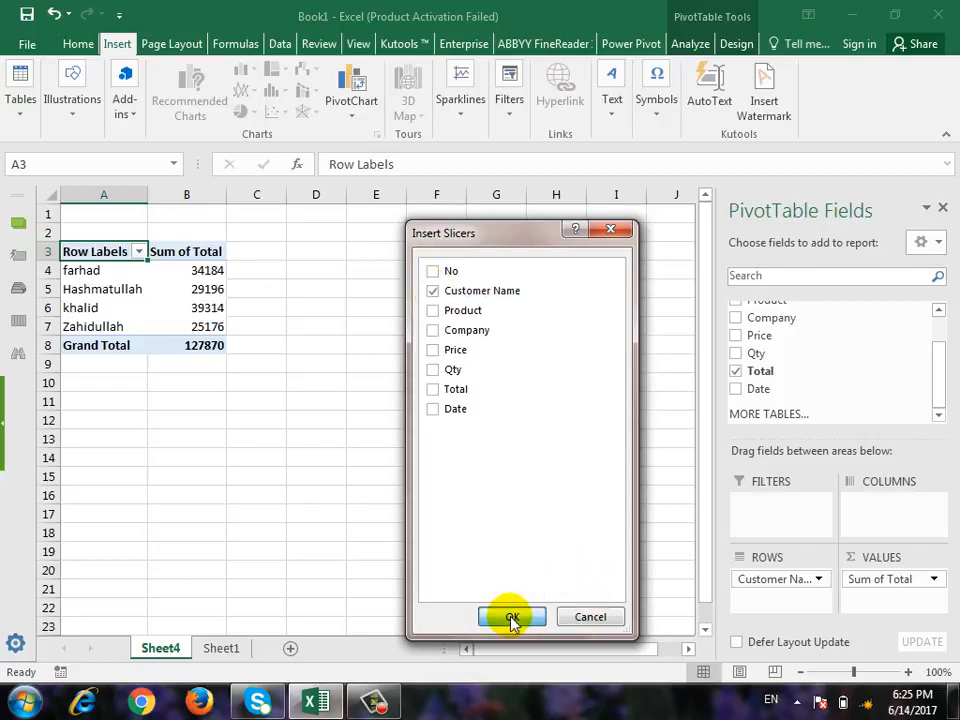
pyautogui.click(512, 618)
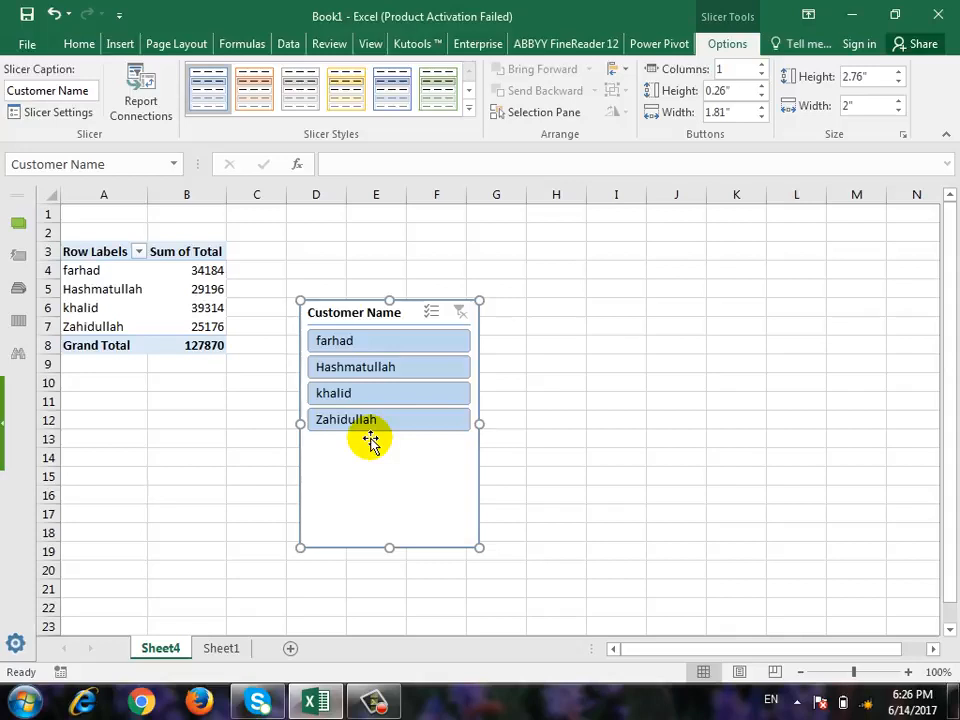
# Step: Filter the PivotTable by each of the four customers in turn with the slicer, and clear the filter
pyautogui.click(367, 343)
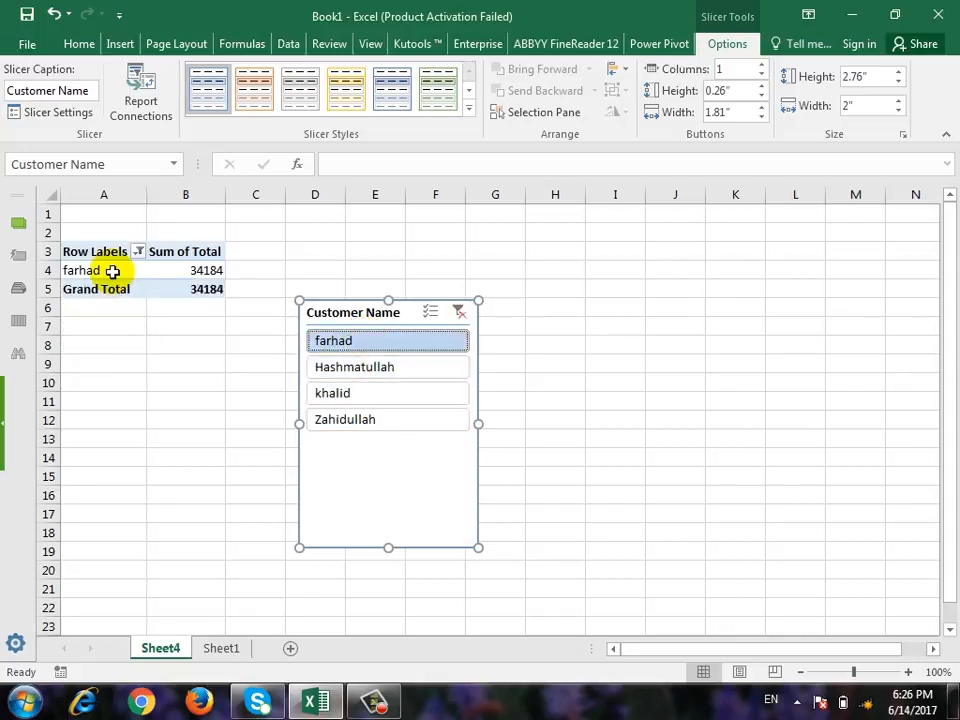
pyautogui.click(330, 370)
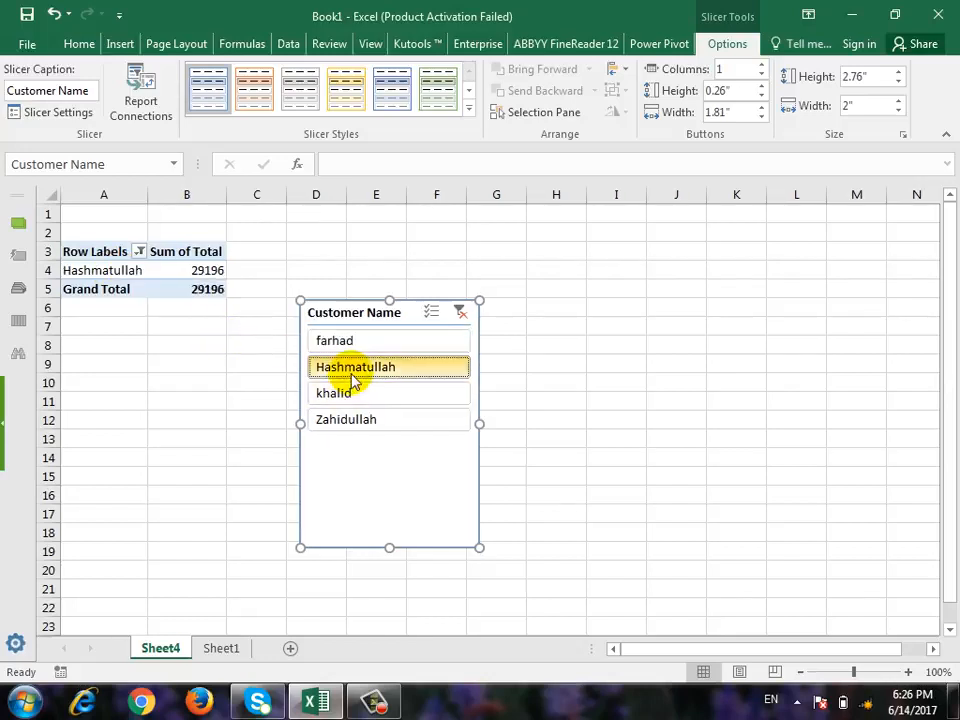
pyautogui.click(357, 396)
pyautogui.click(360, 428)
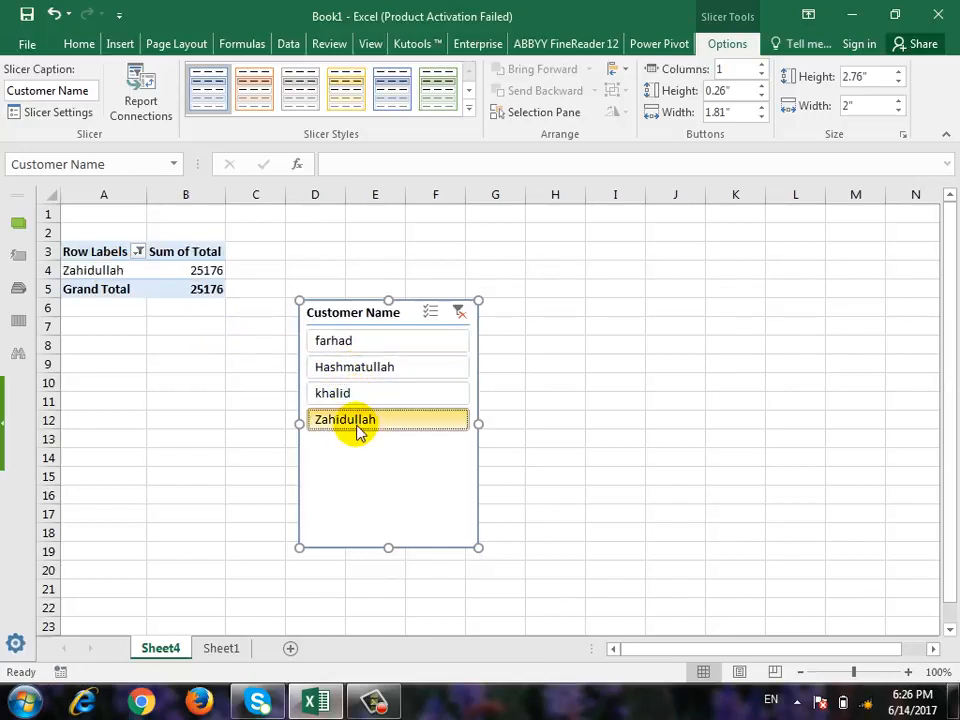
pyautogui.click(460, 313)
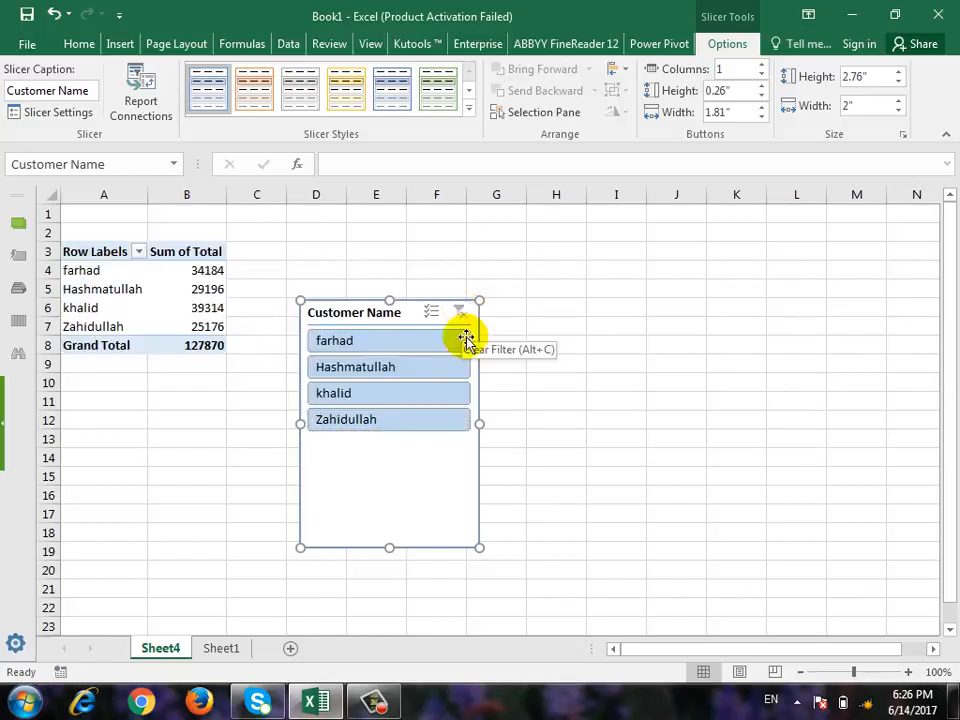
# Step: Replace the Customer Name slicer with a slicer for the Company field
pyautogui.rightClick(420, 505)
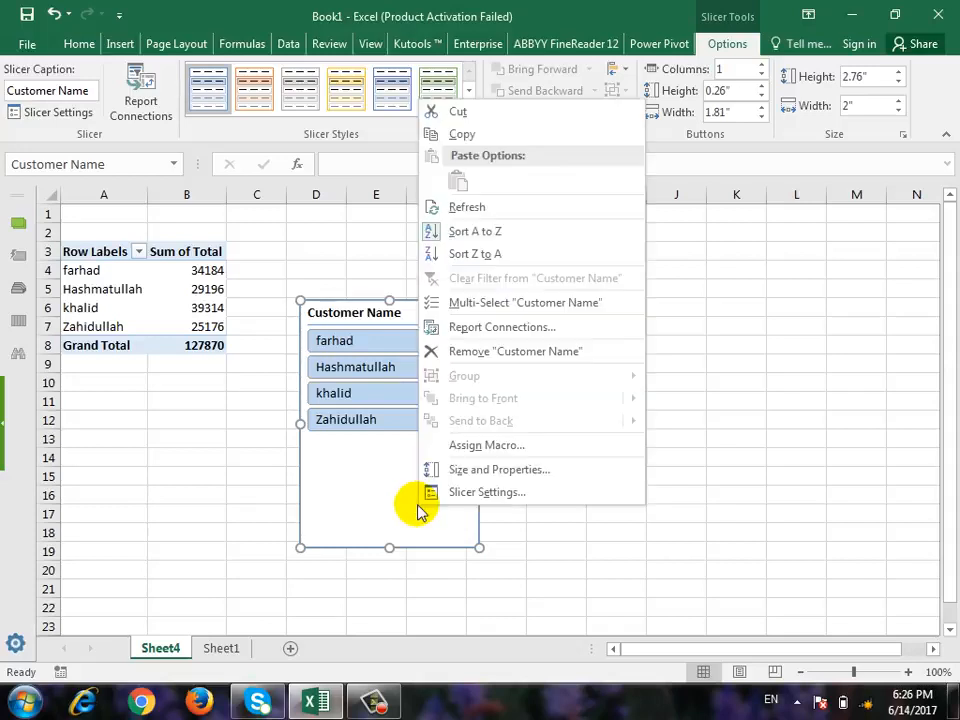
pyautogui.click(507, 355)
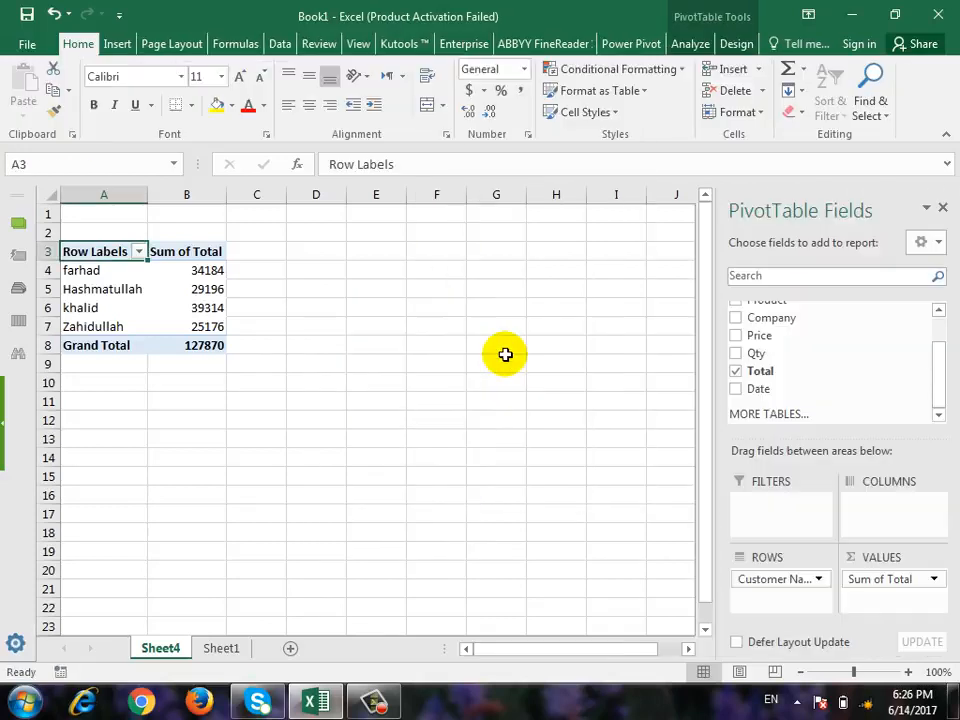
pyautogui.click(118, 44)
pyautogui.click(461, 115)
pyautogui.click(508, 118)
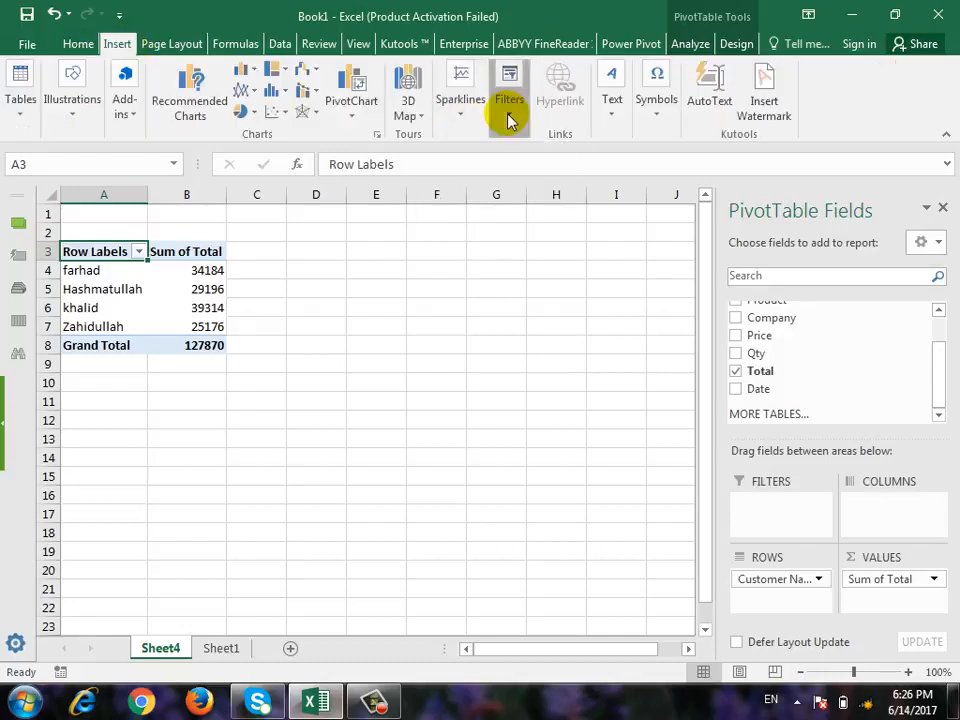
pyautogui.click(508, 112)
pyautogui.click(508, 163)
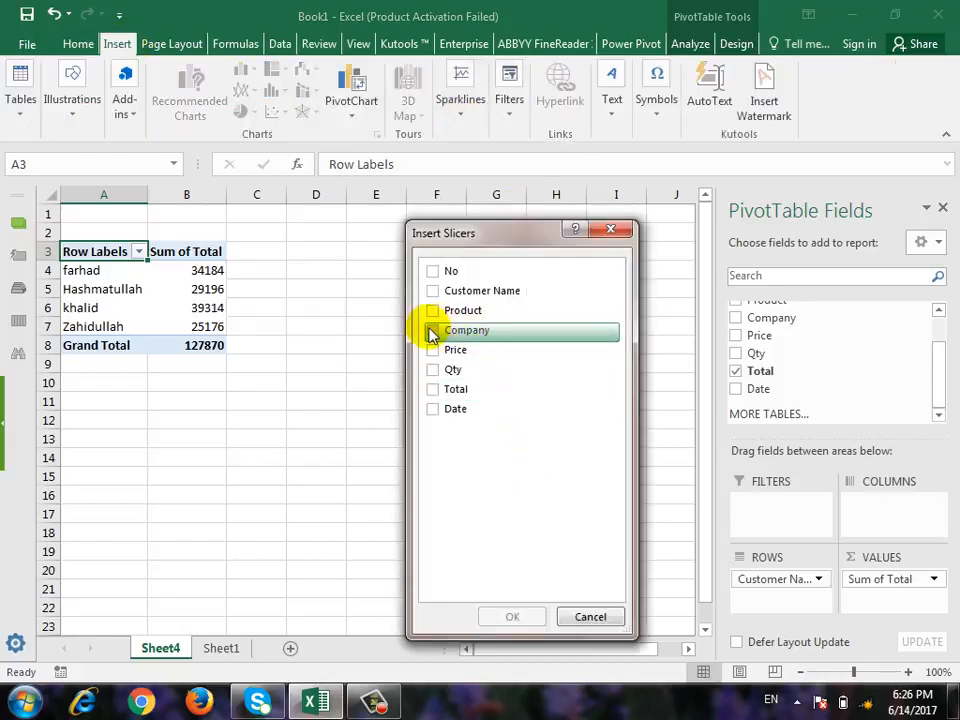
pyautogui.click(432, 331)
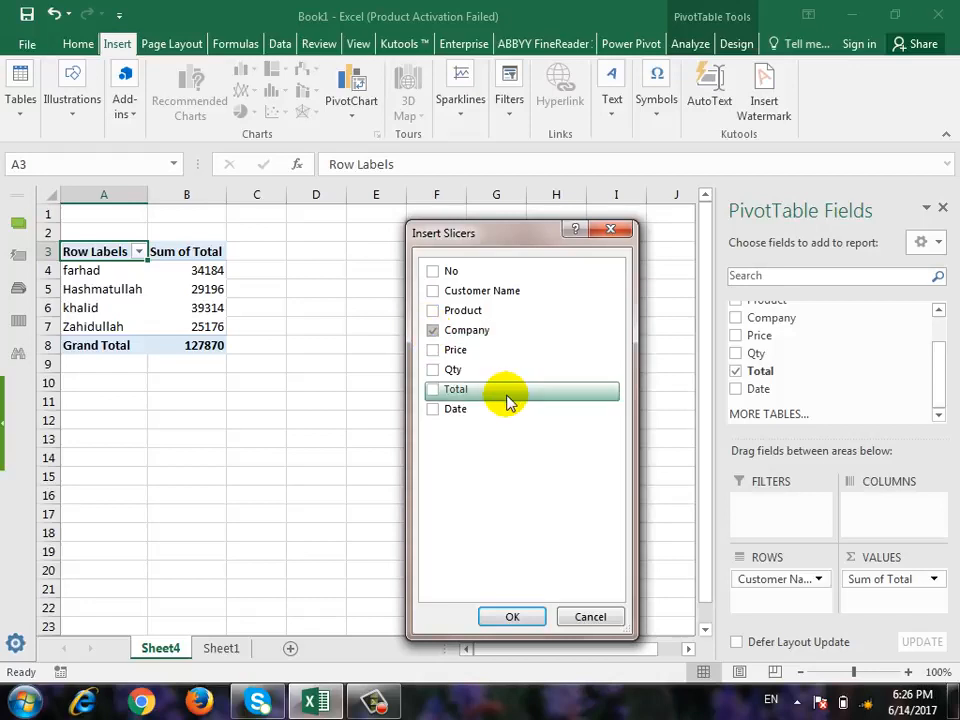
pyautogui.click(515, 616)
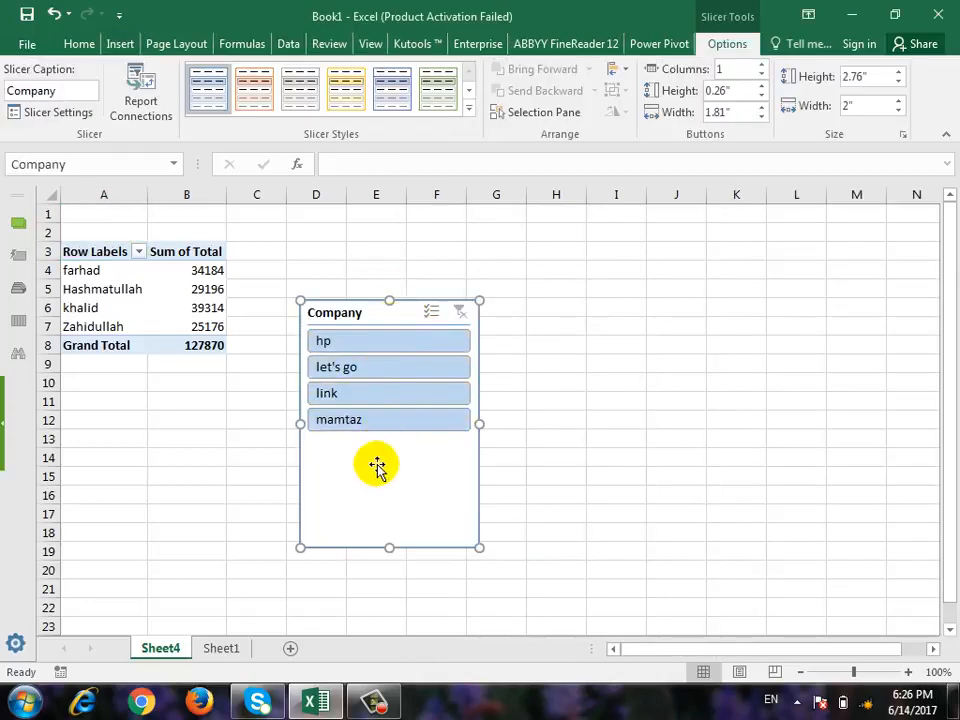
# Step: Filter the PivotTable by hp, let's go, link and mamtaz in turn, and compare with the source data on Sheet1
pyautogui.click(356, 345)
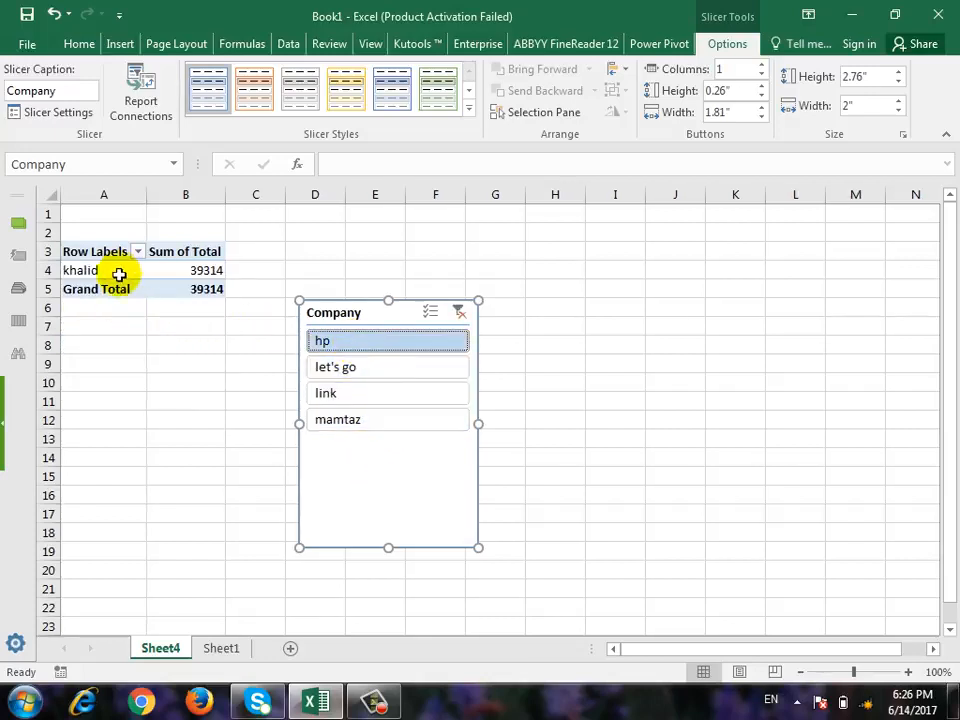
pyautogui.click(329, 372)
pyautogui.click(349, 393)
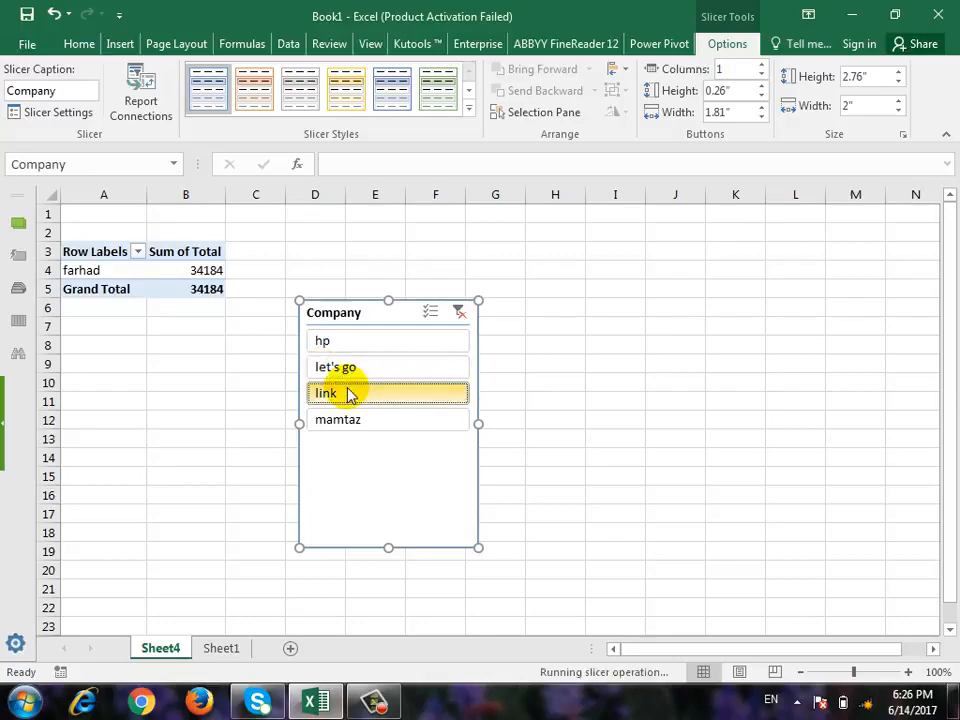
pyautogui.click(381, 425)
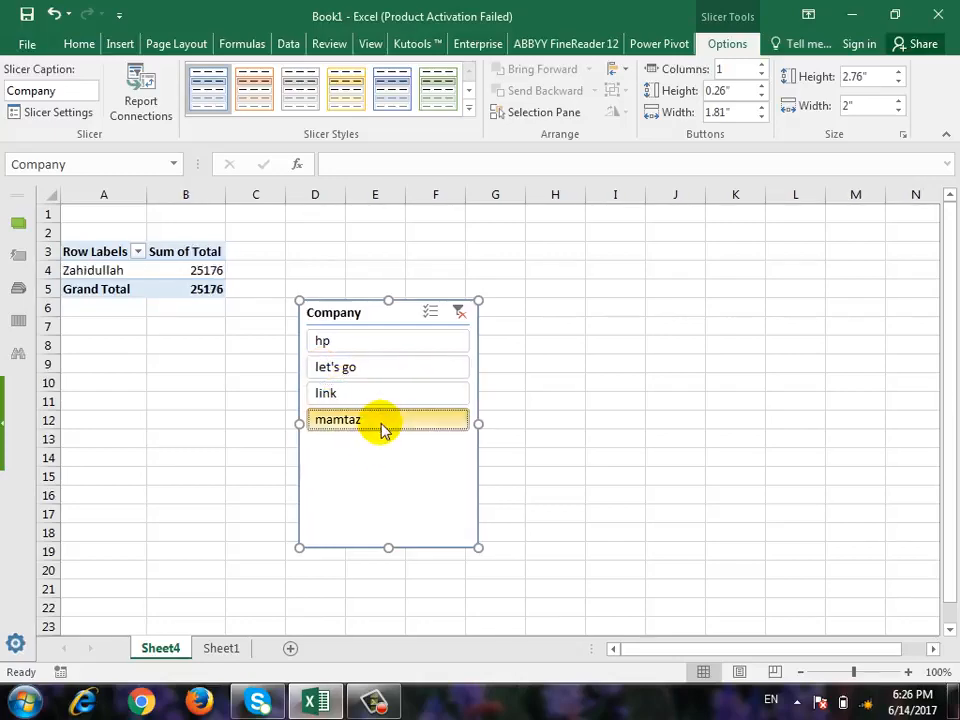
pyautogui.click(223, 649)
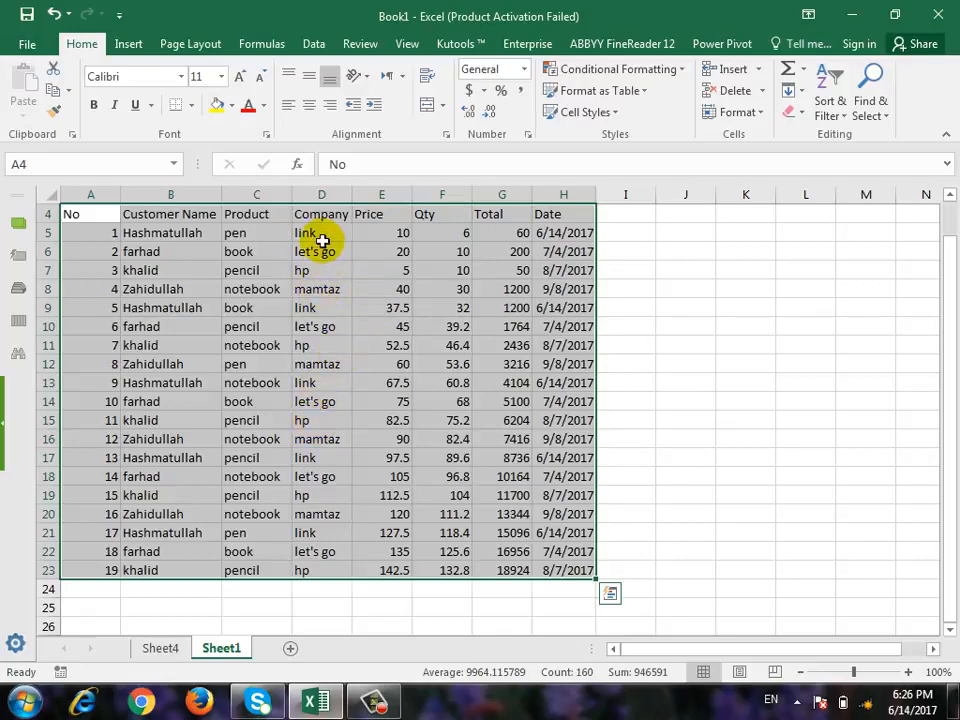
pyautogui.click(172, 652)
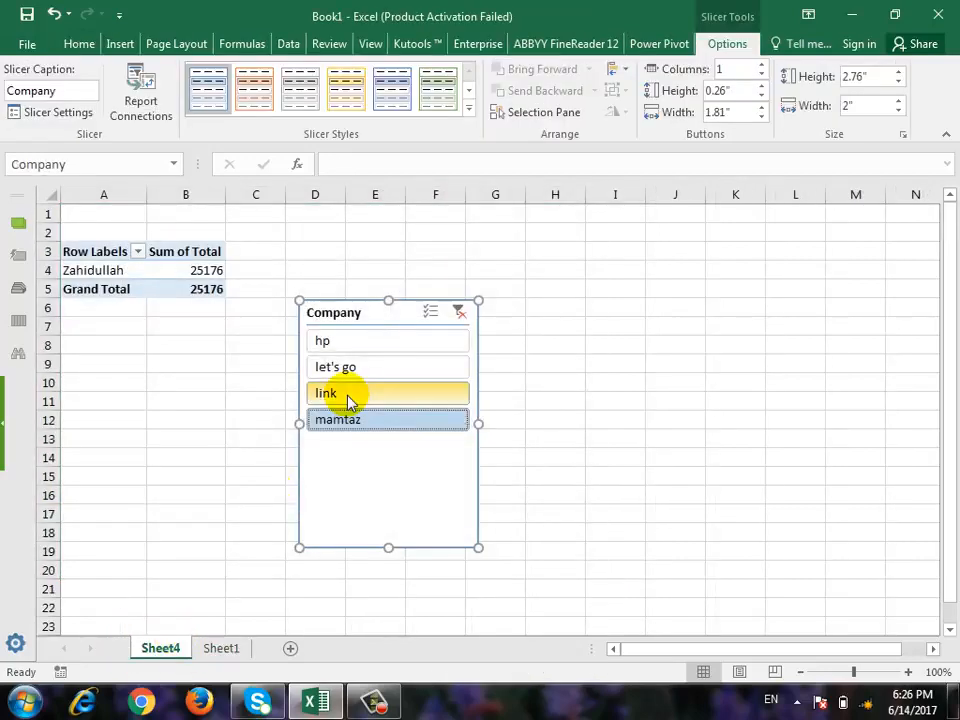
# Step: Remove the Company slicer from the PivotTable's worksheet
pyautogui.rightClick(410, 494)
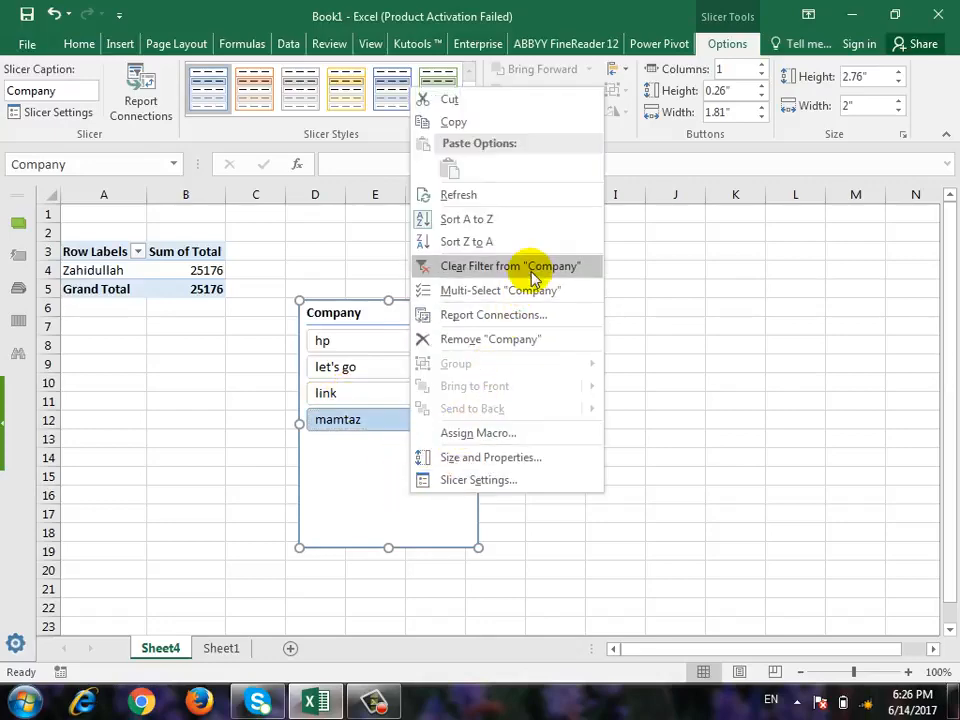
pyautogui.click(490, 338)
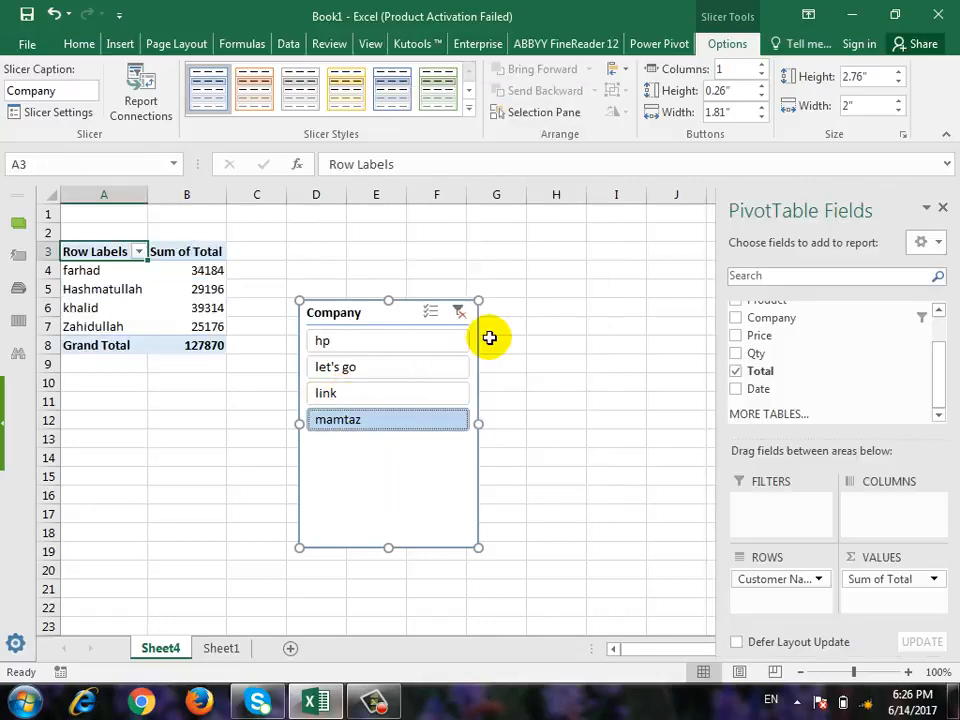
pyautogui.press('Delete')
# Step: Insert slicers for Customer Name, Product and Total, and arrange them side by side next to the PivotTable
pyautogui.click(117, 44)
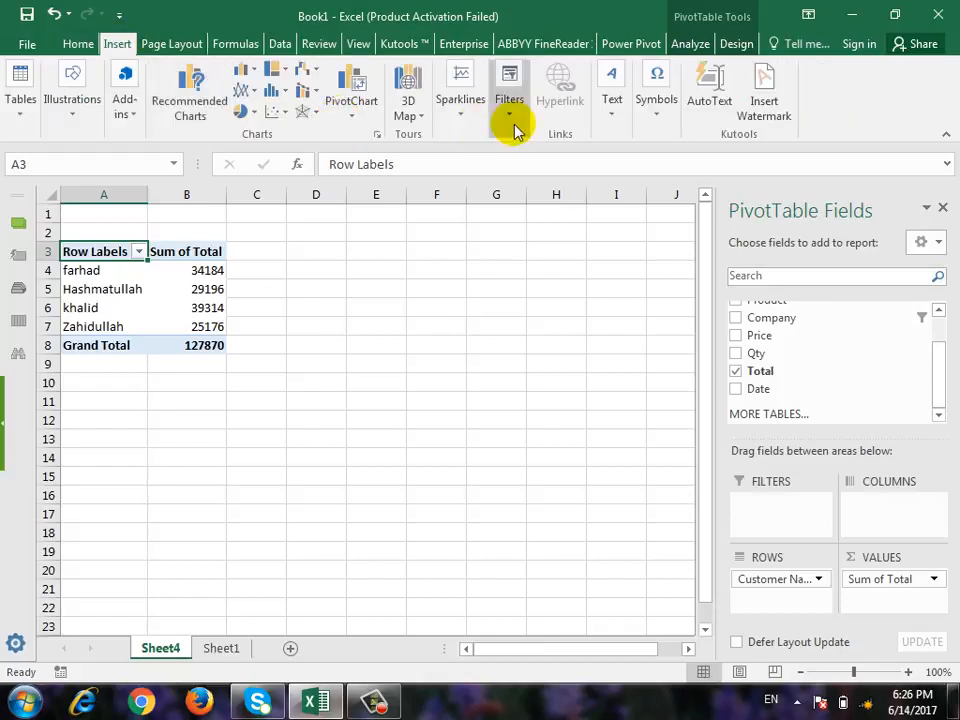
pyautogui.click(497, 116)
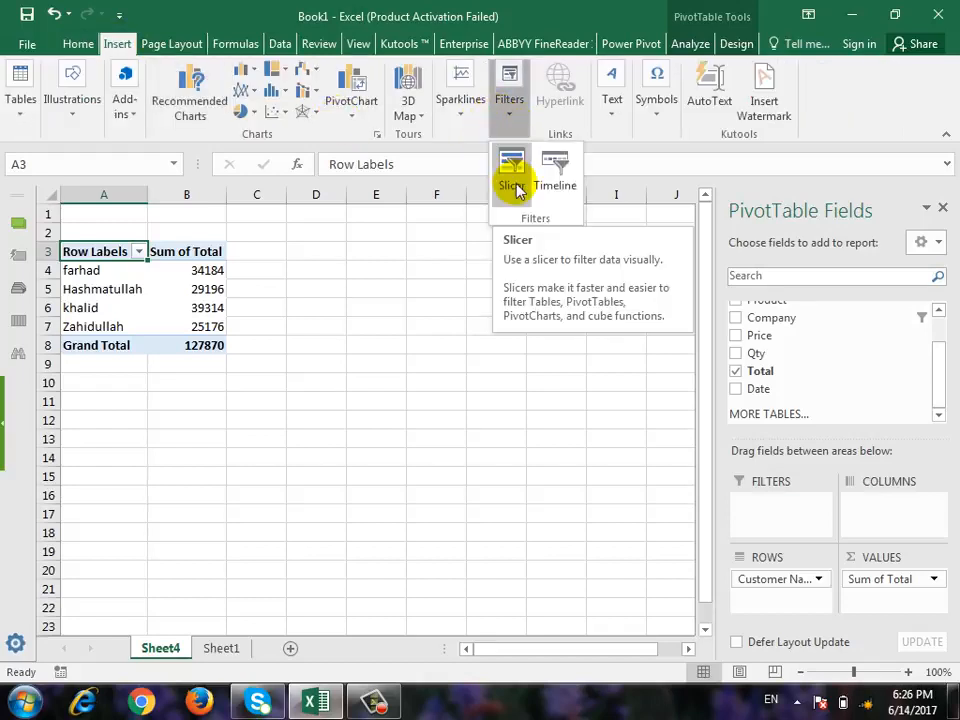
pyautogui.click(515, 188)
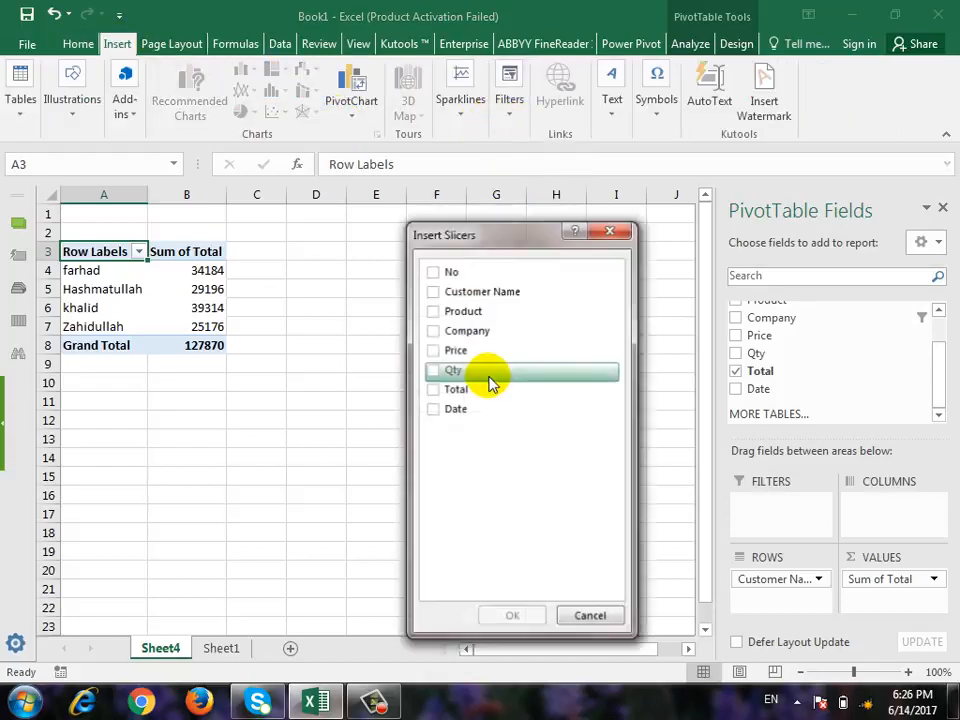
pyautogui.click(436, 313)
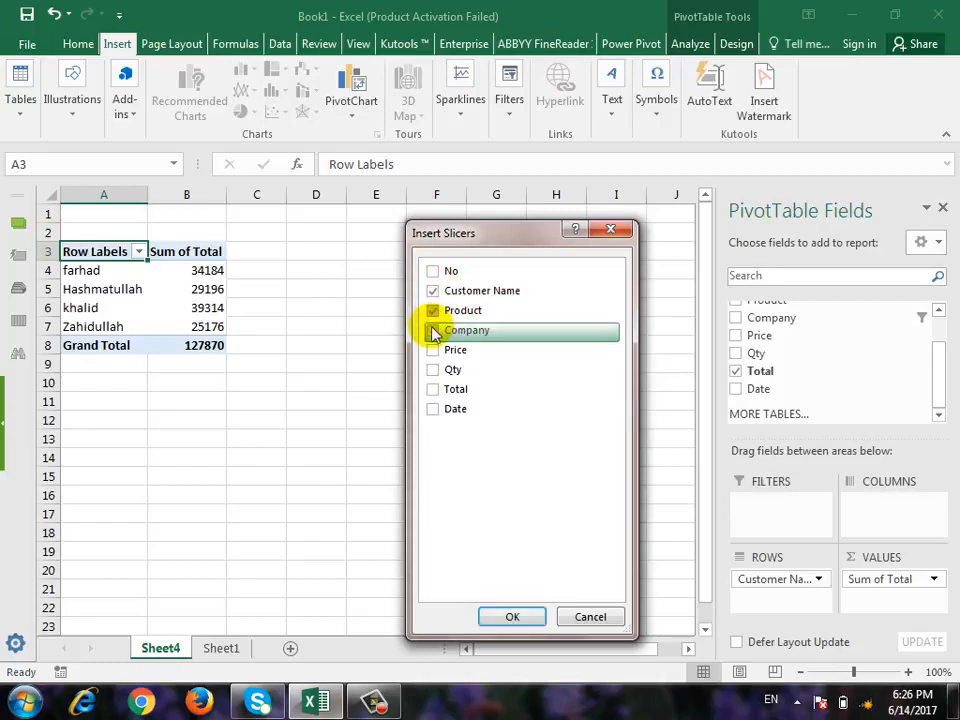
pyautogui.click(433, 389)
pyautogui.click(510, 614)
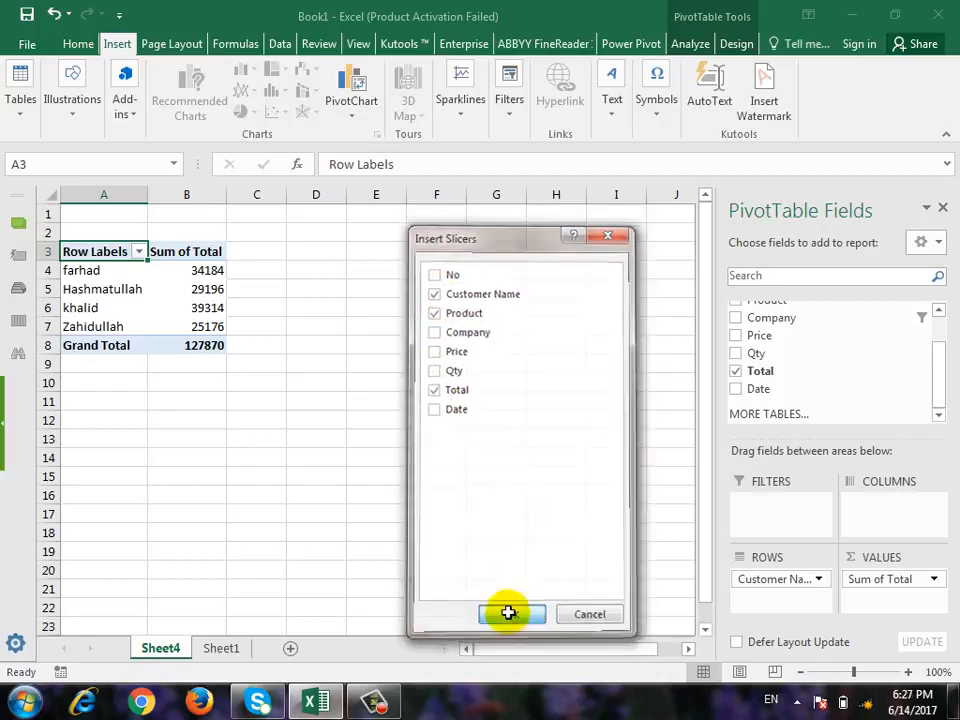
pyautogui.moveTo(366, 358); pyautogui.dragTo(608, 297)
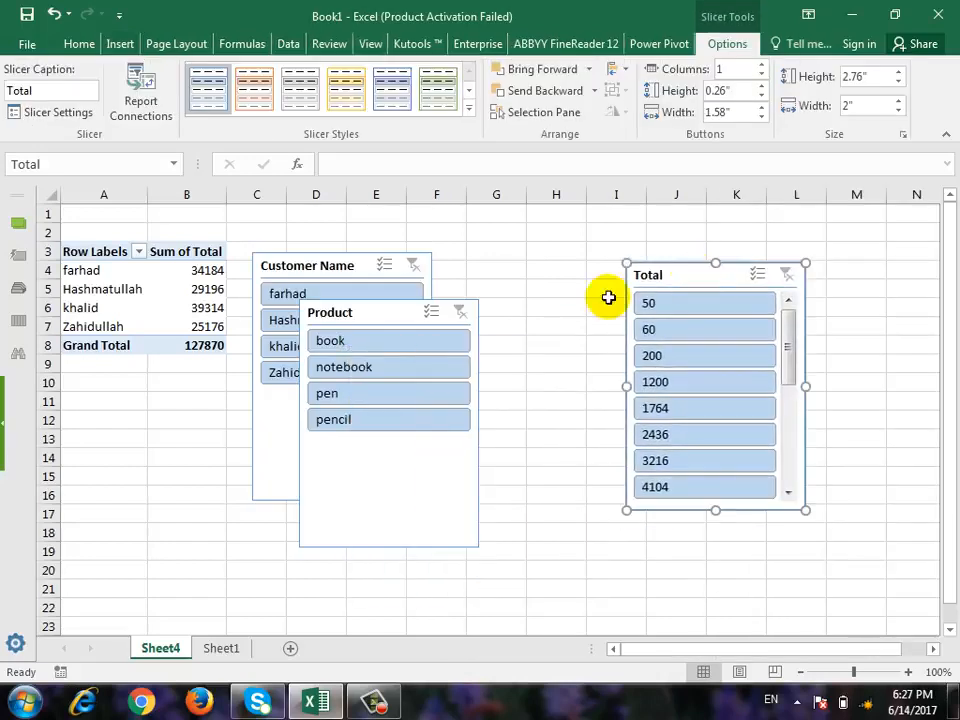
pyautogui.moveTo(343, 315); pyautogui.dragTo(478, 268)
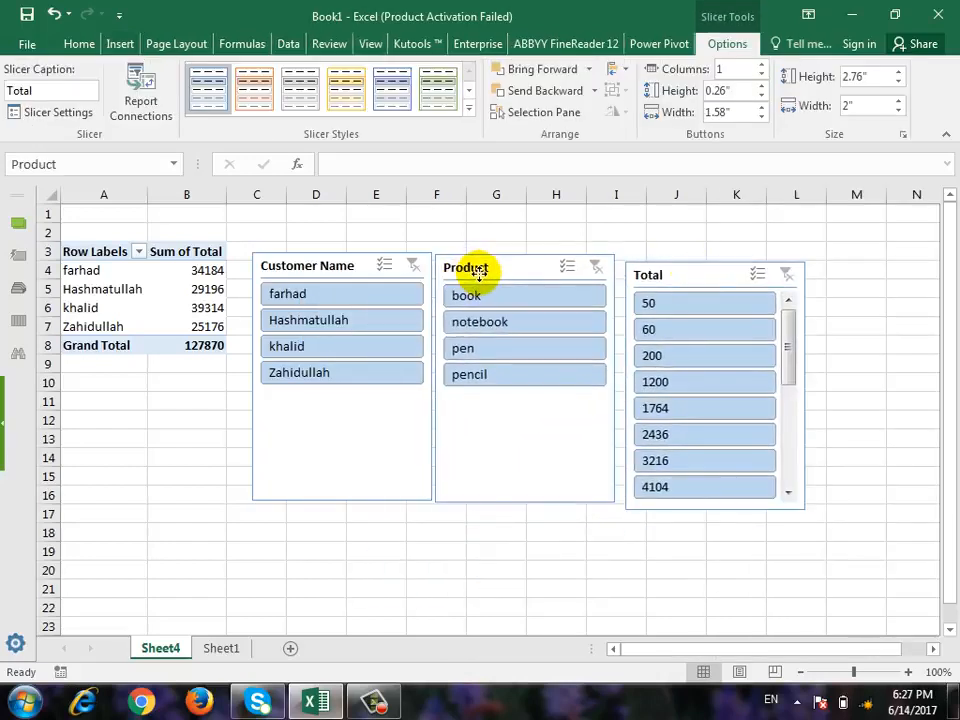
# Step: Filter the PivotTable by the first customer with the book product, and by the second customer with notebook, checking the resulting sum
pyautogui.click(296, 293)
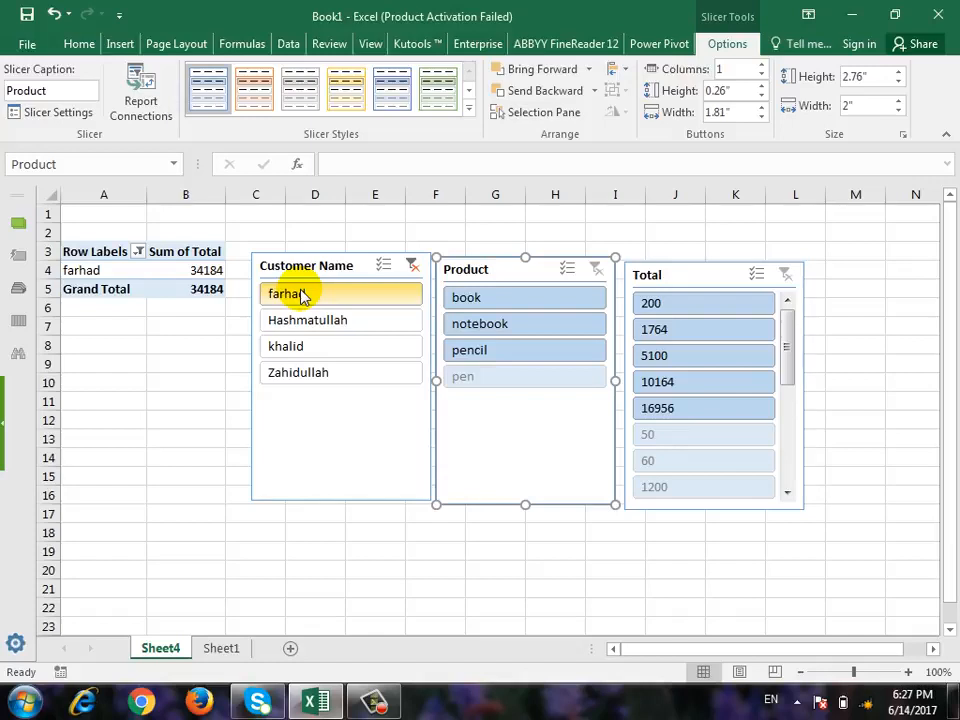
pyautogui.click(481, 302)
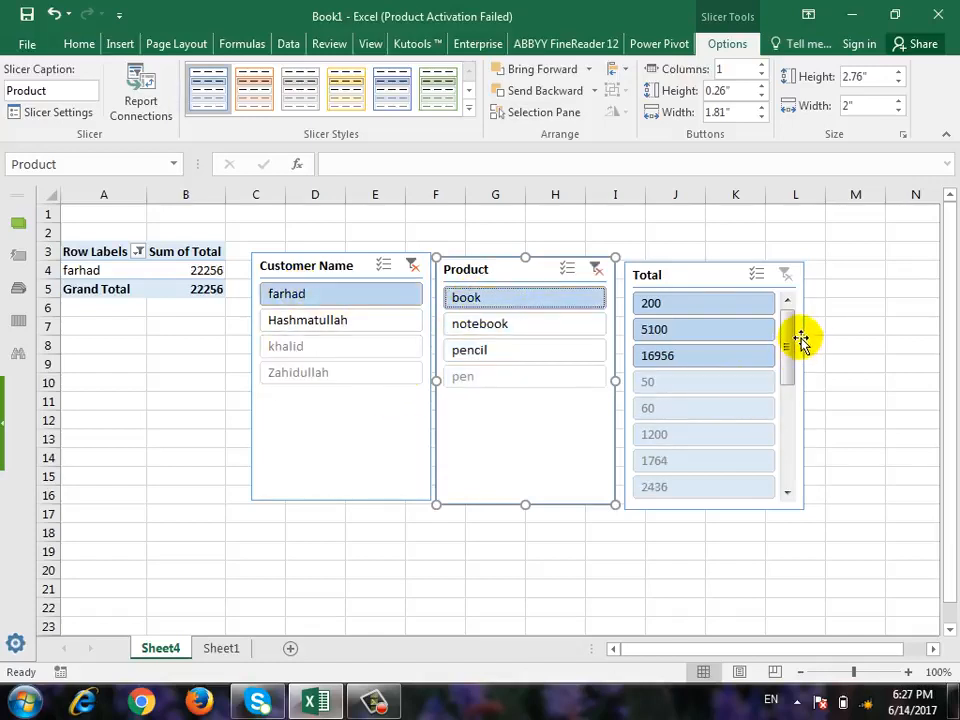
pyautogui.moveTo(788, 347); pyautogui.dragTo(155, 280)
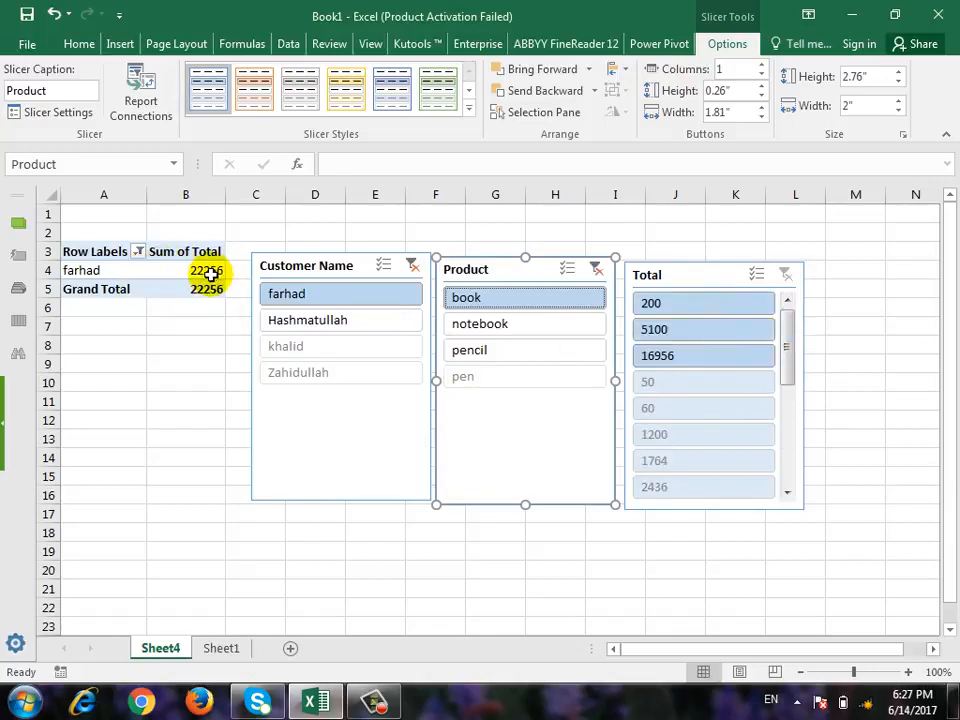
pyautogui.click(300, 320)
pyautogui.click(489, 330)
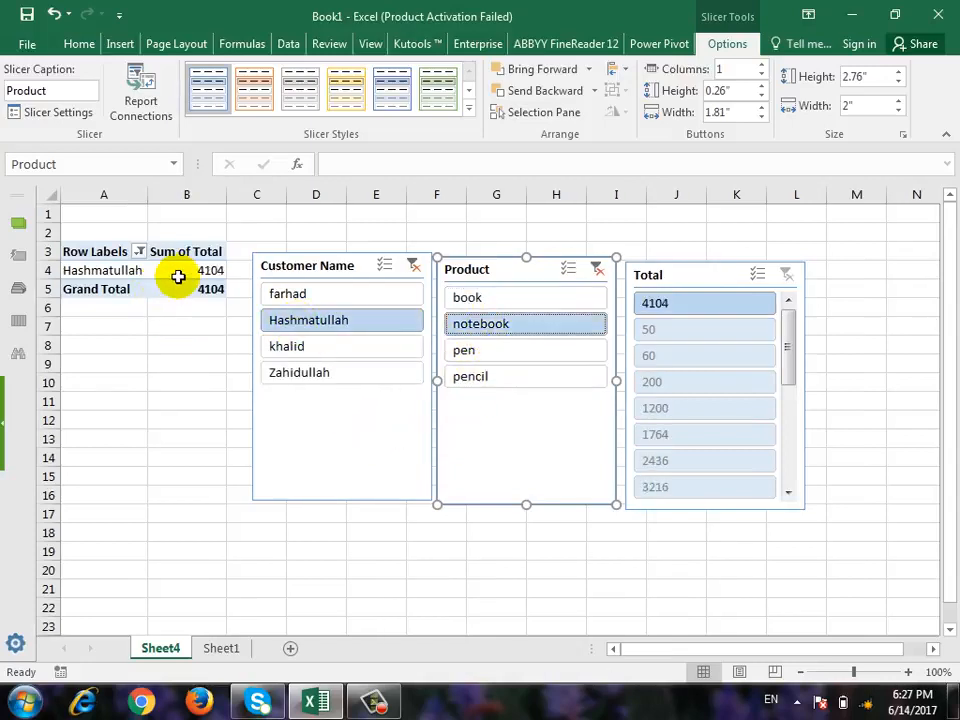
pyautogui.moveTo(190, 271)
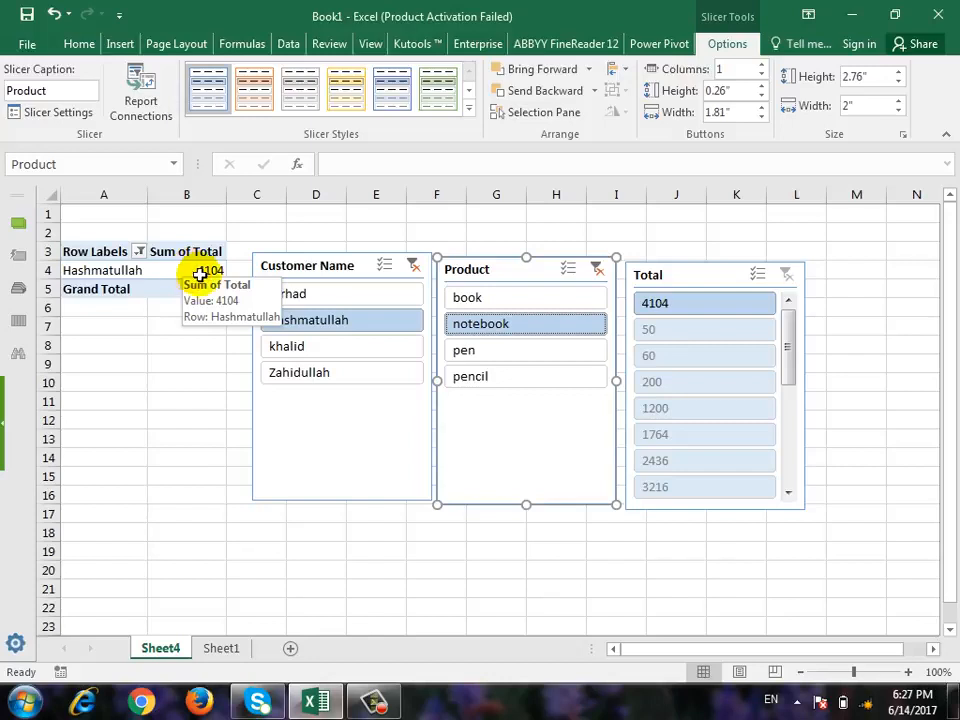
# Step: Remove the Customer Name, Product and Total slicers from the PivotTable's worksheet
pyautogui.rightClick(322, 464)
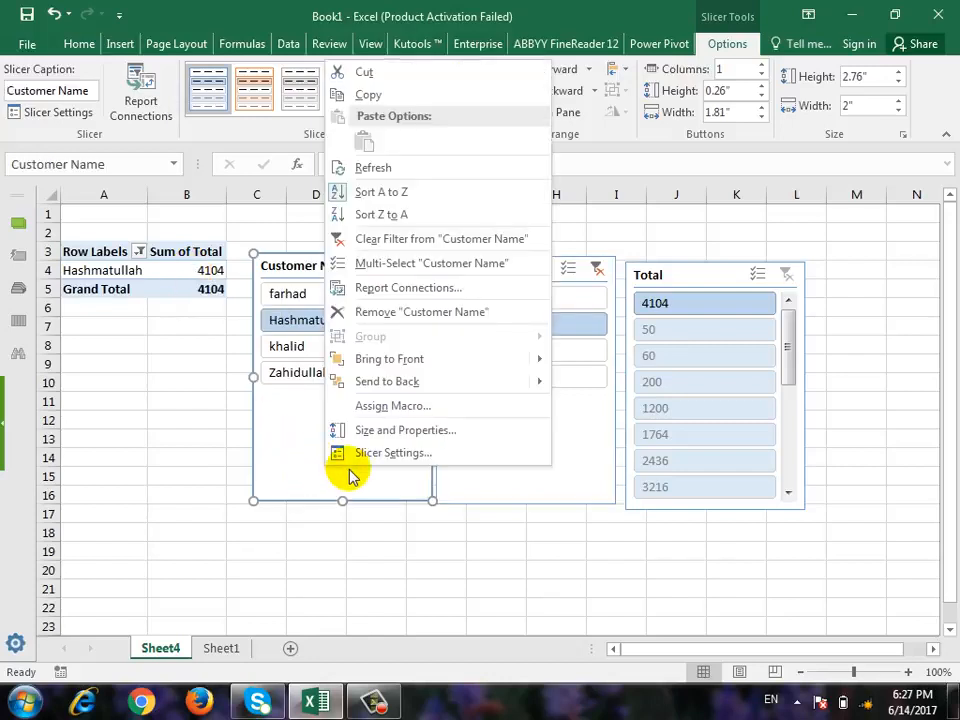
pyautogui.click(425, 312)
pyautogui.rightClick(518, 452)
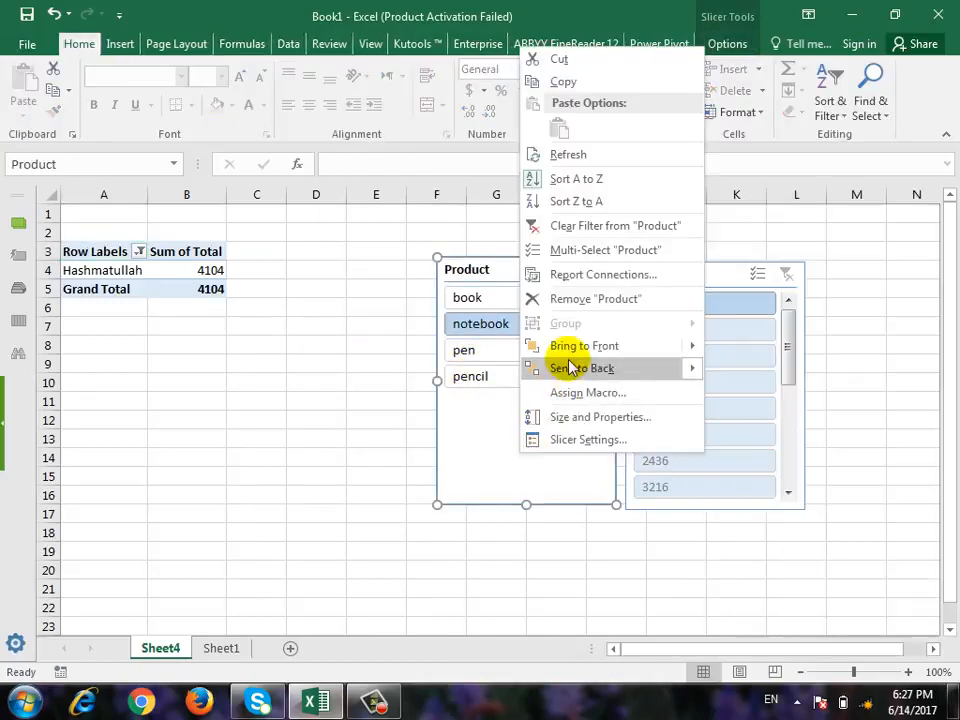
pyautogui.click(643, 293)
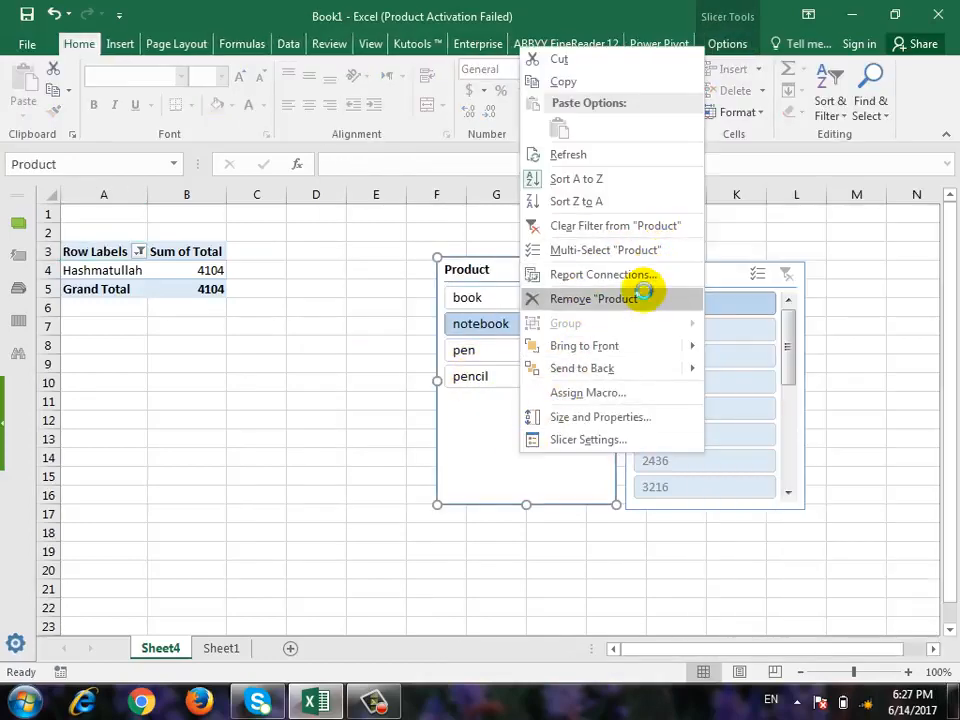
pyautogui.moveTo(677, 268); pyautogui.dragTo(373, 276)
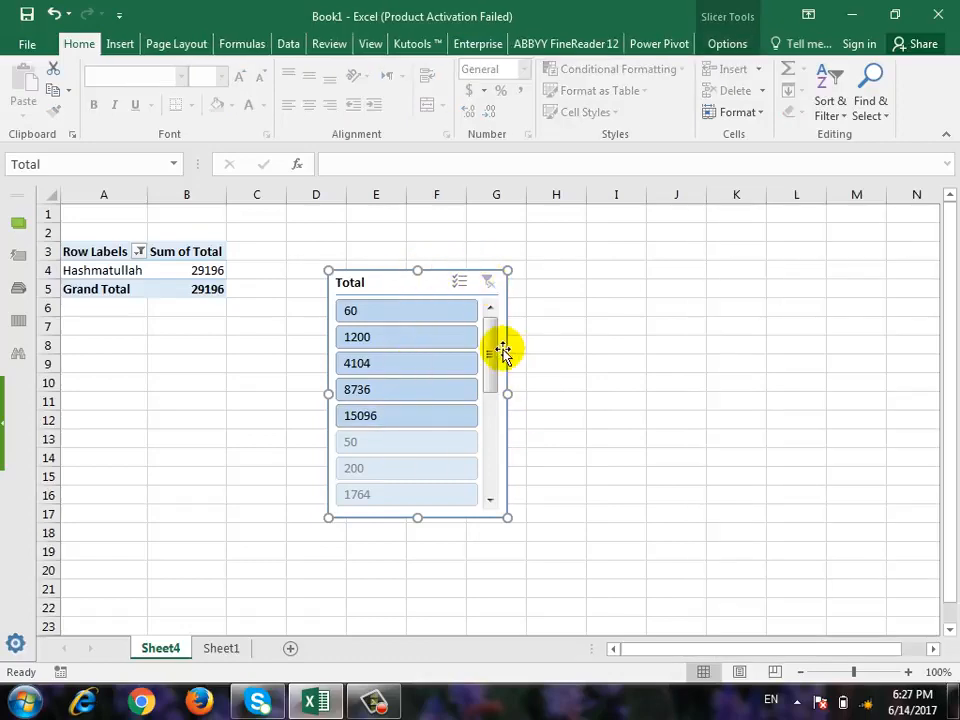
pyautogui.rightClick(468, 354)
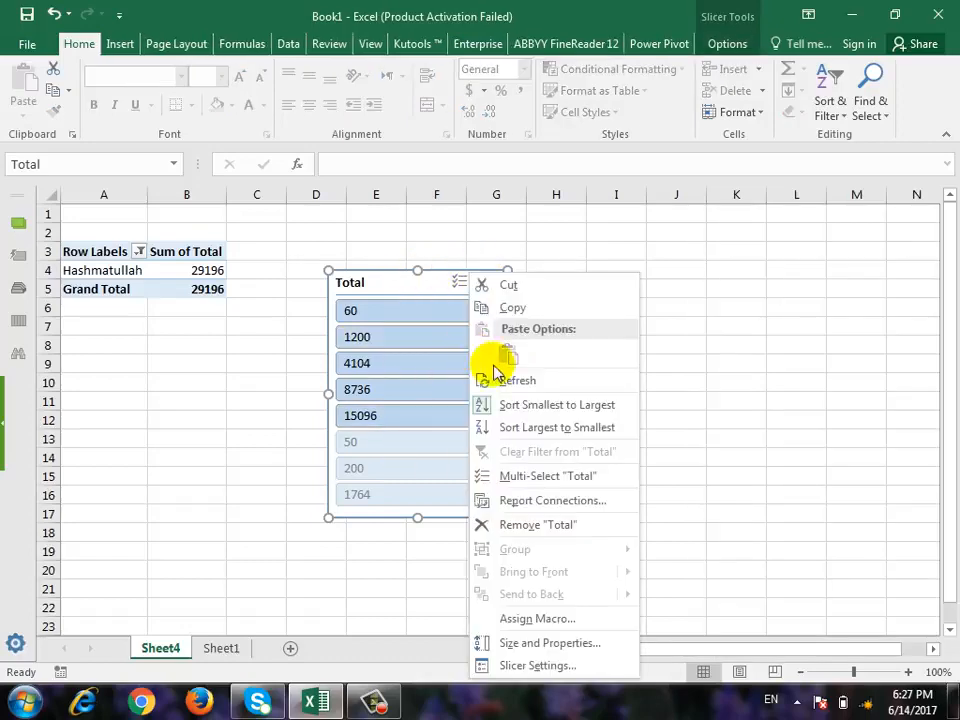
pyautogui.click(543, 522)
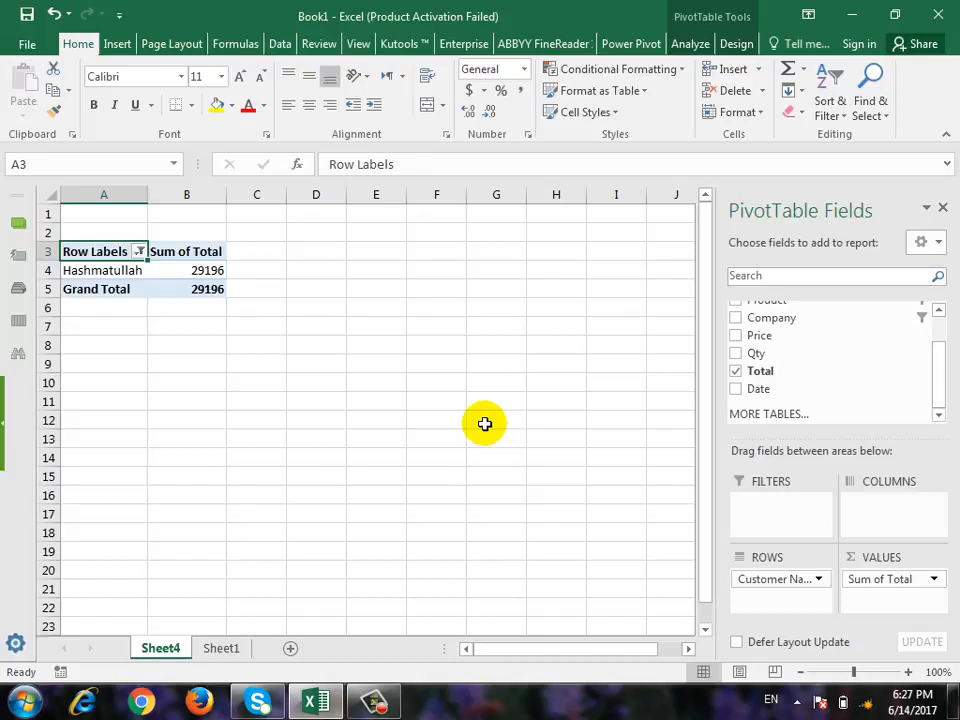
# Step: Delete the PivotTable worksheet Sheet4 from the workbook
pyautogui.click(114, 44)
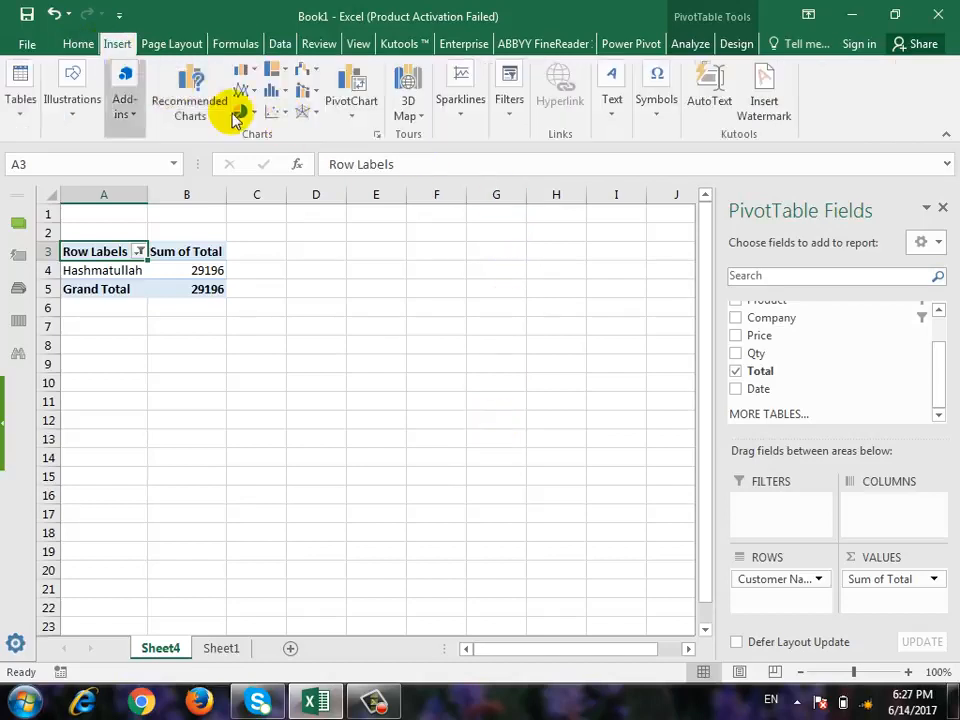
pyautogui.click(510, 110)
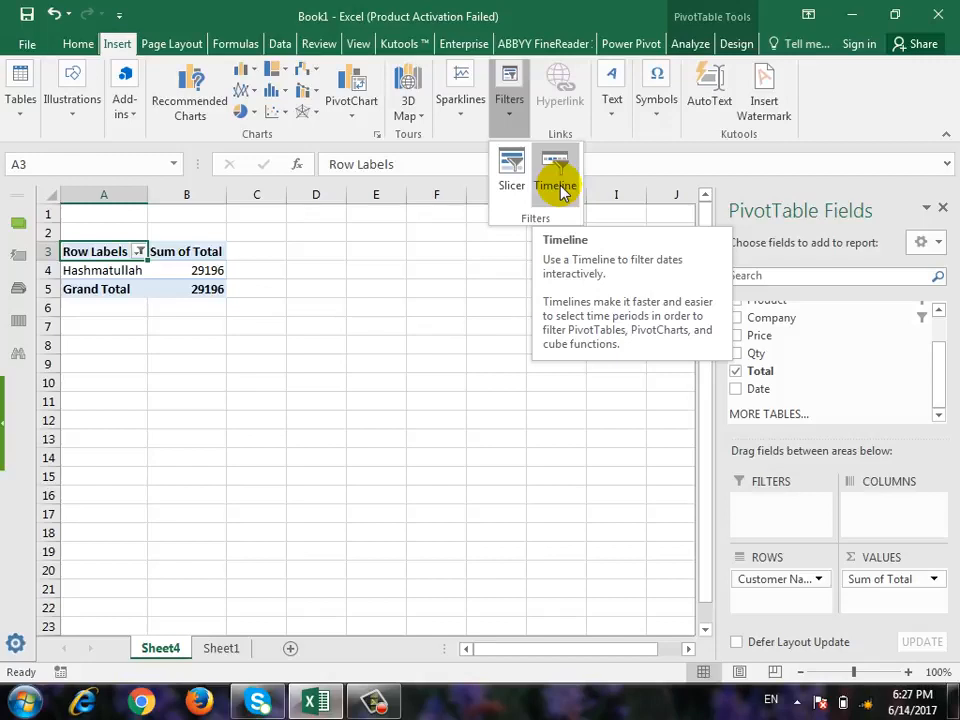
pyautogui.rightClick(162, 647)
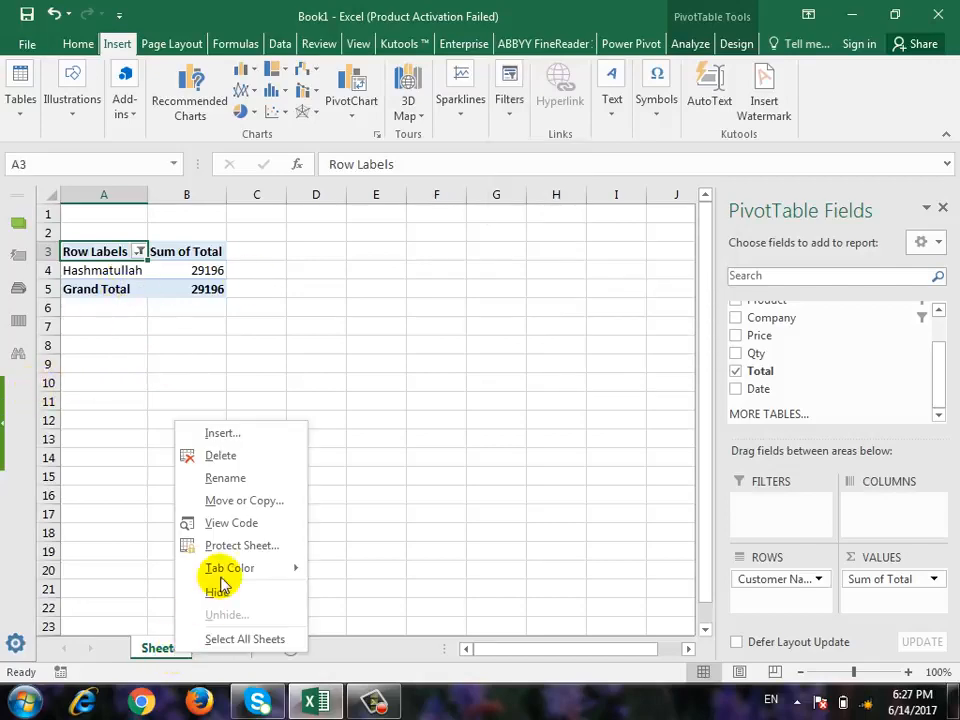
pyautogui.click(262, 465)
pyautogui.click(437, 402)
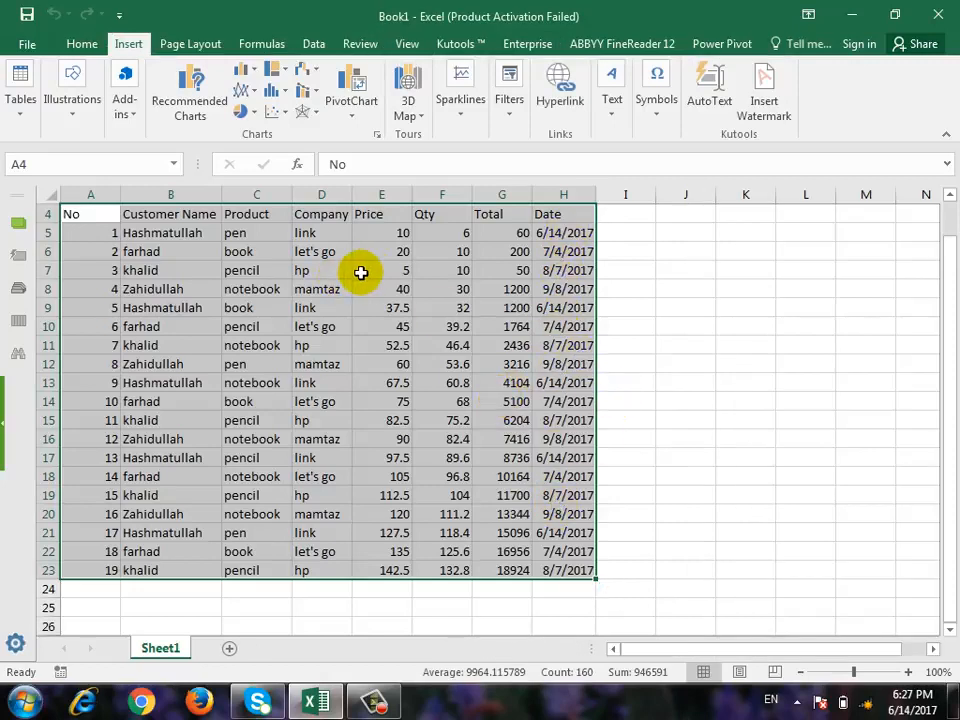
# Step: Create a PivotTable from Sheet1!$A$4:$H$23 on a new worksheet, with Customer Name in Rows and Total in Values
pyautogui.click(18, 100)
pyautogui.click(33, 187)
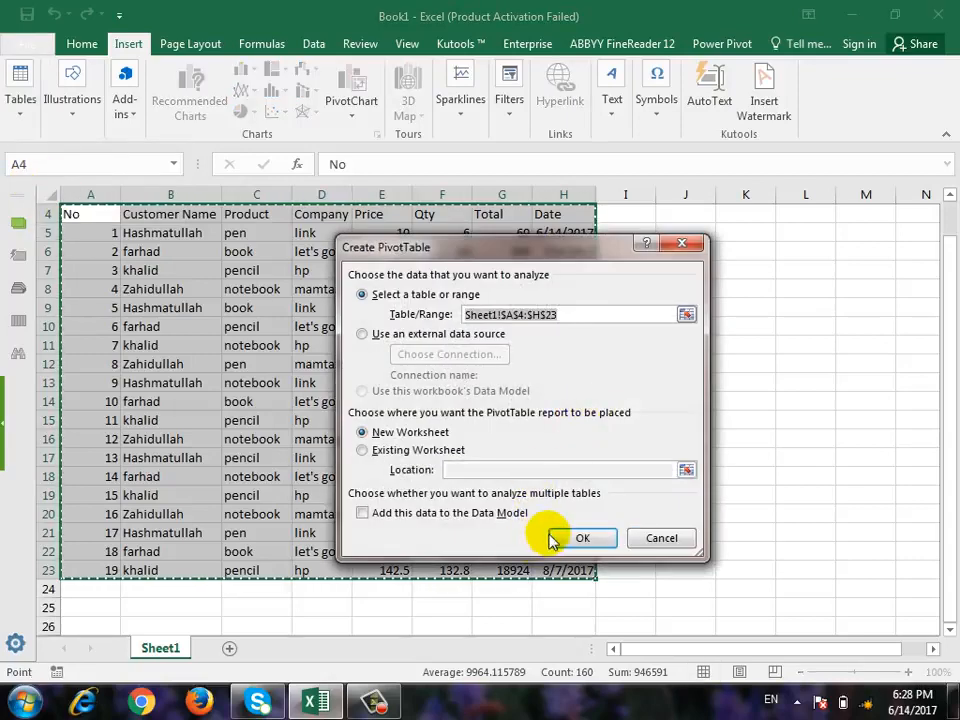
pyautogui.click(576, 536)
pyautogui.moveTo(793, 326); pyautogui.dragTo(789, 574)
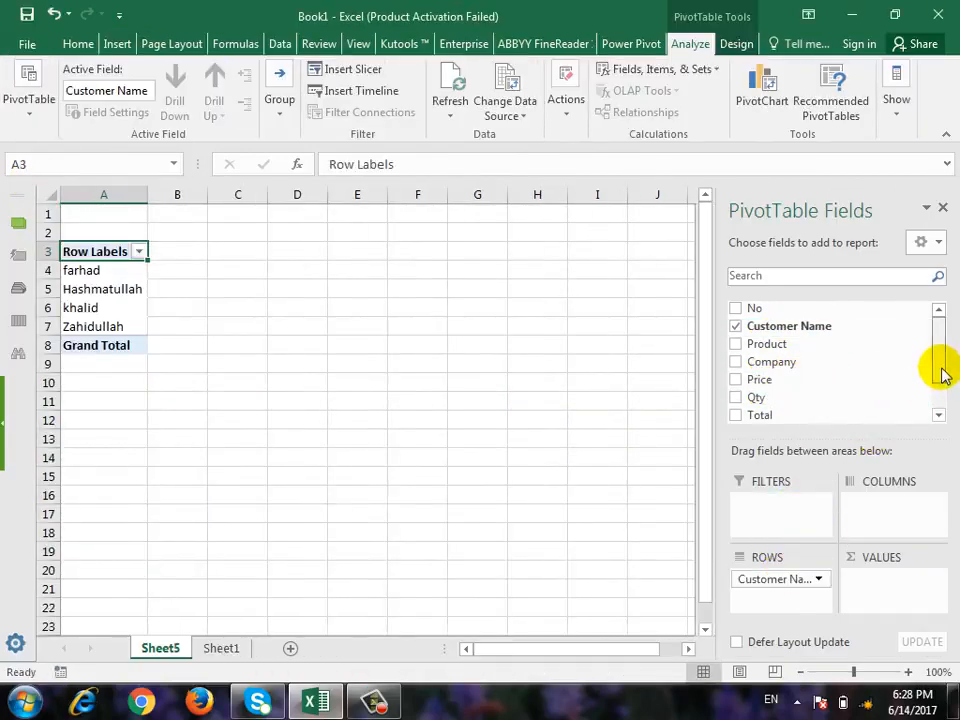
pyautogui.moveTo(939, 377); pyautogui.dragTo(939, 398)
pyautogui.moveTo(786, 395); pyautogui.dragTo(898, 596)
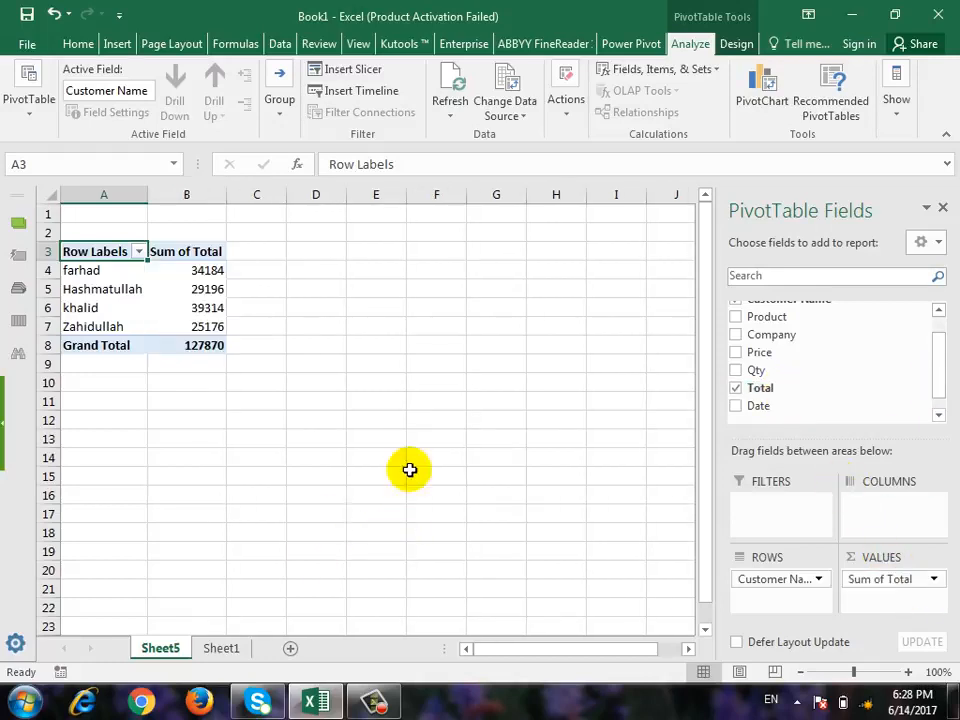
pyautogui.click(78, 44)
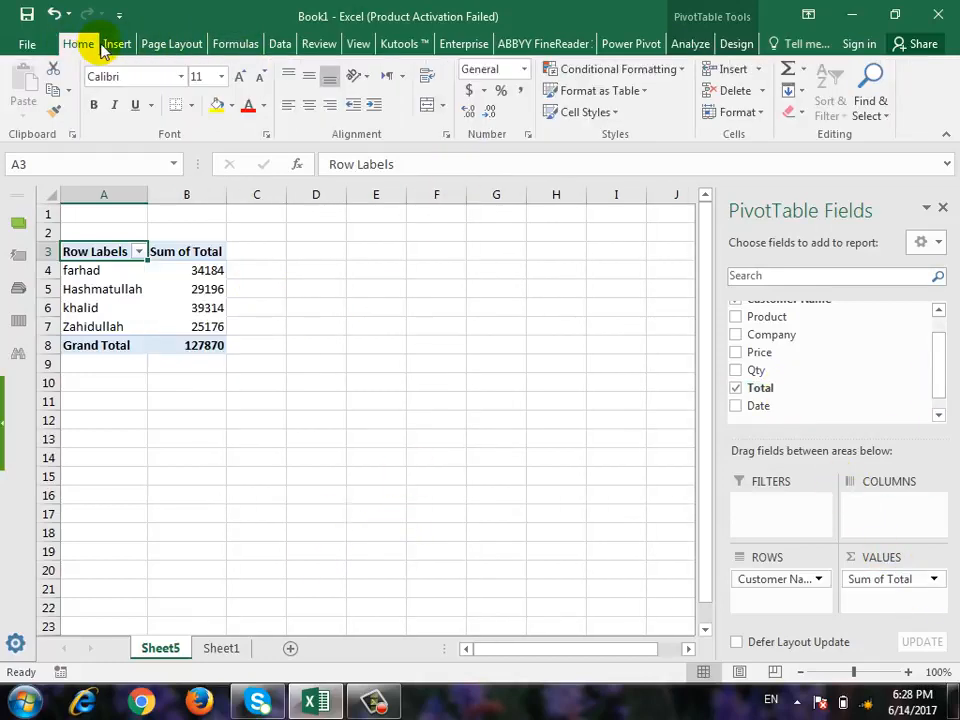
pyautogui.click(117, 44)
pyautogui.click(512, 115)
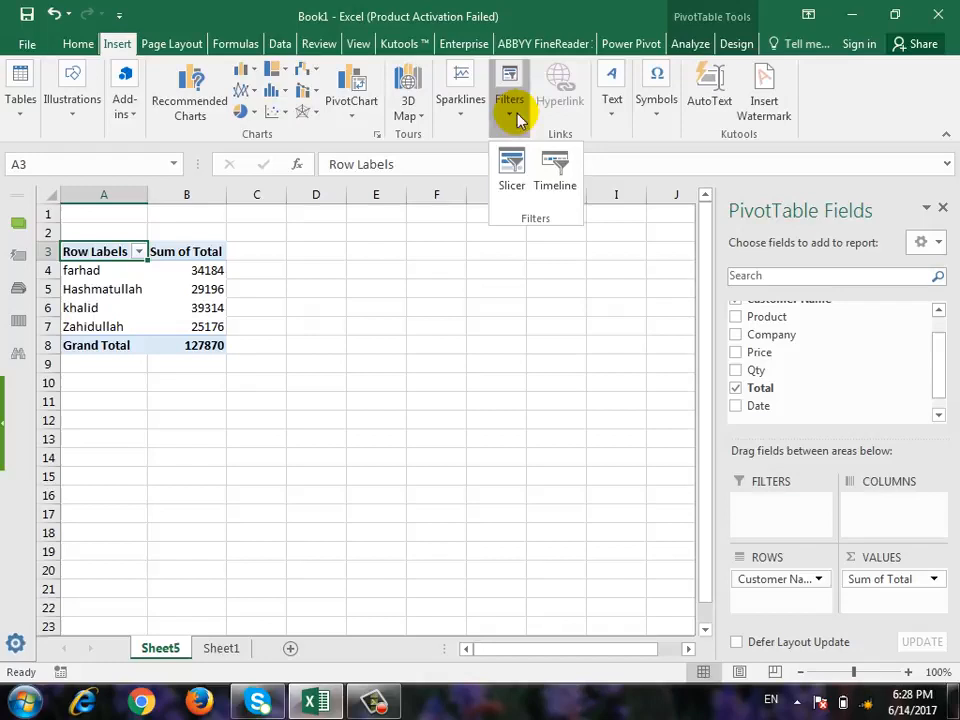
pyautogui.click(558, 186)
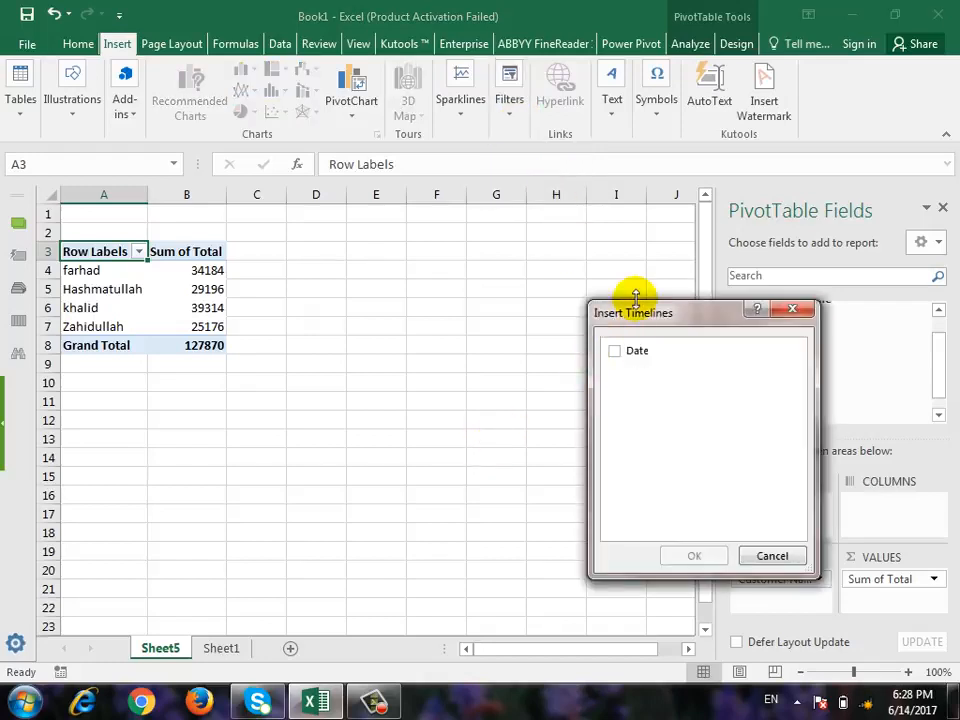
pyautogui.moveTo(620, 314); pyautogui.dragTo(455, 290)
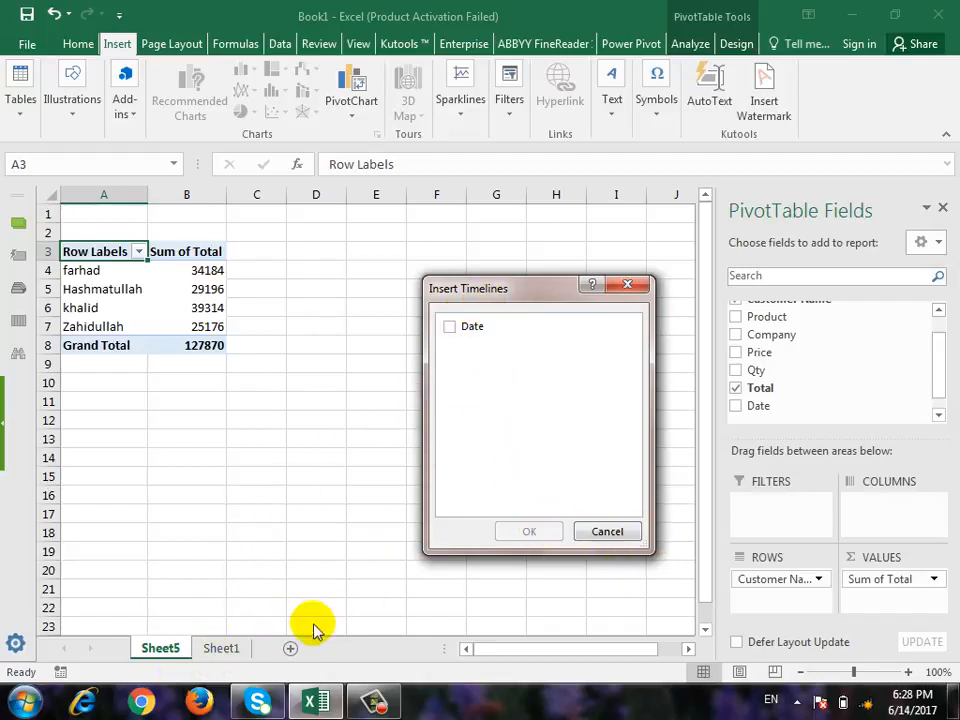
pyautogui.click(603, 533)
# Step: Check the Date column on Sheet1, and insert a Date Timeline beside the PivotTable, widened to about 6.55 inches
pyautogui.click(221, 646)
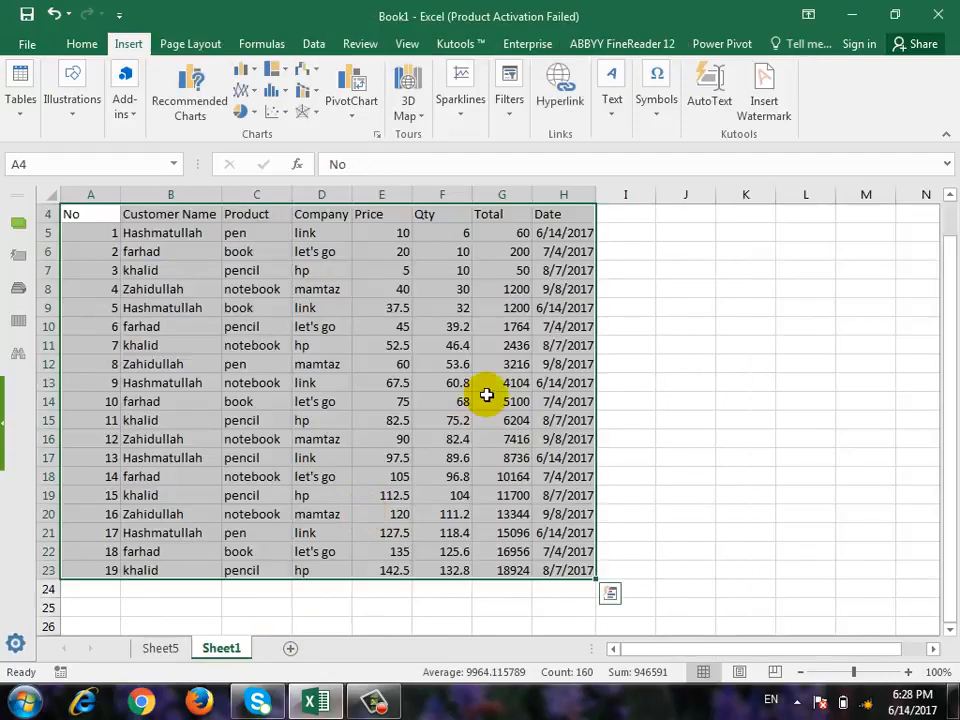
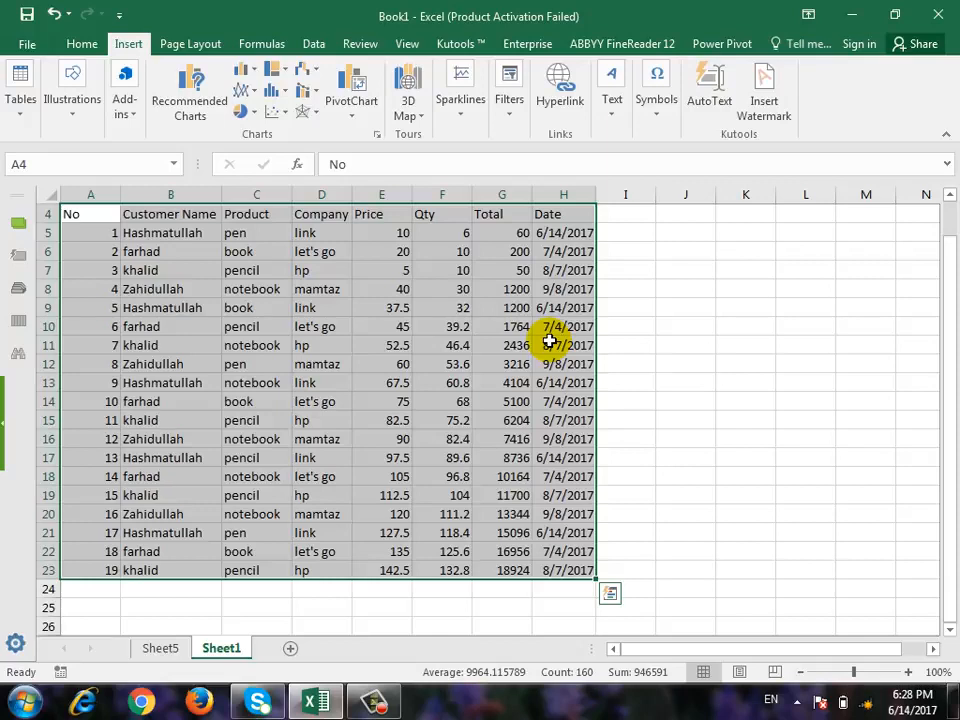
pyautogui.click(163, 650)
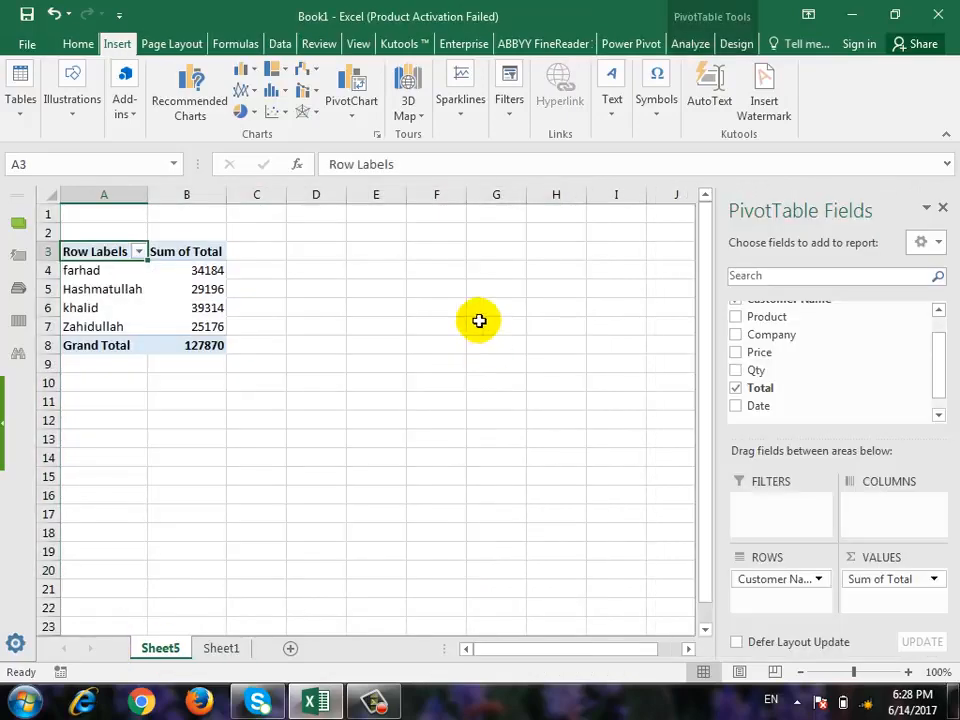
pyautogui.click(509, 112)
pyautogui.click(567, 205)
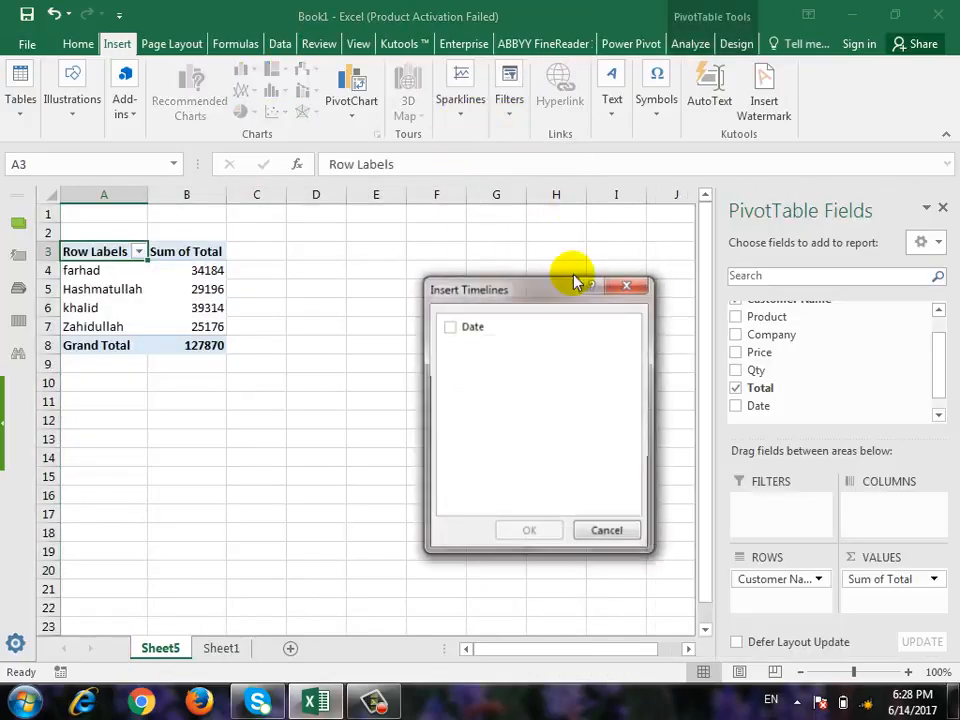
pyautogui.click(450, 328)
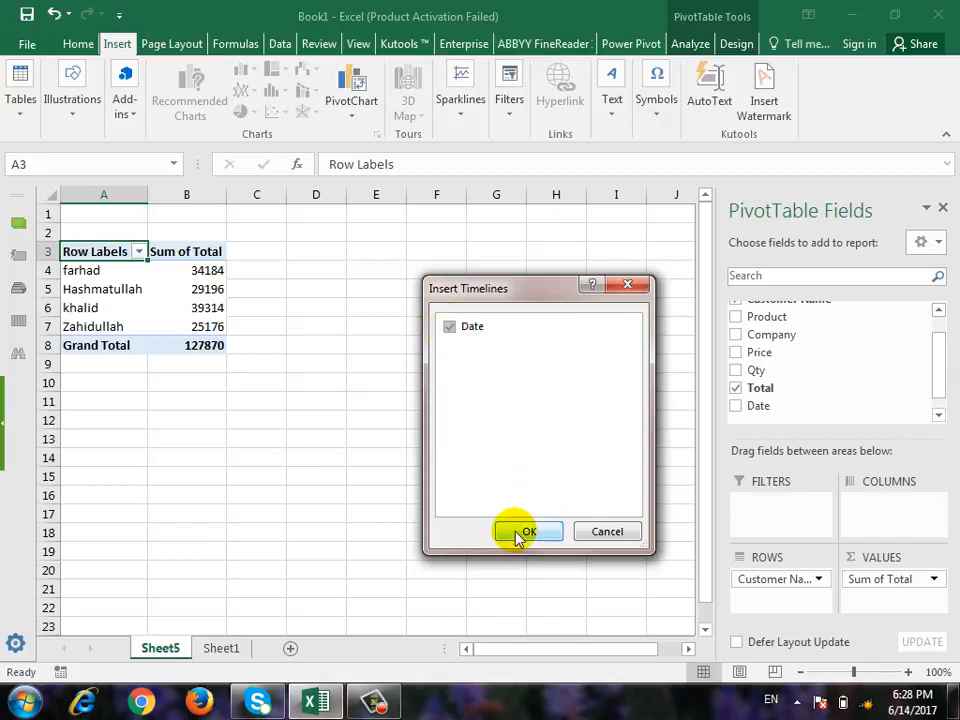
pyautogui.click(525, 531)
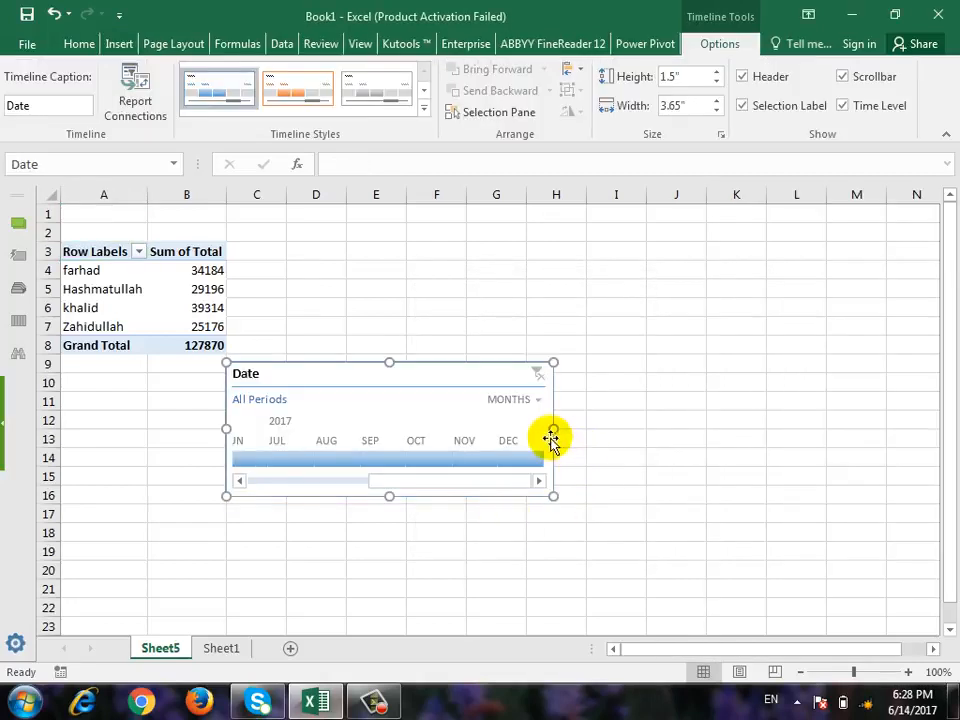
pyautogui.moveTo(553, 428); pyautogui.dragTo(814, 455)
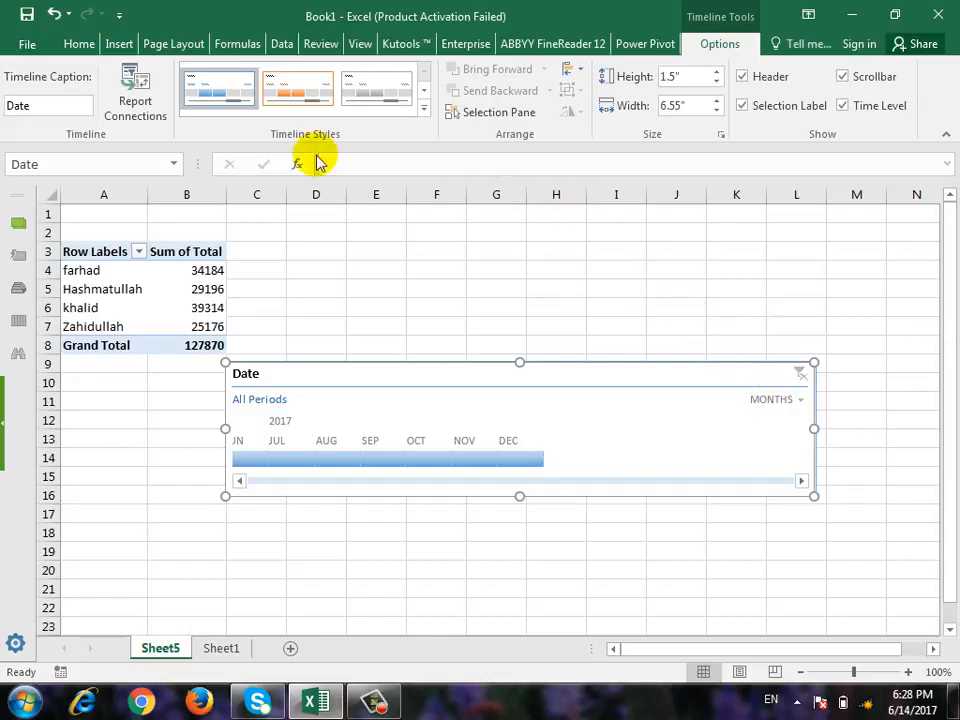
pyautogui.click(117, 45)
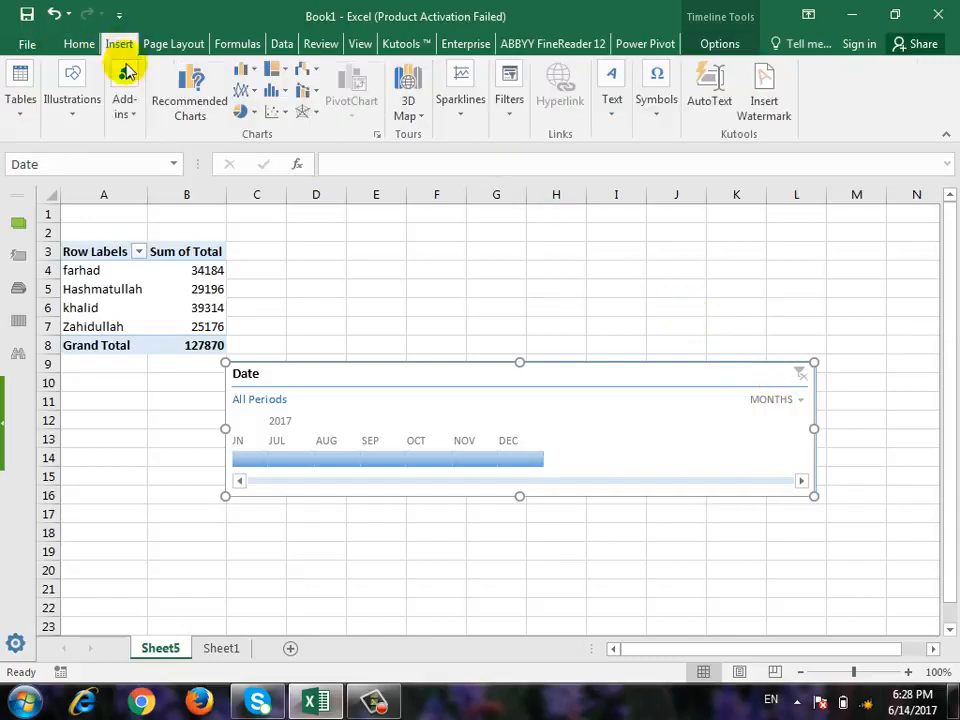
pyautogui.click(512, 110)
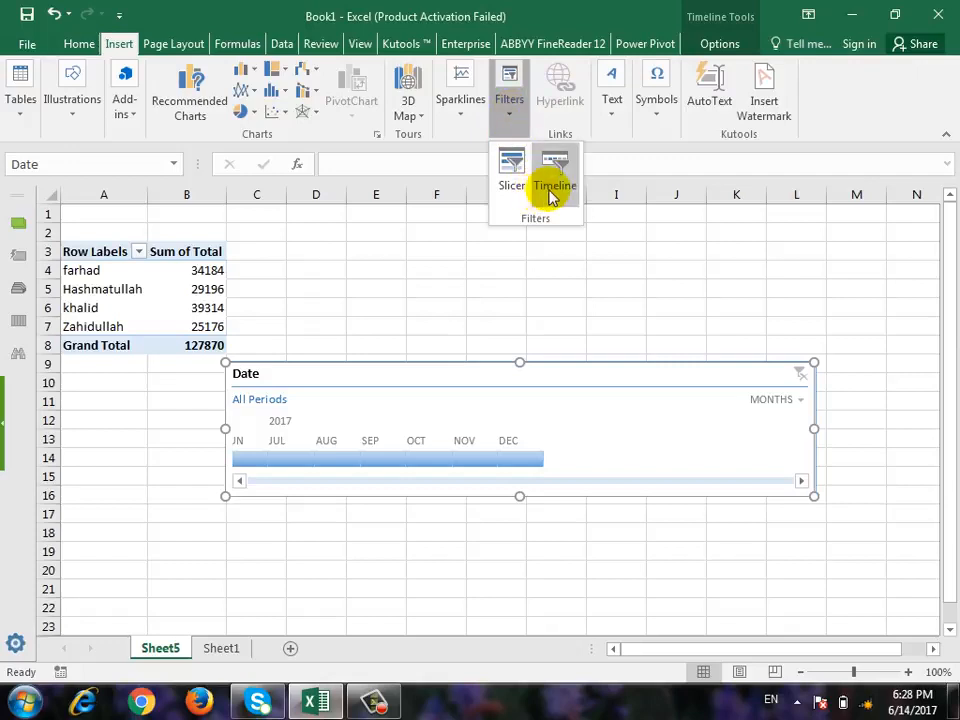
pyautogui.click(396, 379)
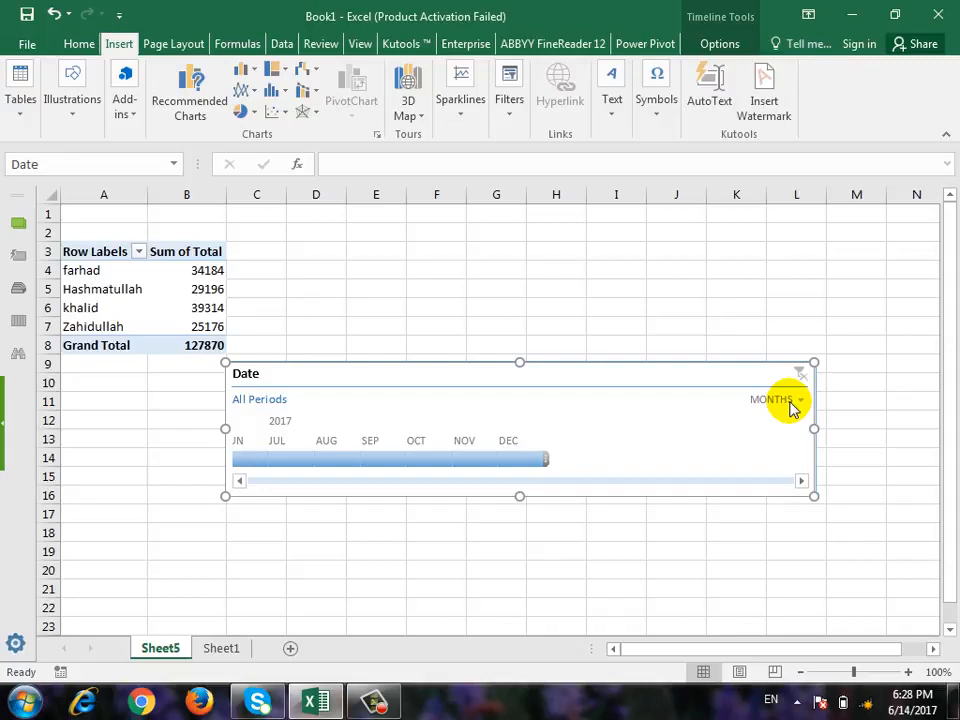
# Step: Filter the PivotTable with the Date Timeline by July 2017 and by June 2017 in turn
pyautogui.click(285, 461)
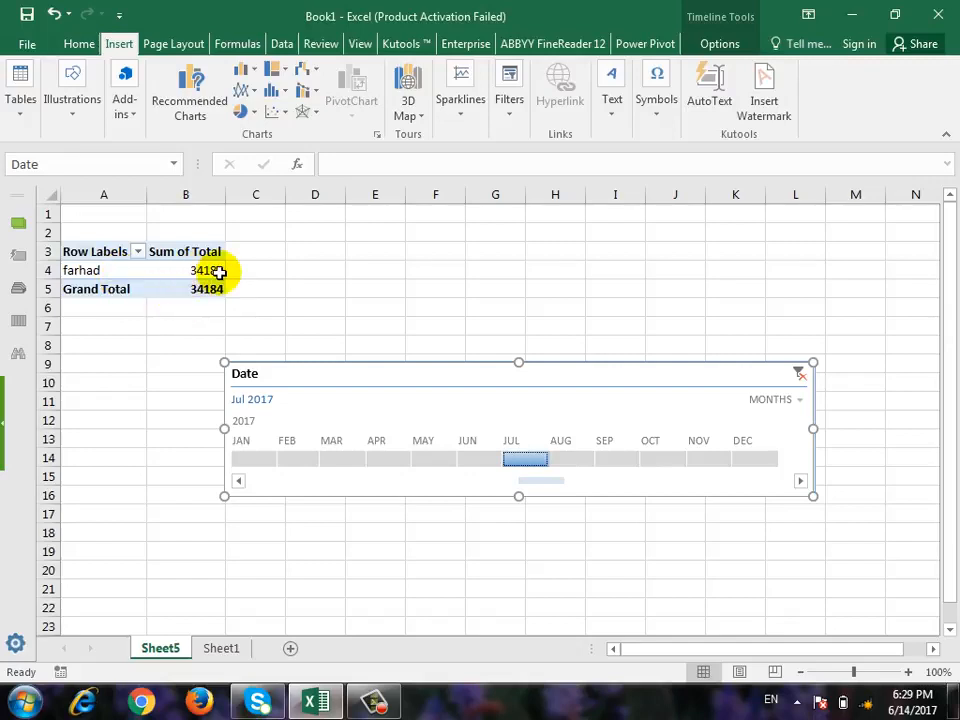
pyautogui.moveTo(530, 459); pyautogui.dragTo(470, 462)
# Step: Switch the Date Timeline to Years, filter the PivotTable by 2017, and compare with the source data on Sheet1
pyautogui.click(799, 400)
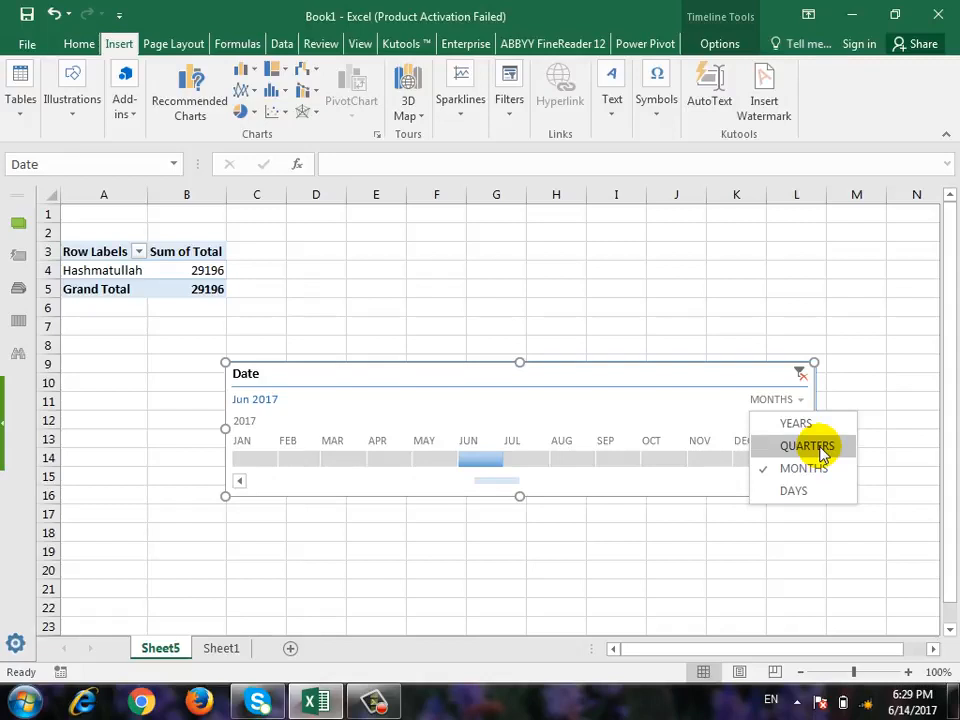
pyautogui.click(820, 424)
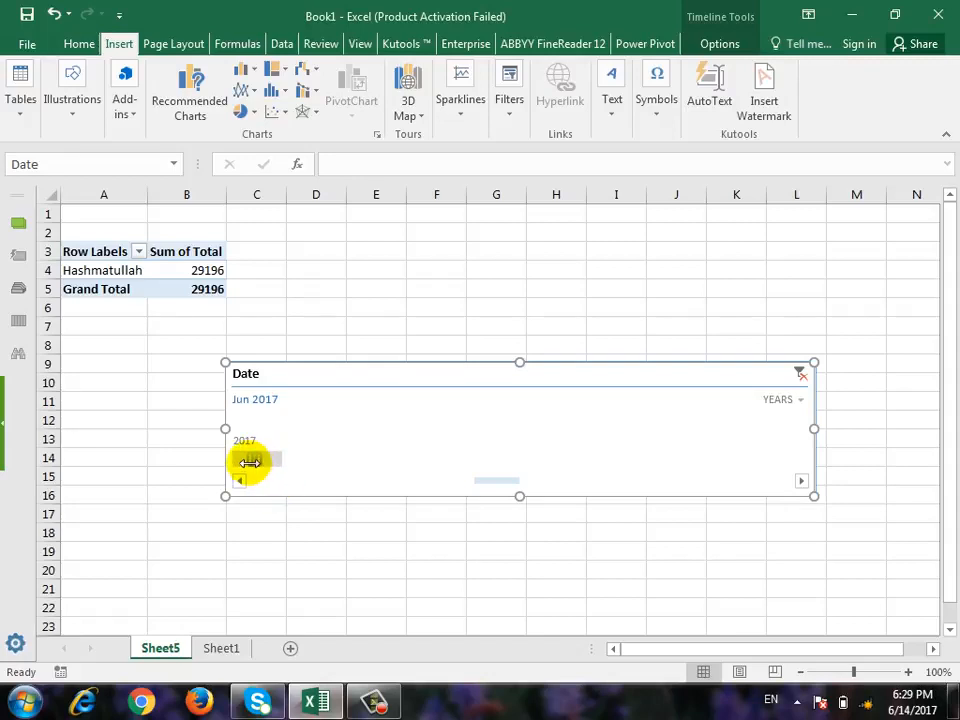
pyautogui.click(257, 459)
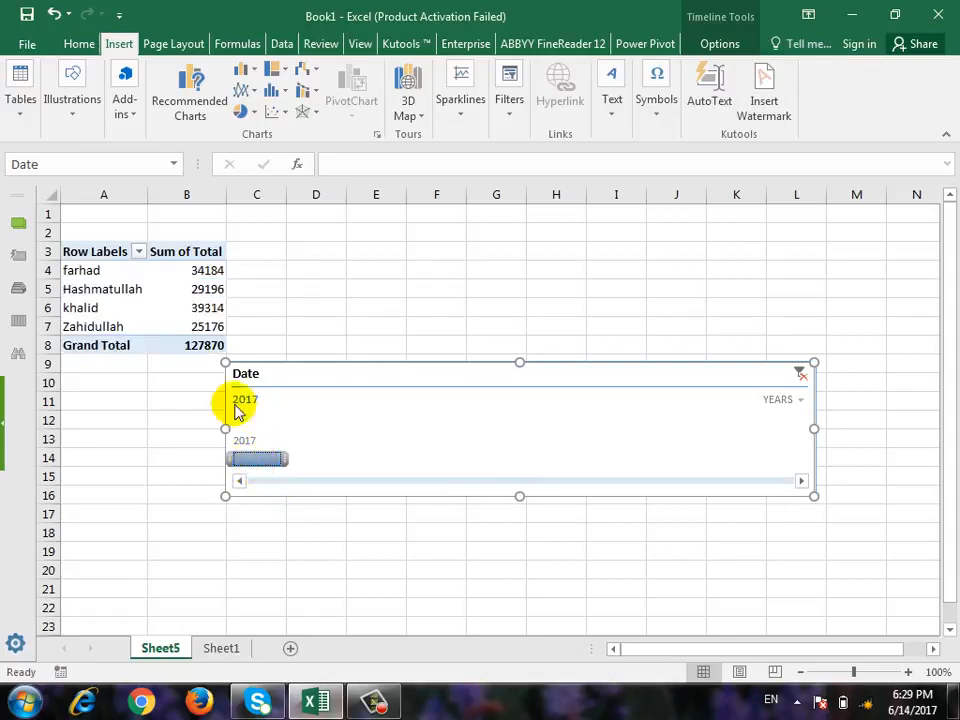
pyautogui.click(210, 652)
pyautogui.click(186, 655)
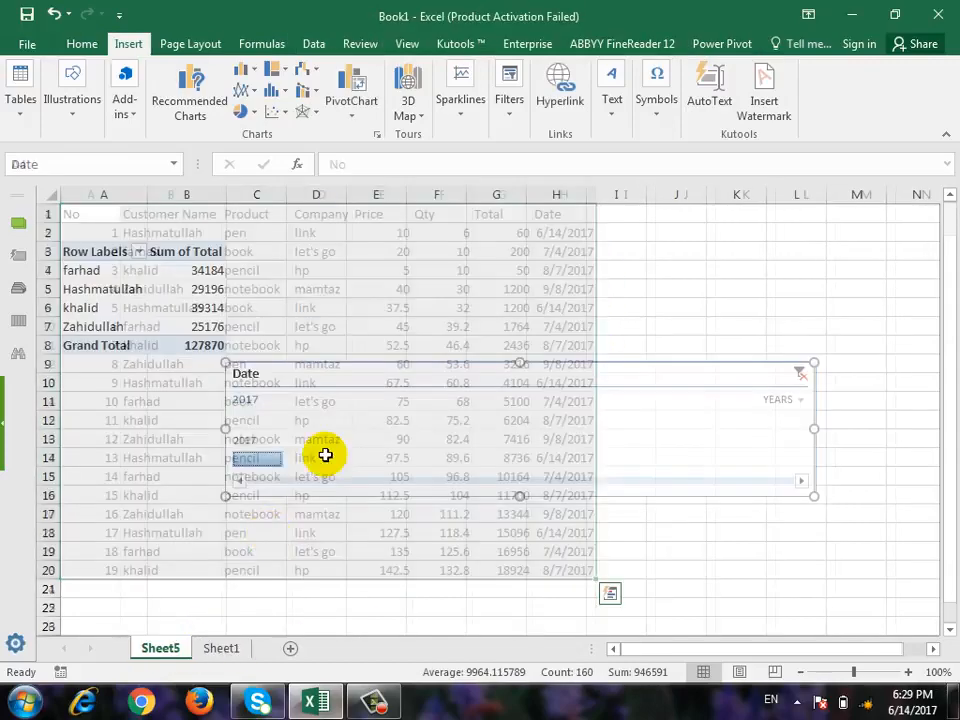
# Step: Switch the Date Timeline to Quarters and filter the PivotTable by Q1 2017
pyautogui.click(806, 404)
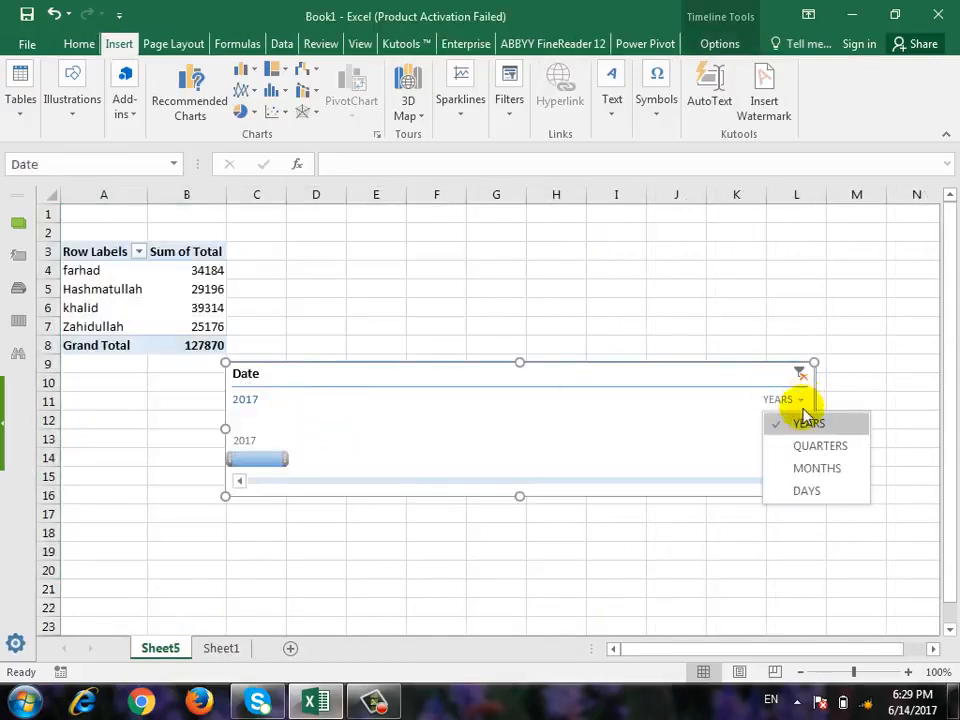
pyautogui.click(804, 446)
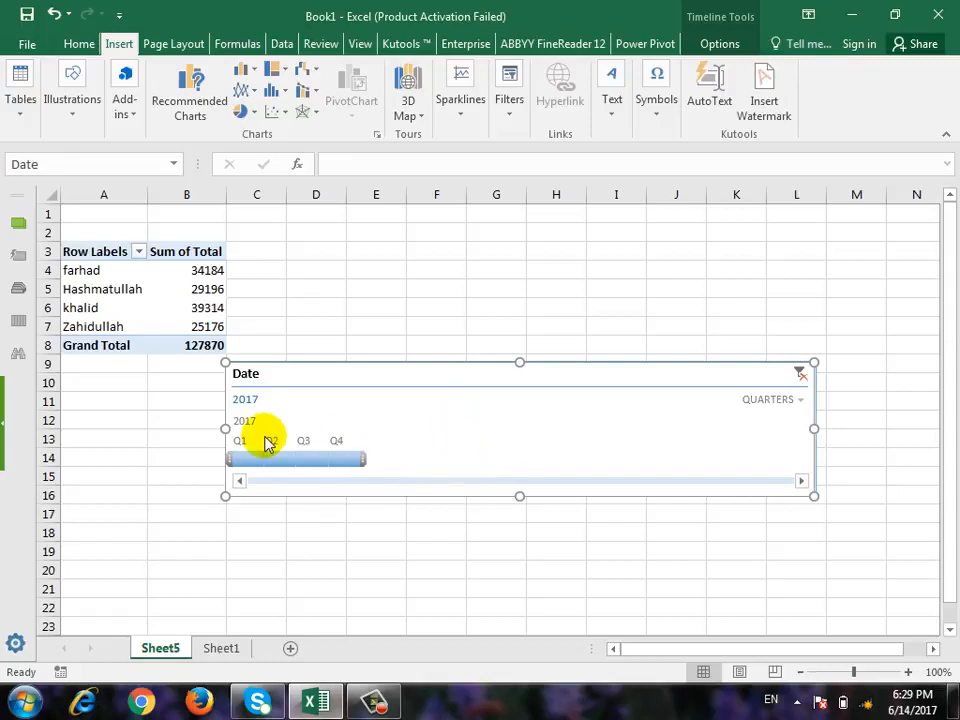
pyautogui.click(249, 462)
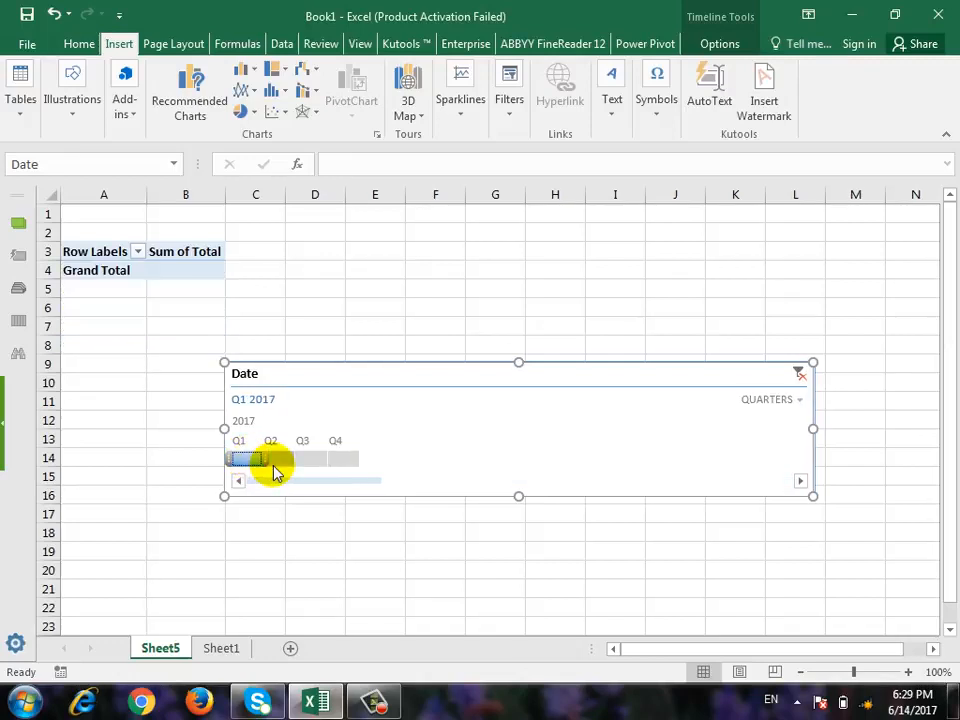
# Step: Filter the PivotTable with the Date Timeline by Q2, Q3 and Q4 2017 in turn, ending on Q3 2017
pyautogui.click(275, 462)
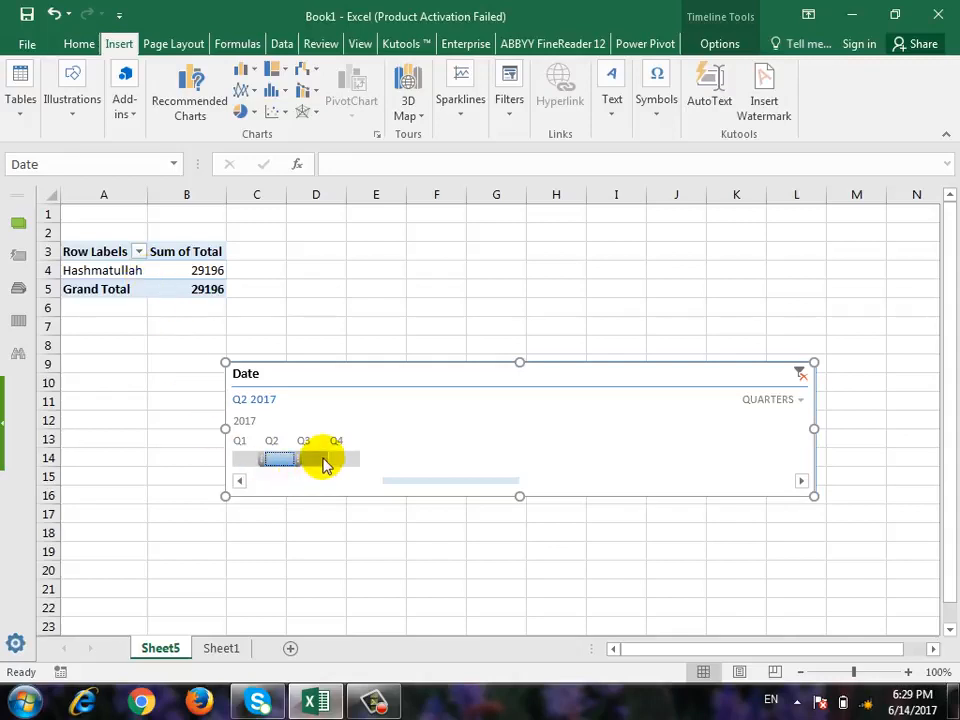
pyautogui.click(318, 460)
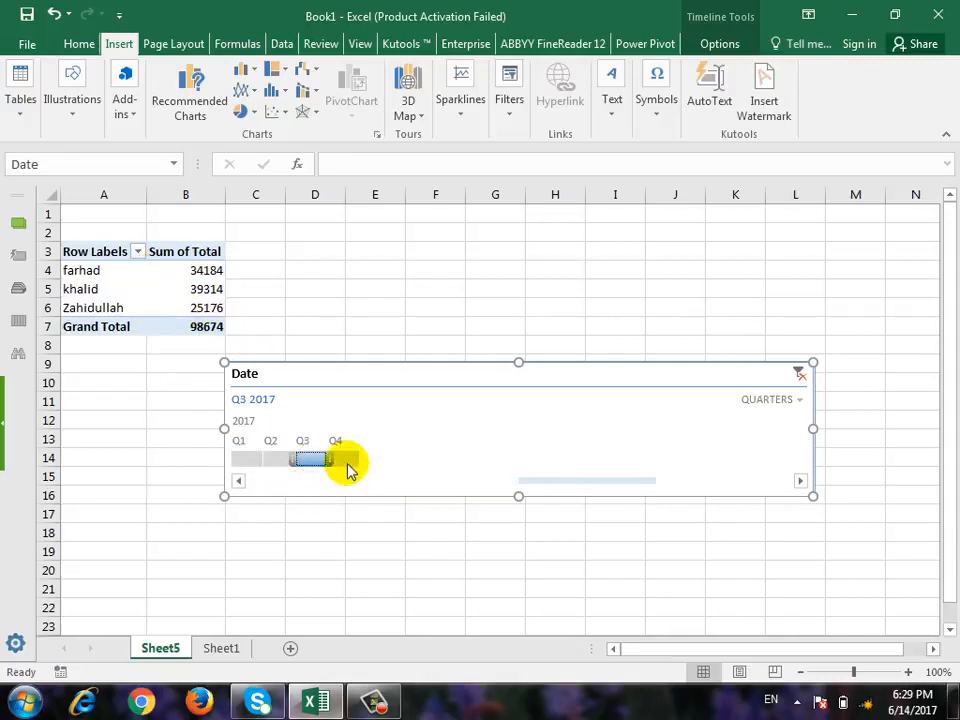
pyautogui.click(349, 462)
pyautogui.click(308, 460)
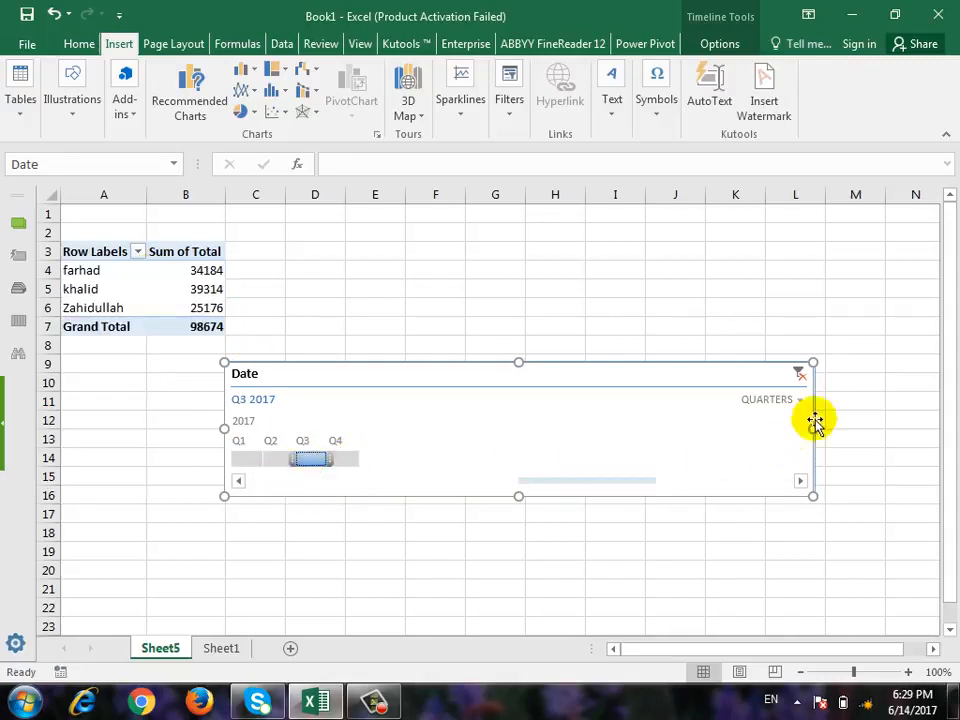
# Step: Switch the Date Timeline from quarters to Months and check the other time levels it offers
pyautogui.click(800, 399)
pyautogui.click(813, 467)
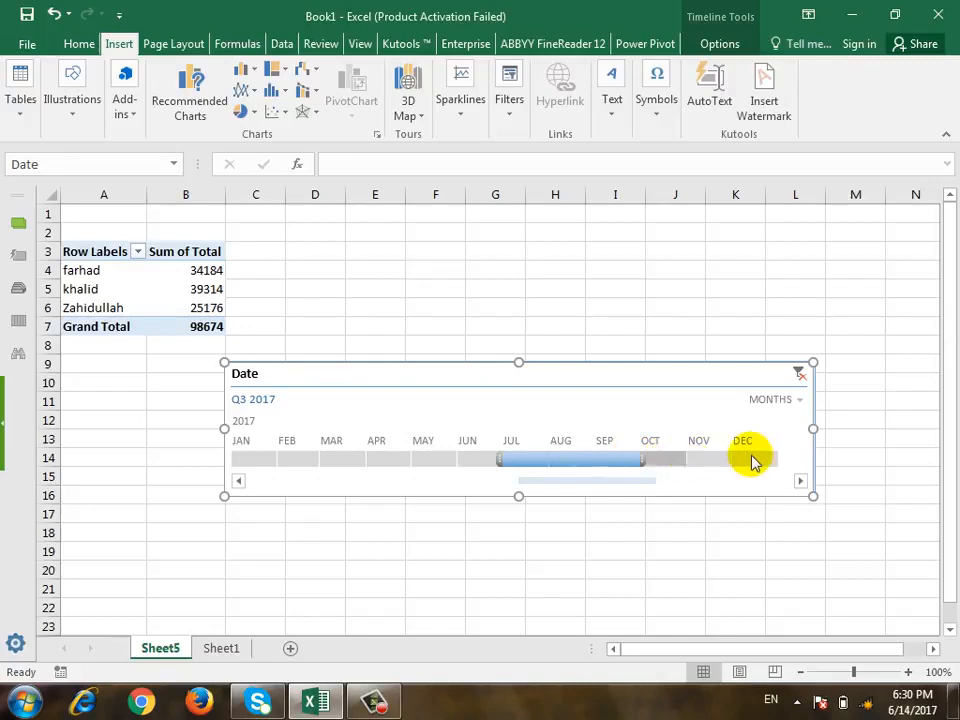
pyautogui.click(800, 400)
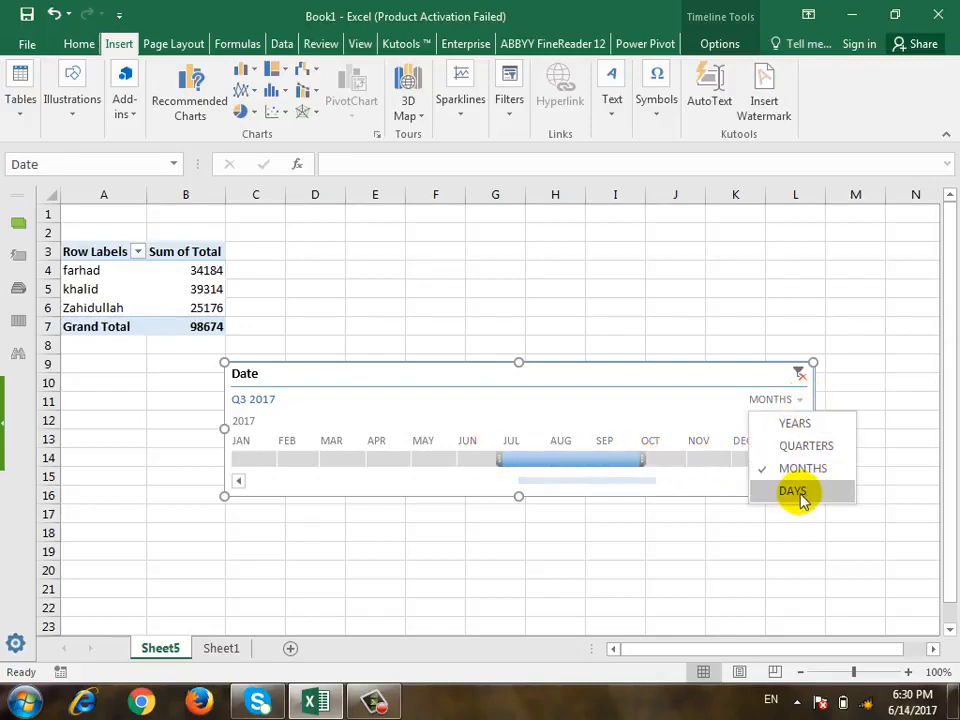
pyautogui.click(718, 392)
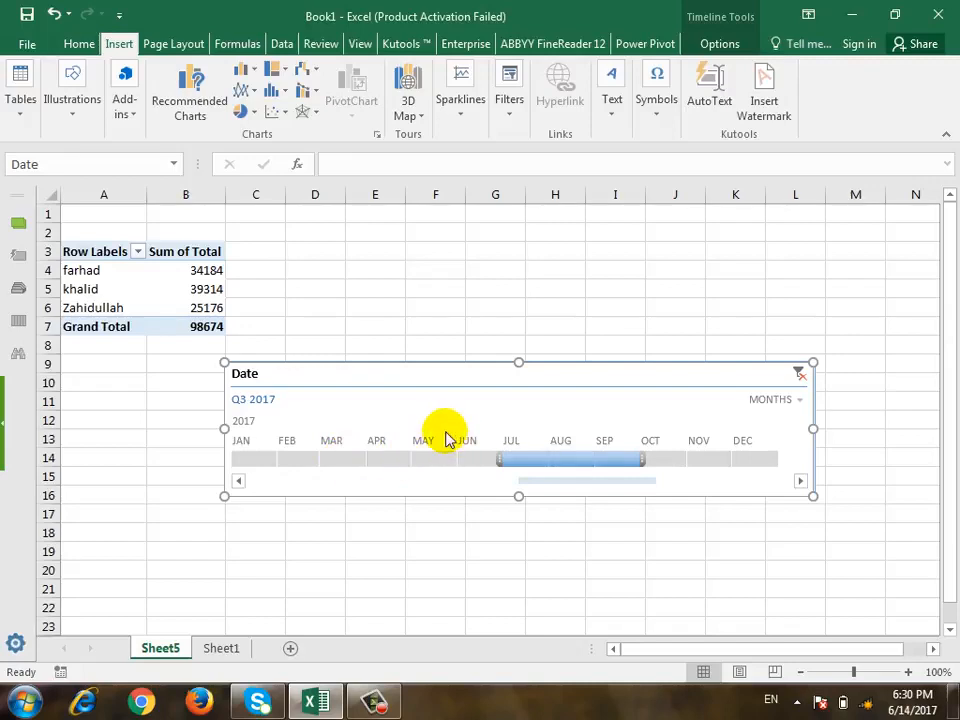
pyautogui.click(32, 120)
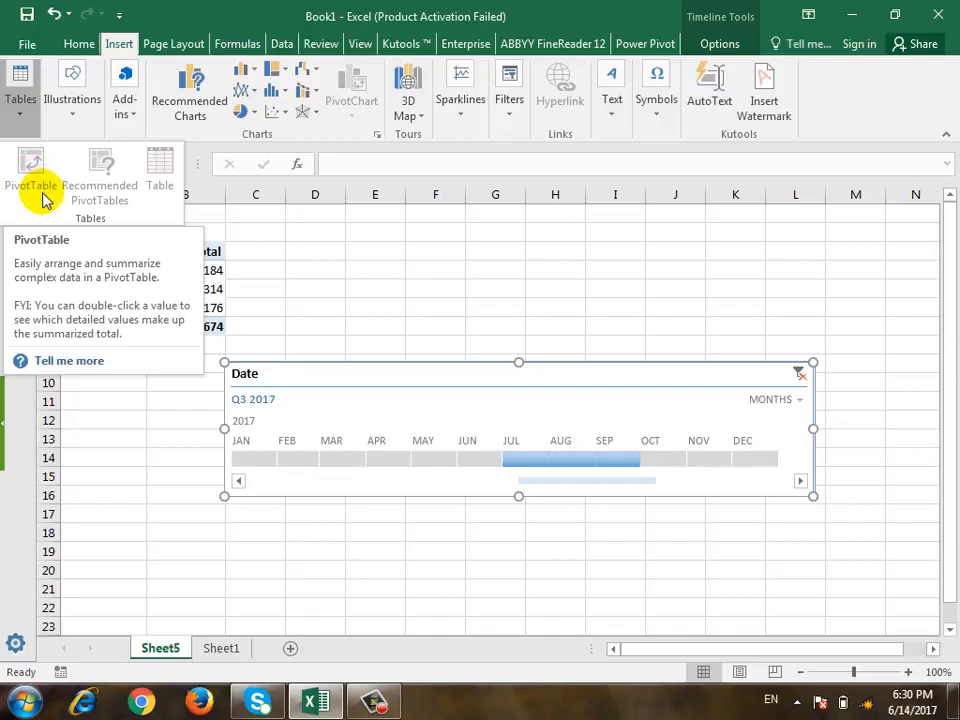
pyautogui.click(507, 110)
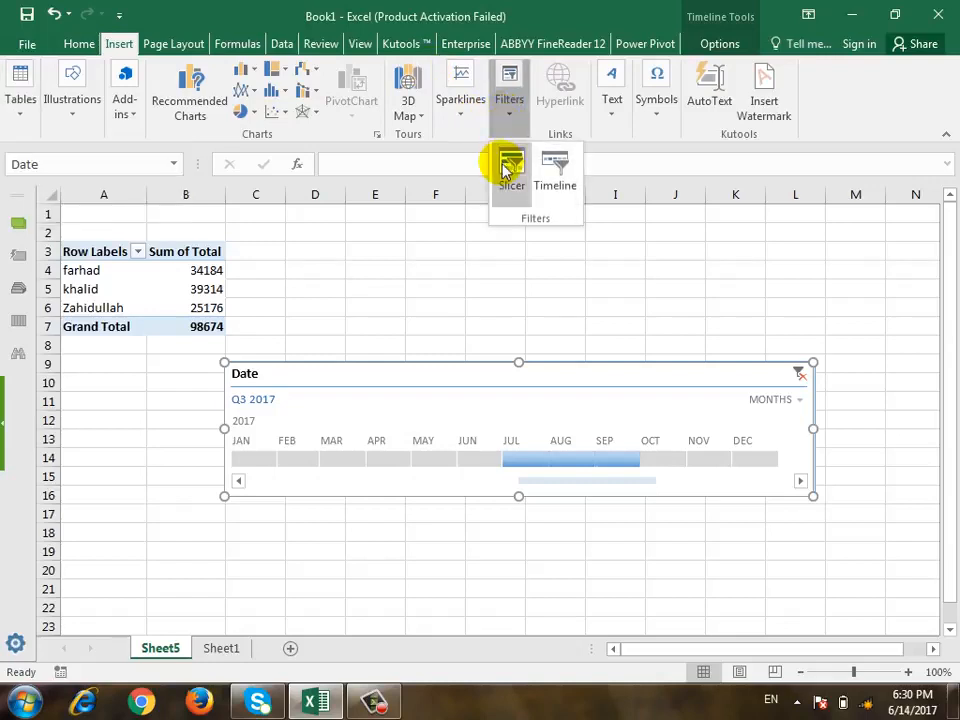
pyautogui.click(27, 122)
pyautogui.click(26, 128)
pyautogui.click(26, 128)
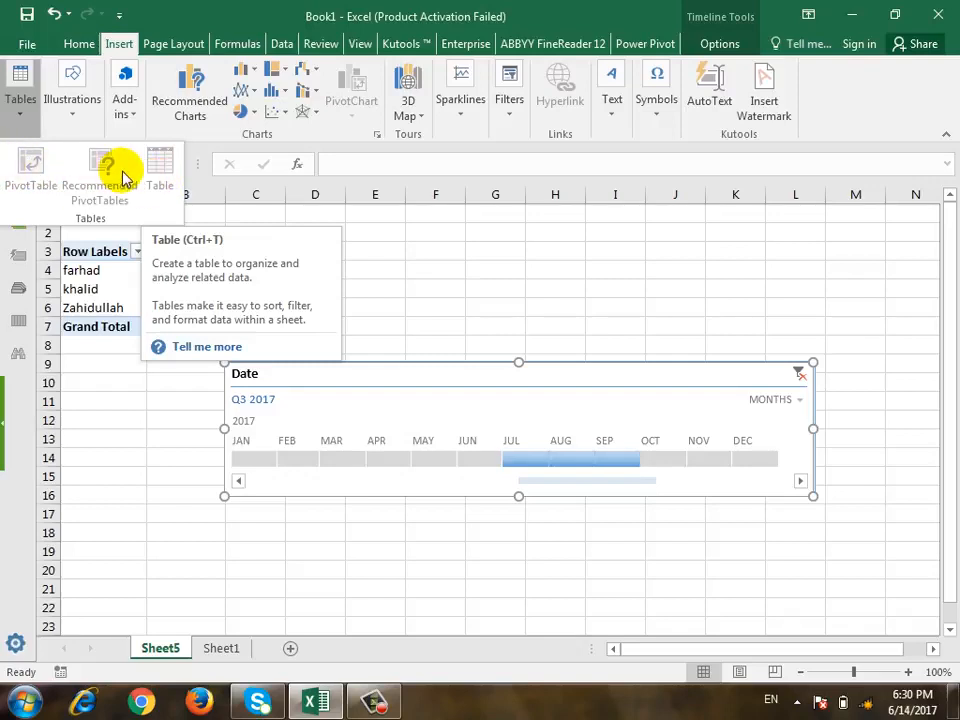
pyautogui.click(527, 111)
pyautogui.click(517, 130)
pyautogui.click(521, 118)
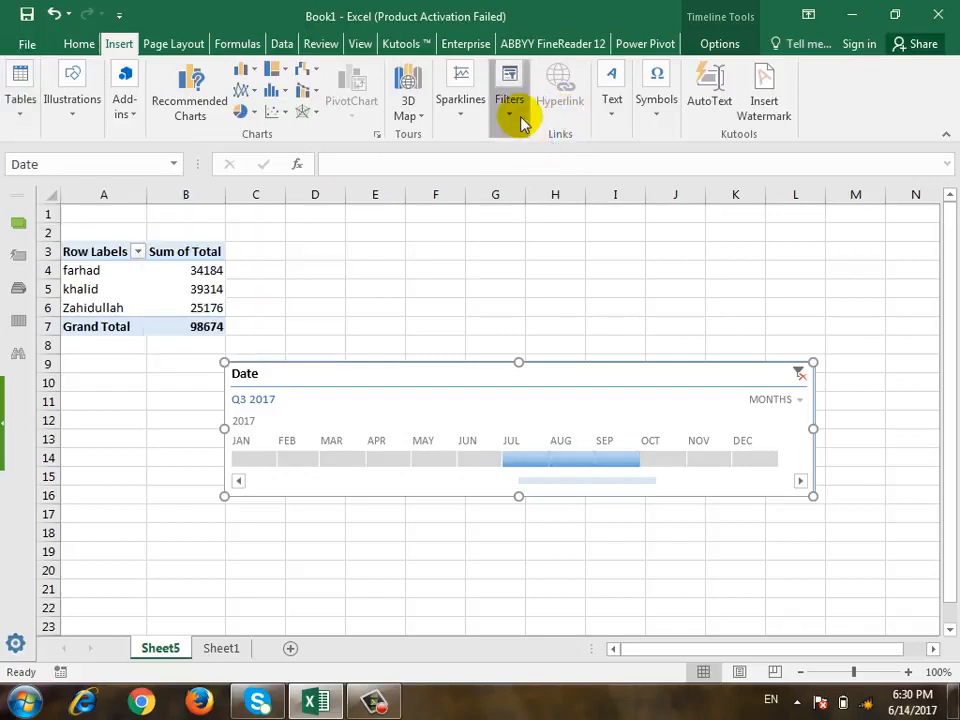
pyautogui.click(14, 120)
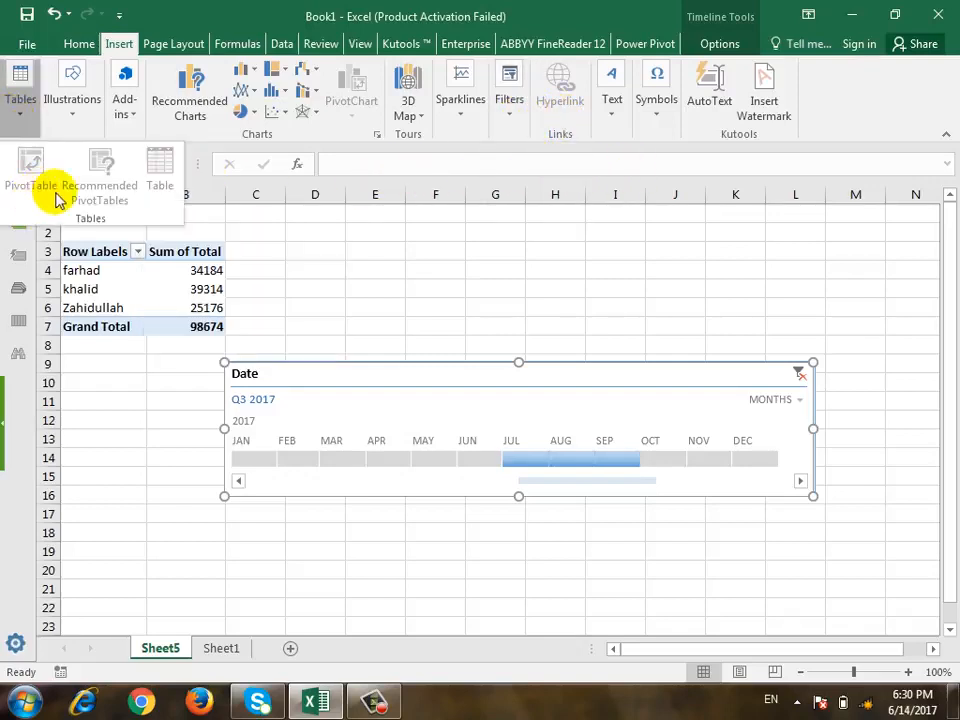
# Step: Remove the Date Timeline from Sheet5 and return to the source data on Sheet1
pyautogui.rightClick(390, 372)
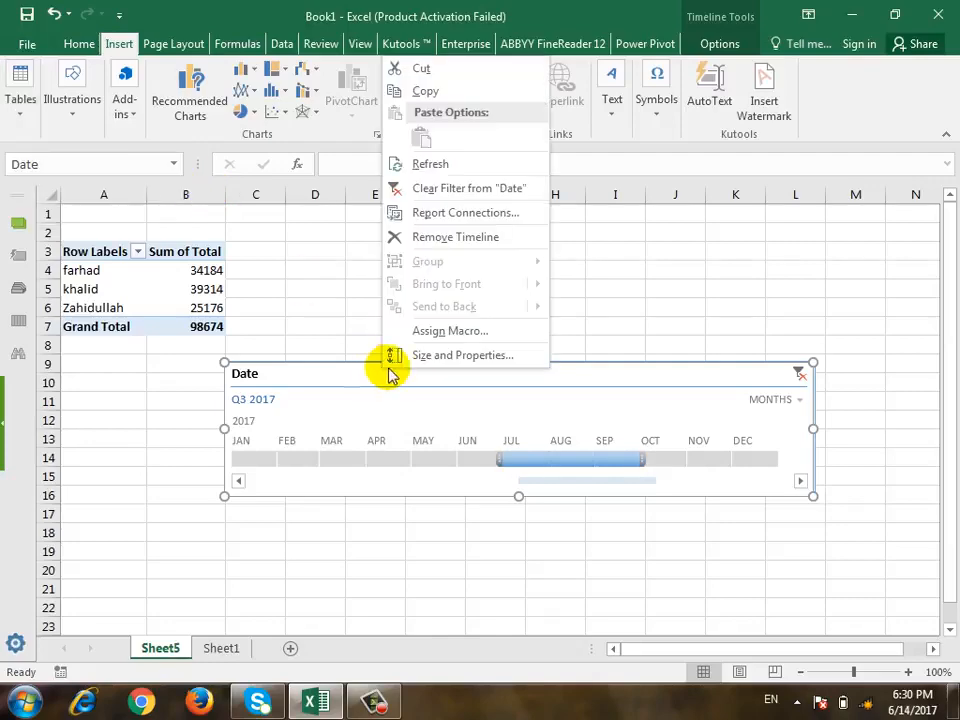
pyautogui.click(544, 240)
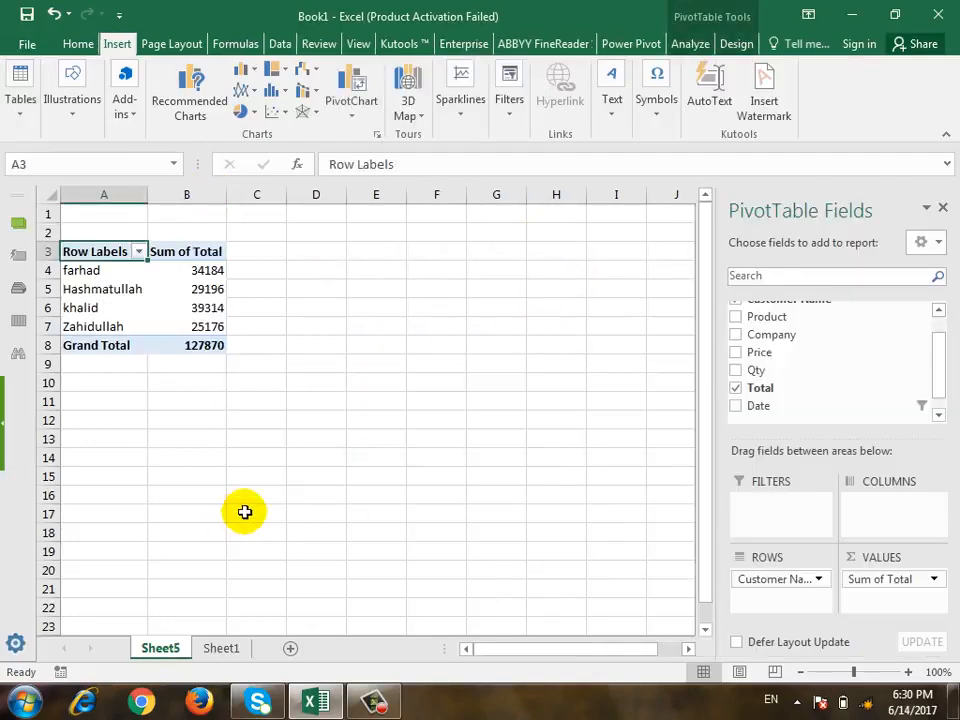
pyautogui.click(195, 647)
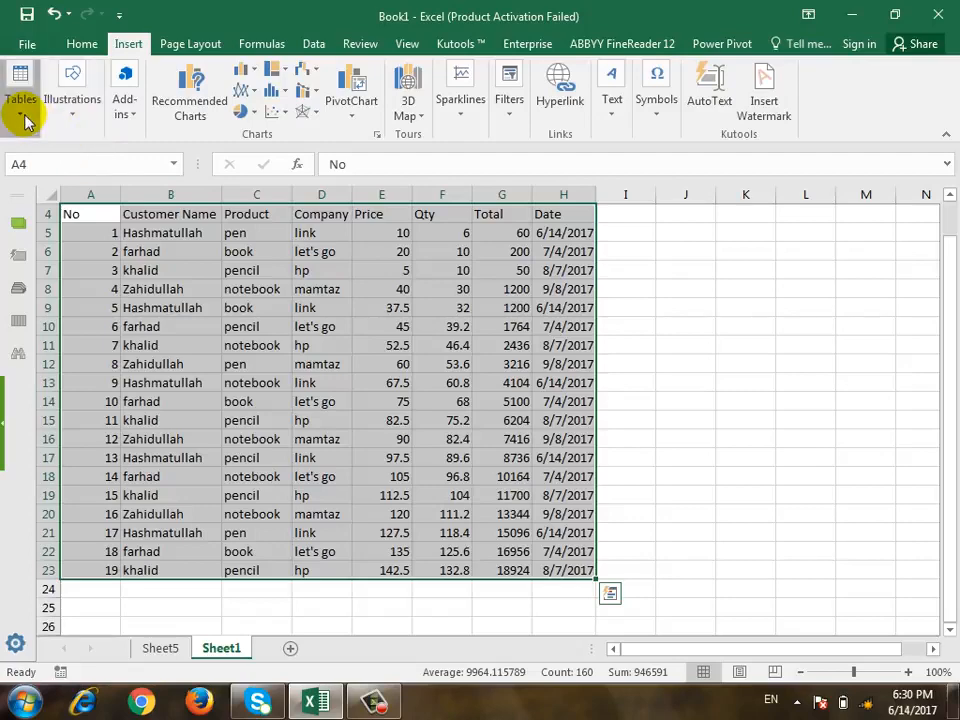
# Step: Convert the sales data in A4:H23 on Sheet1 into a table with headers
pyautogui.click(25, 118)
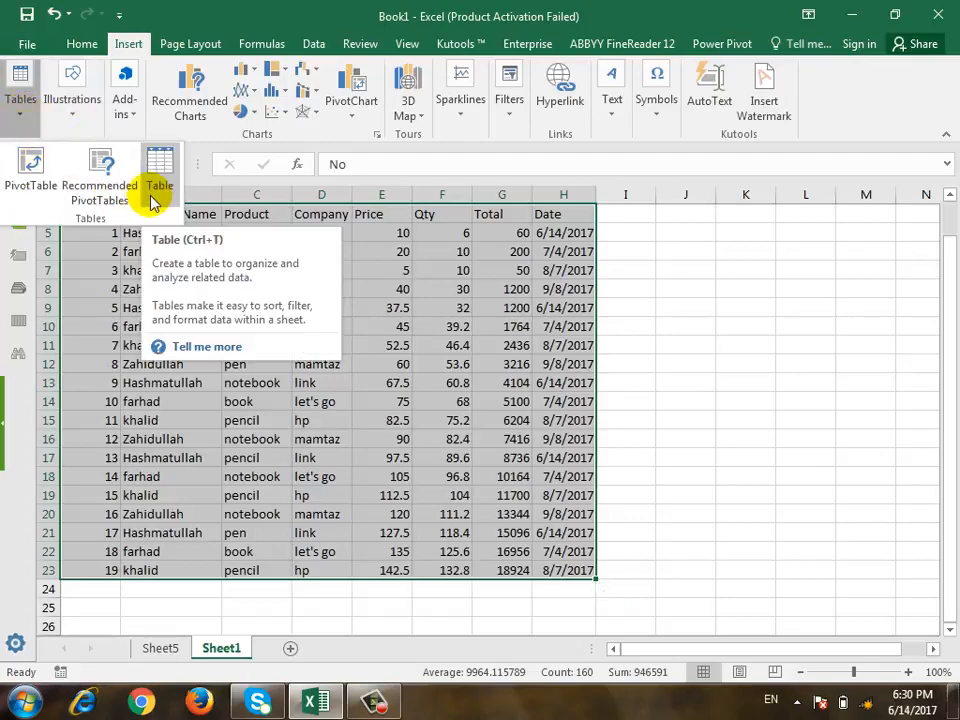
pyautogui.click(561, 267)
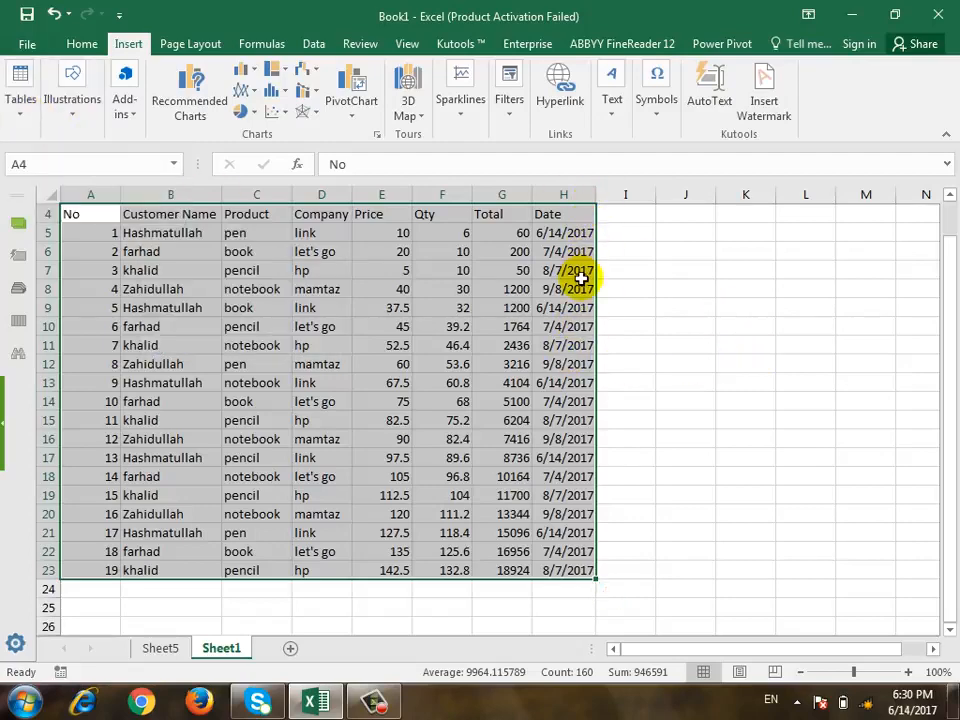
pyautogui.scroll(1, 579, 281)
pyautogui.scroll(-1, 579, 279)
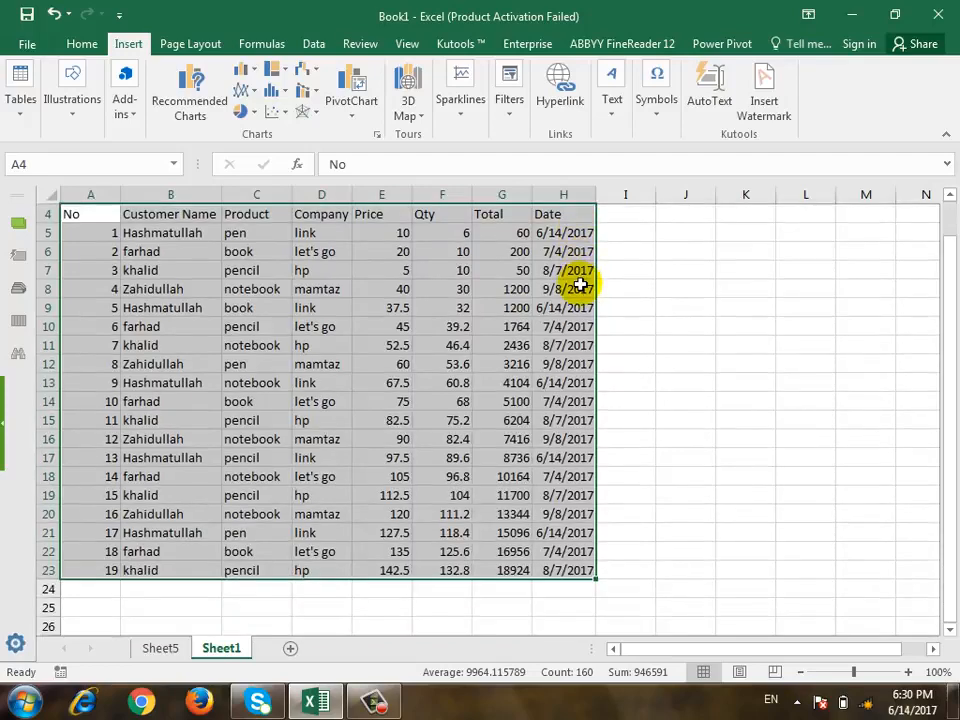
pyautogui.click(21, 92)
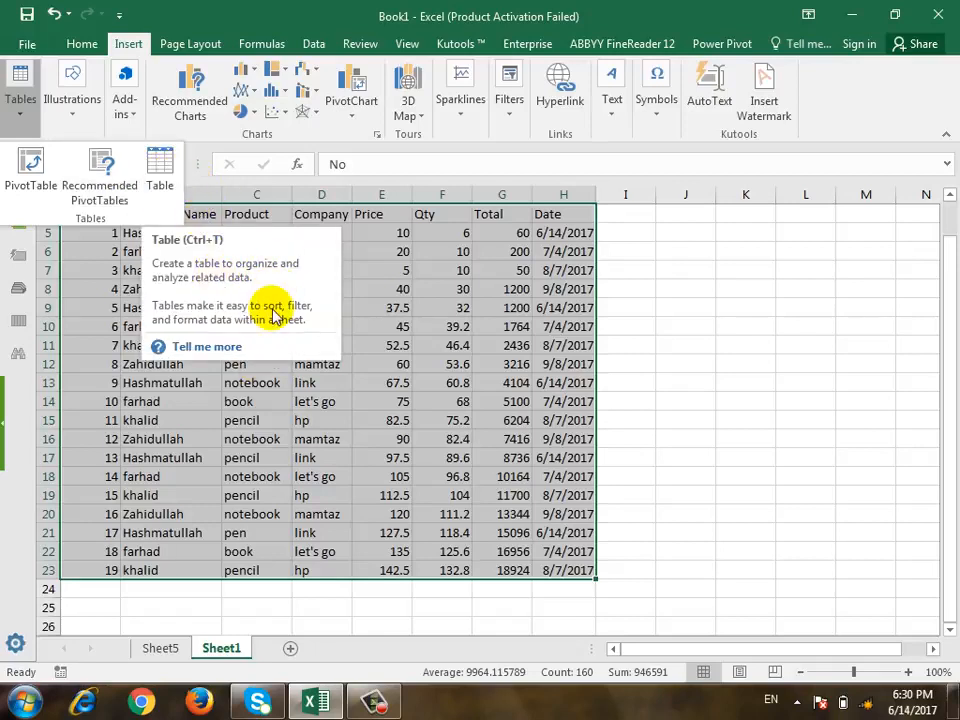
pyautogui.click(161, 180)
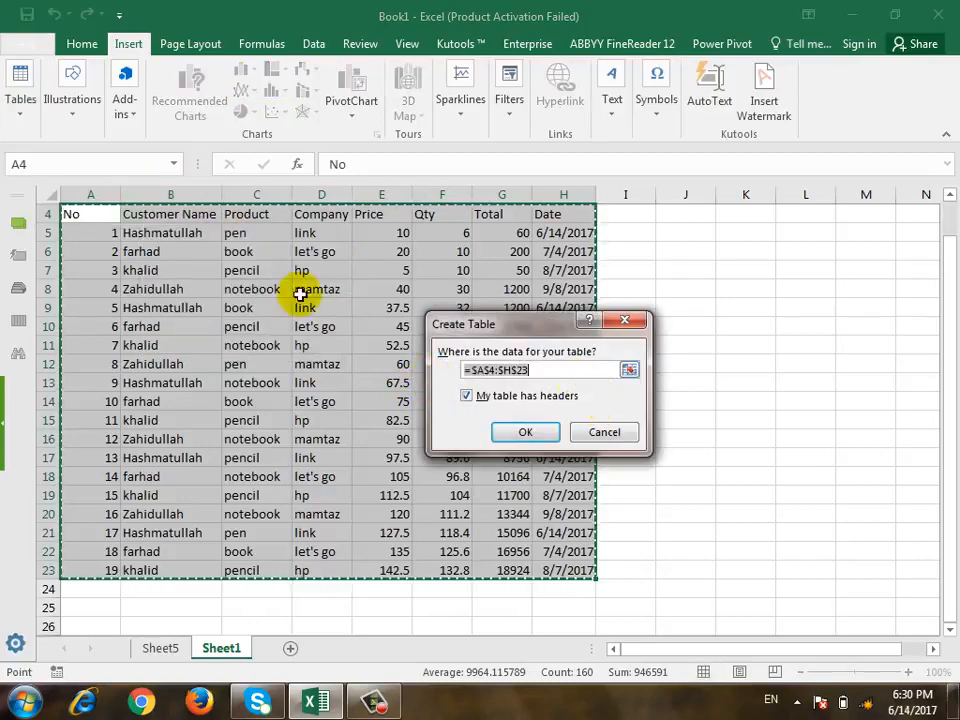
pyautogui.click(574, 372)
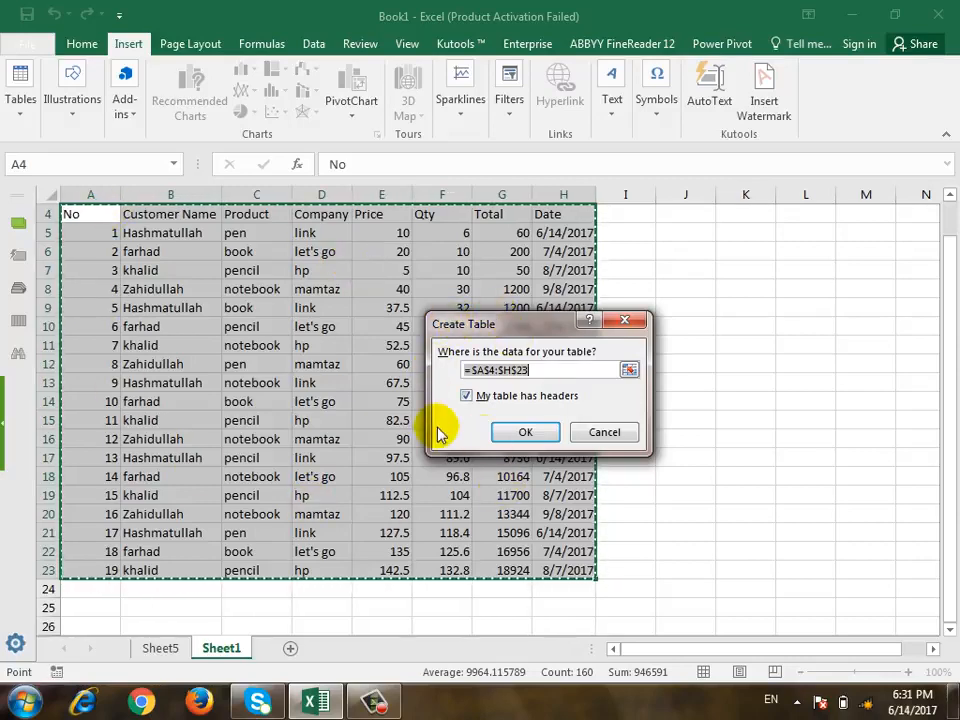
pyautogui.click(520, 433)
pyautogui.scroll(1, 673, 371)
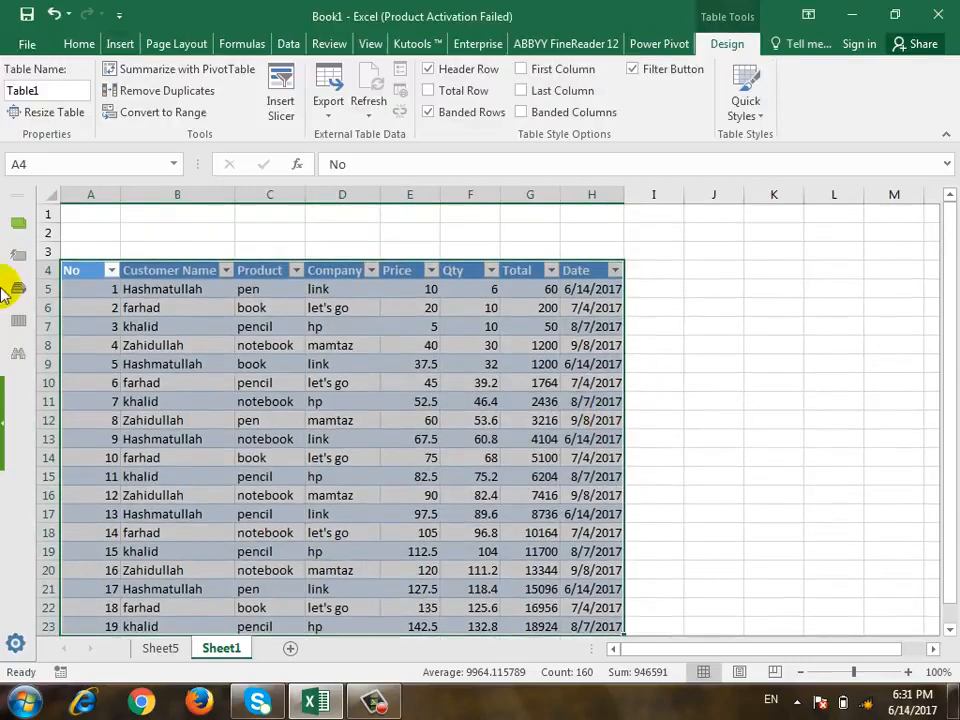
# Step: Filter the table's Customer Name column to show only the customer of record 1
pyautogui.click(226, 271)
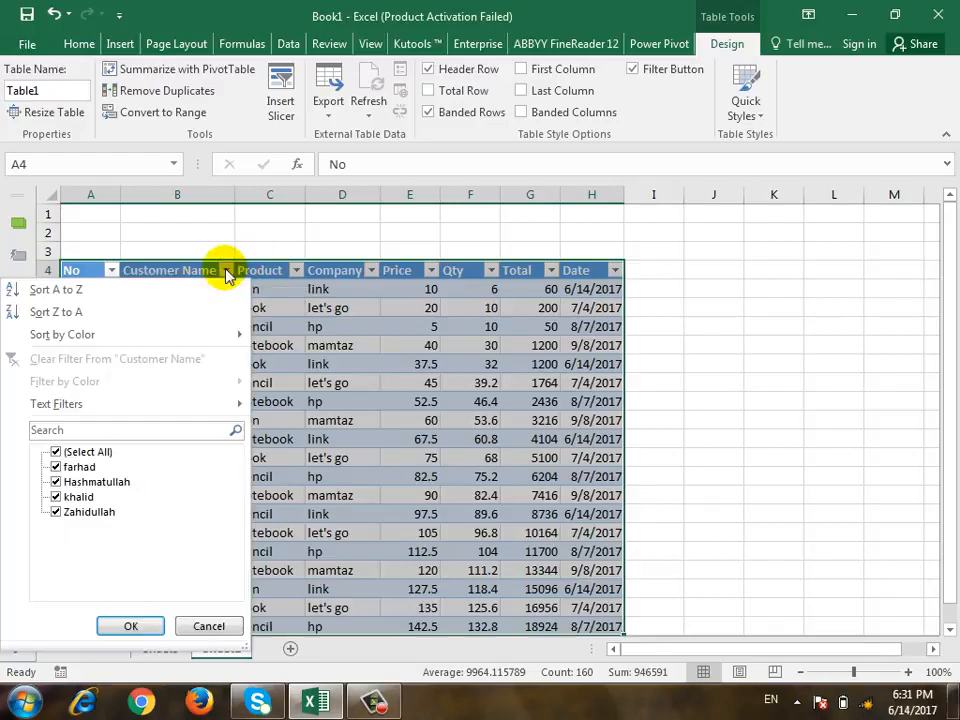
pyautogui.click(57, 453)
pyautogui.click(56, 481)
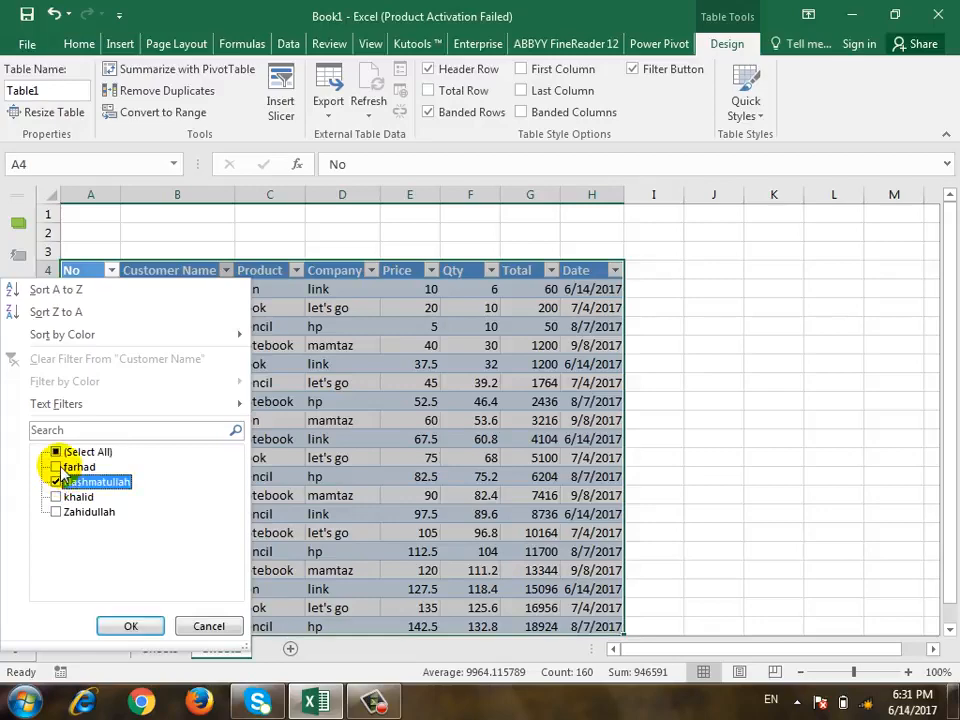
pyautogui.click(140, 626)
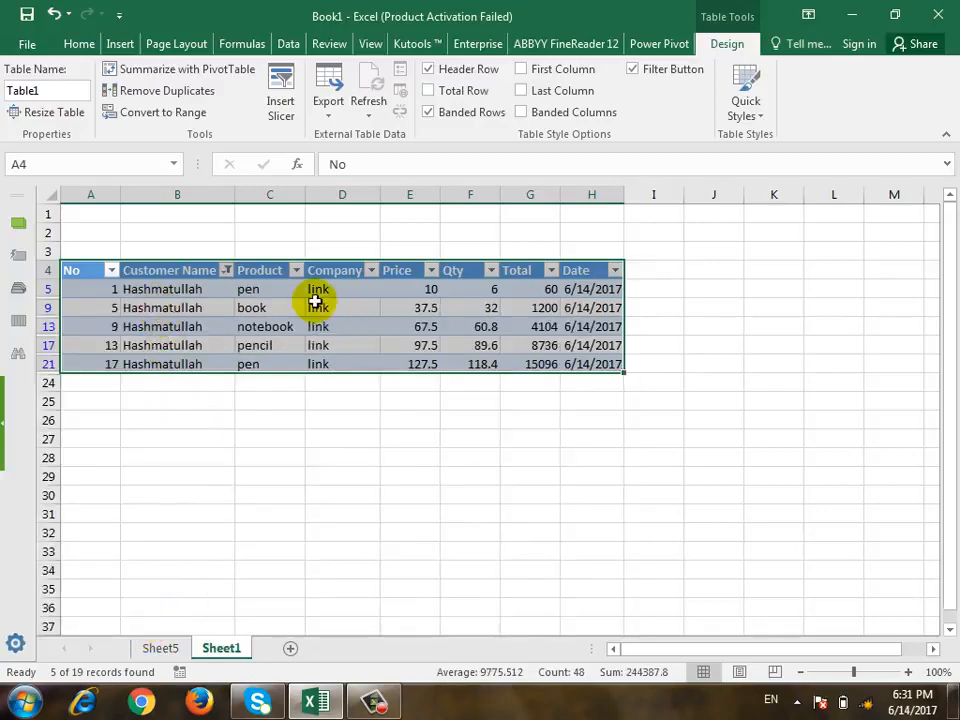
# Step: Try to bring back all table rows by selecting every value in the No column's filter
pyautogui.click(113, 271)
pyautogui.click(57, 452)
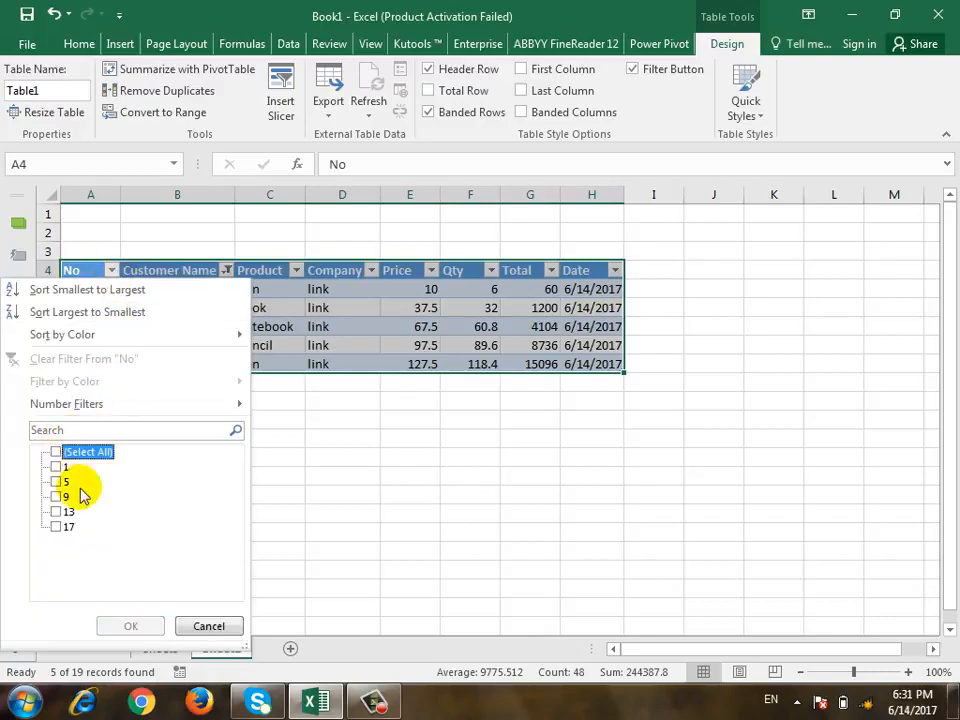
pyautogui.click(58, 453)
pyautogui.click(131, 625)
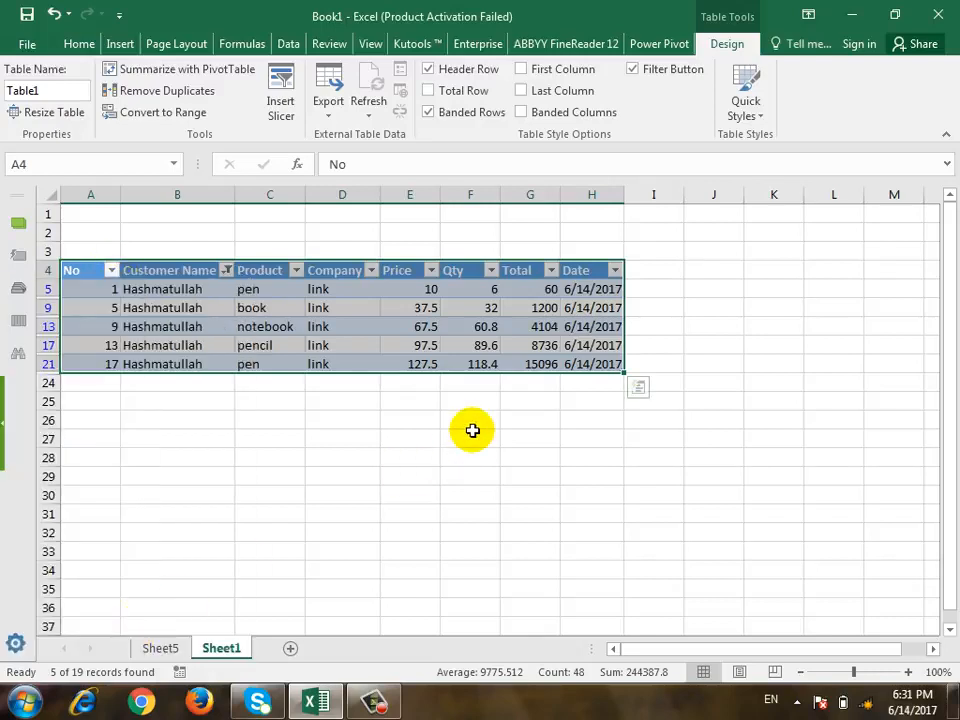
pyautogui.click(125, 270)
pyautogui.click(111, 270)
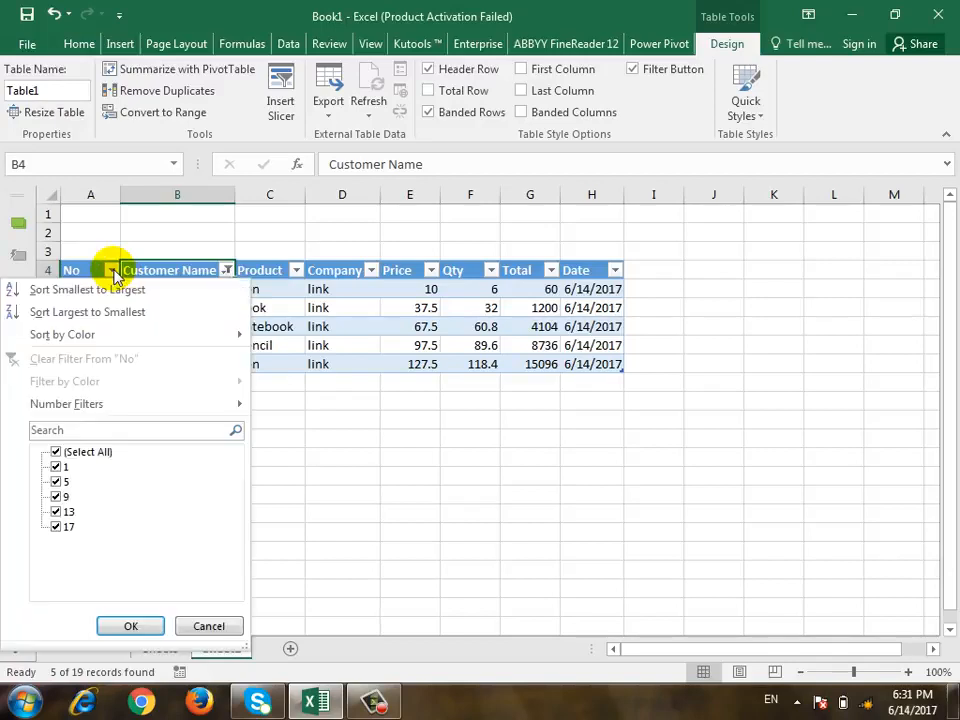
pyautogui.click(57, 453)
pyautogui.click(131, 625)
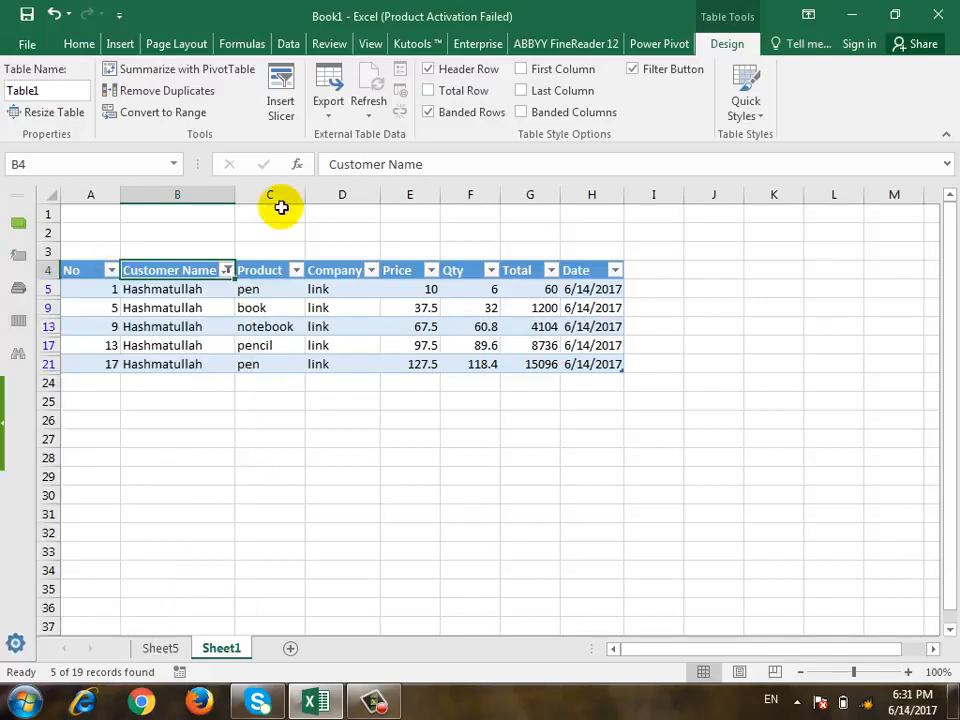
# Step: Show all customers again by selecting every name in the Customer Name column's filter
pyautogui.click(228, 271)
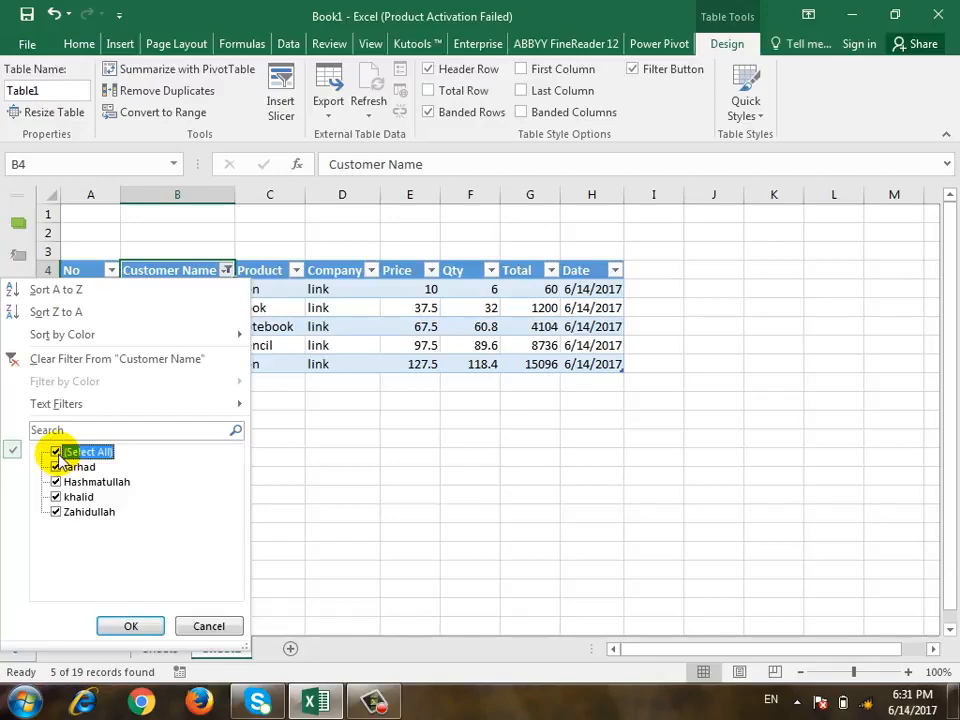
pyautogui.click(130, 626)
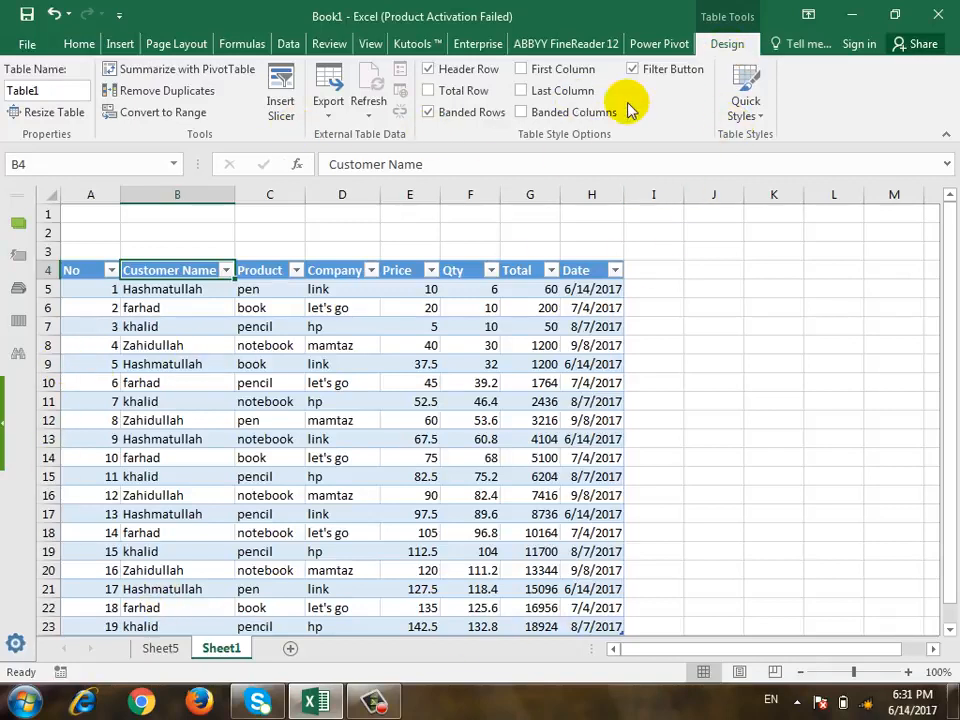
# Step: Convert the sales table on Sheet1 back to a normal range
pyautogui.scroll(-1, 150, 290)
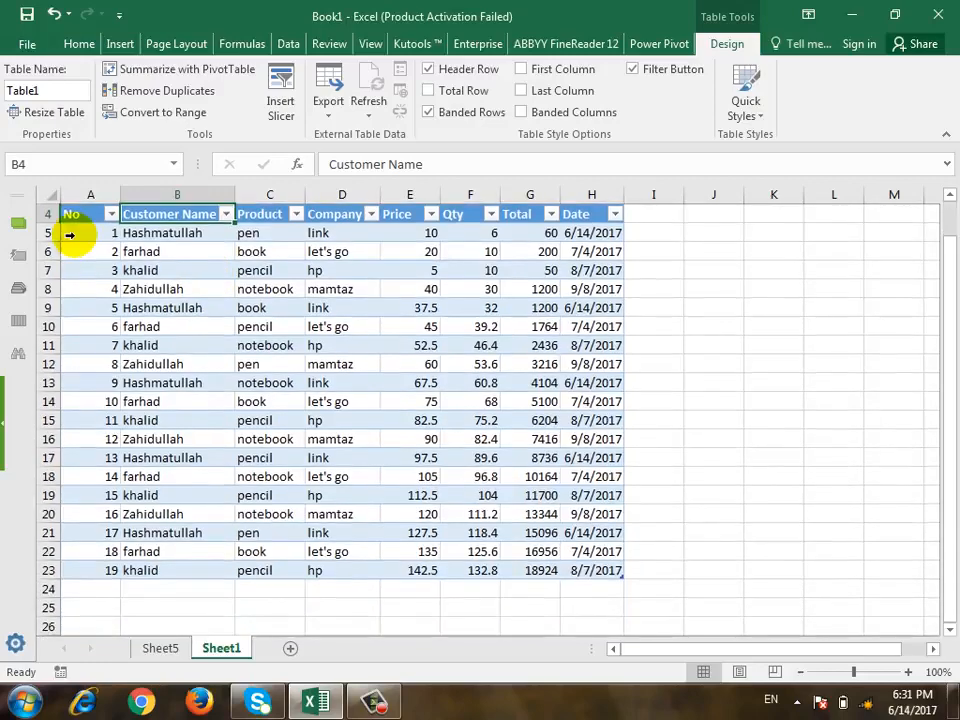
pyautogui.click(163, 113)
pyautogui.click(440, 402)
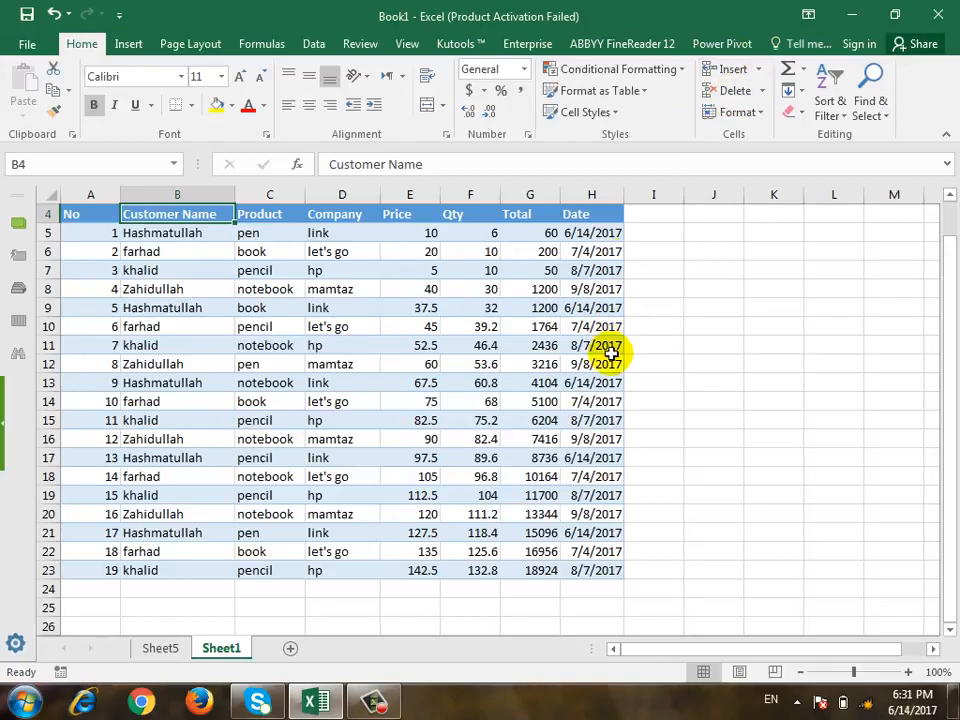
pyautogui.scroll(1, 610, 352)
pyautogui.scroll(-1, 610, 352)
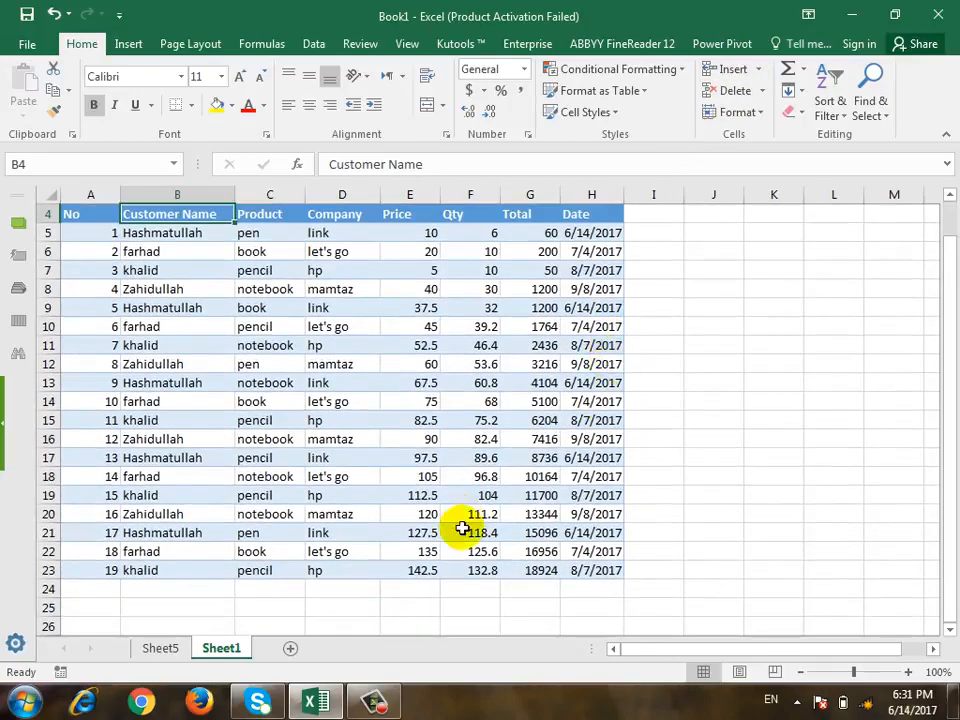
pyautogui.click(400, 700)
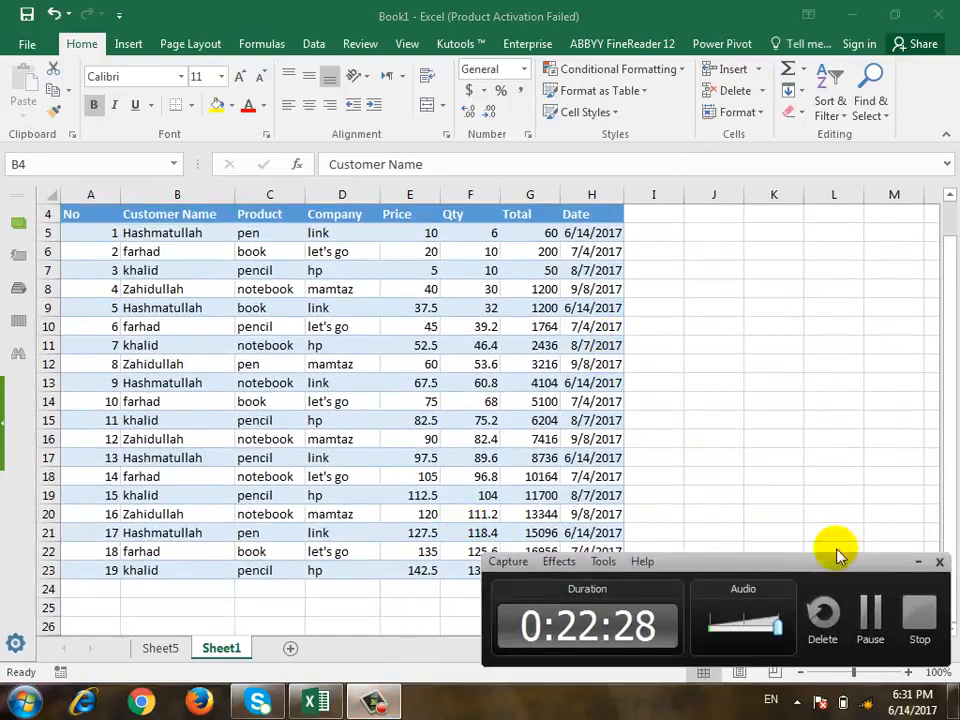